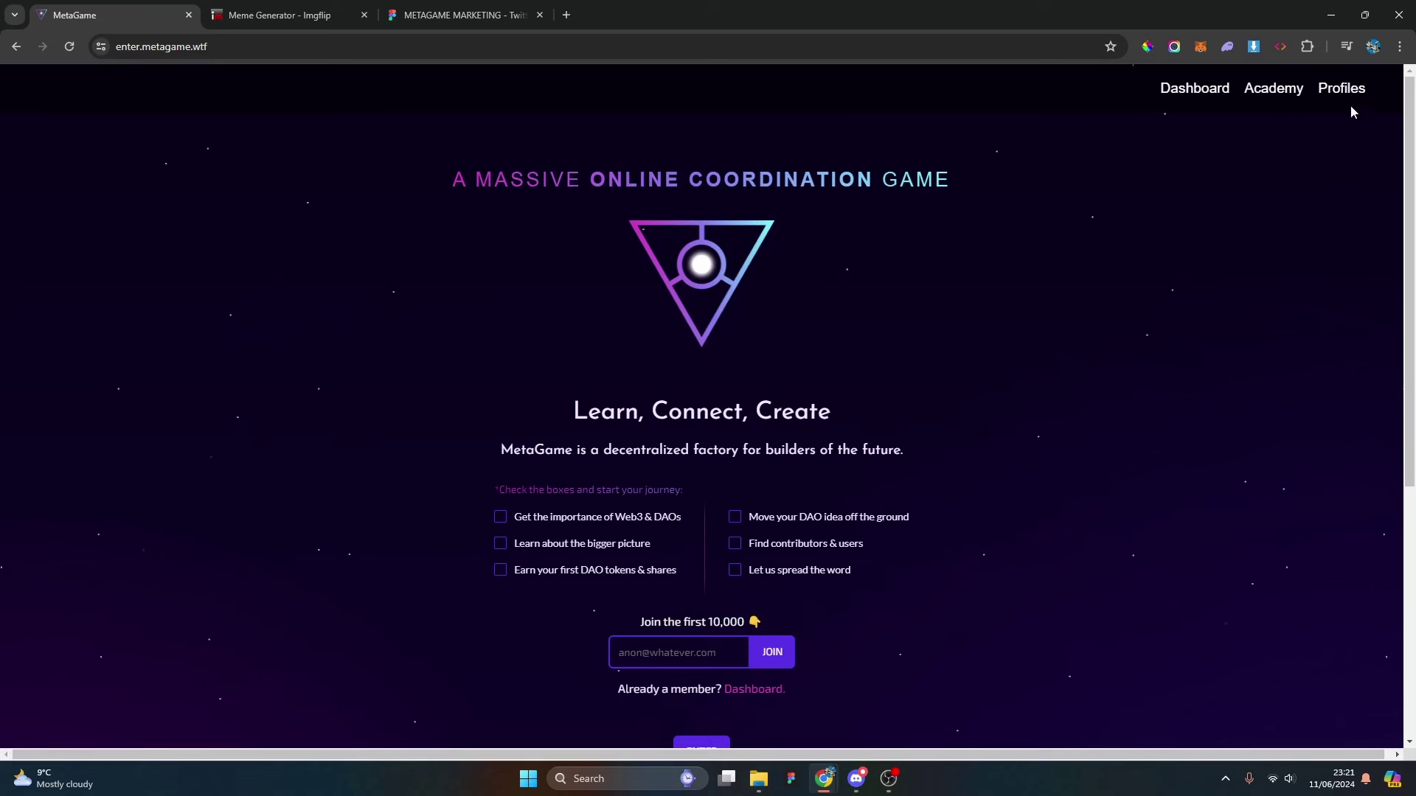
Scroll the enter.metagame.wtf page down and back up to look it over.
scroll(1303, 241, "down", 1)
scroll(1286, 243, "up", 1)
Open MetaGame's Academy and scroll through its listed learning paths.
left_click(1268, 95)
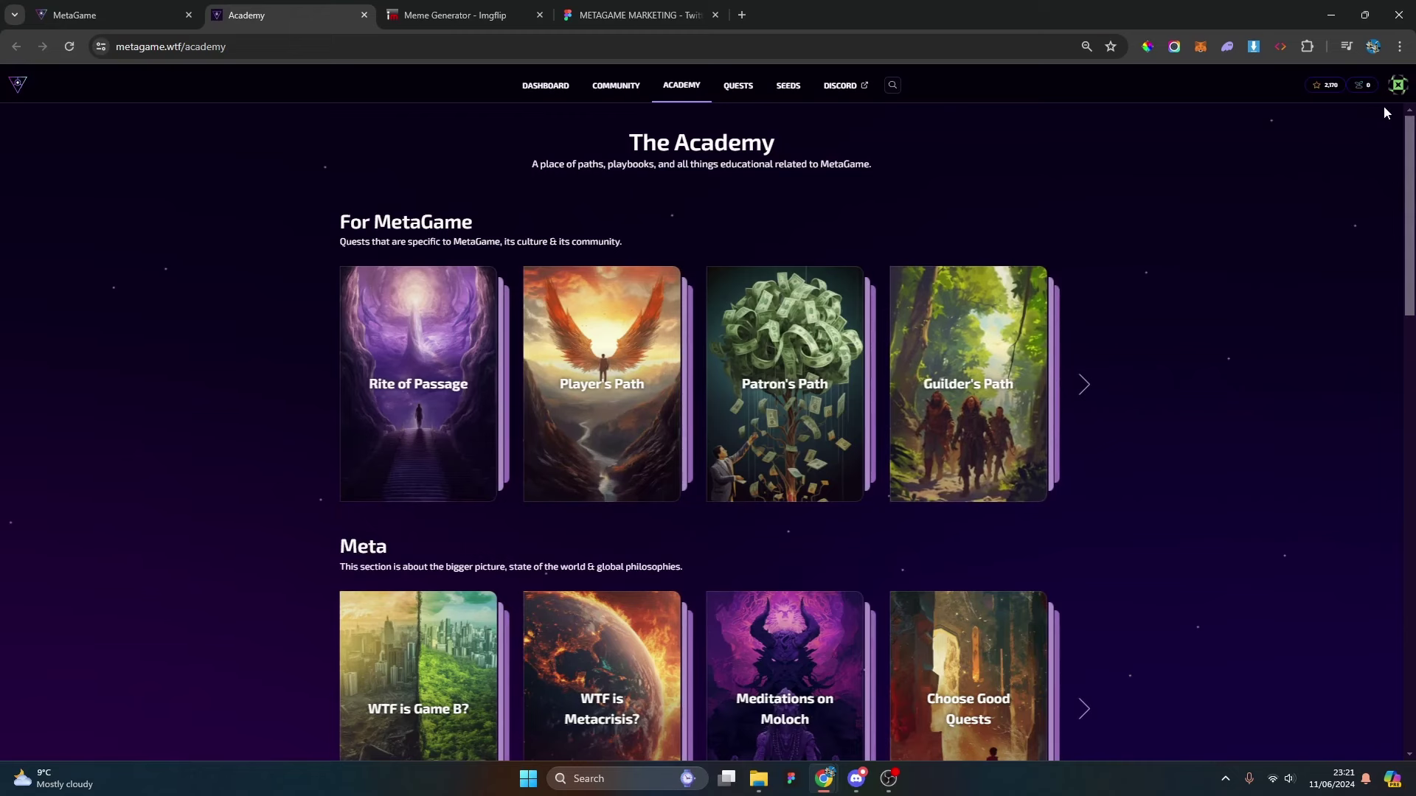
scroll(1260, 276, "down", 6)
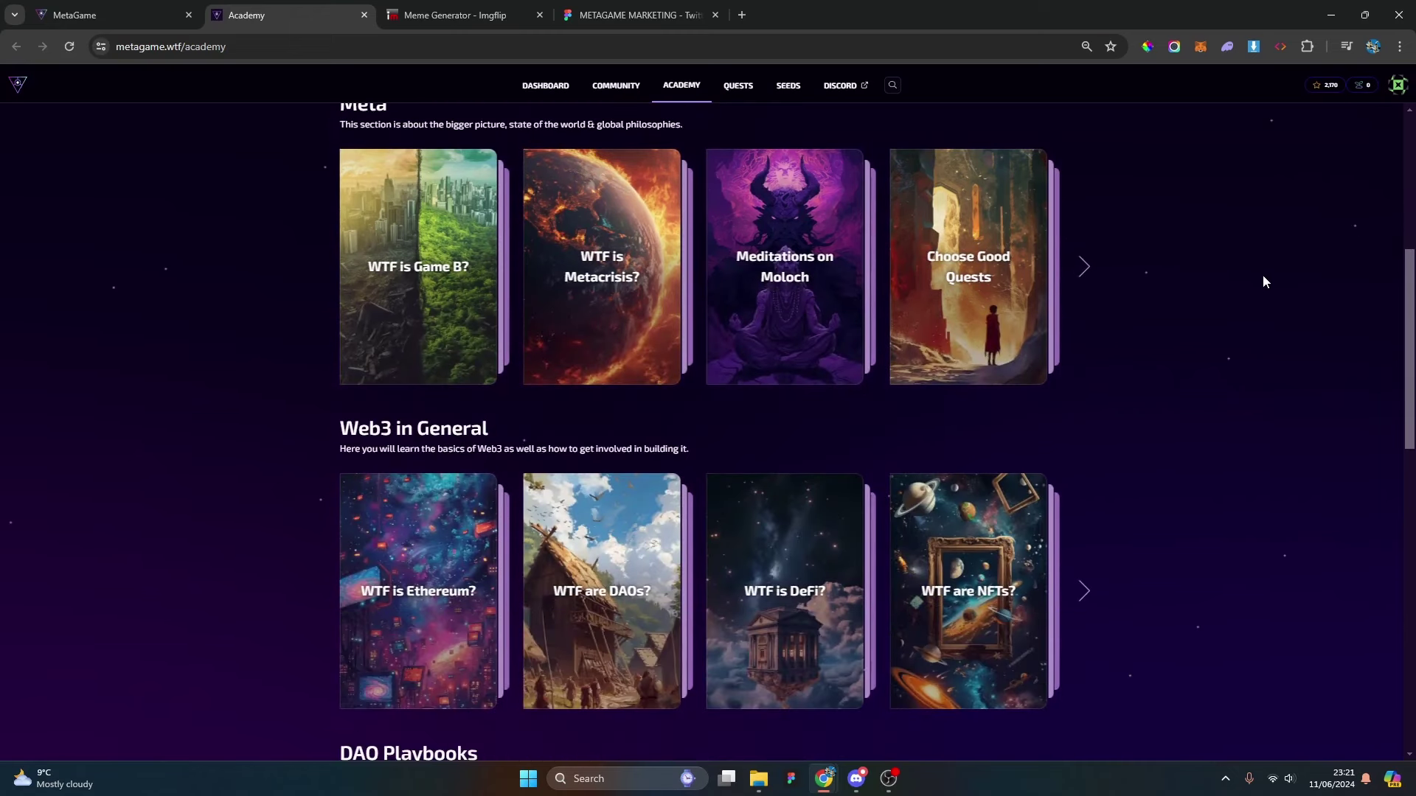
scroll(1263, 274, "down", 13)
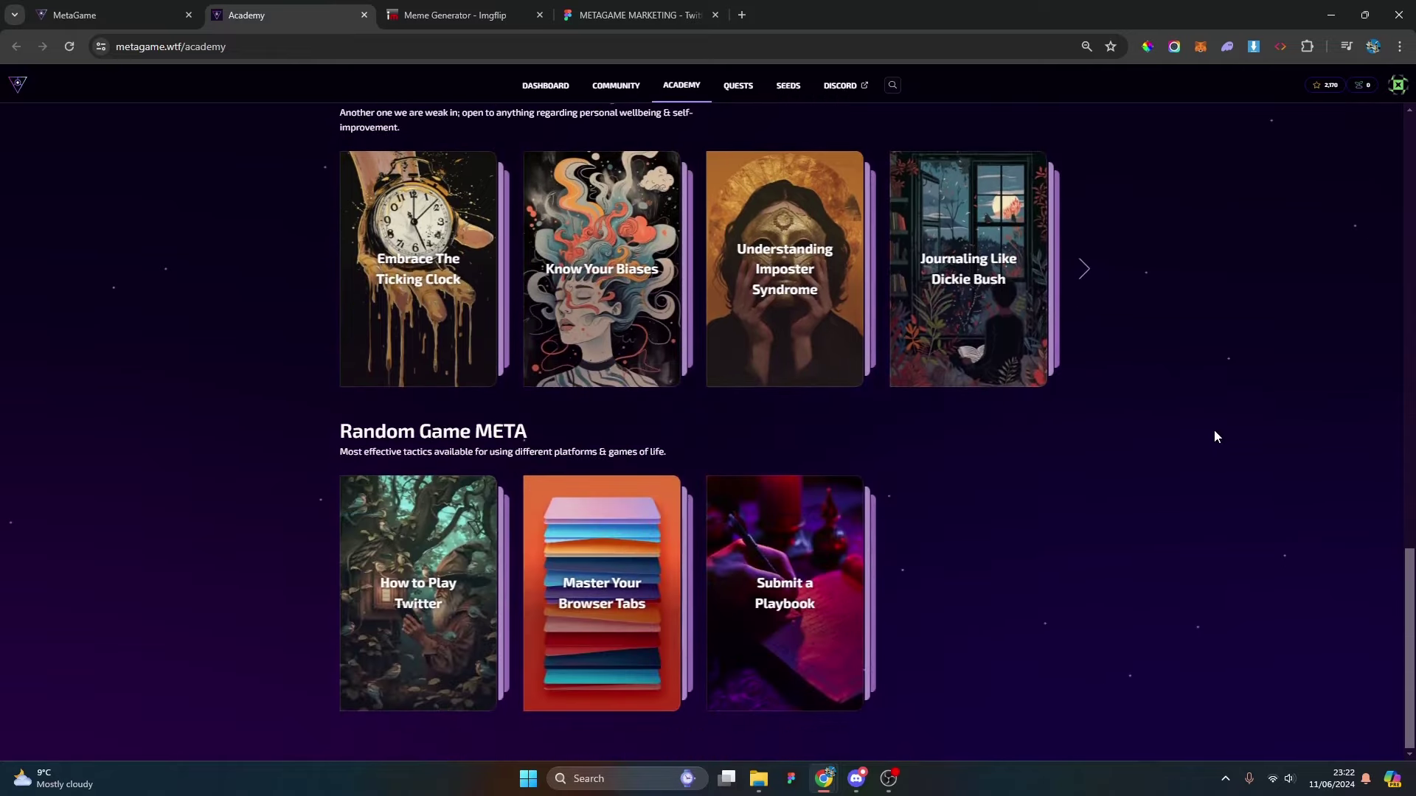
scroll(1215, 436, "up", 20)
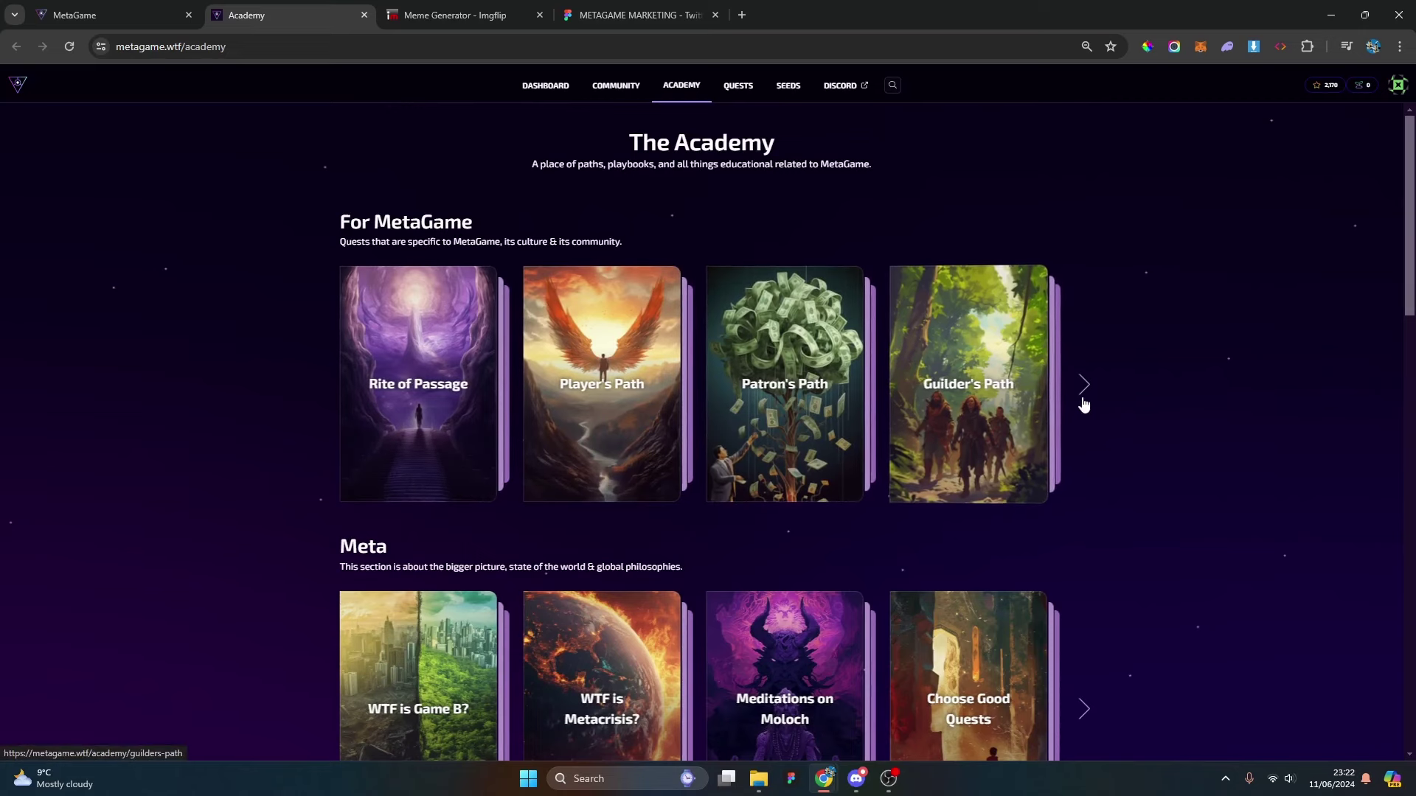
Page the For MetaGame row to its last cards, then advance the Meta row.
left_click(1084, 392)
left_click(1088, 394)
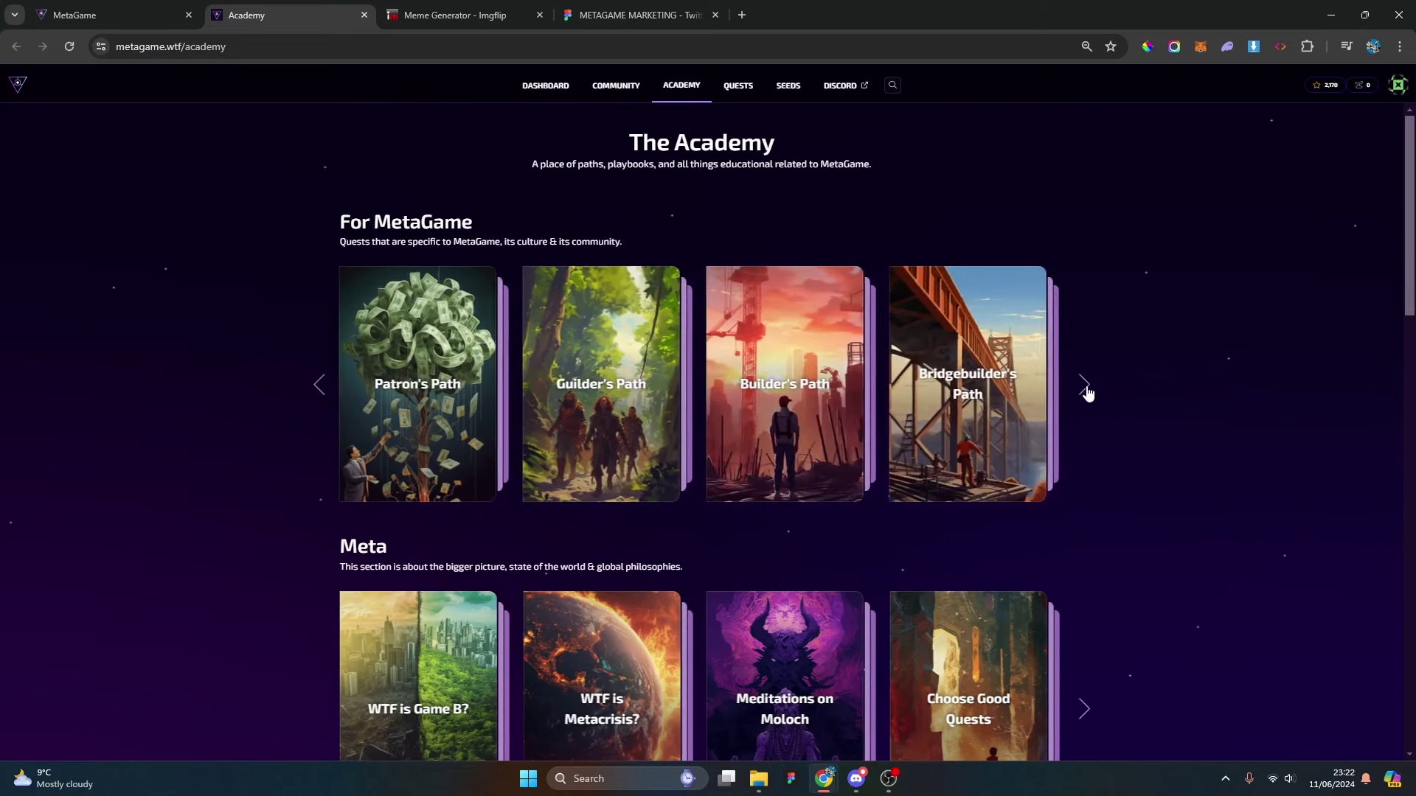
left_click(1087, 393)
left_click(1087, 393)
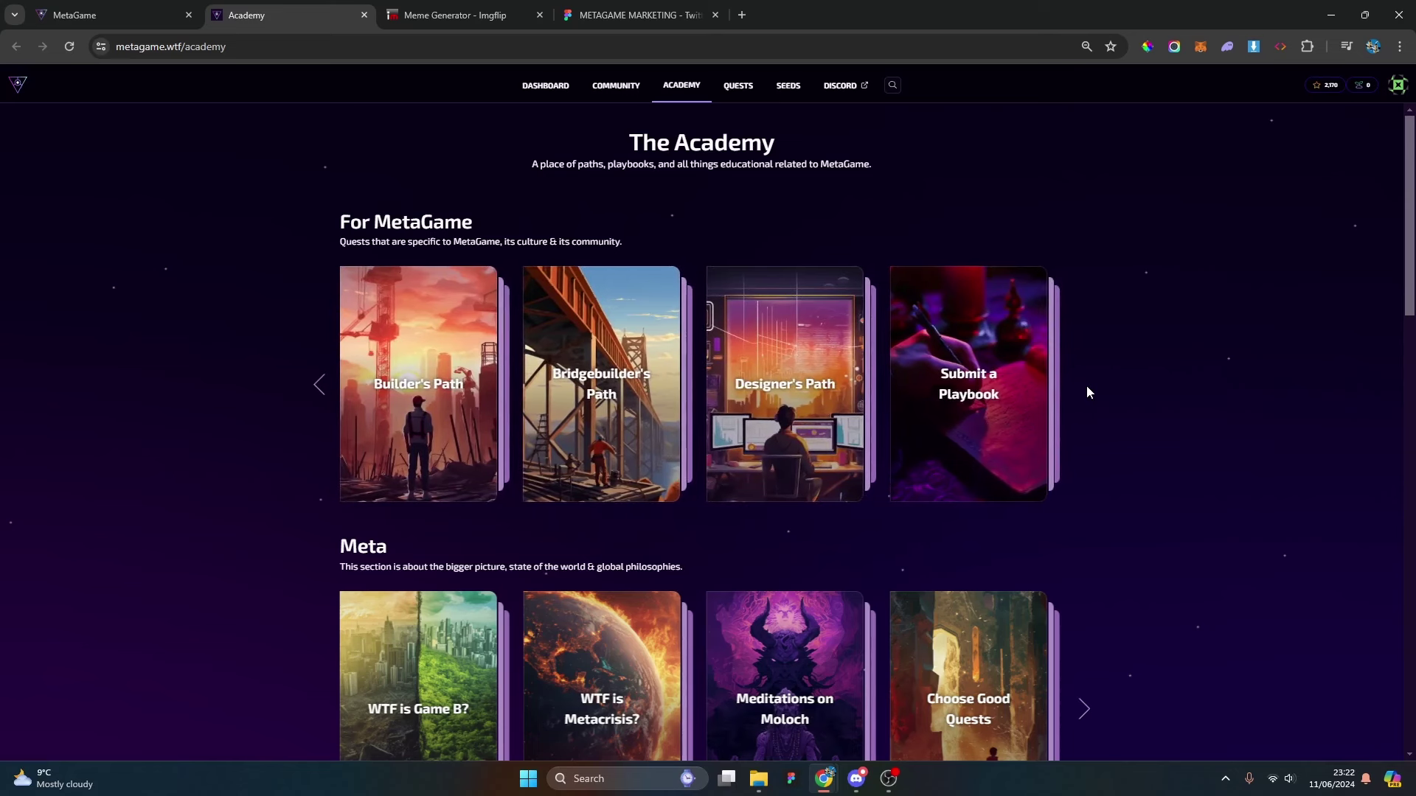
scroll(1088, 393, "down", 3)
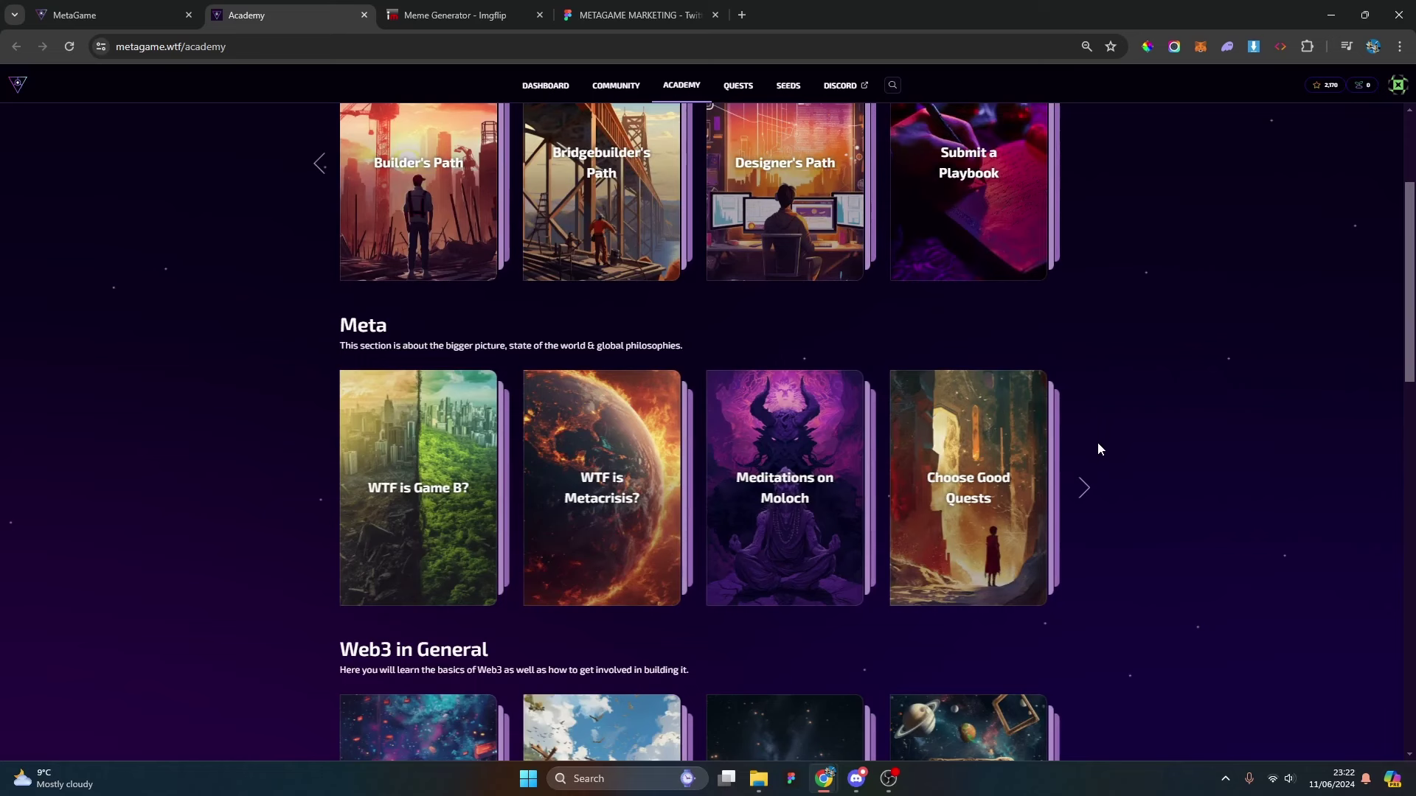
left_click(1086, 489)
Advance the Meta row again and move Web3 in General to its next playbook.
left_click(1085, 488)
scroll(1086, 488, "down", 2)
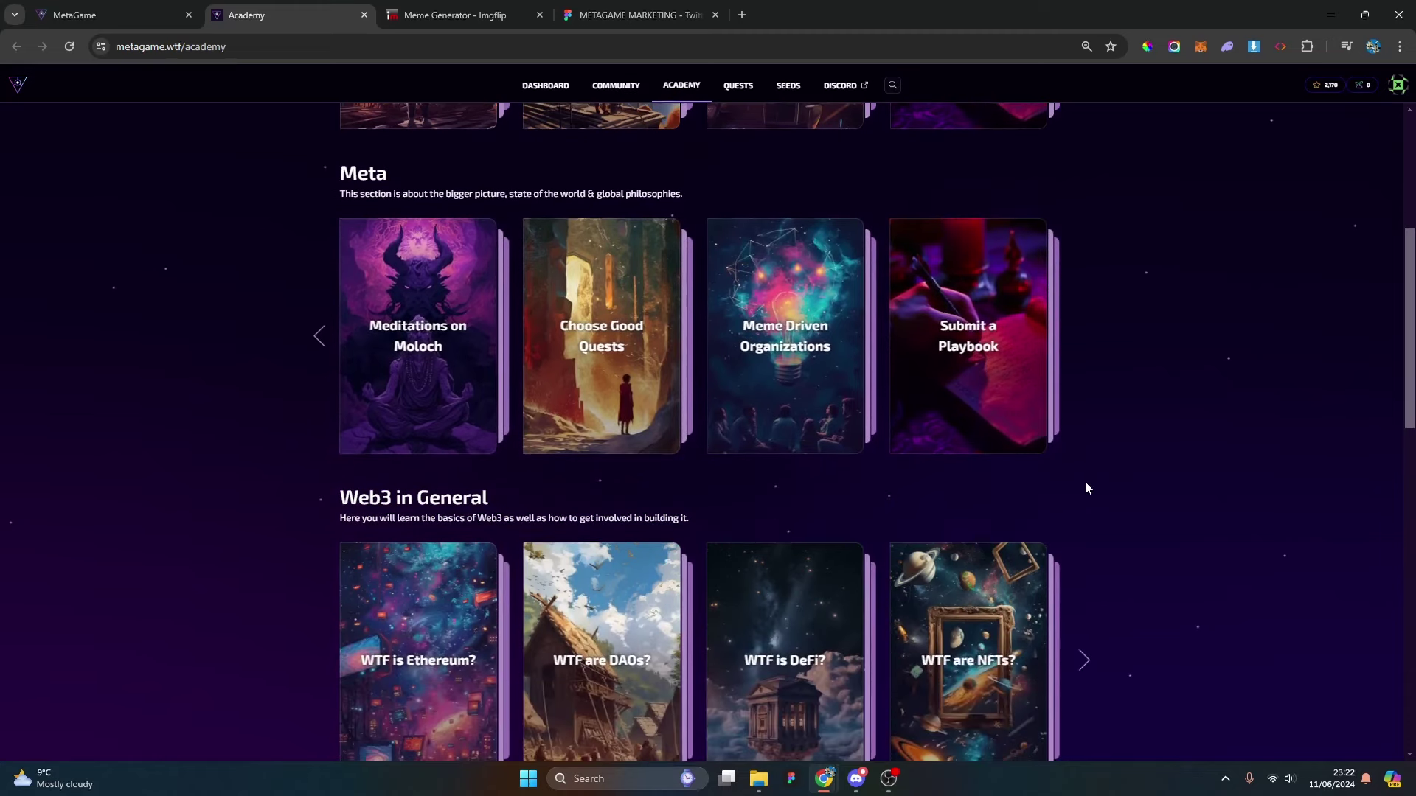
scroll(1085, 488, "down", 3)
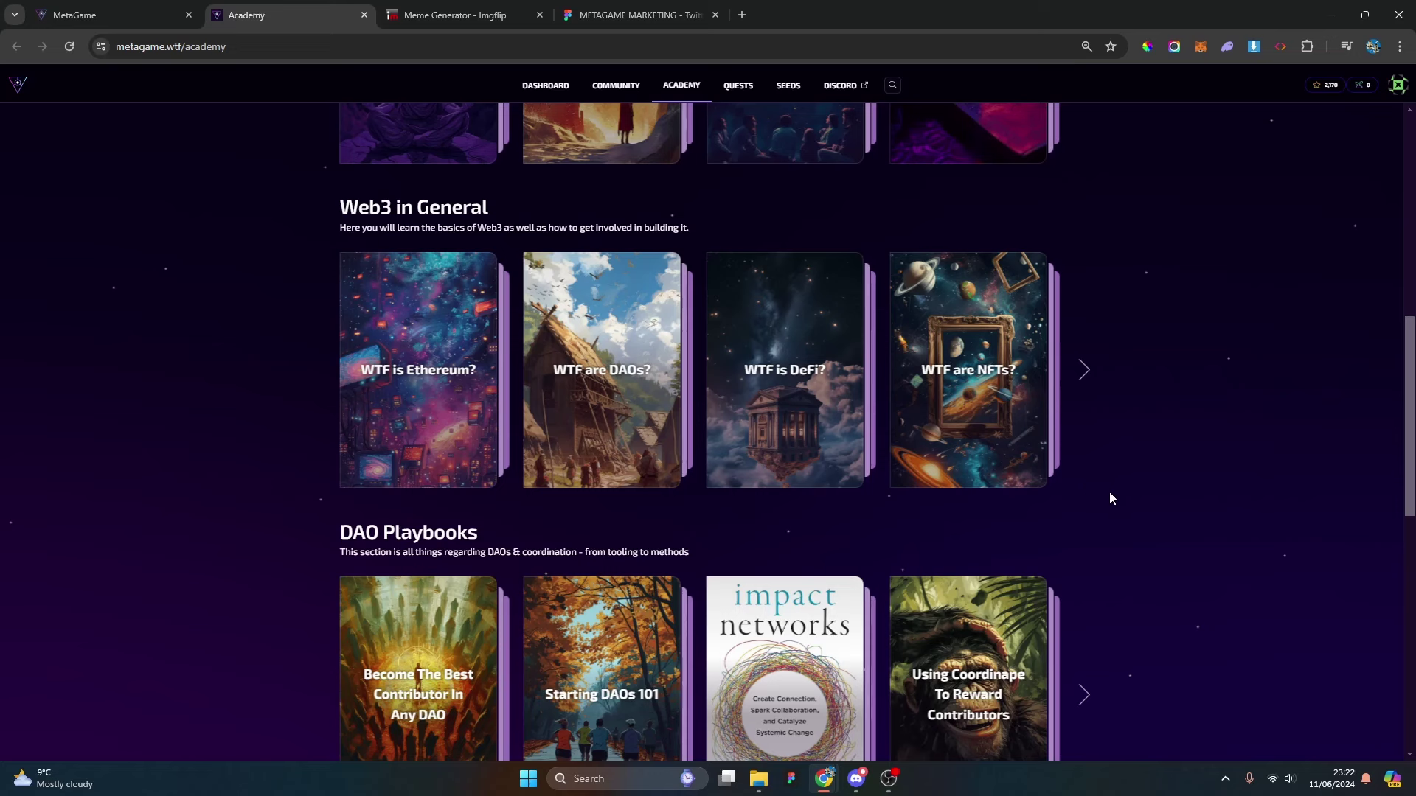
left_click(1101, 378)
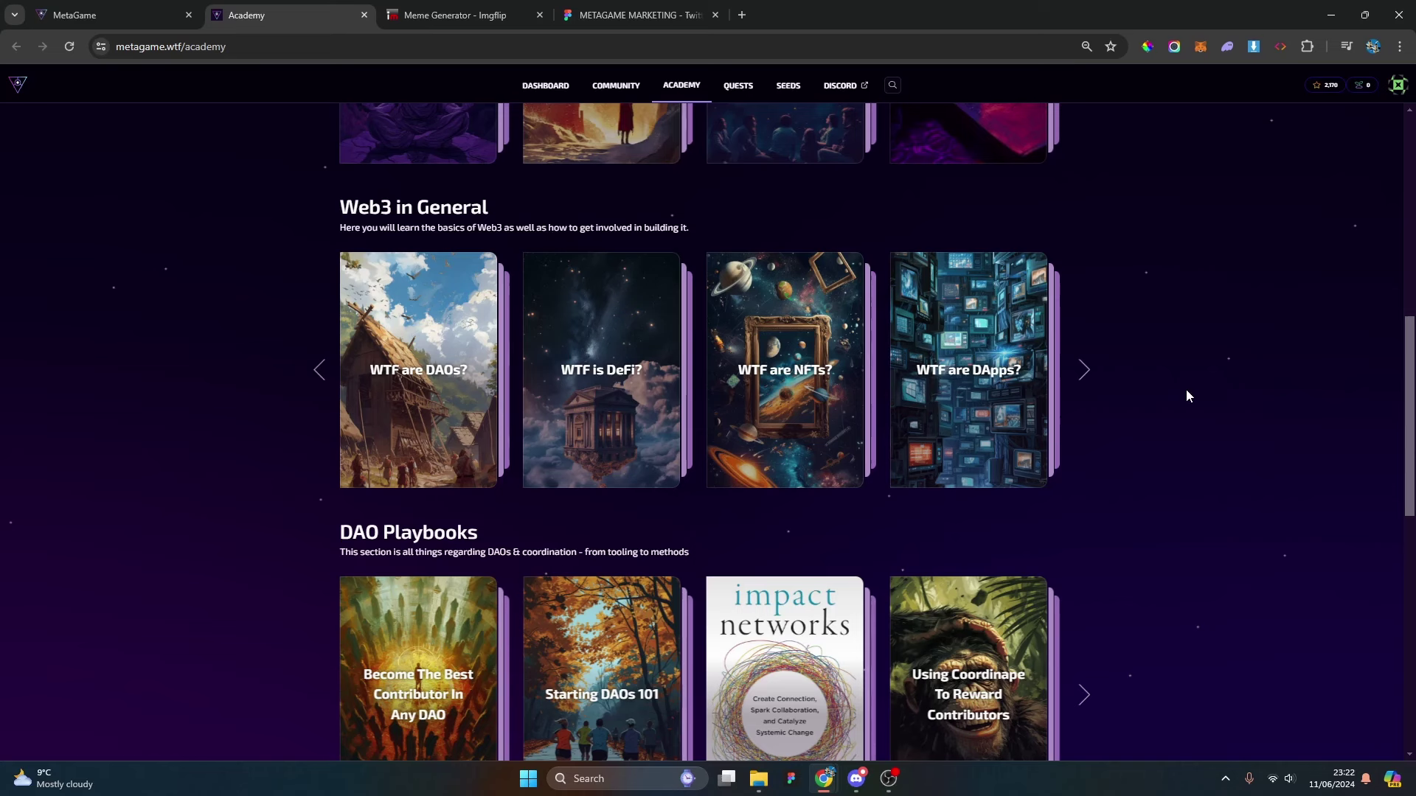
Scroll down to Random Game META and open the How to Play Twitter playbook.
scroll(1186, 396, "down", 6)
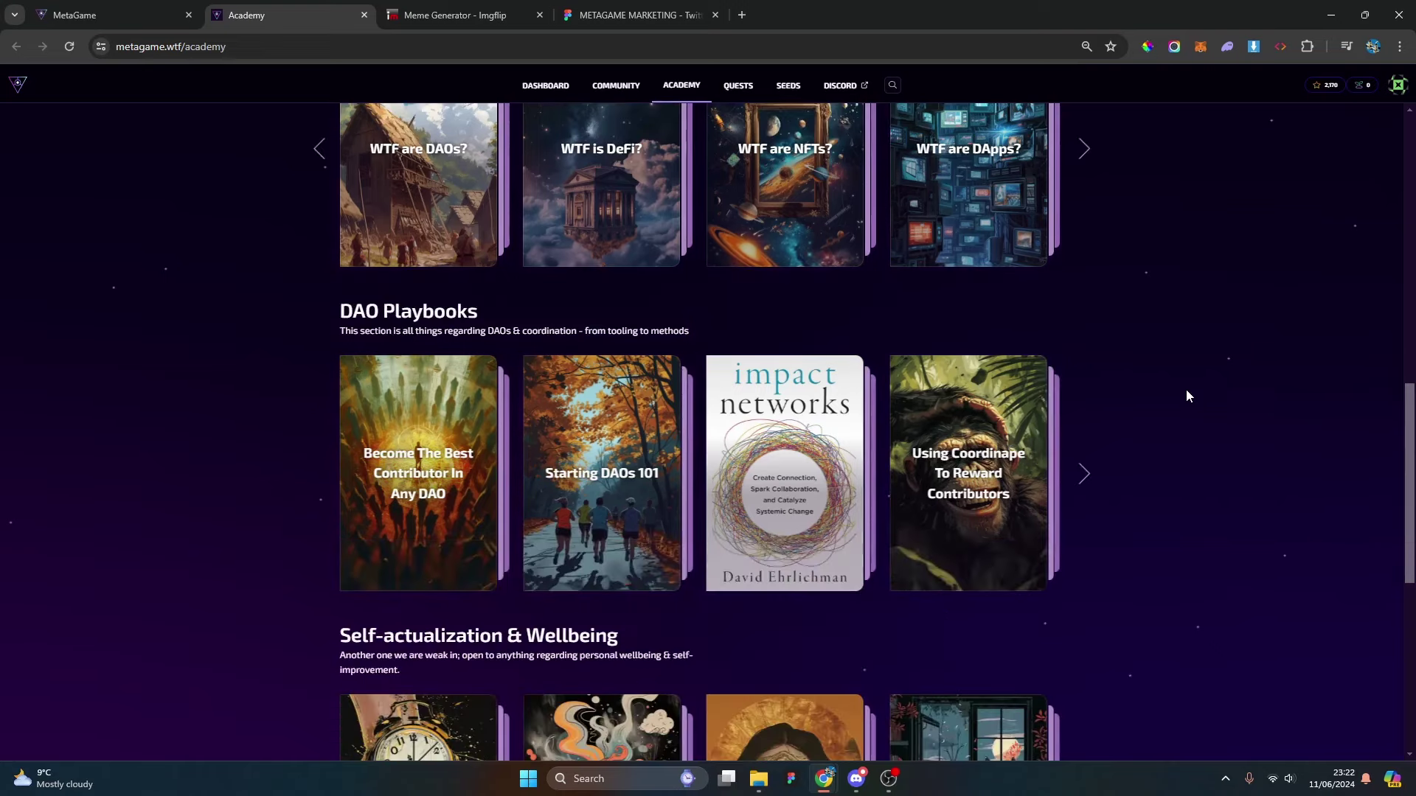
scroll(1187, 396, "down", 1)
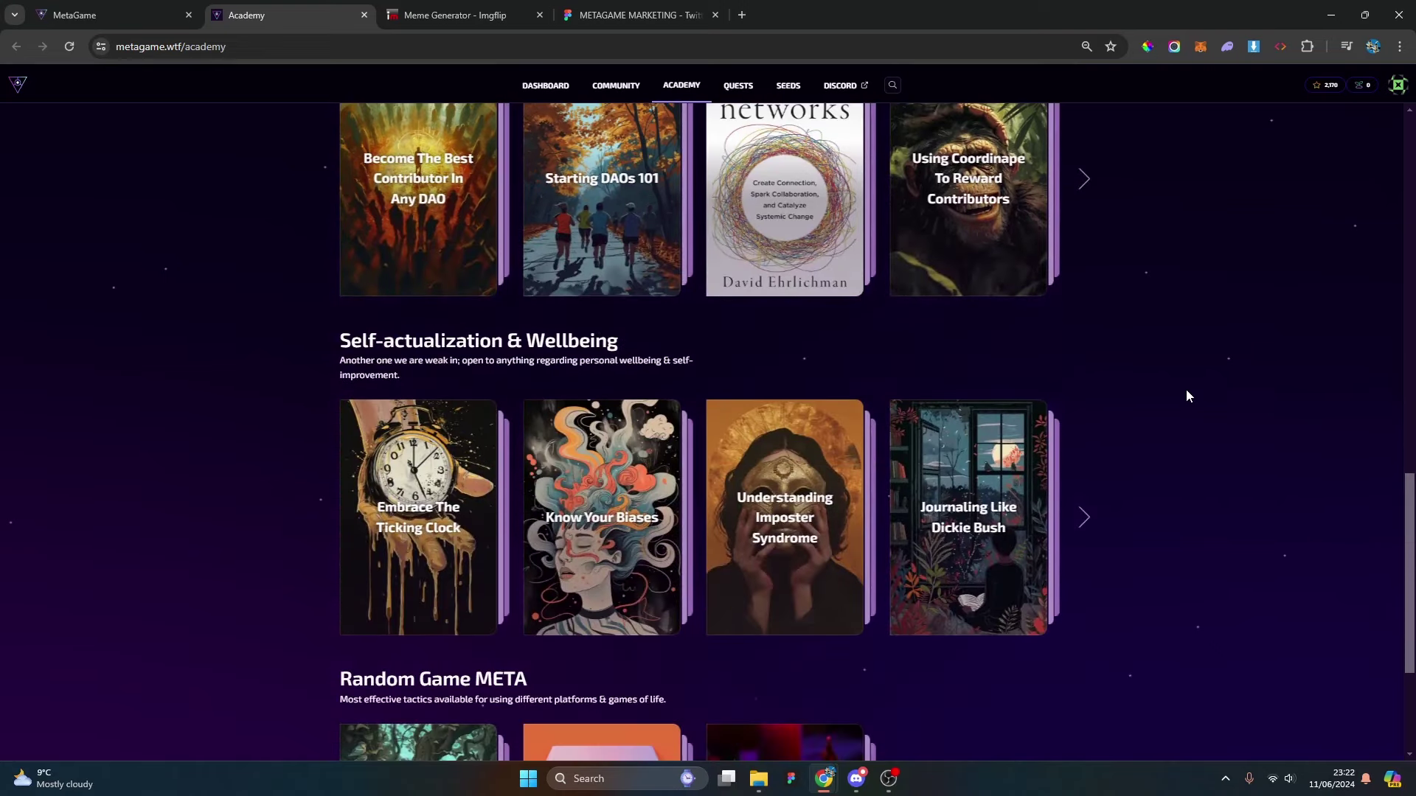
scroll(1186, 396, "down", 3)
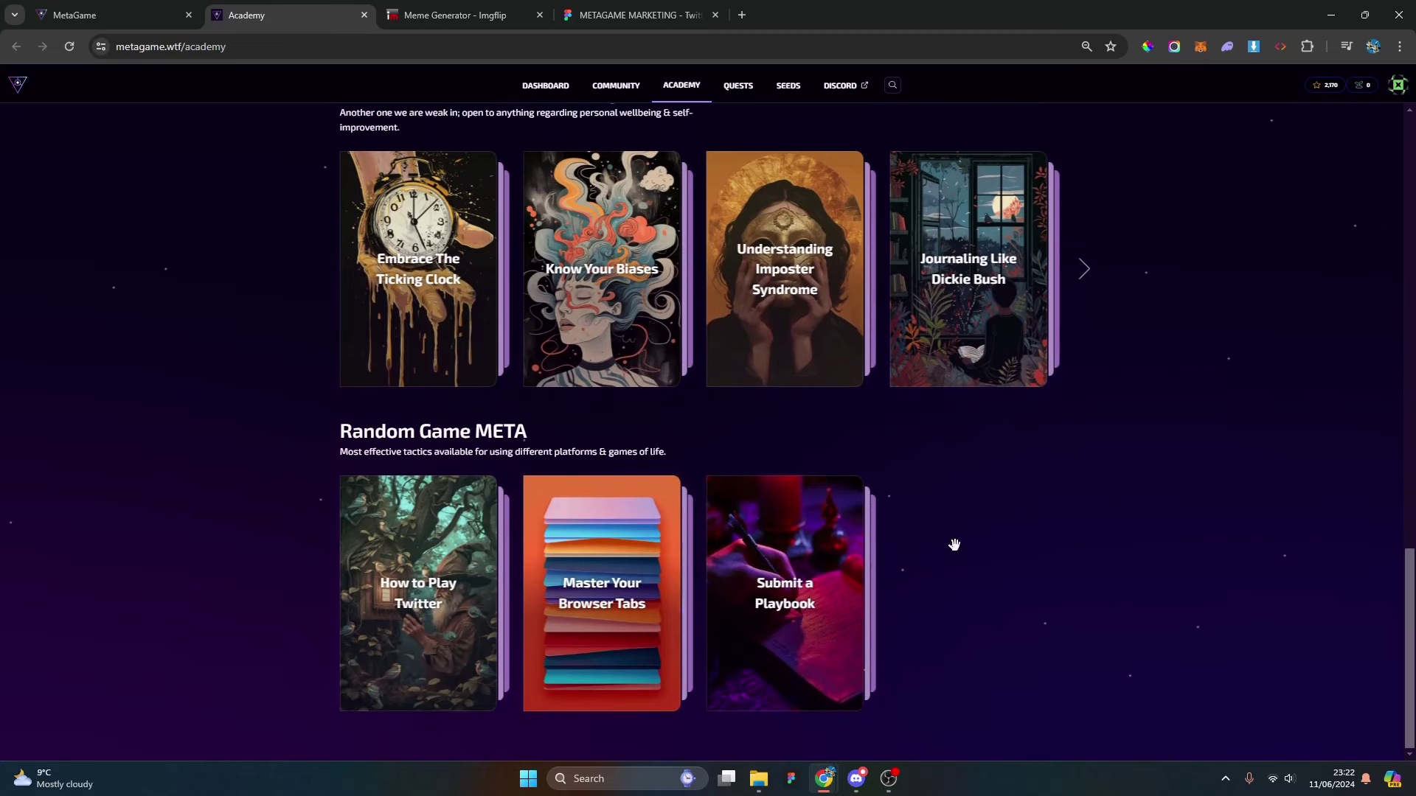
left_click(350, 555)
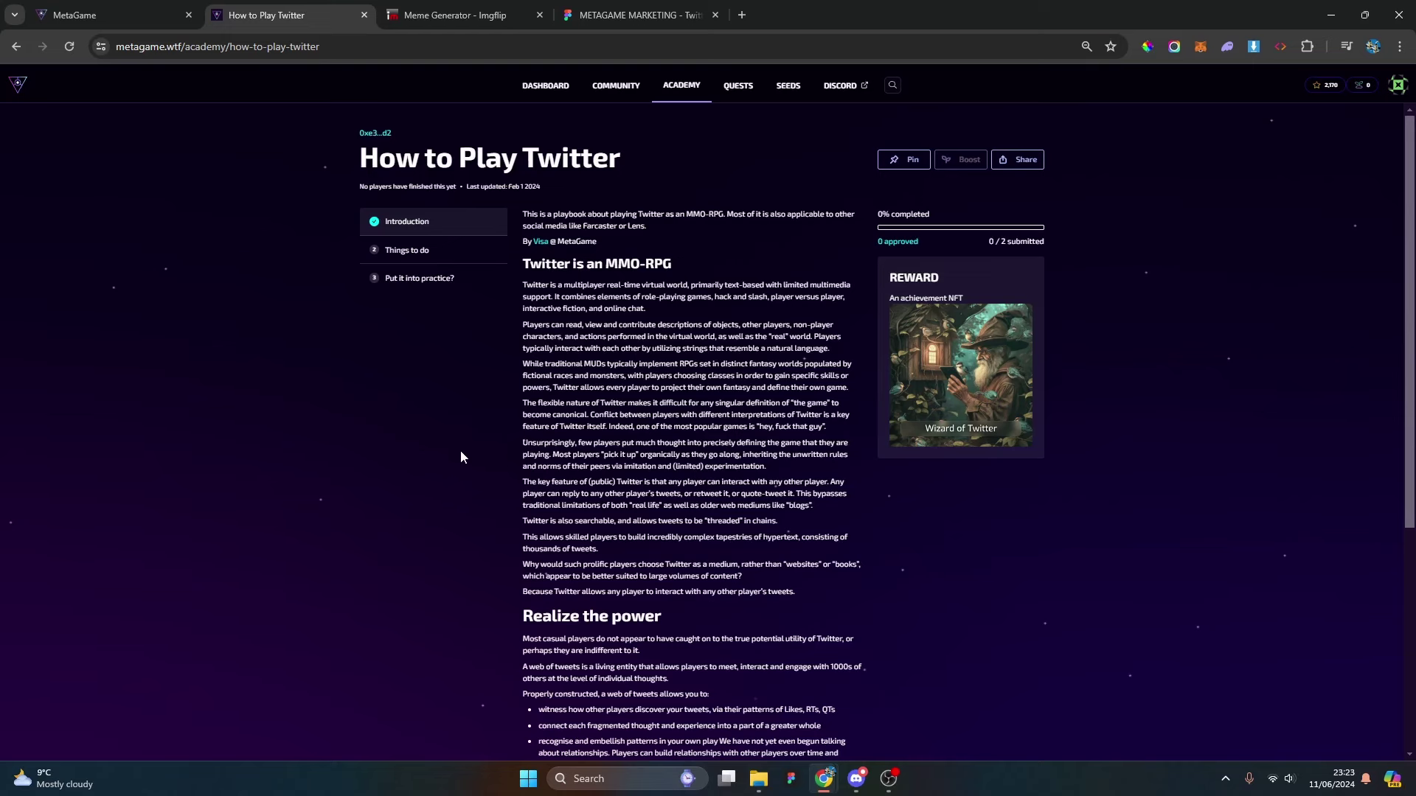
Read through the 'Twitter is an MMO-RPG' introduction, then reset browser zoom to 100%.
scroll(654, 256, "down", 1)
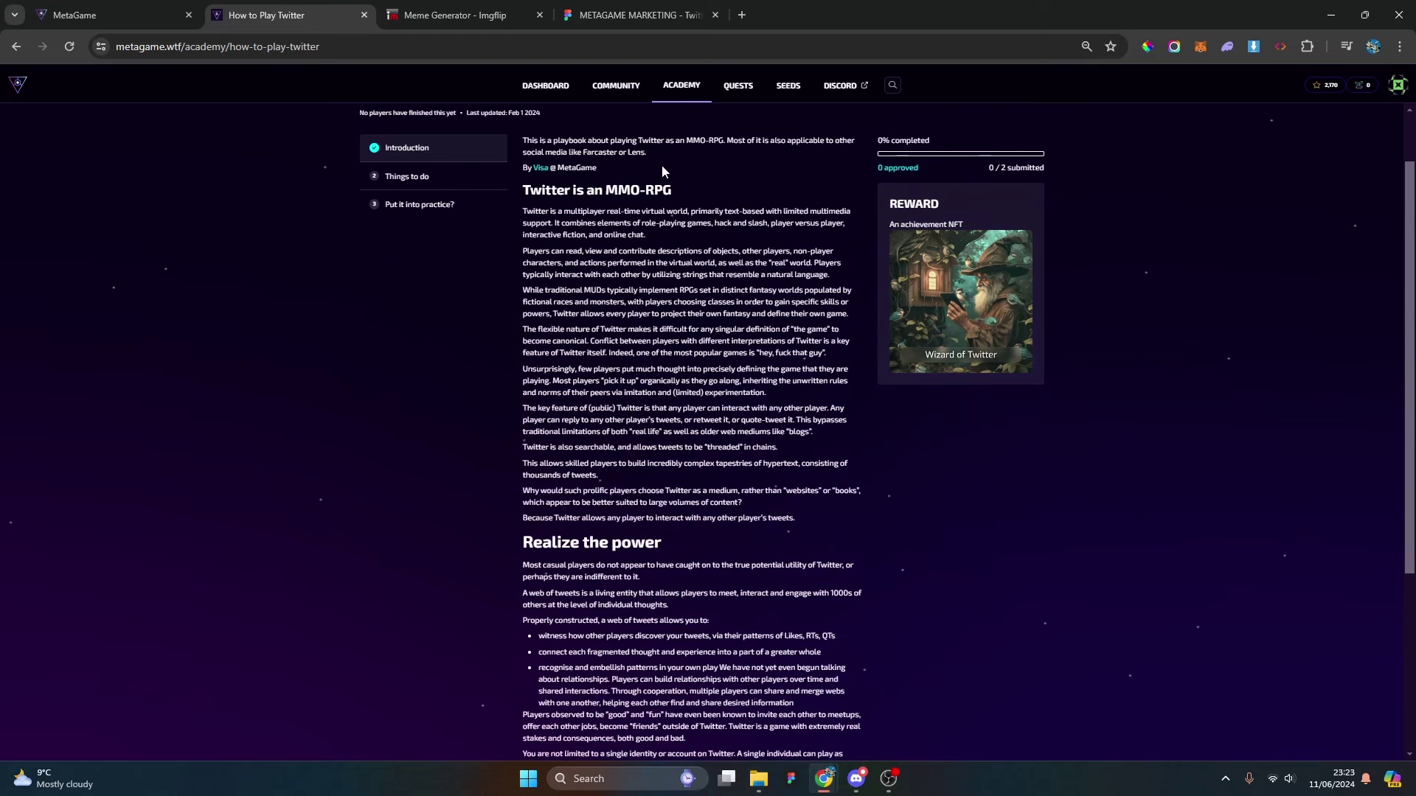
scroll(701, 497, "down", 1)
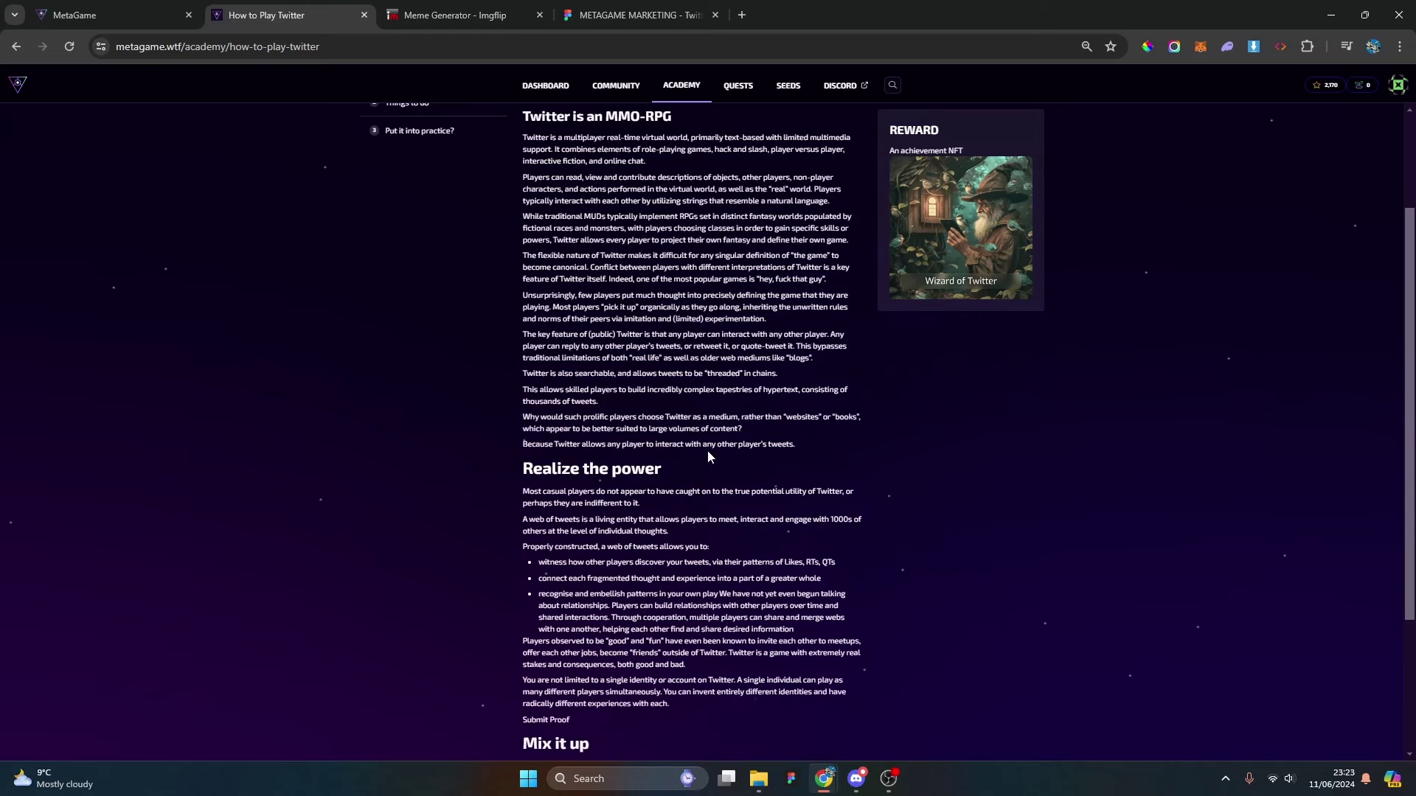
scroll(708, 456, "down", 2)
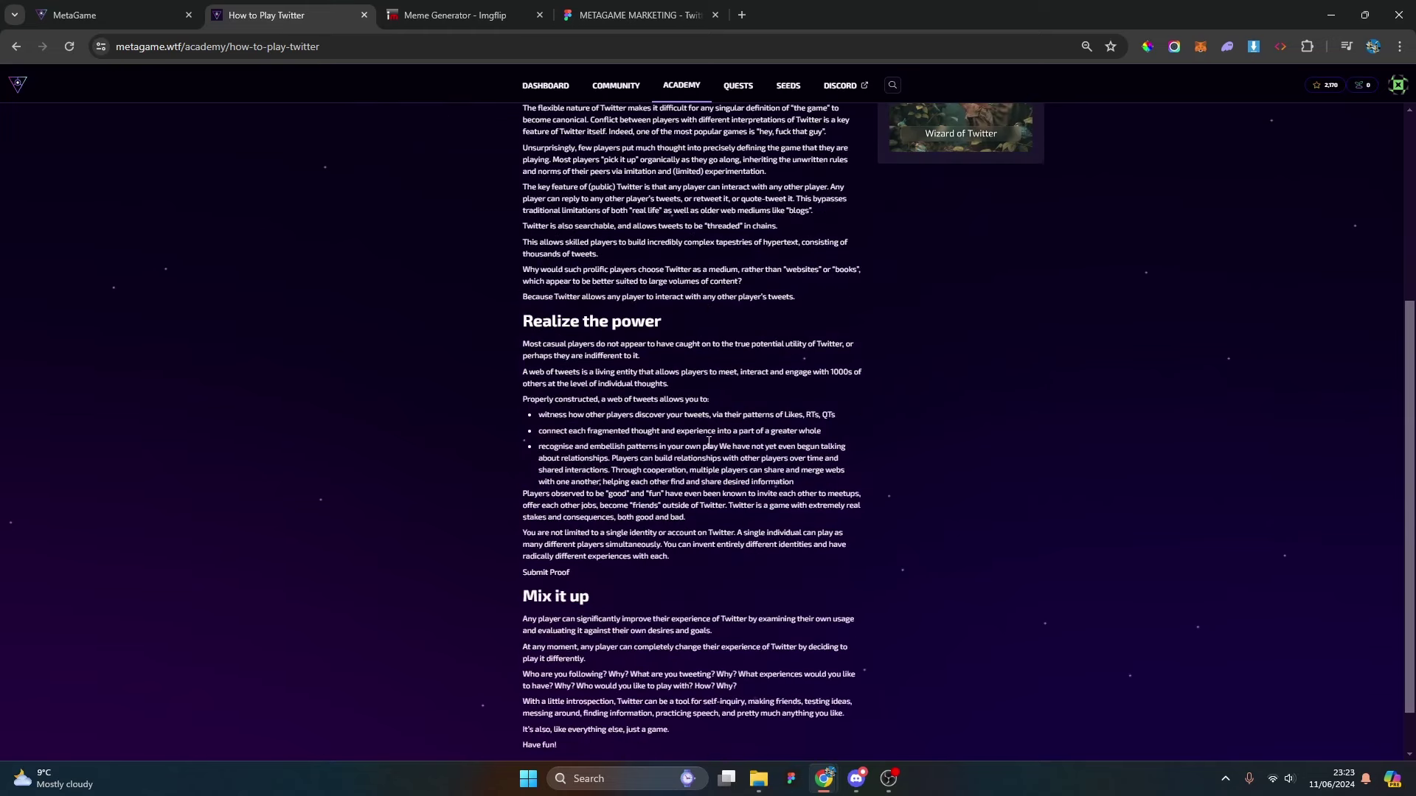
scroll(709, 443, "down", 1)
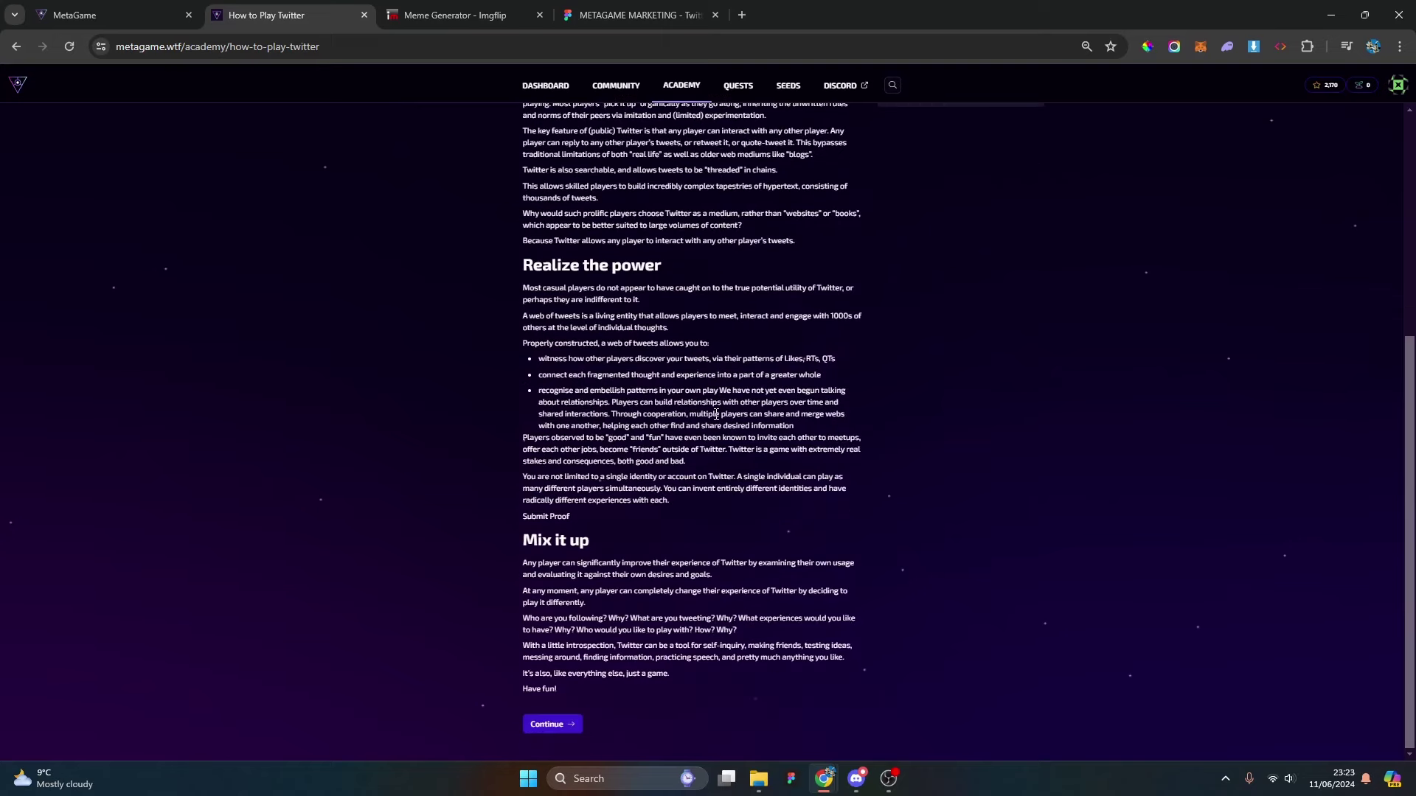
scroll(715, 420, "up", 4)
scroll(718, 410, "up", 1)
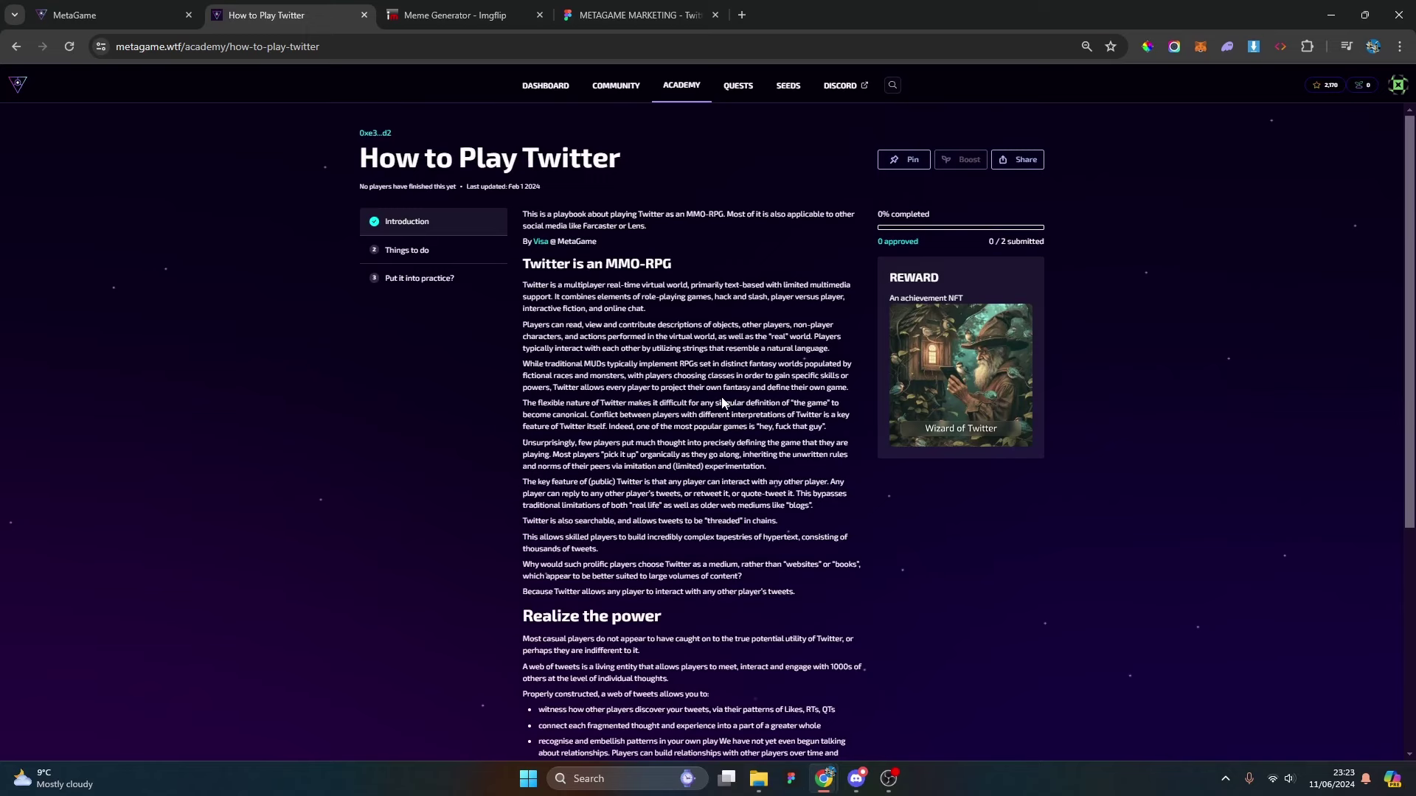
key("ctrl+0")
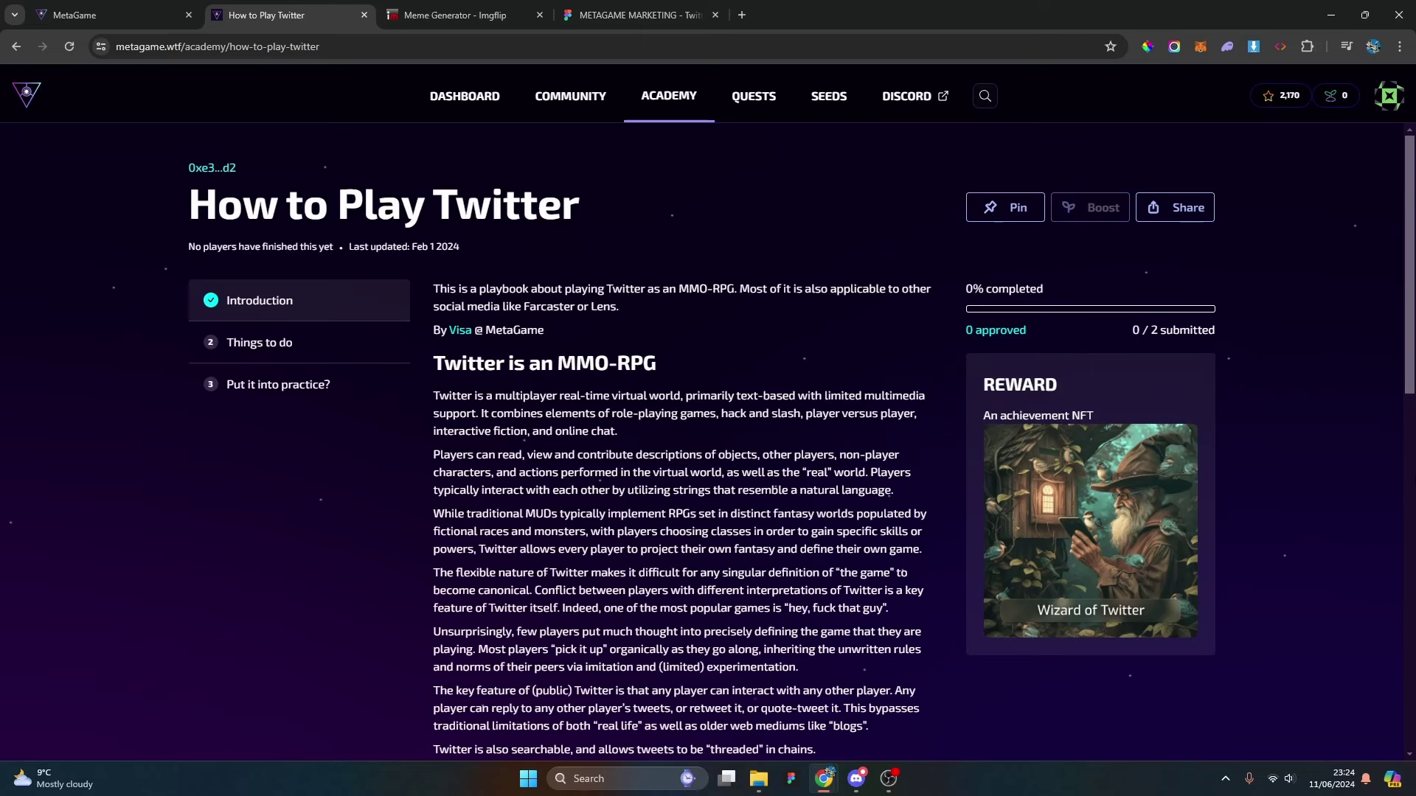
scroll(697, 348, "down", 2)
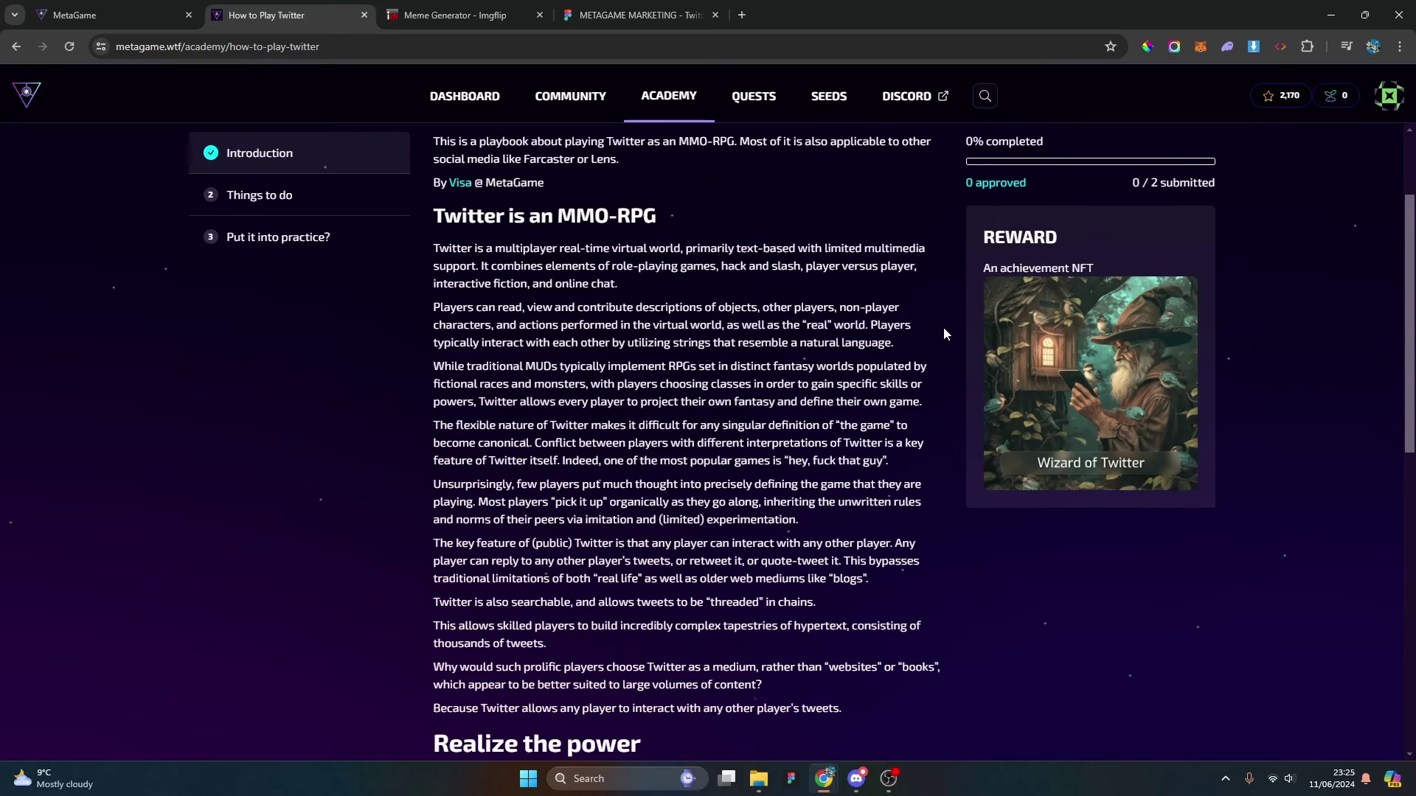
scroll(944, 329, "down", 2)
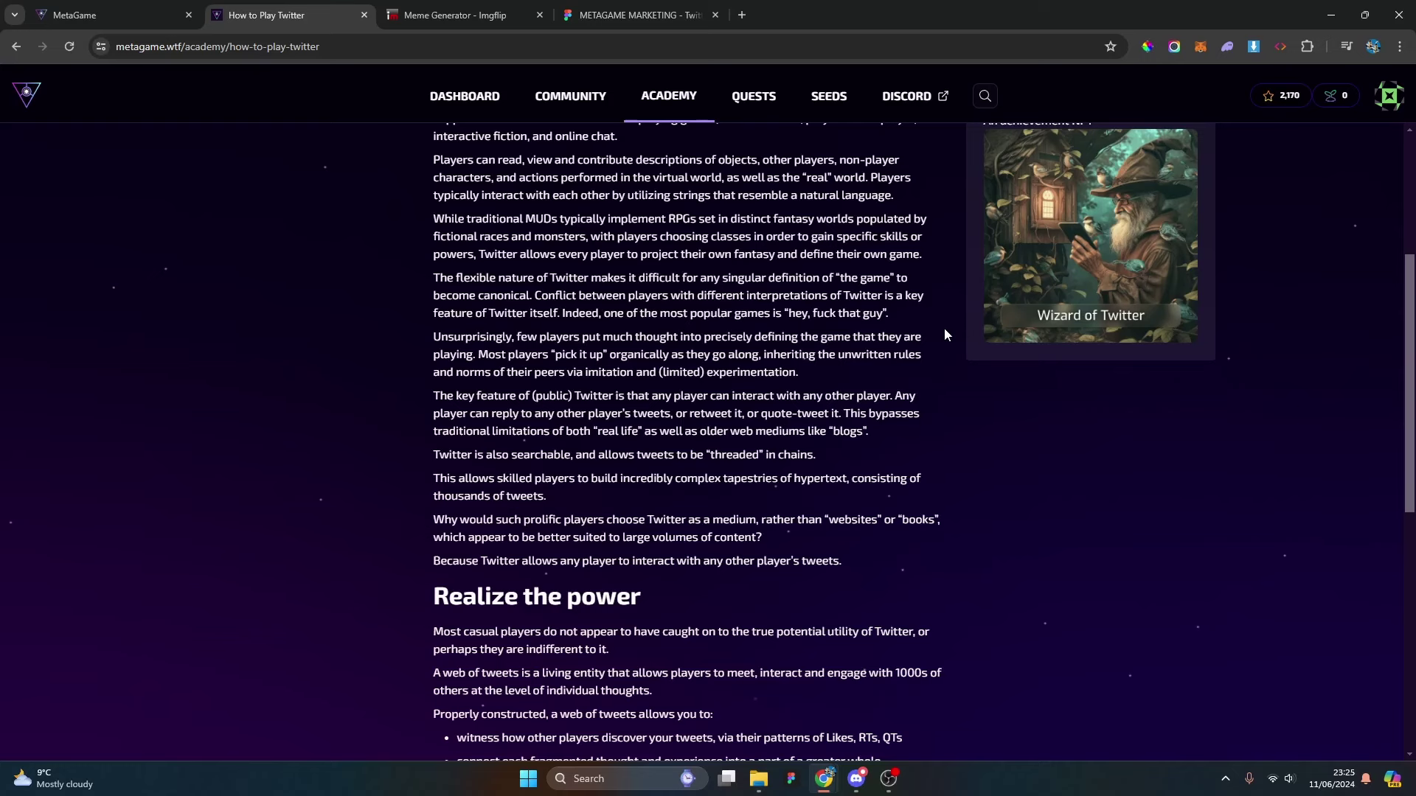
scroll(946, 341, "down", 1)
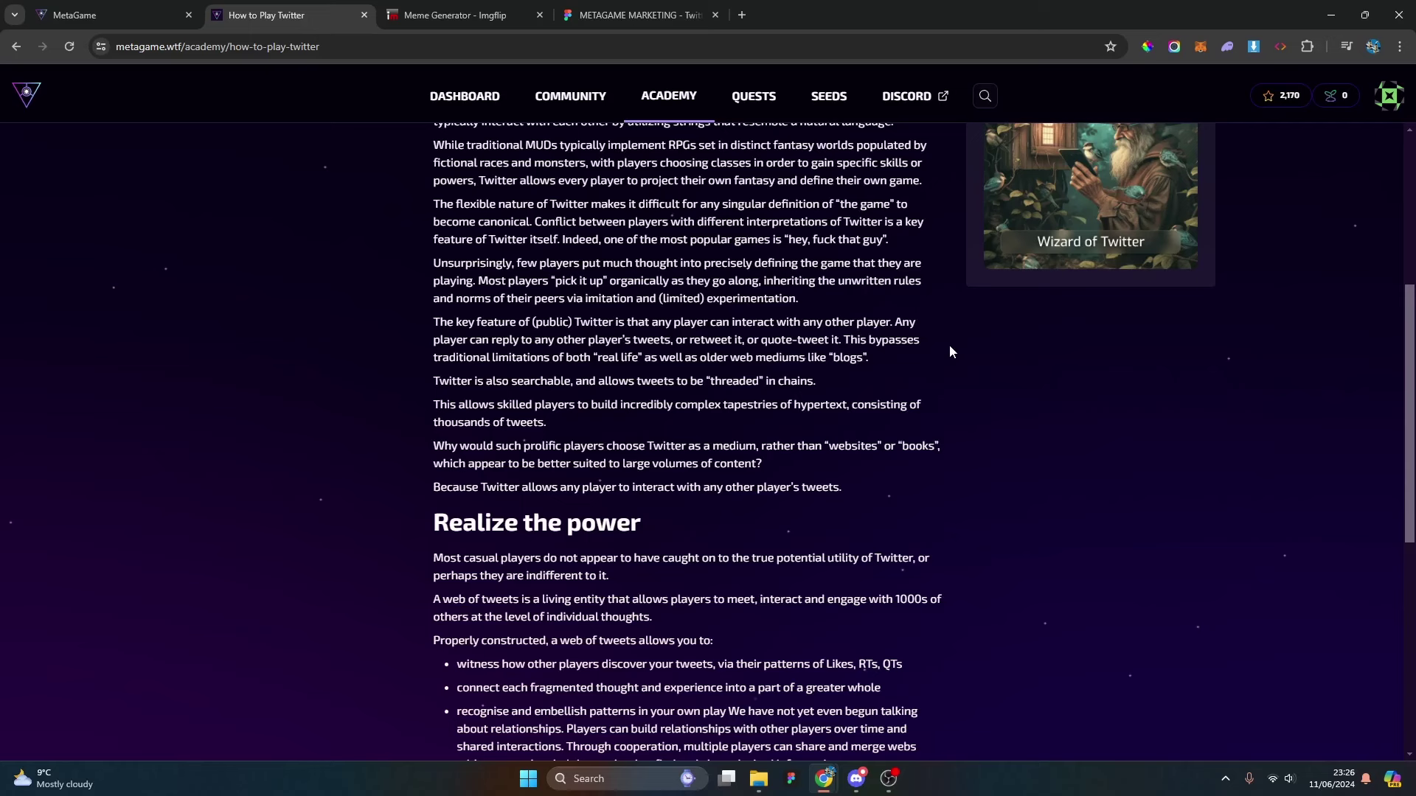
scroll(950, 347, "down", 5)
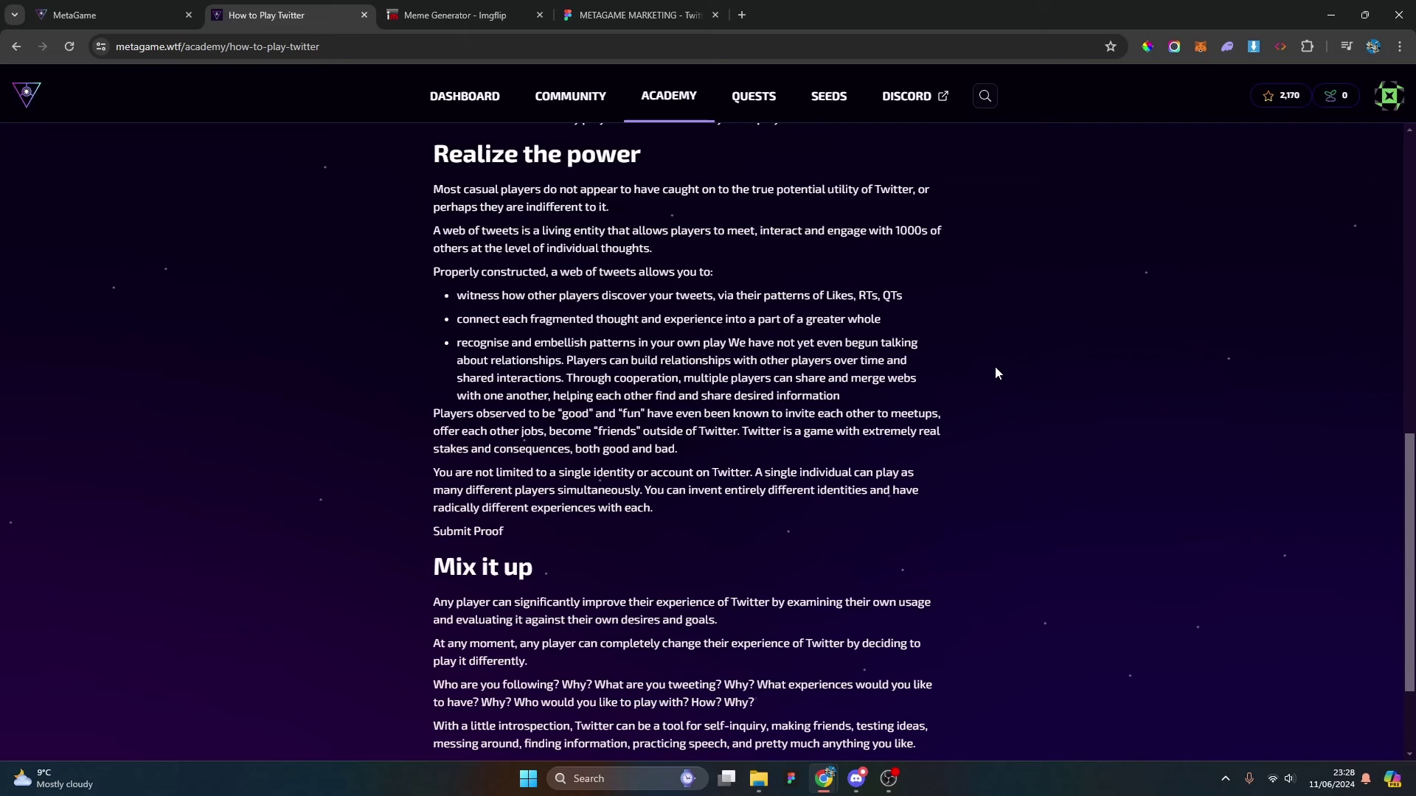
scroll(1068, 490, "down", 2)
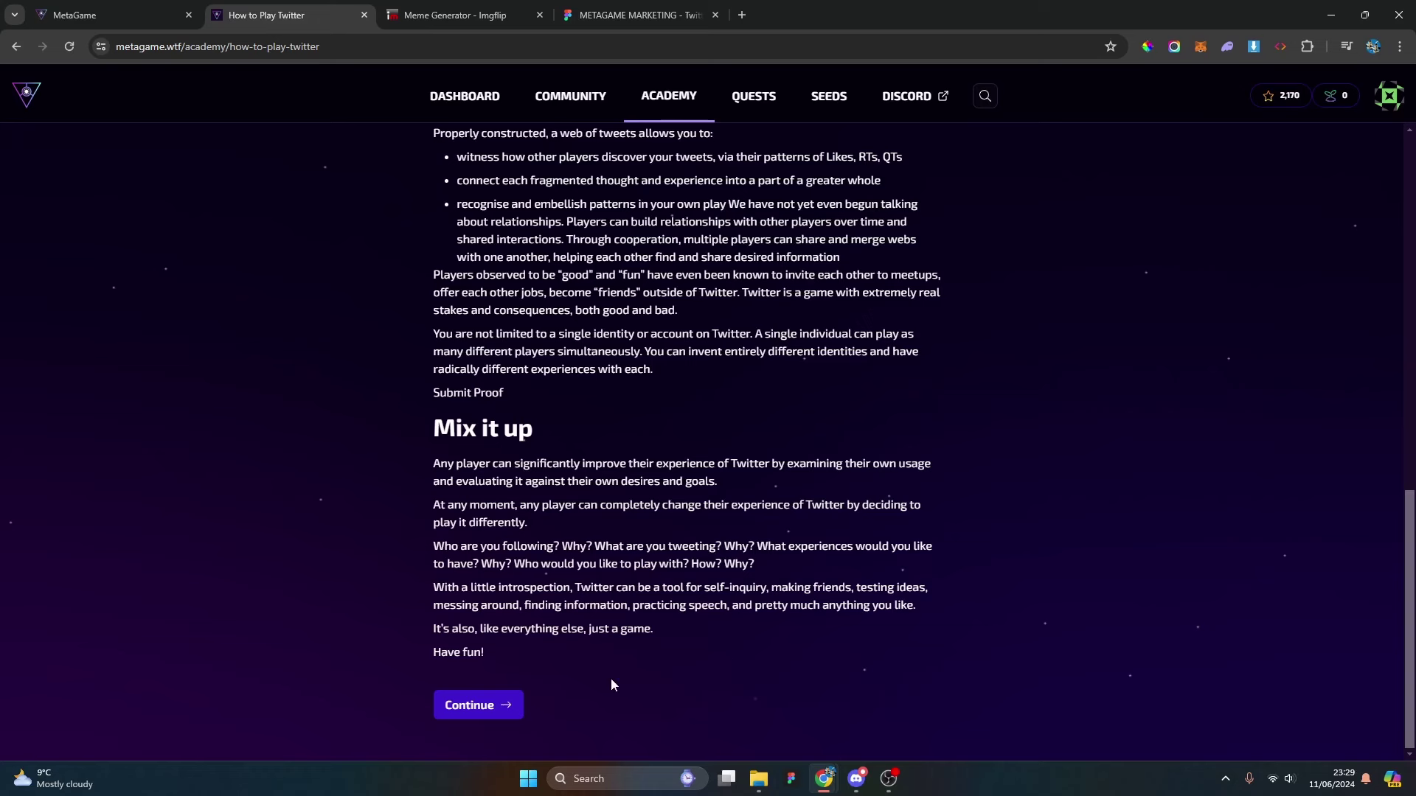
Move to Things to do and read past the Venn diagram to Proof of completion.
left_click(495, 712)
scroll(765, 576, "up", 15)
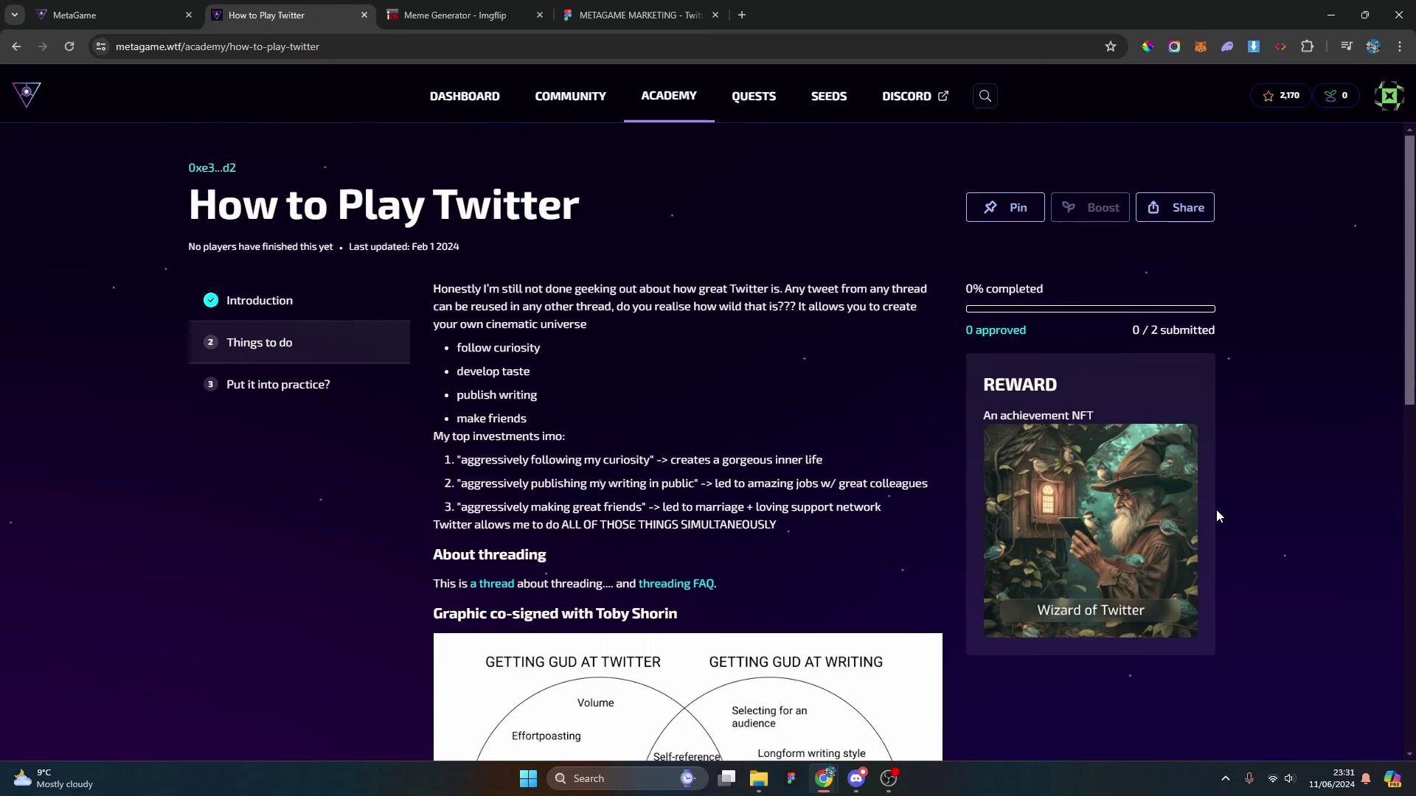
scroll(201, 382, "down", 2)
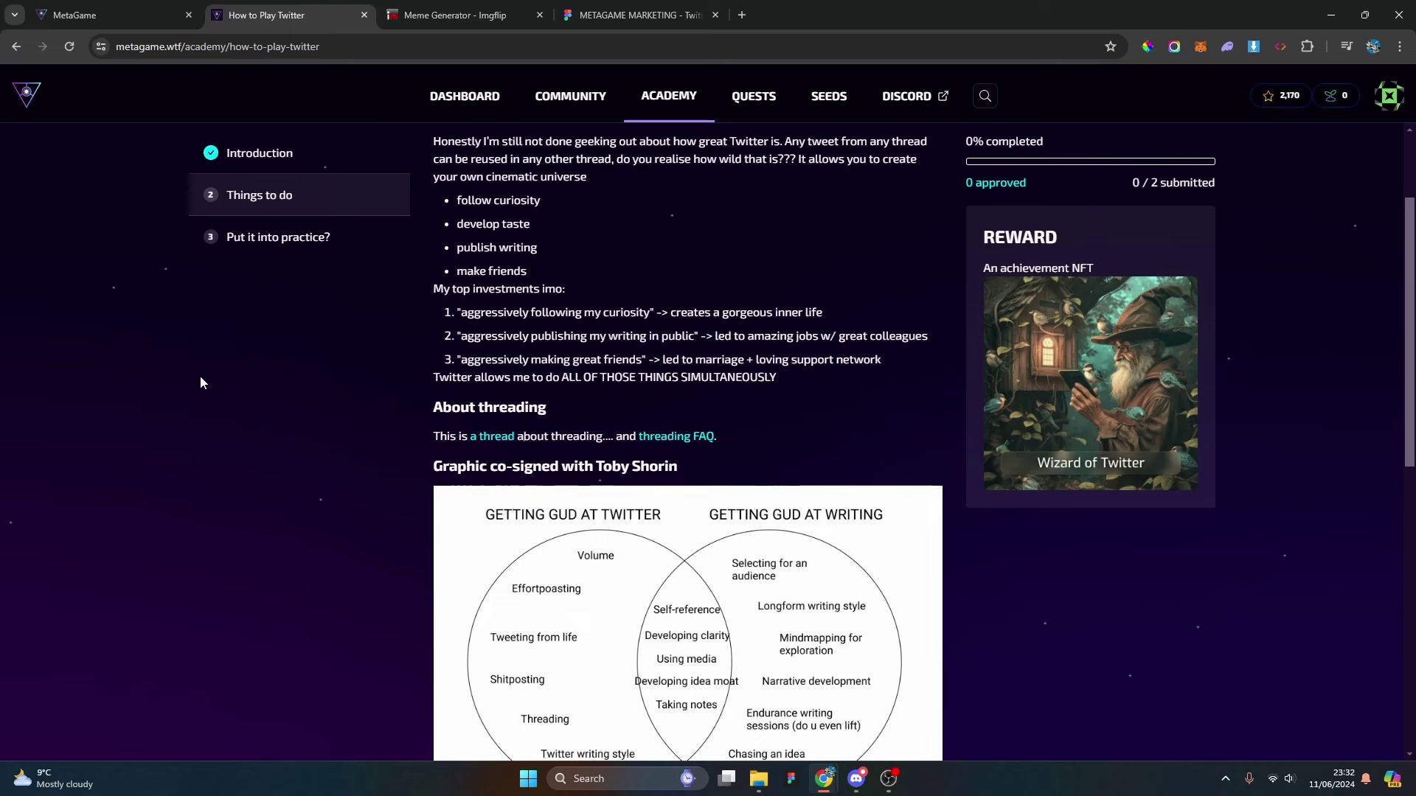
scroll(200, 377, "down", 2)
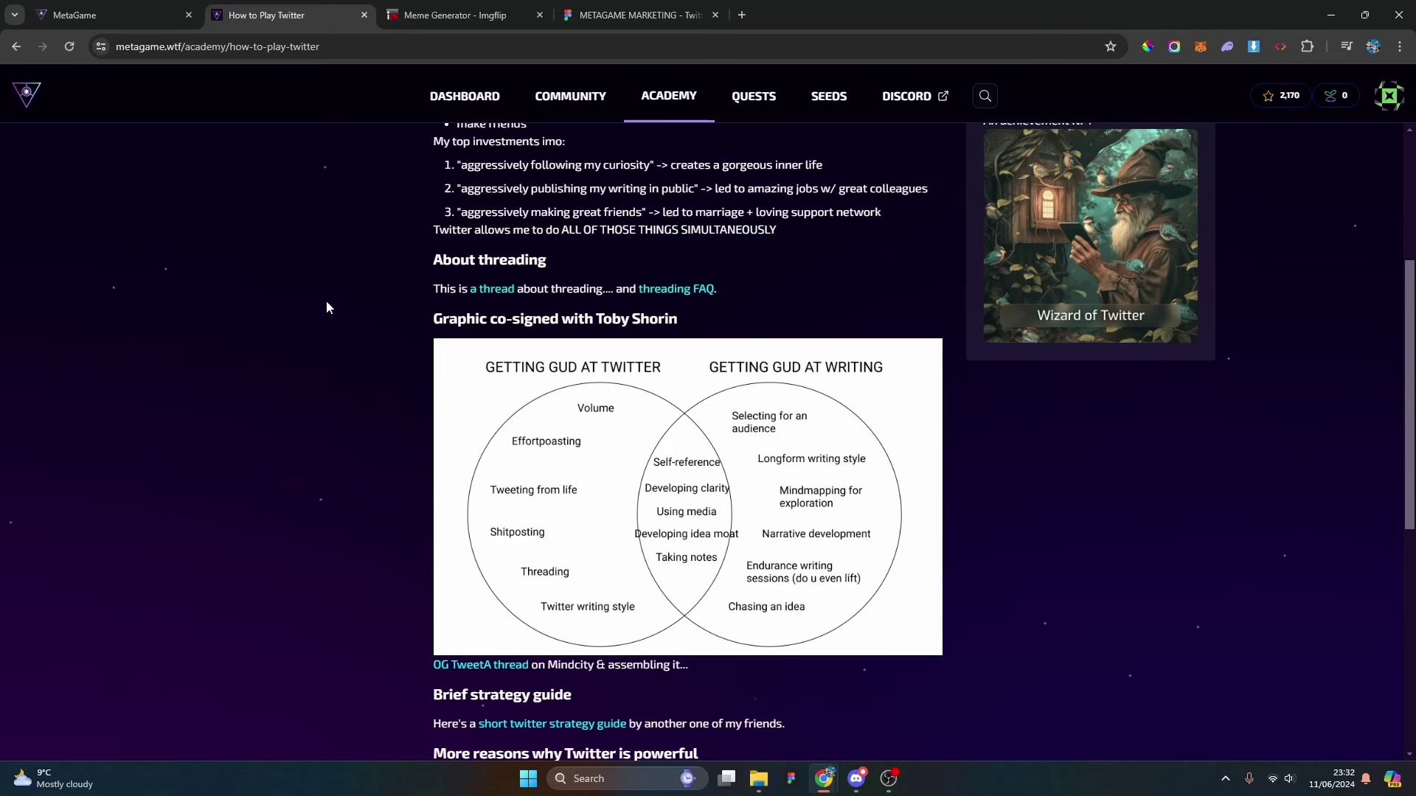
scroll(327, 307, "down", 2)
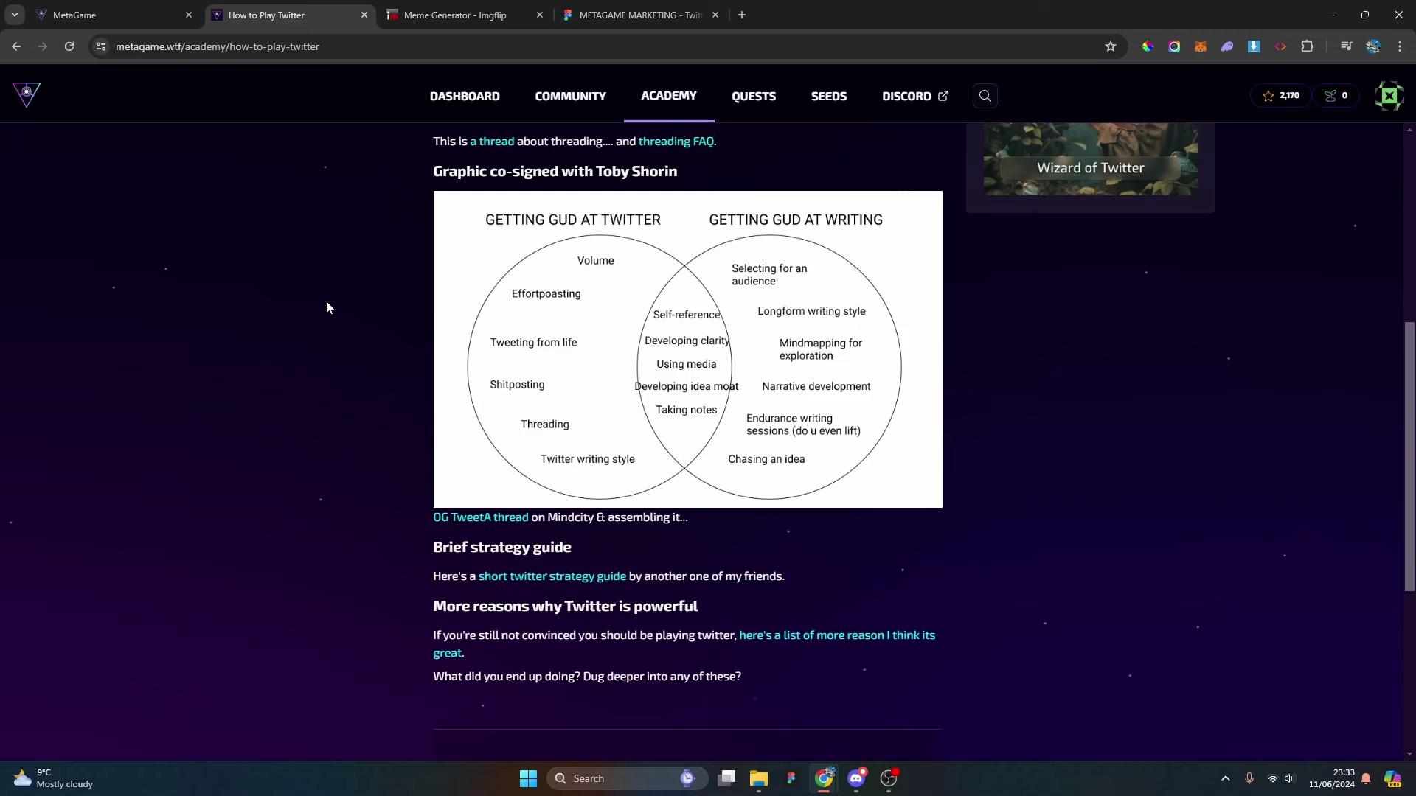
scroll(326, 303, "down", 2)
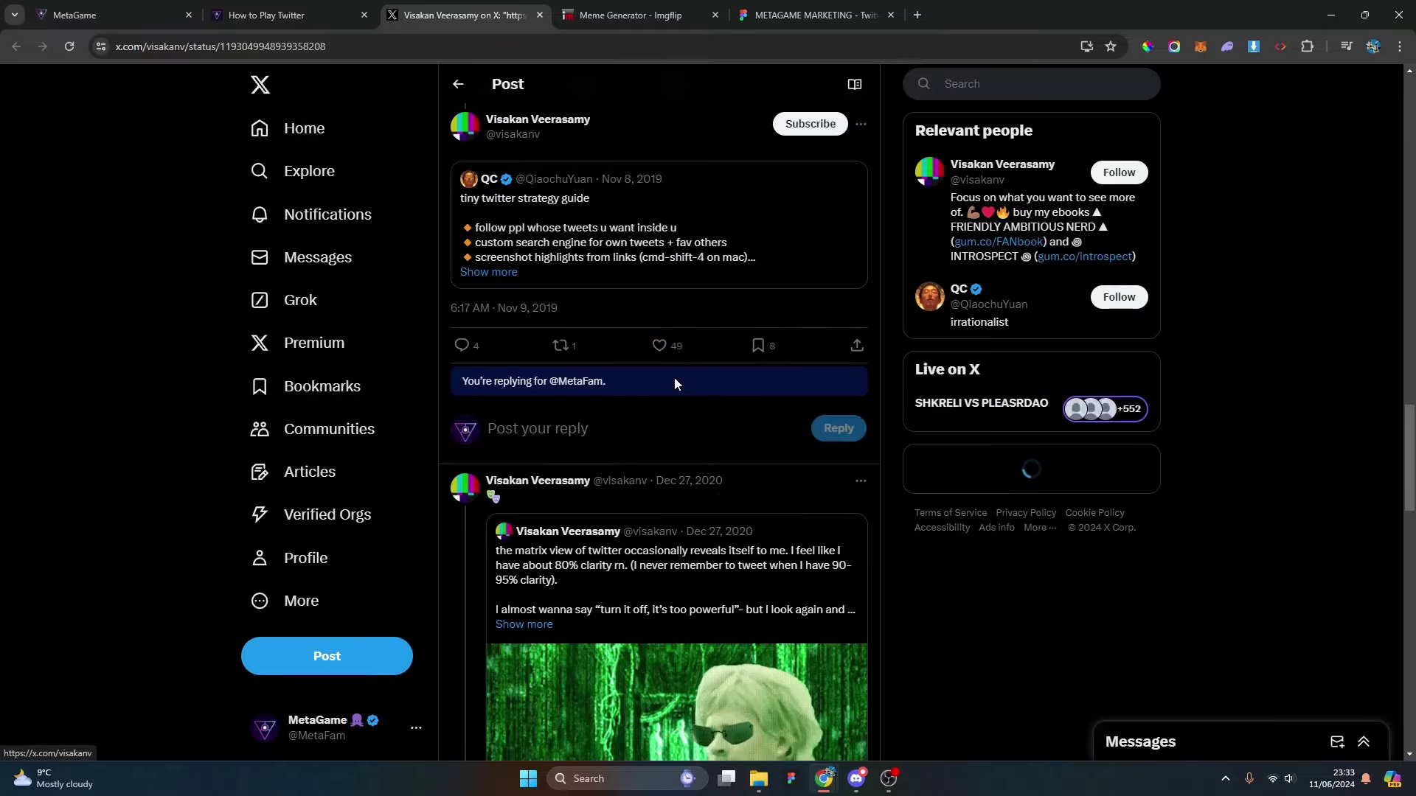
Read back through the strategy-guide thread's earlier tweets, then switch to the METAGAME MARKETING board.
scroll(674, 375, "up", 15)
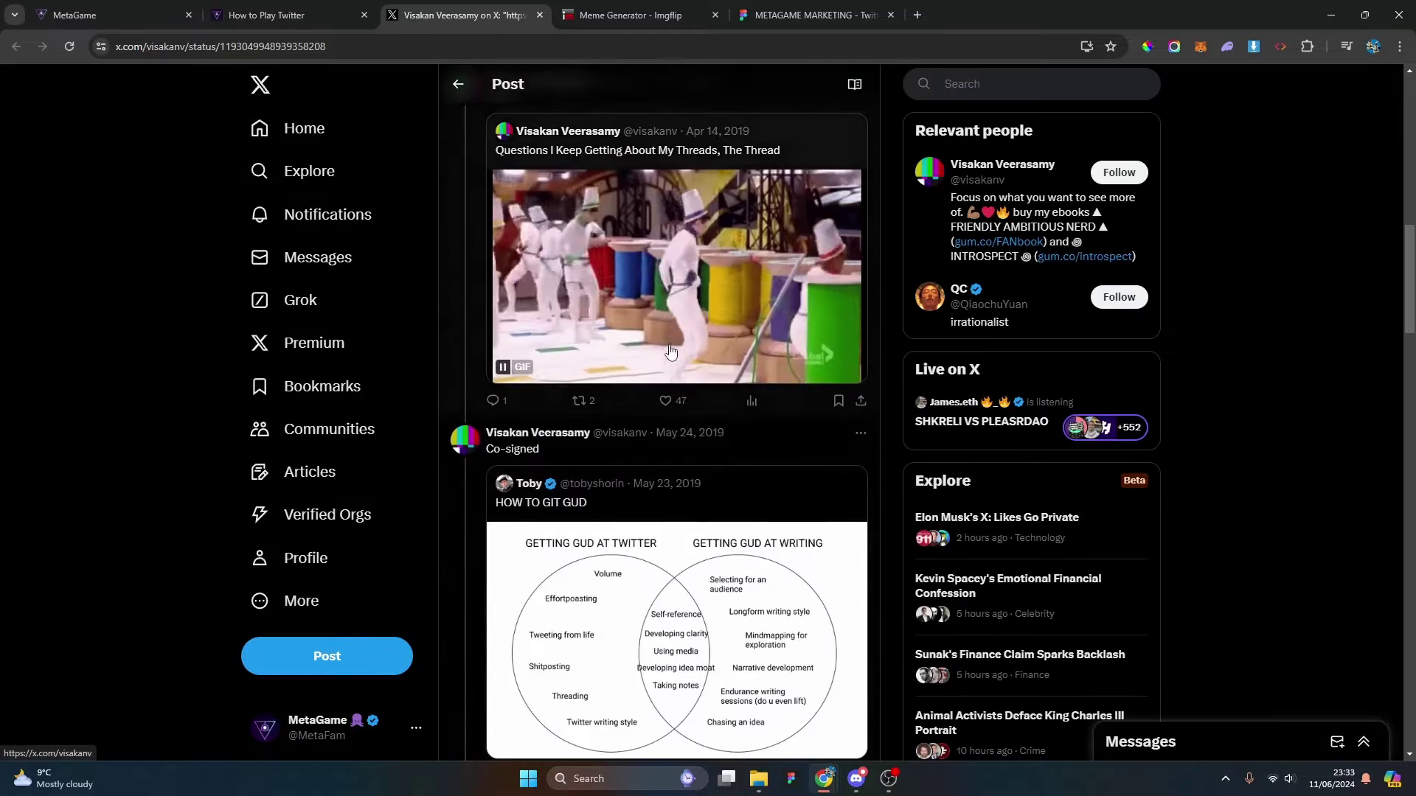
scroll(671, 352, "up", 20)
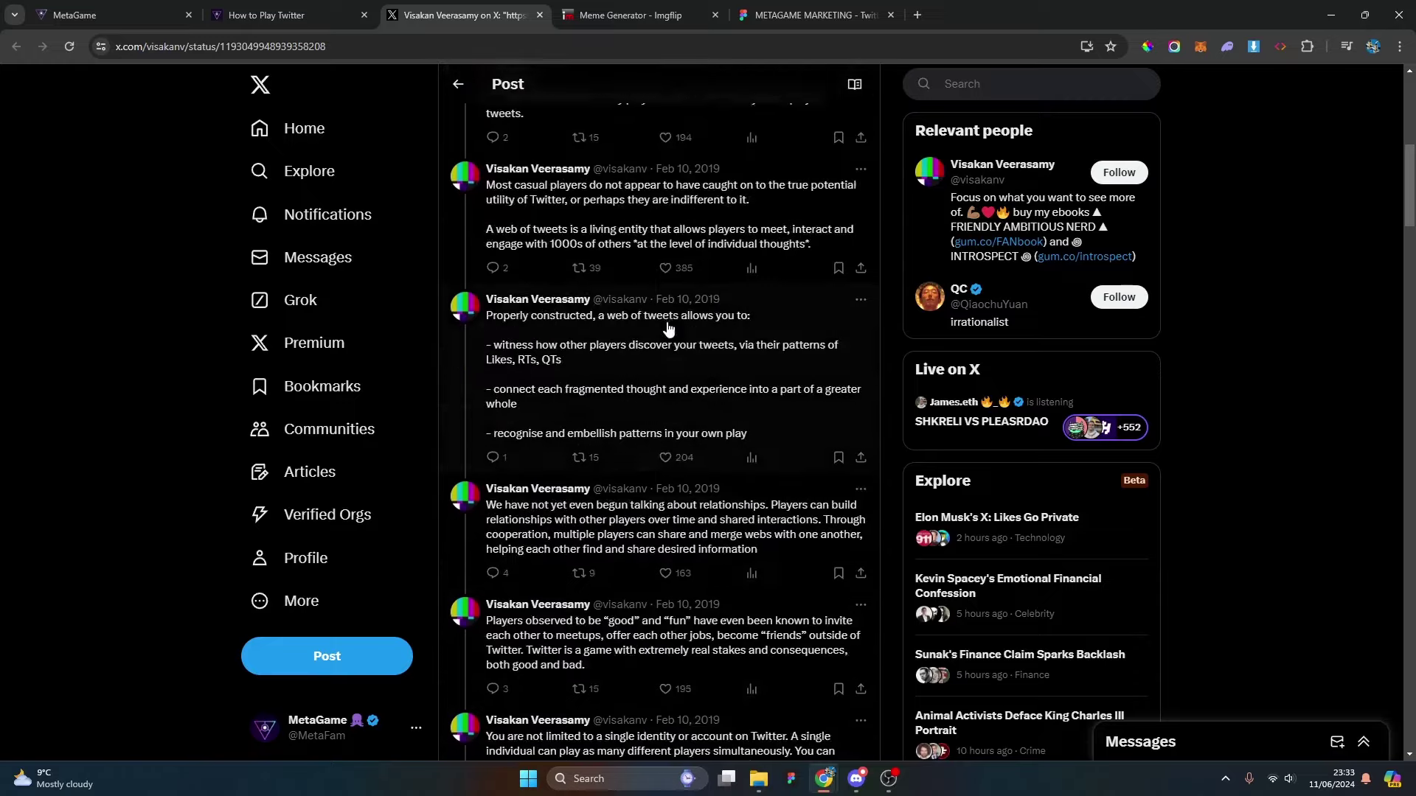
scroll(669, 329, "up", 10)
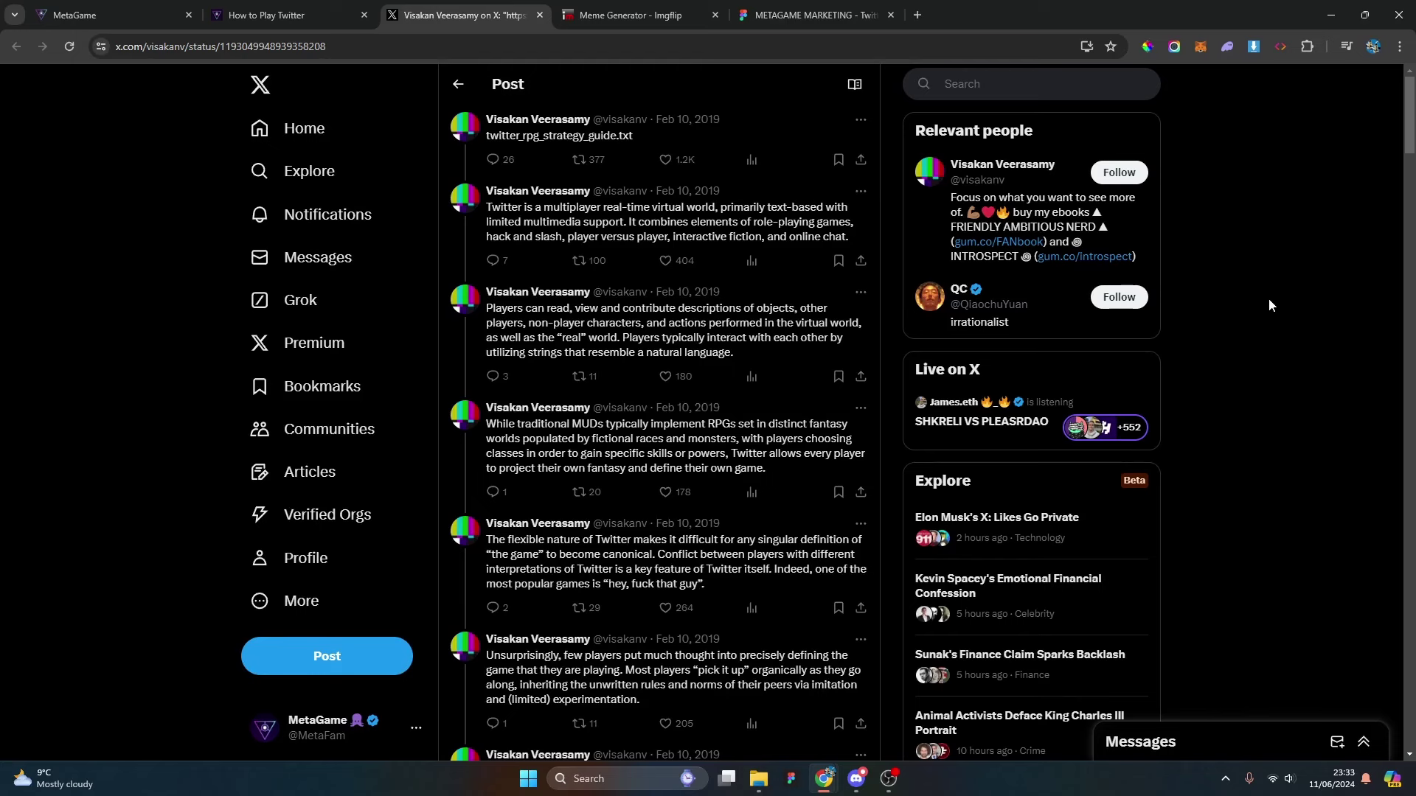
scroll(1289, 290, "down", 1)
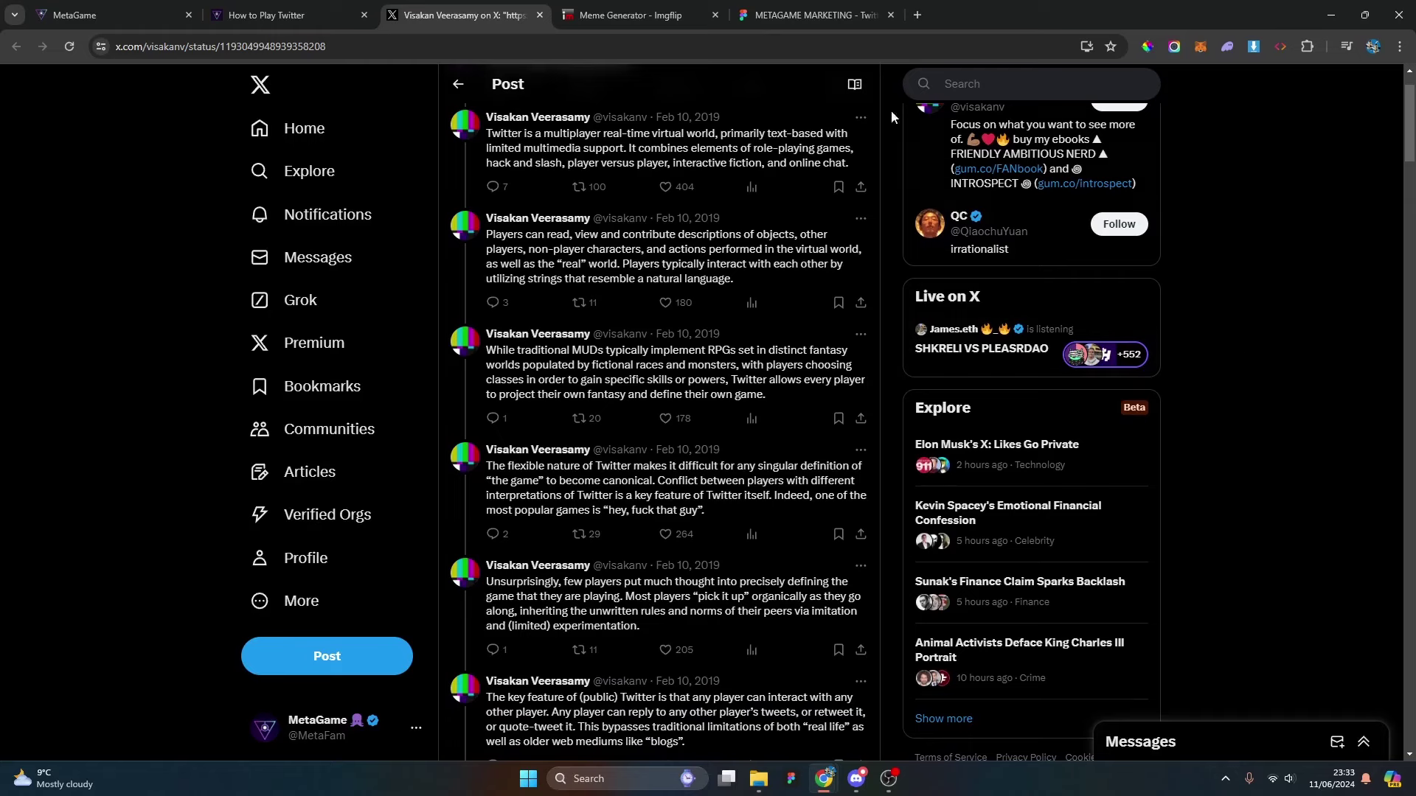
scroll(897, 224, "down", 3)
scroll(900, 236, "down", 9)
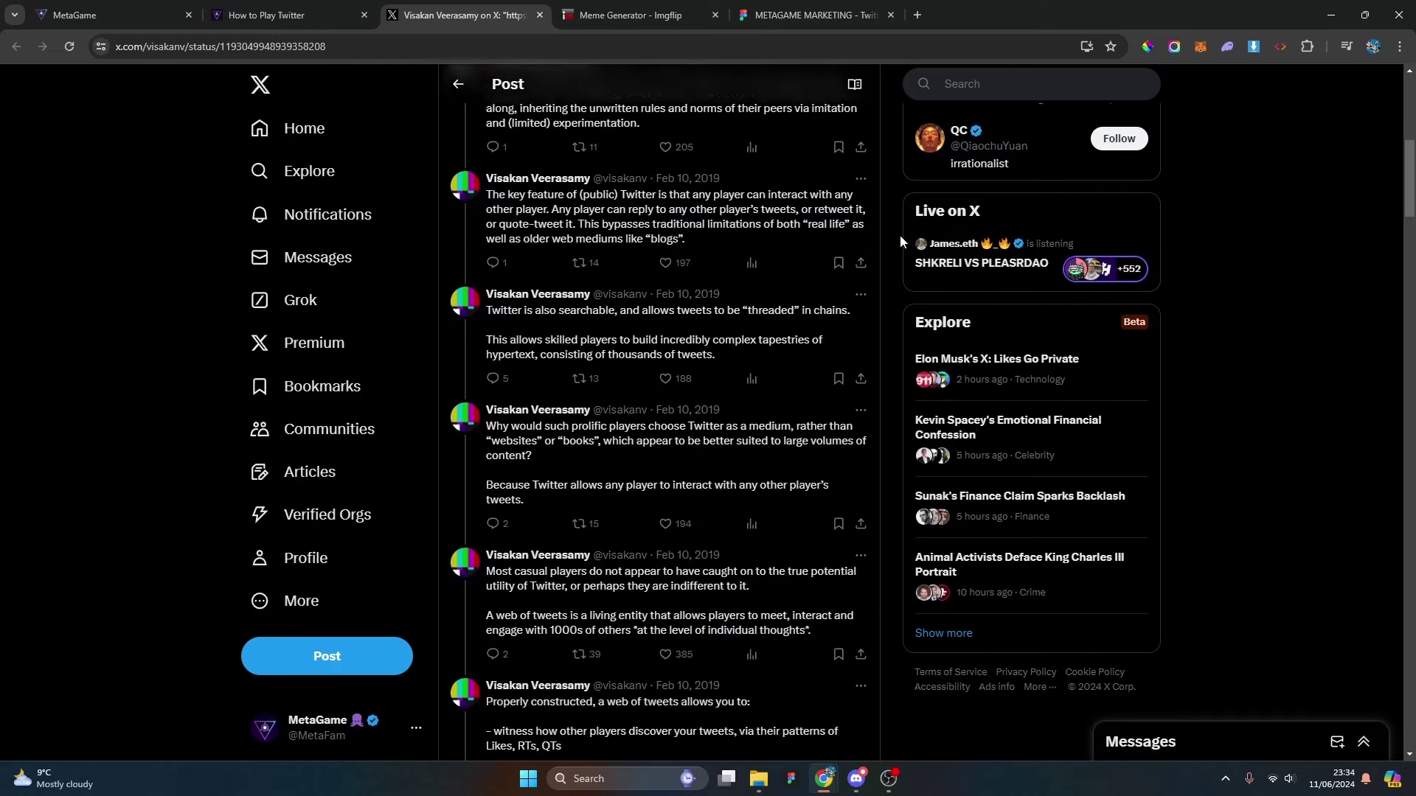
scroll(900, 236, "down", 3)
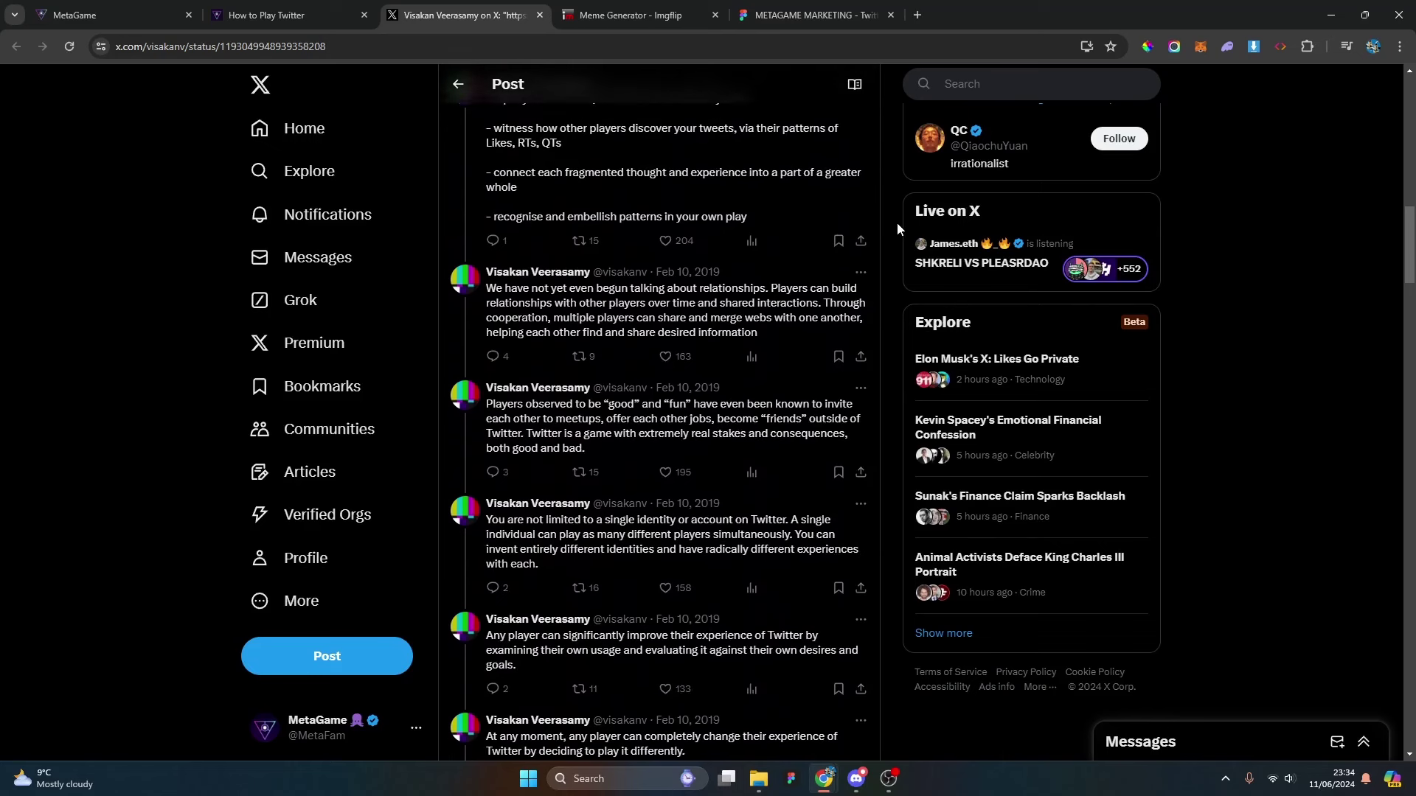
left_click(815, 10)
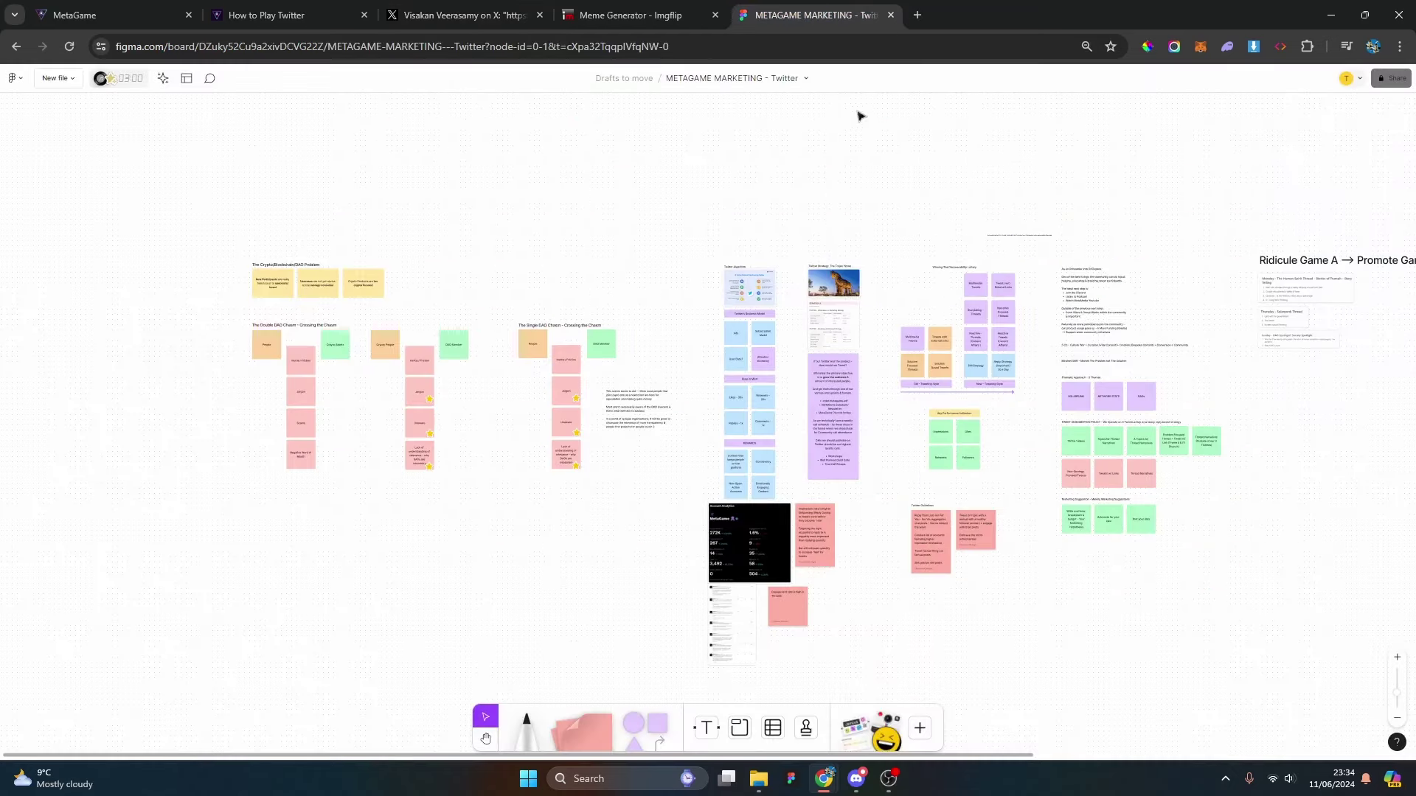
Zoom out to the board overview, then zoom in on the '8 Twitter Metrics' infographic.
scroll(567, 395, "down", 5)
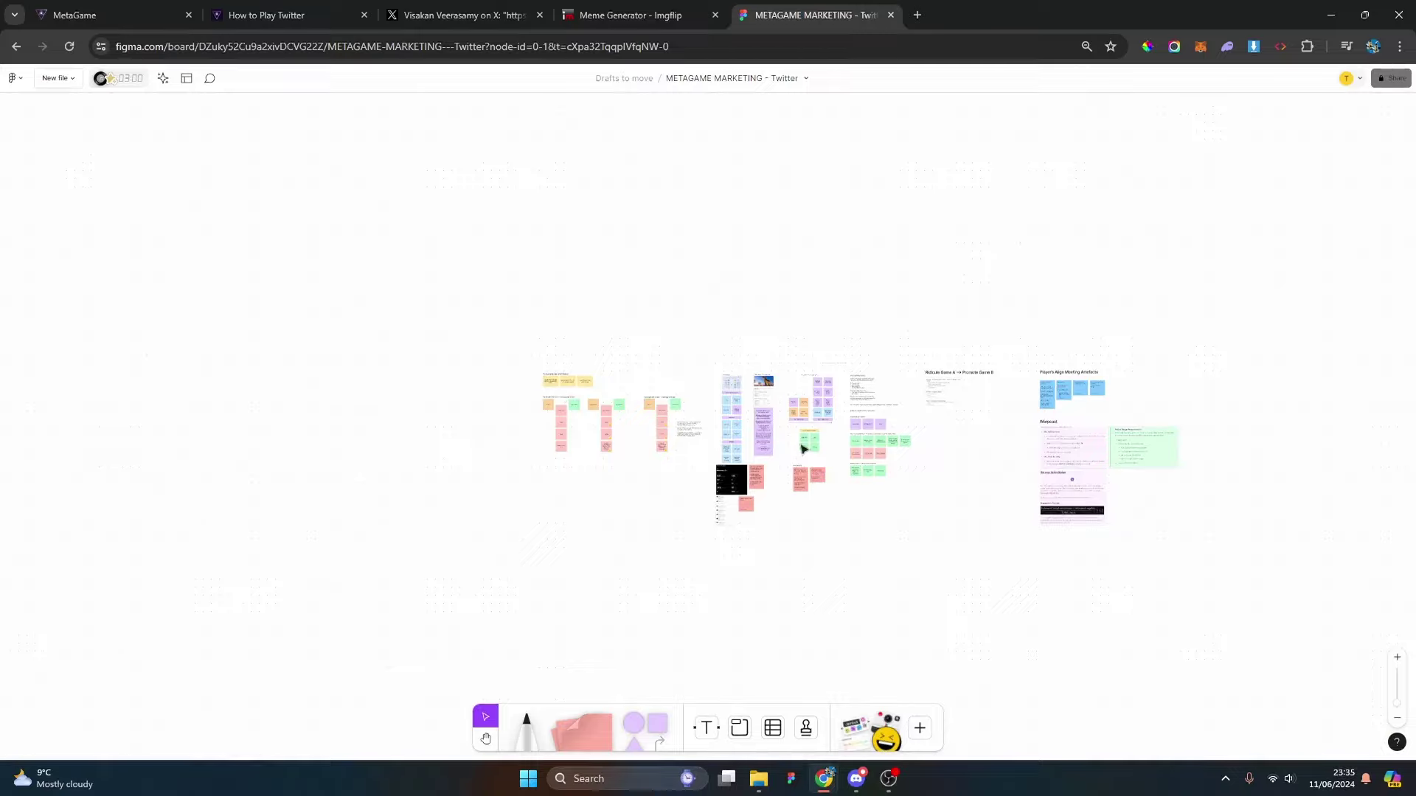
scroll(789, 420, "up", 10)
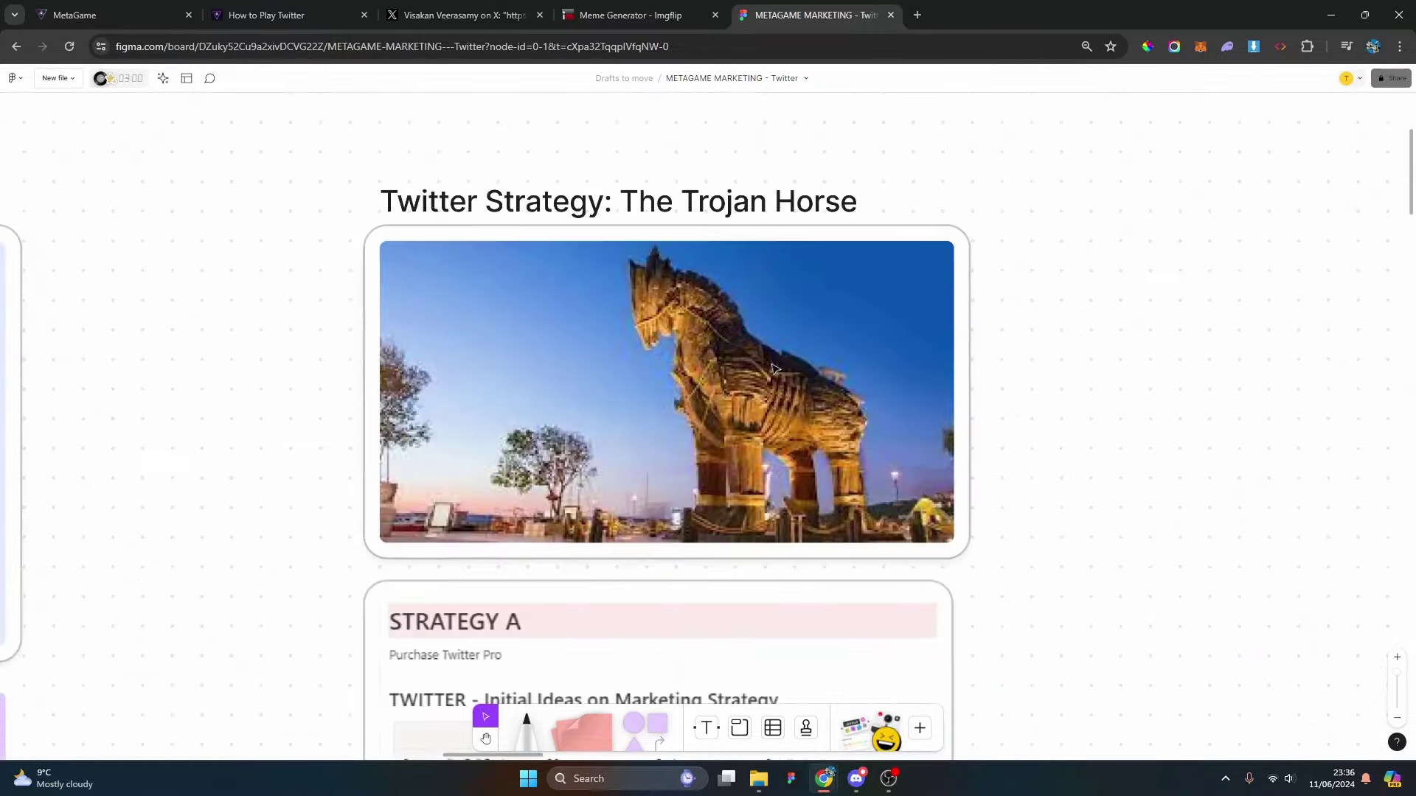
scroll(775, 369, "down", 5)
scroll(649, 357, "up", 8)
scroll(726, 307, "down", 4)
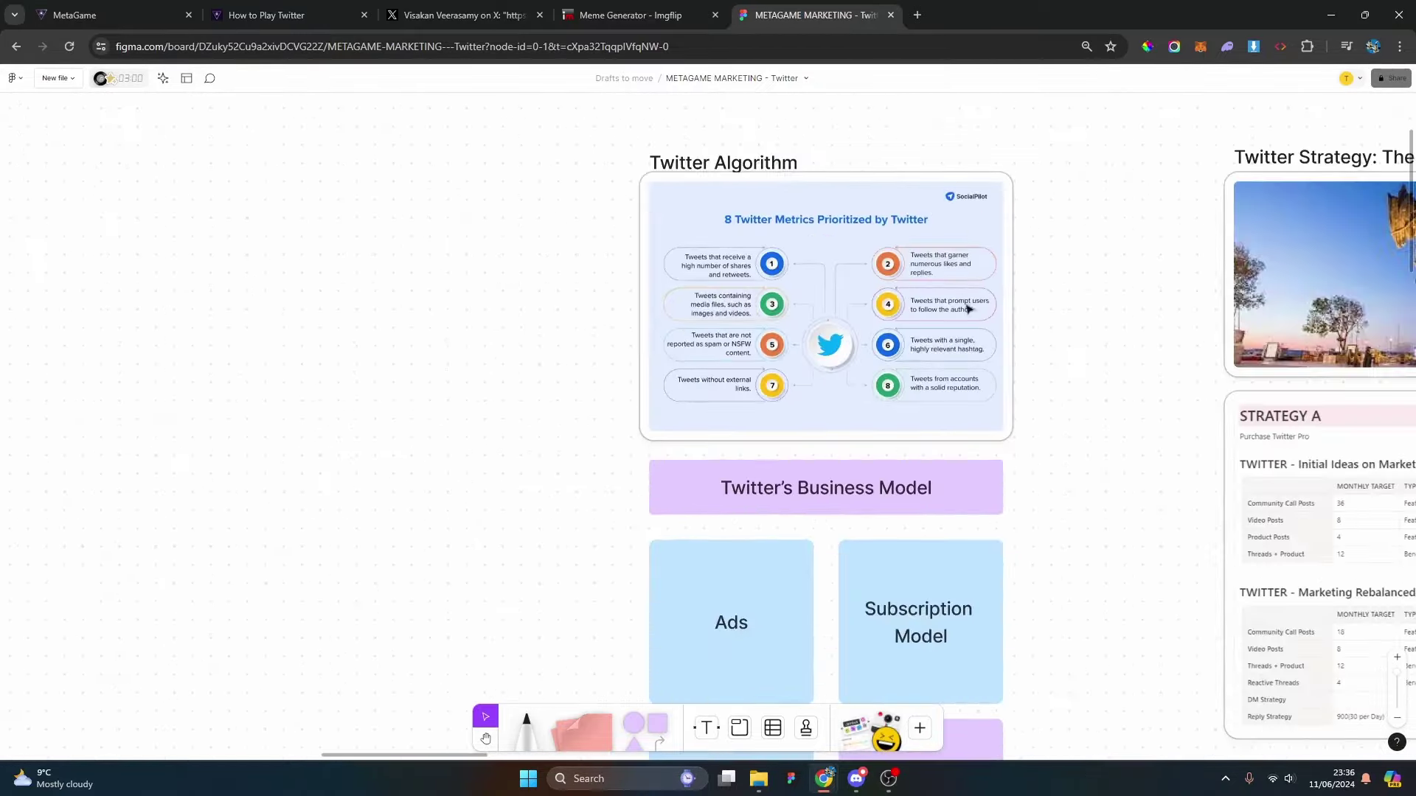
scroll(973, 308, "down", 3)
scroll(1291, 361, "up", 6)
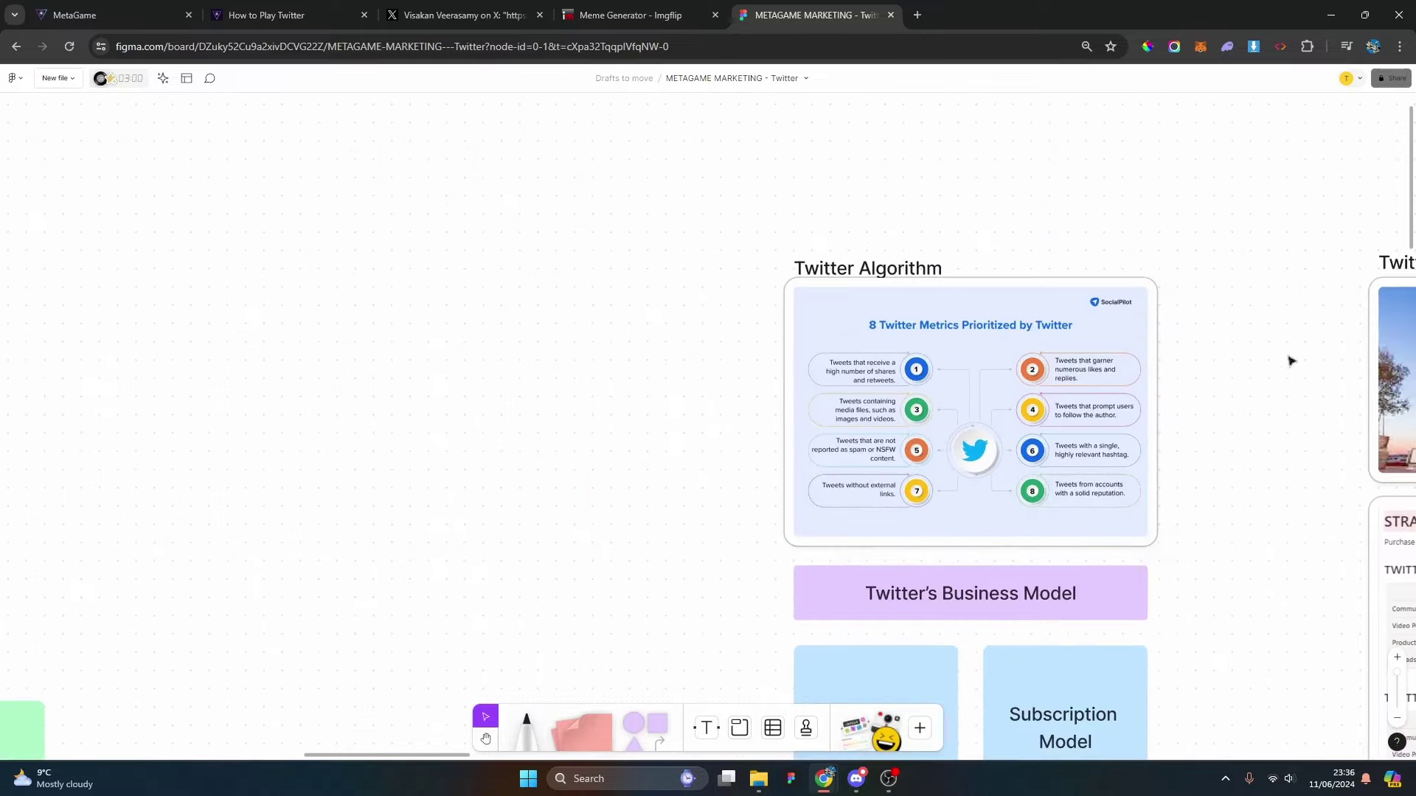
scroll(1291, 361, "up", 3)
scroll(452, 563, "up", 2)
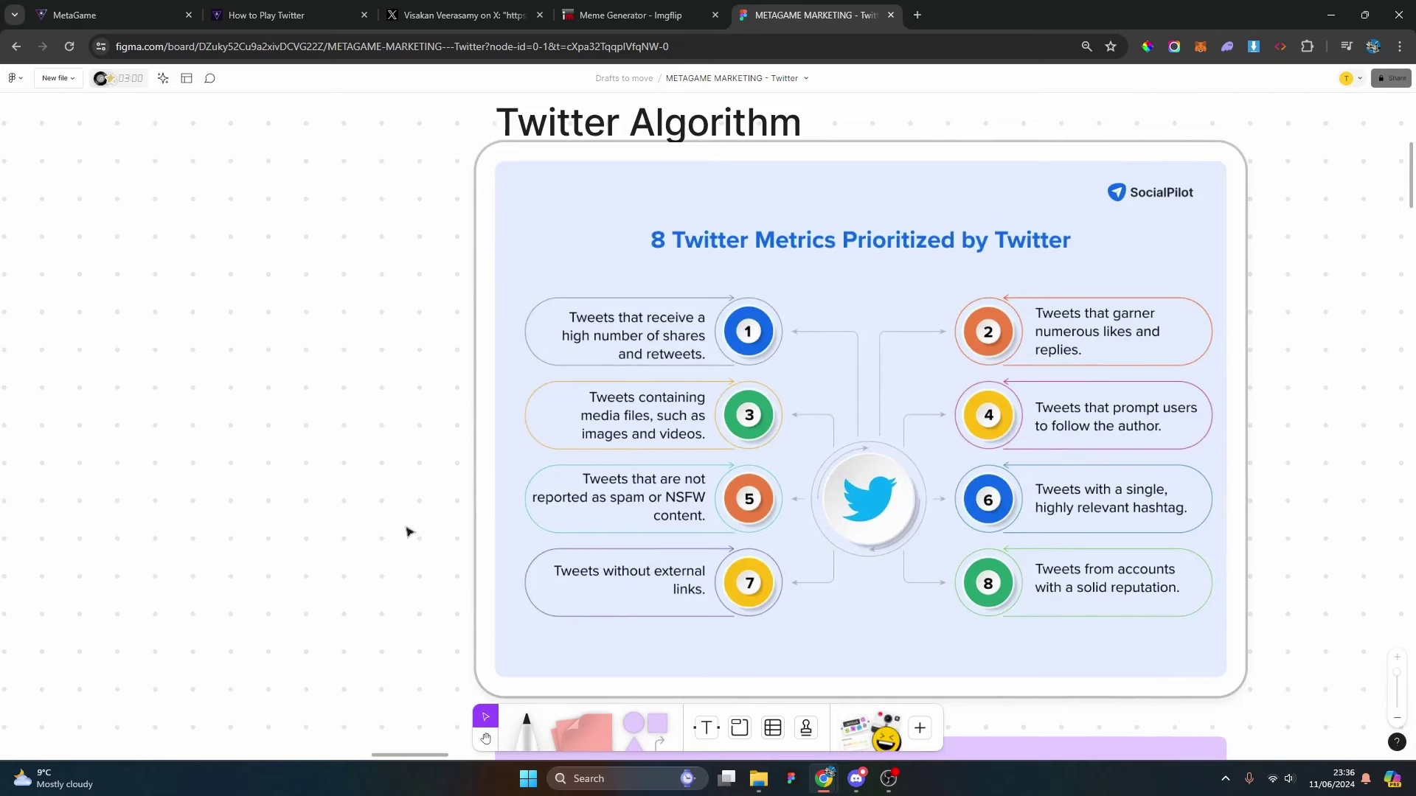
scroll(408, 531, "down", 2)
scroll(878, 445, "down", 2)
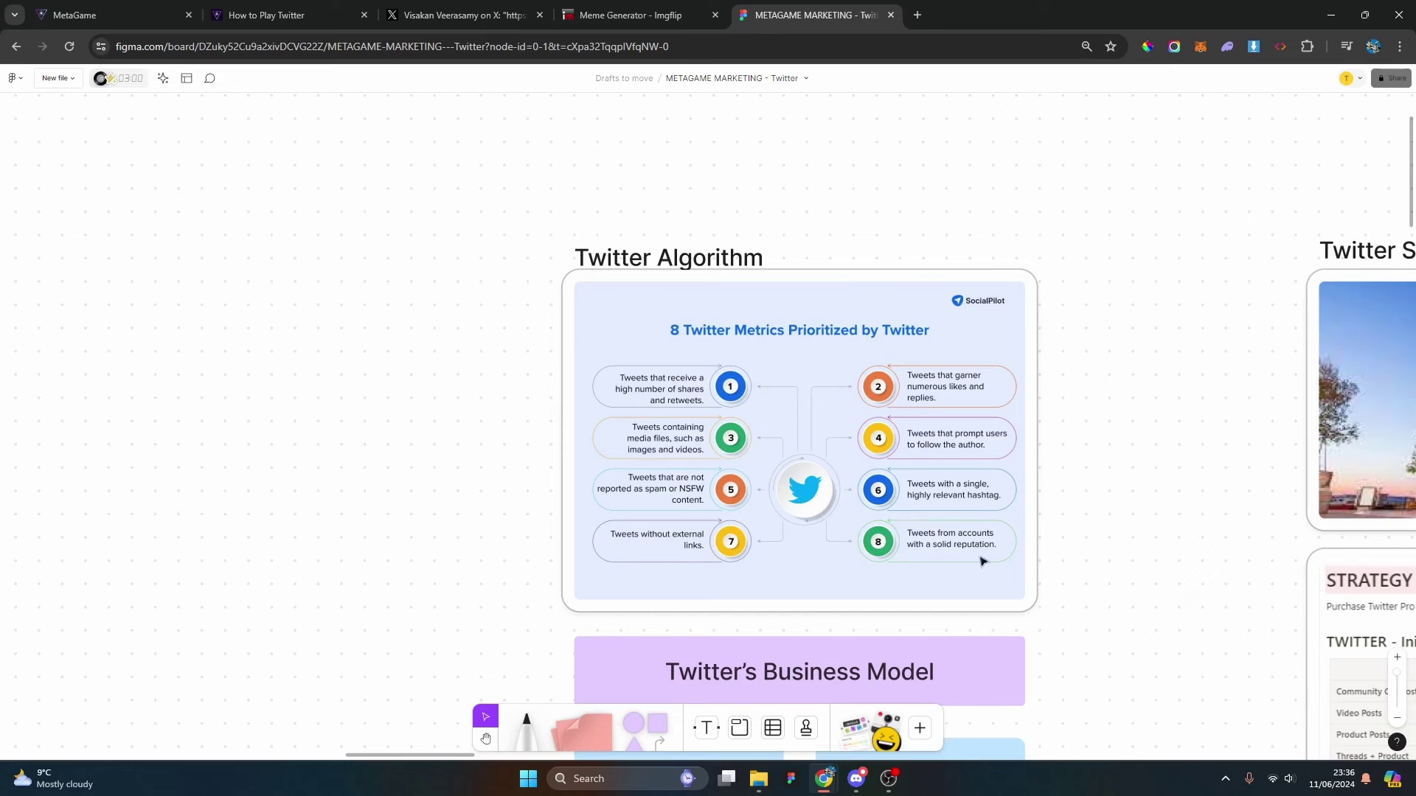
Scroll past Keep in Mind to the REWARDS stickies such as Controversy and Emotionally Engaging Content.
scroll(974, 543, "down", 5)
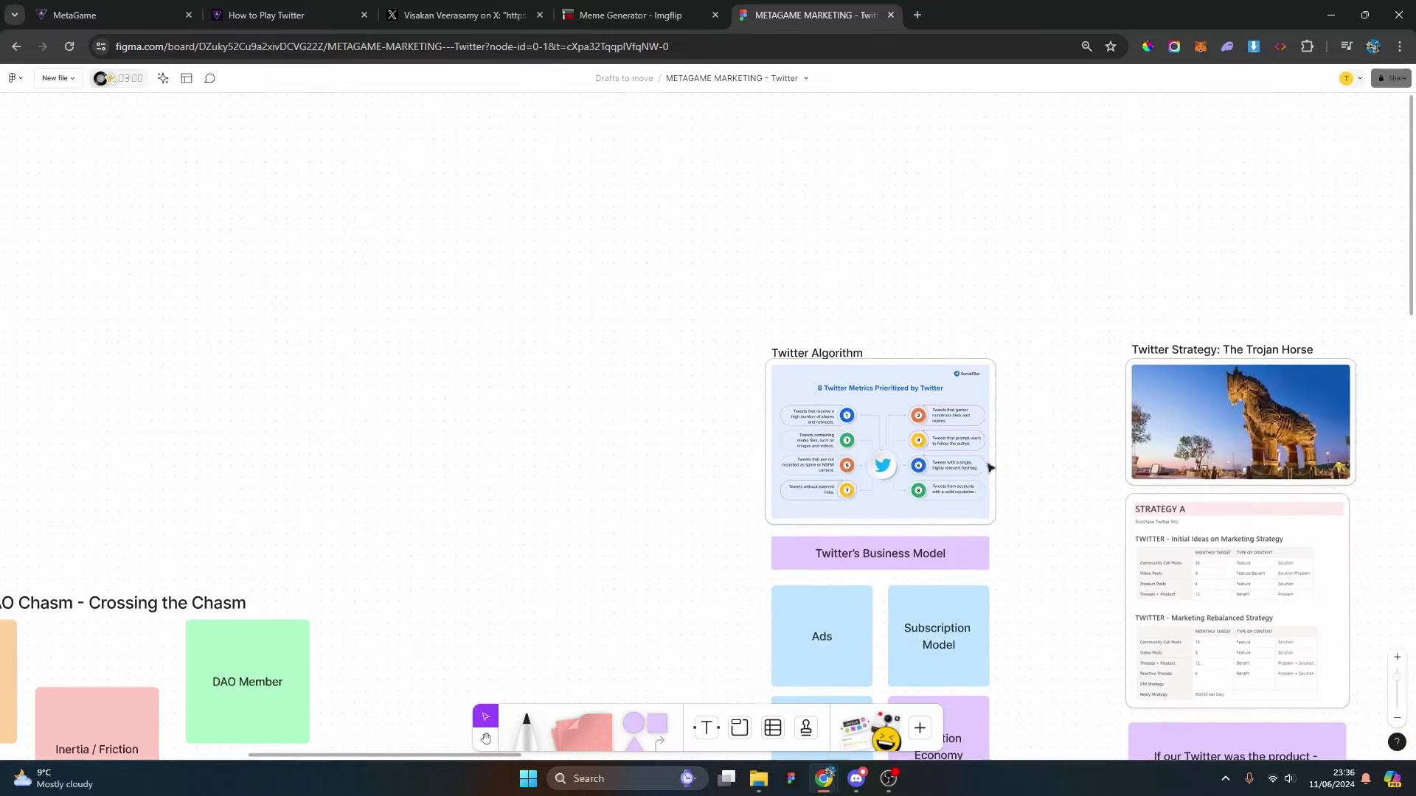
scroll(1033, 531, "down", 6)
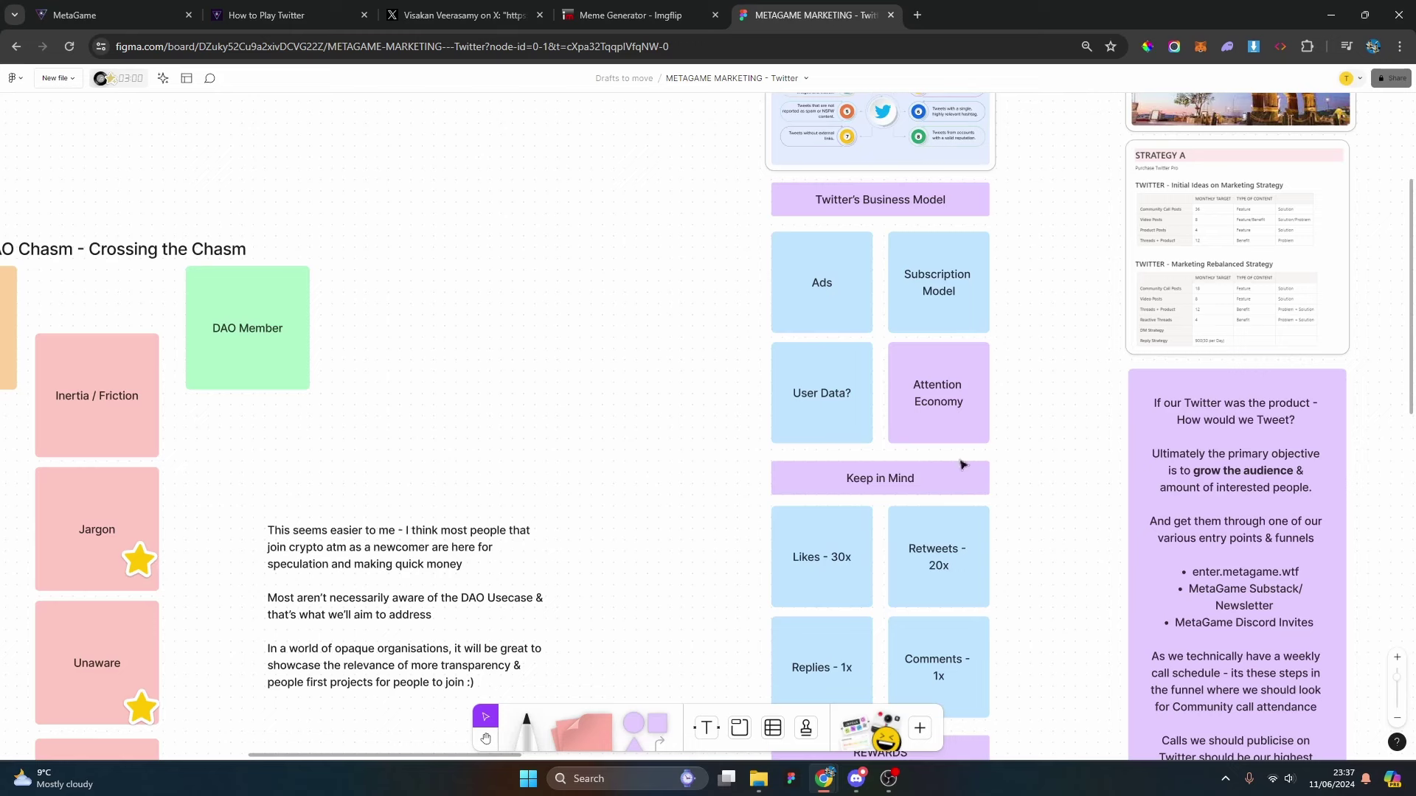
scroll(1038, 429, "down", 3)
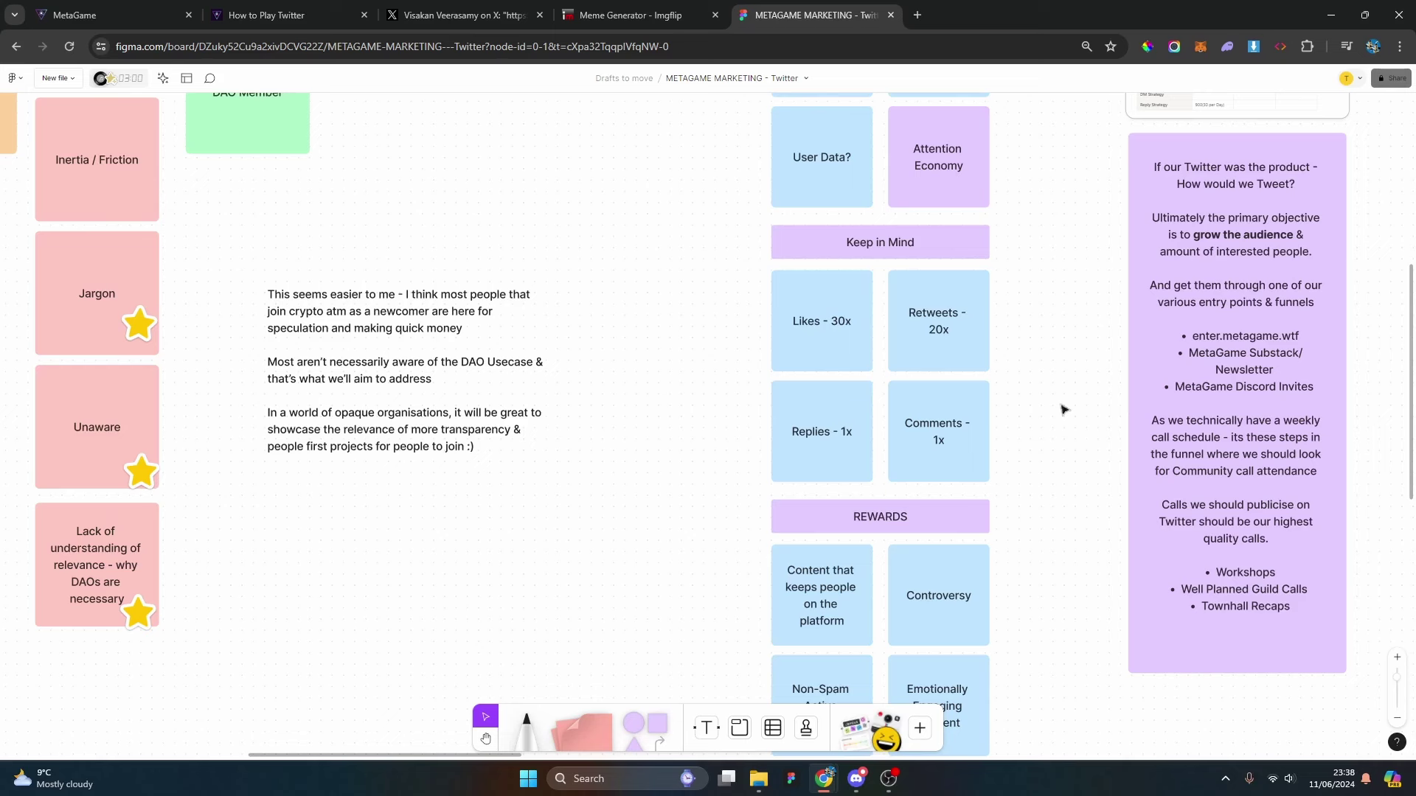
scroll(1062, 409, "down", 3)
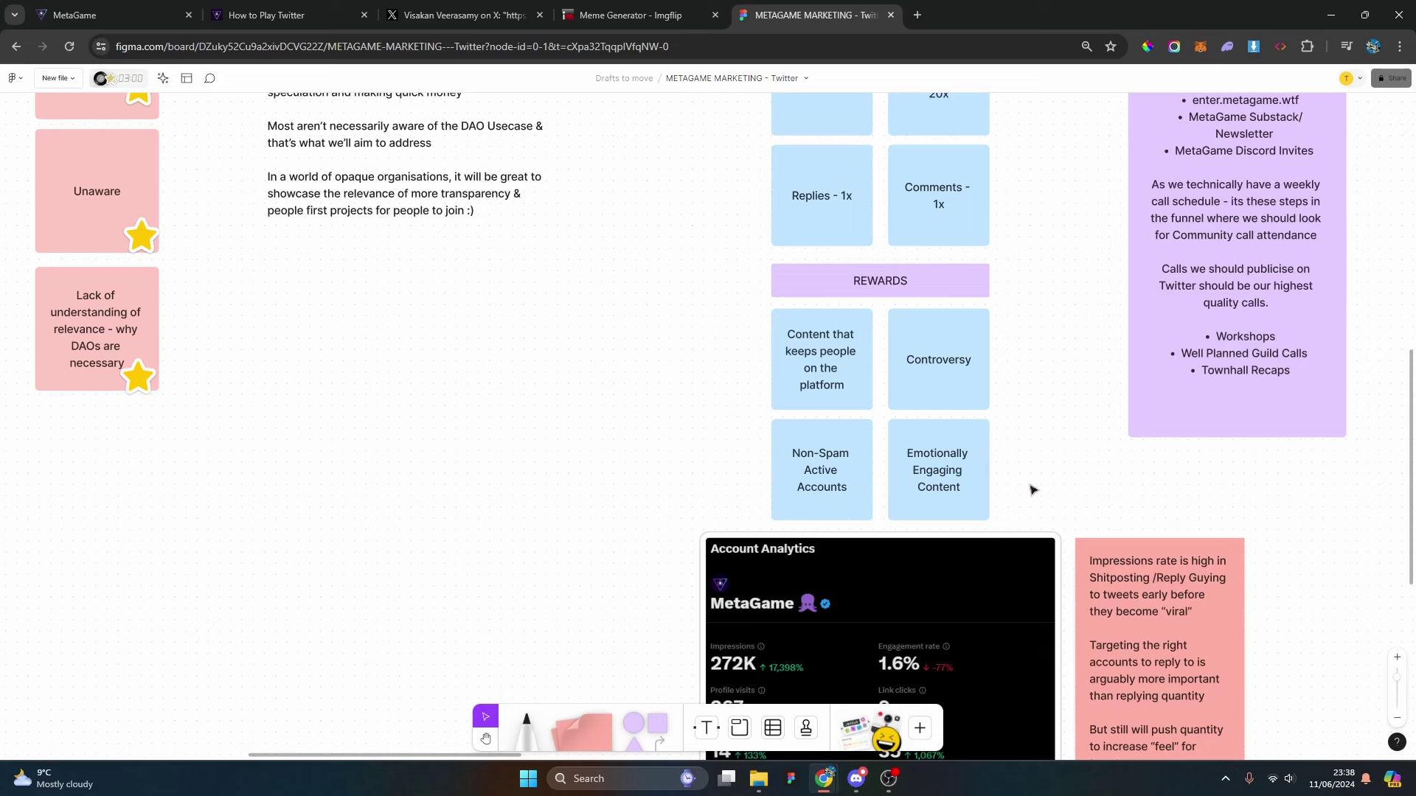
Zoom onto the Account Analytics image, then return to 'The Crypto/Blockchain/DAO Problem' stickies.
scroll(1084, 479, "down", 3)
scroll(1032, 442, "up", 5)
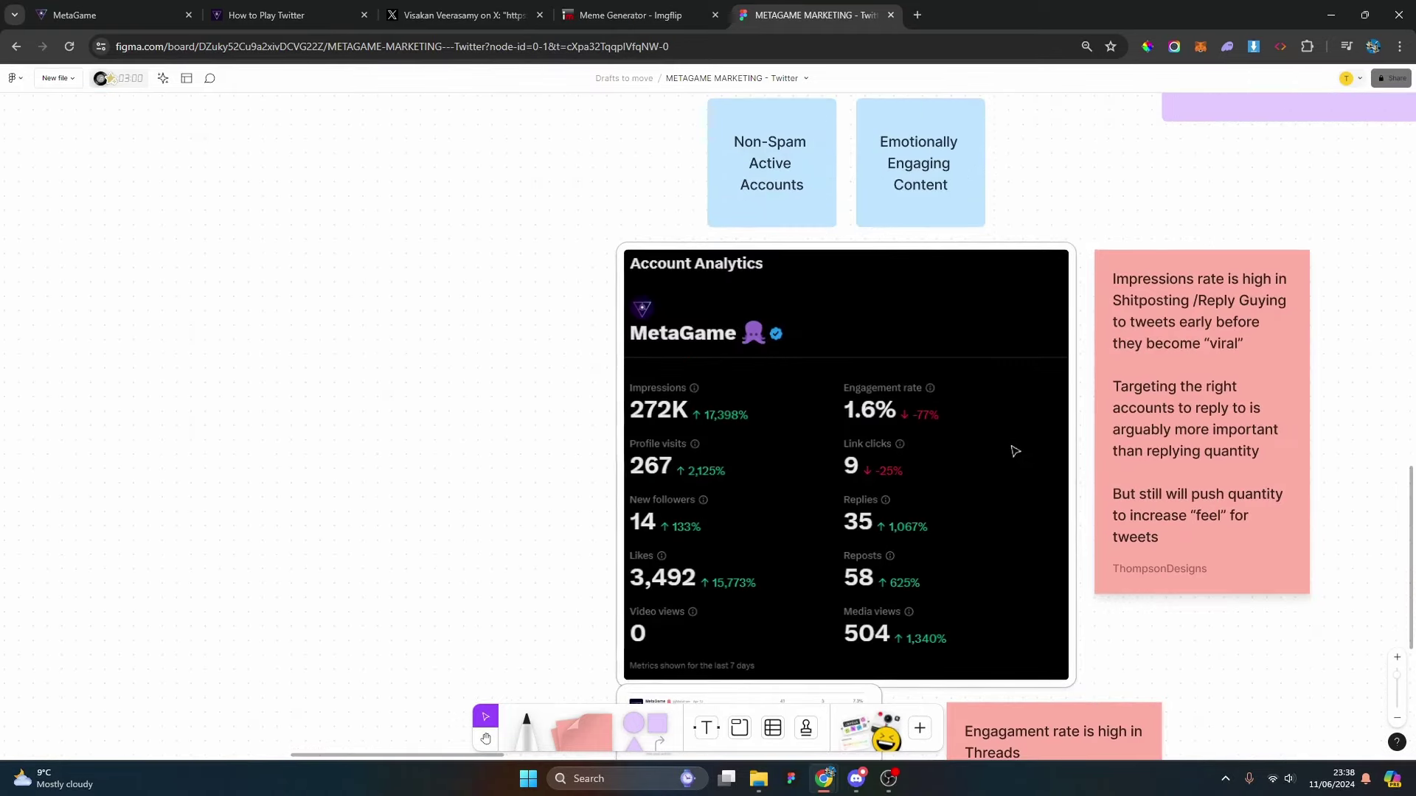
scroll(948, 489, "down", 1)
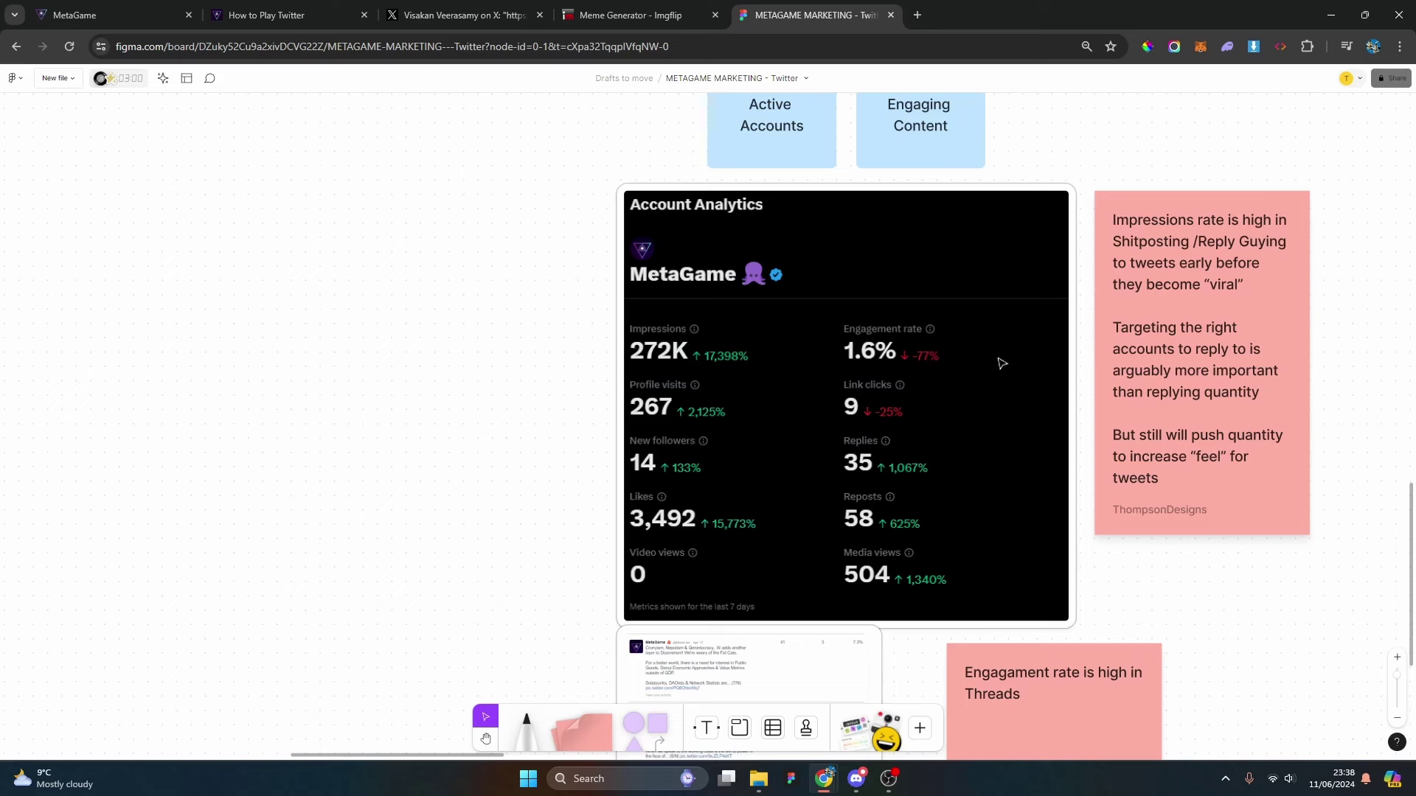
scroll(1001, 361, "down", 1)
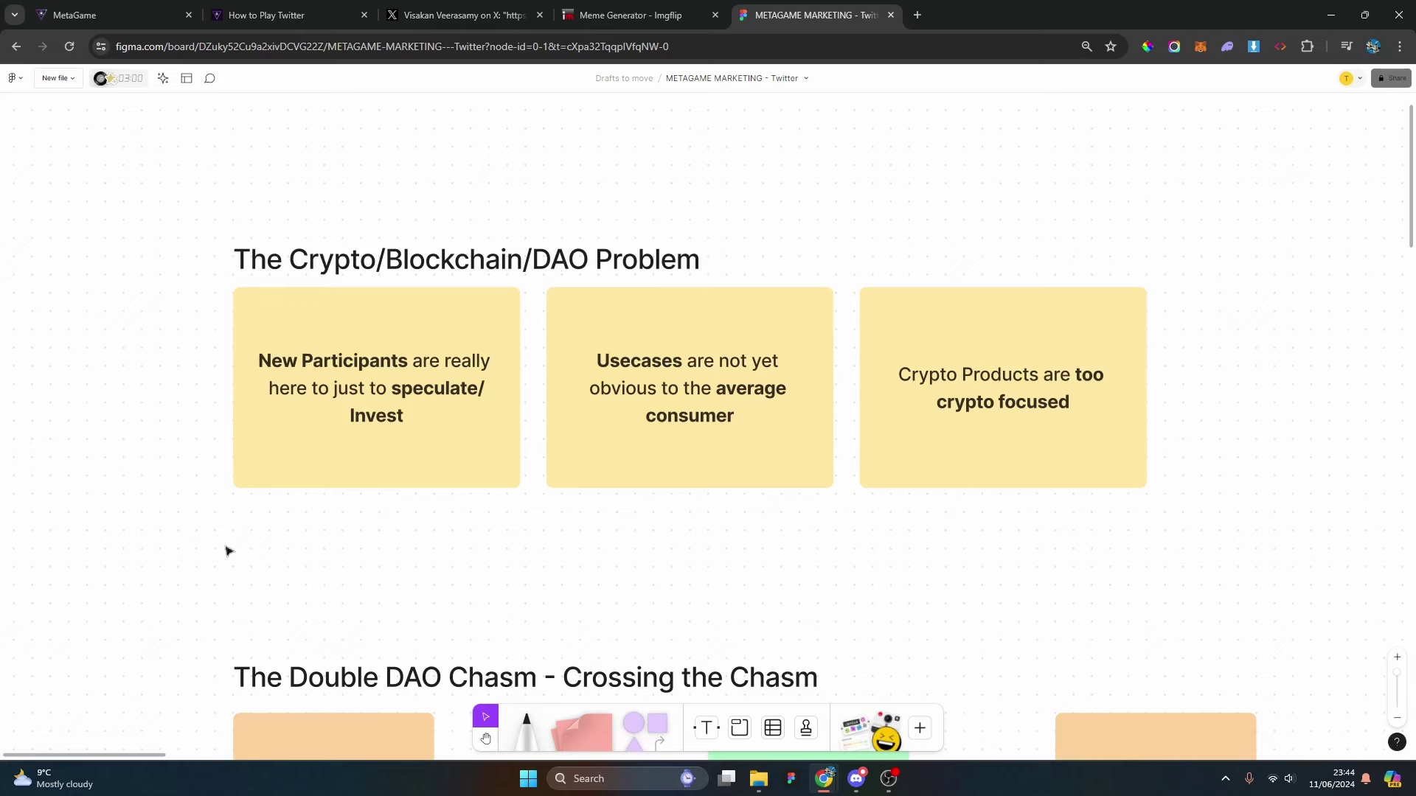
Scroll through the Double and Single DAO Chasm stickies, ending at 'Twitter Strategy: The Trojan Horse'.
scroll(206, 531, "down", 3)
scroll(913, 404, "down", 3)
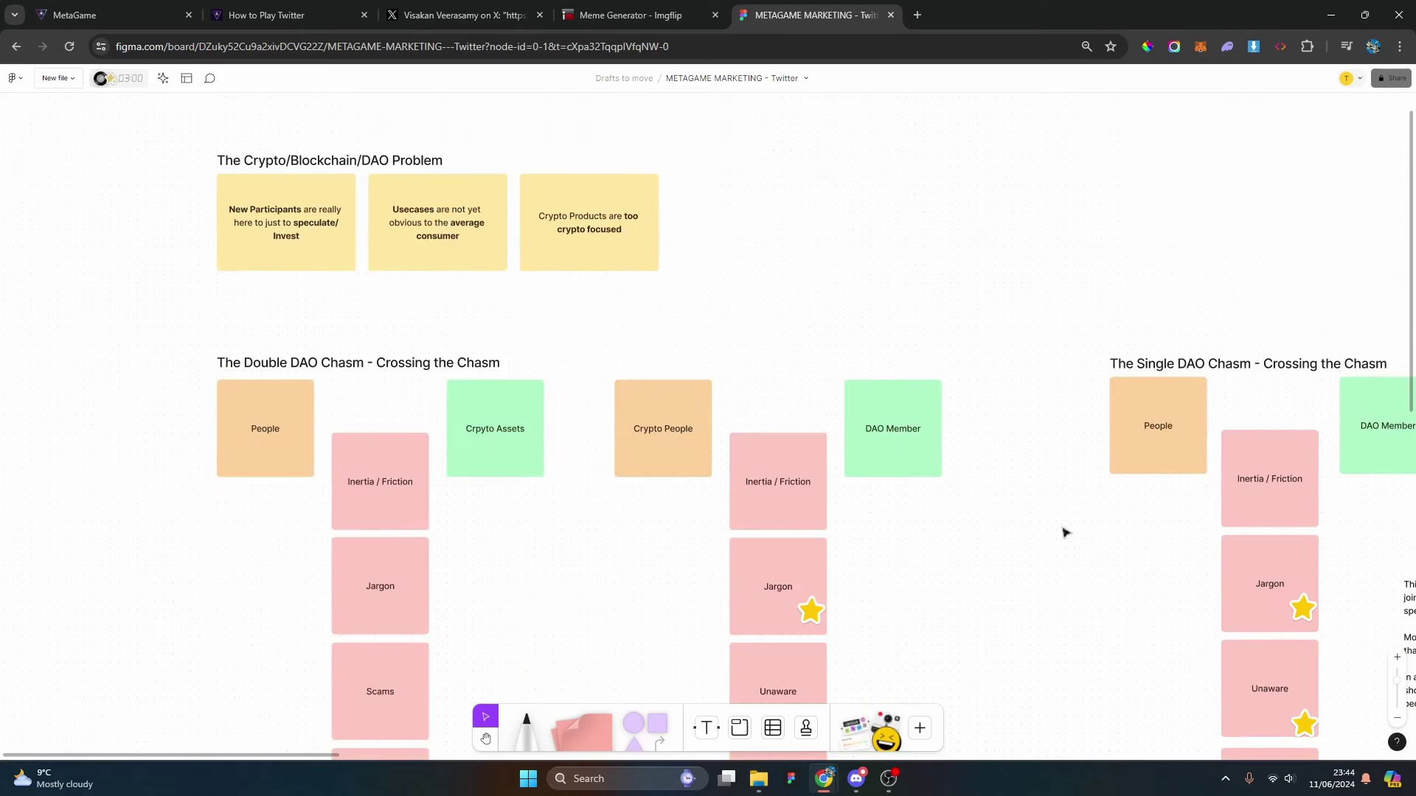
scroll(1051, 483, "down", 3)
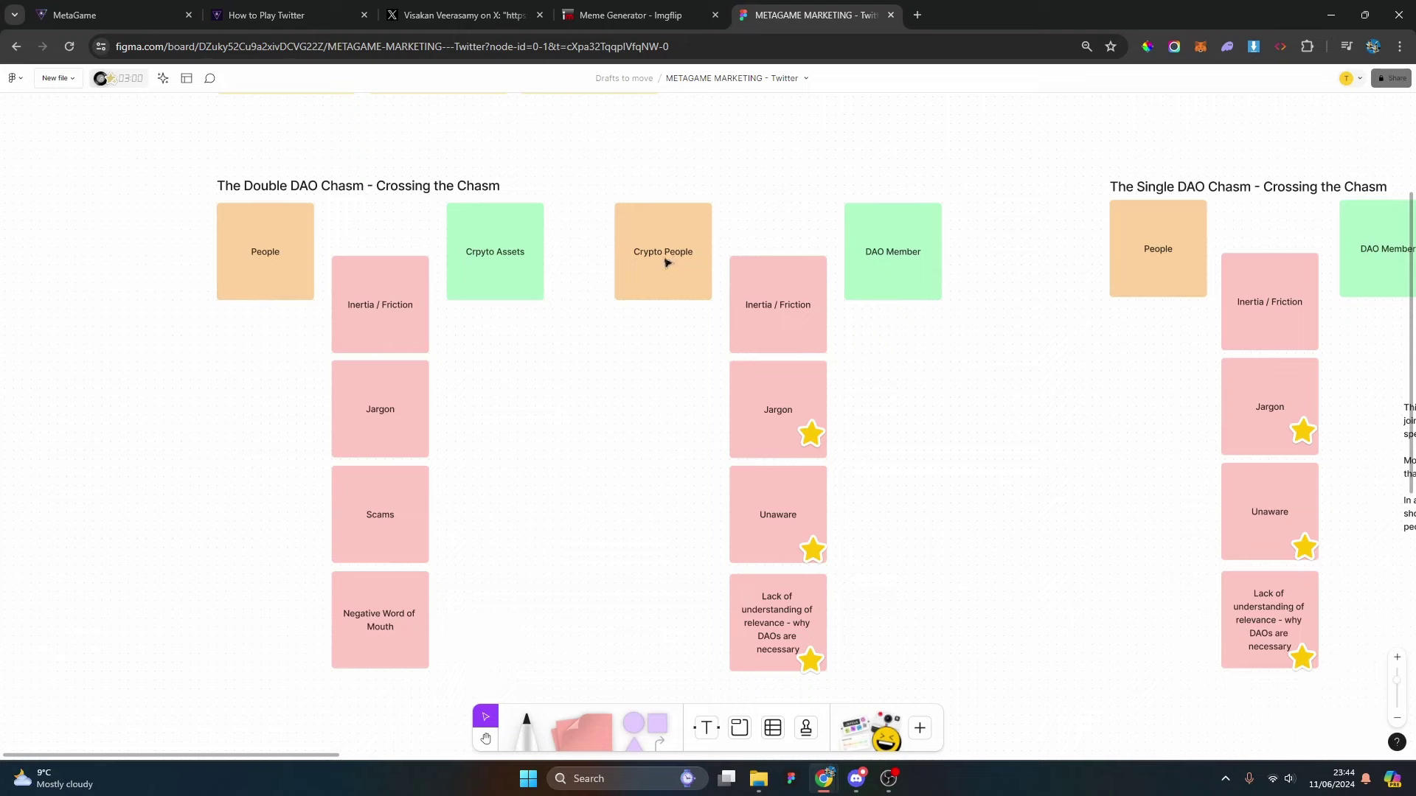
scroll(664, 269, "down", 5)
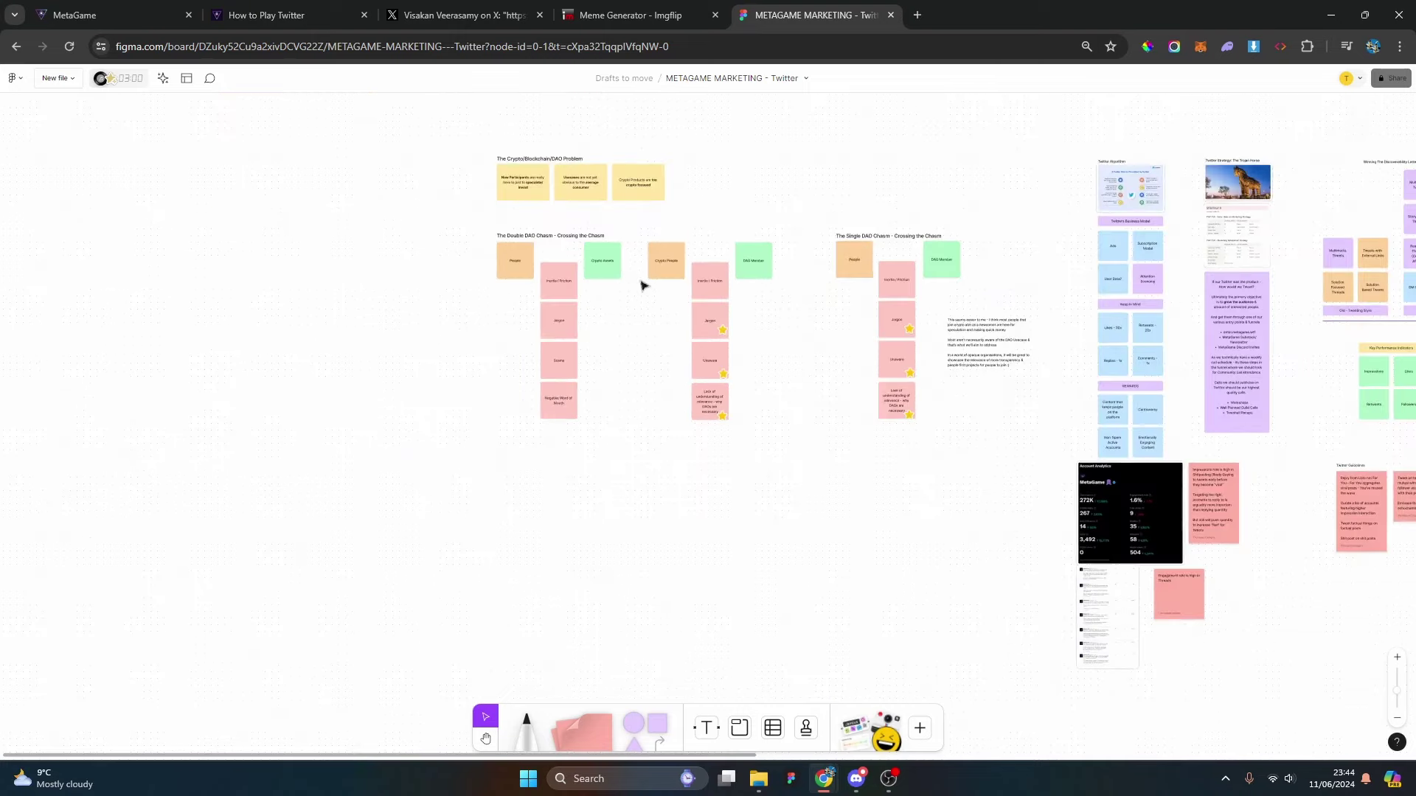
scroll(978, 260, "up", 5)
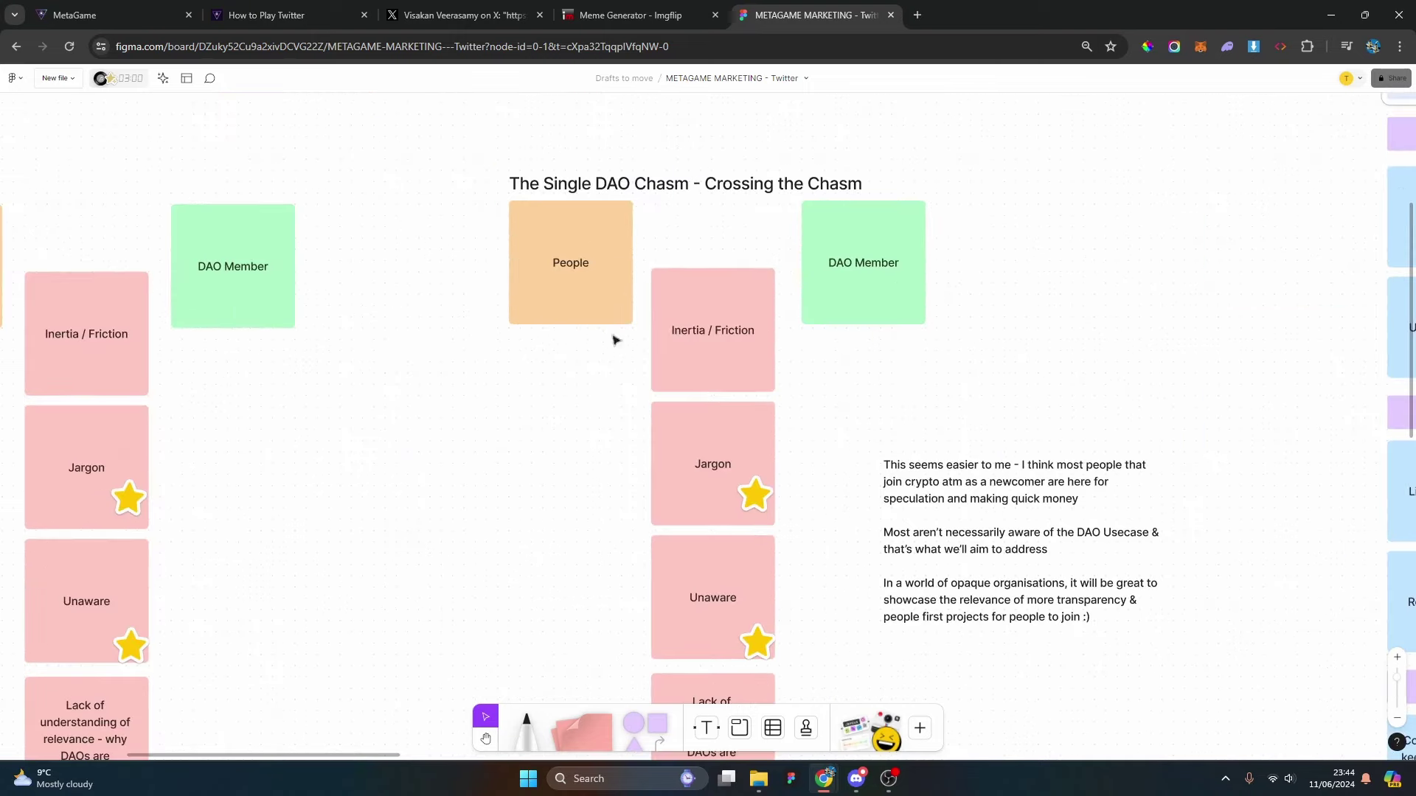
scroll(1073, 273, "down", 3)
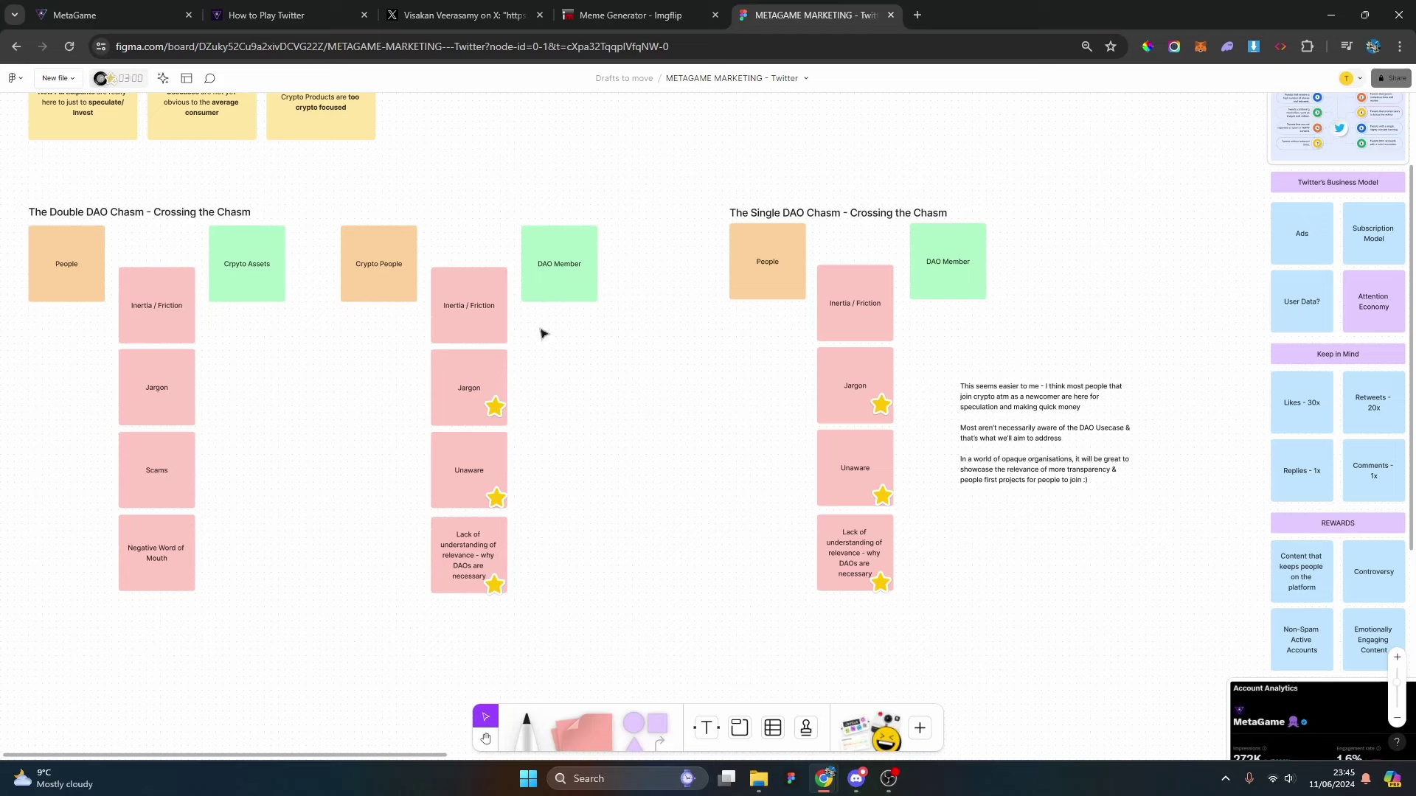
scroll(1007, 509, "down", 5)
scroll(1007, 509, "up", 3)
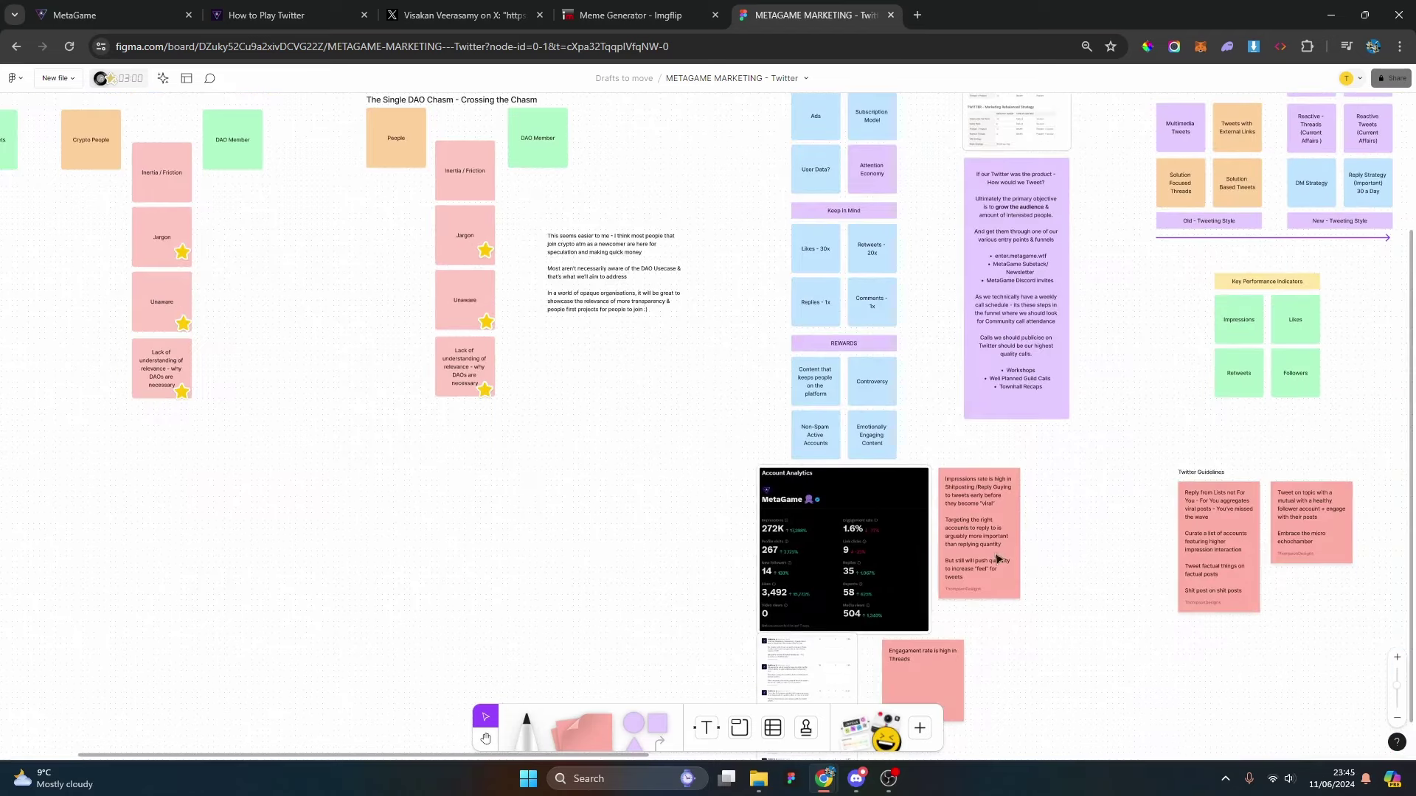
scroll(1003, 546, "up", 4)
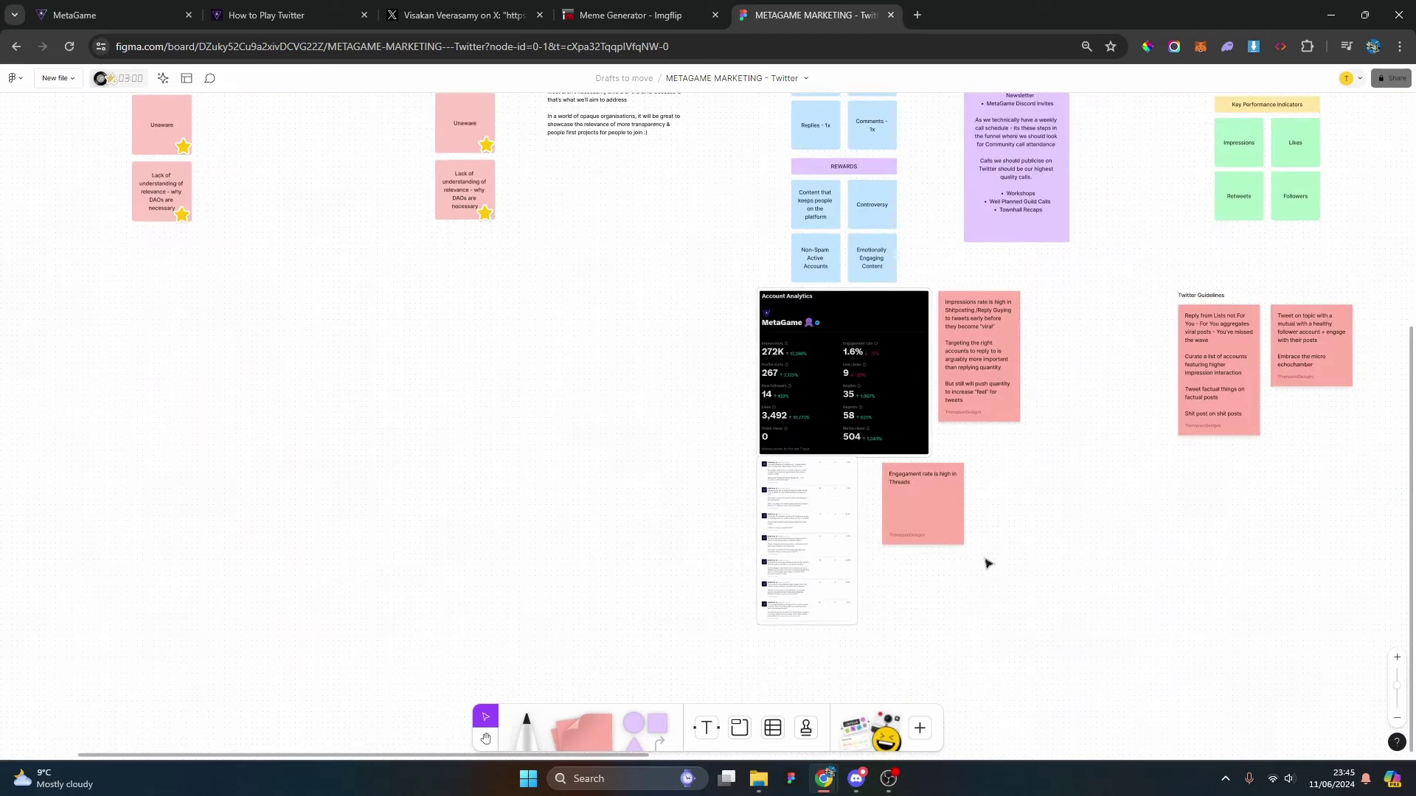
scroll(989, 564, "up", 3)
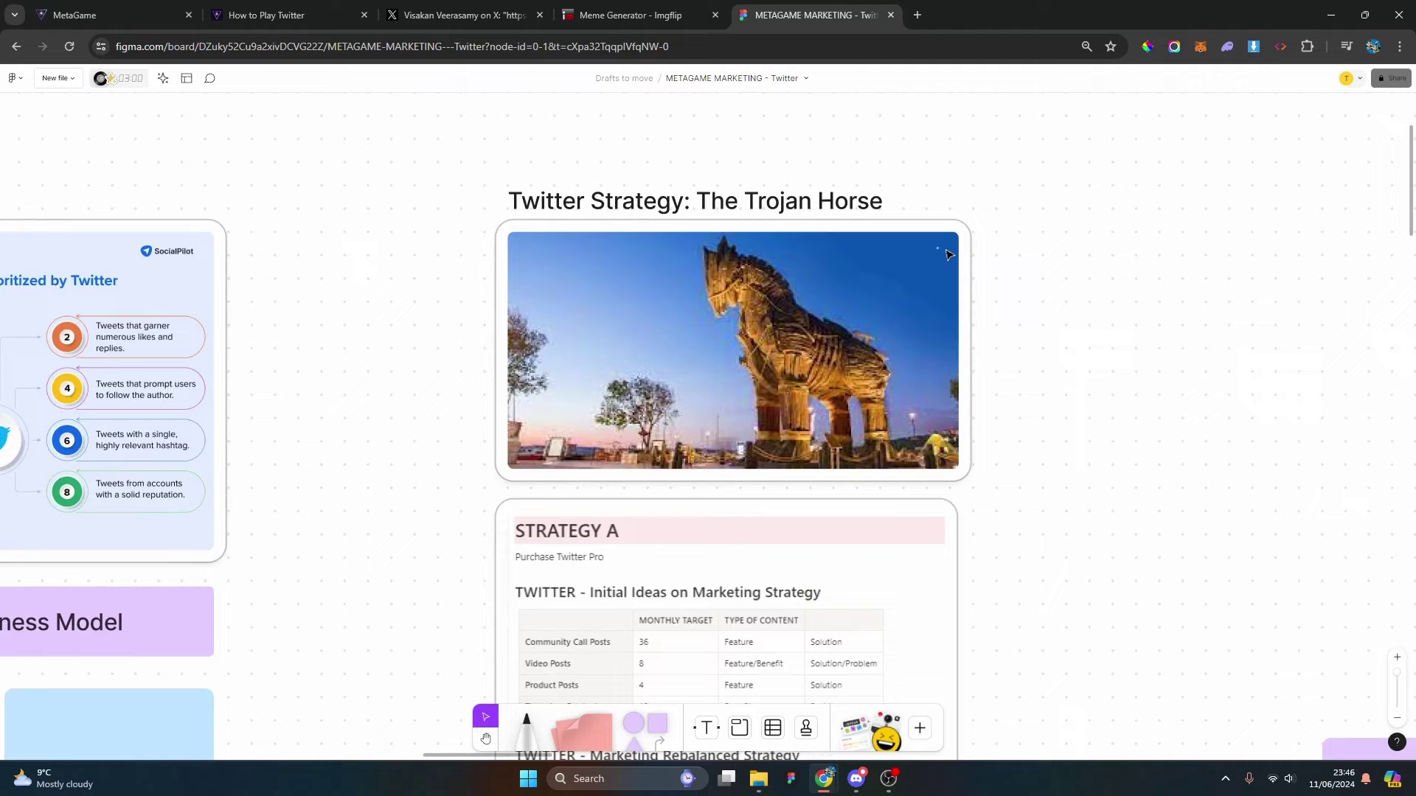
Scroll past the Strategy A tables to the purple 'If our Twitter was the product' note.
scroll(948, 255, "down", 3)
scroll(958, 236, "down", 3)
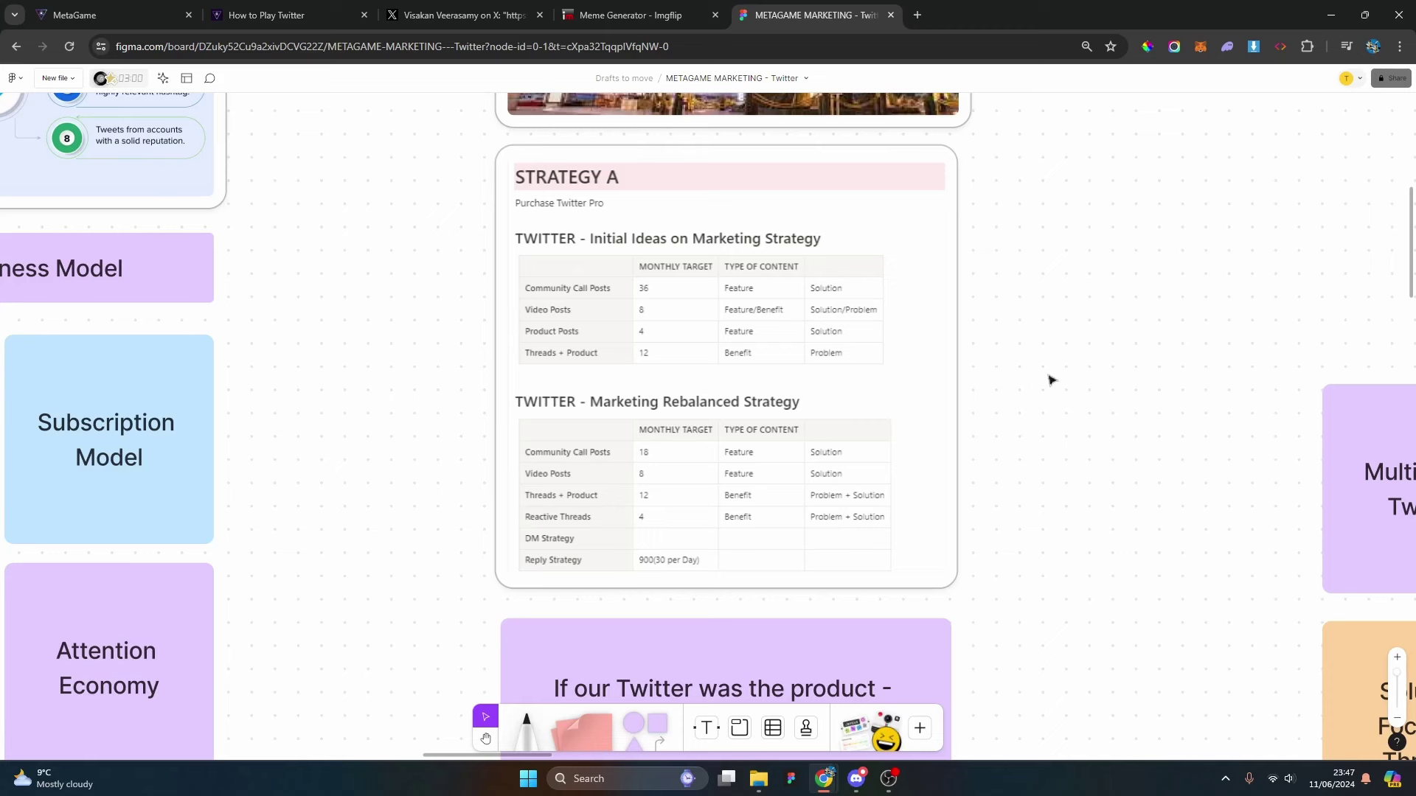
scroll(1050, 378, "down", 3)
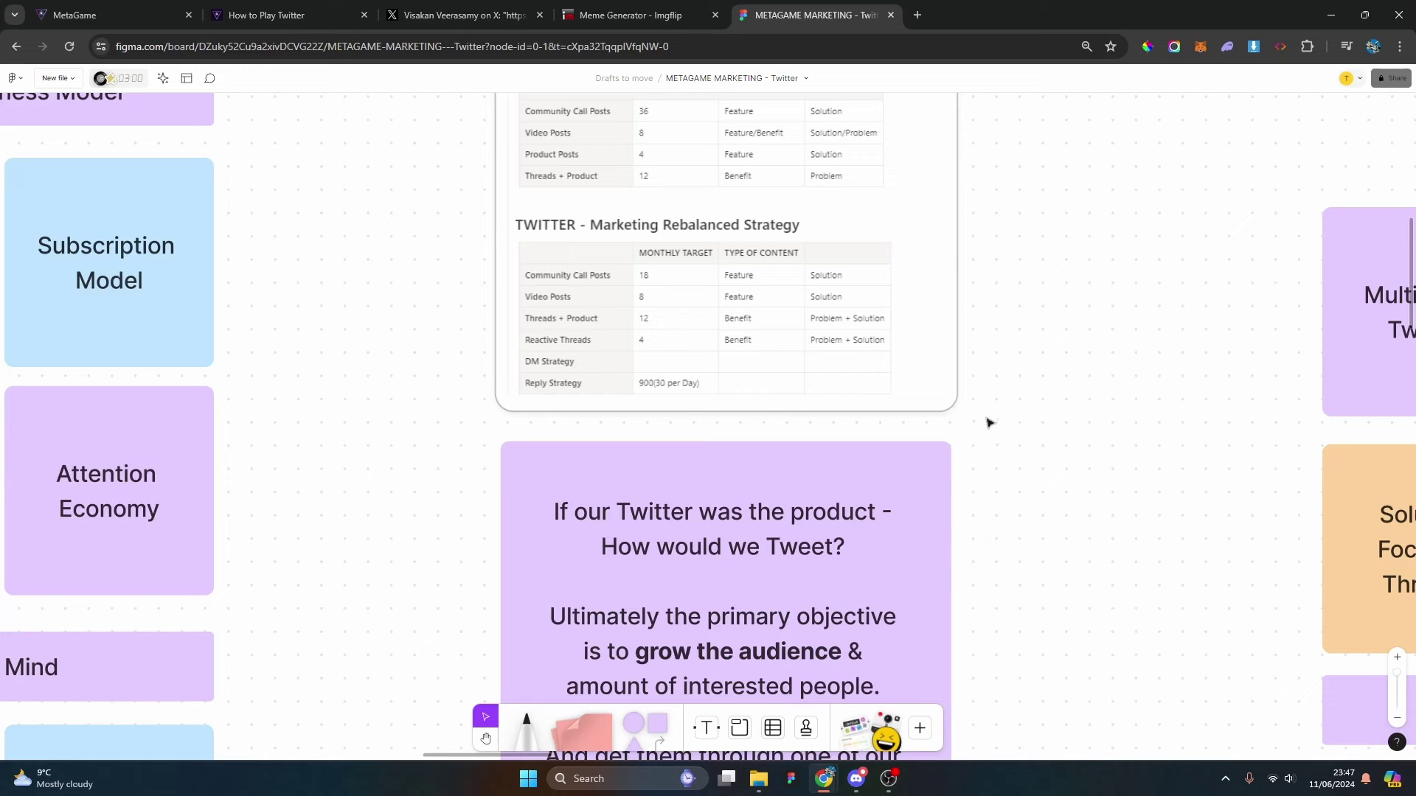
scroll(1048, 351, "down", 3)
scroll(1047, 348, "down", 4)
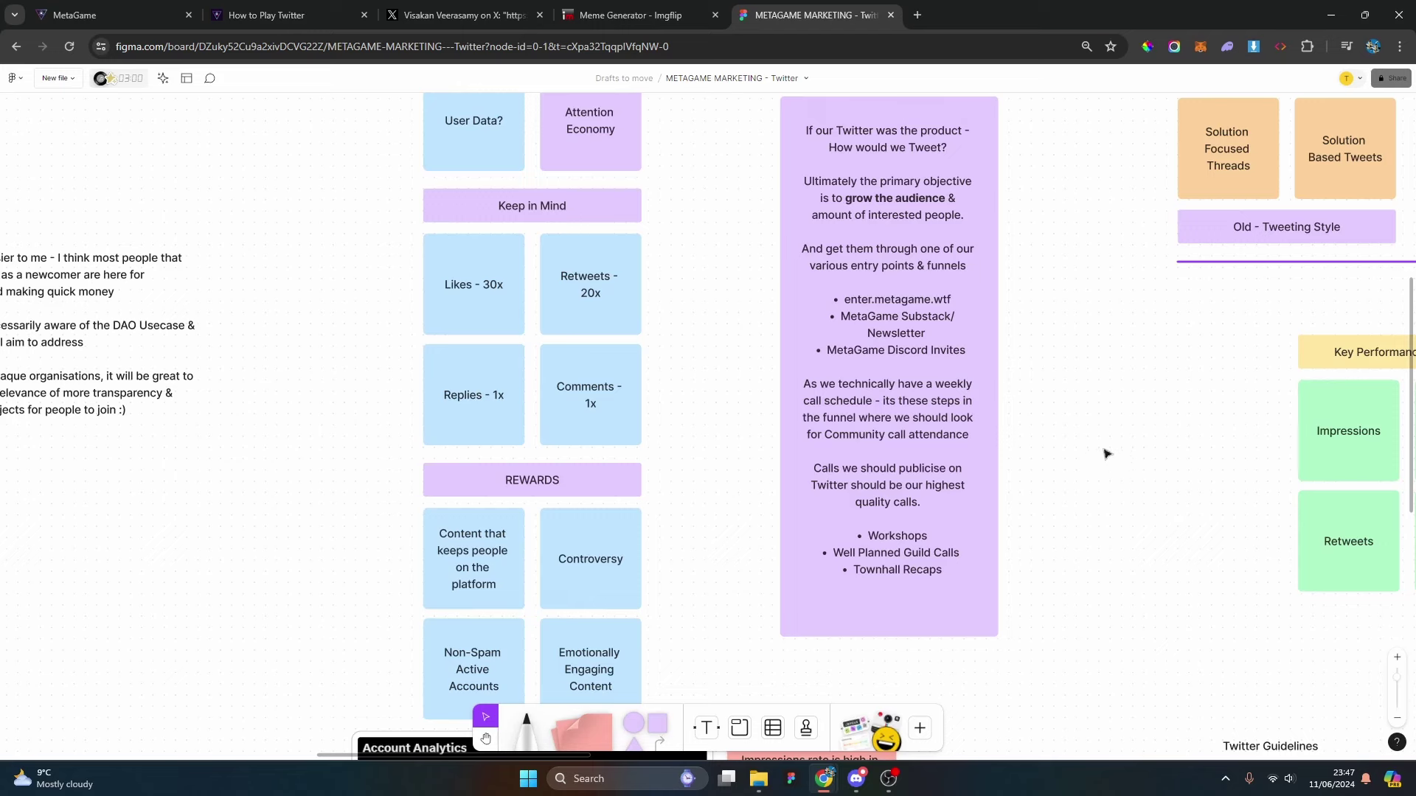
Scroll and zoom around the Account Analytics card, its tweet list and the pink stickies.
scroll(1105, 450, "down", 8)
scroll(882, 303, "up", 3)
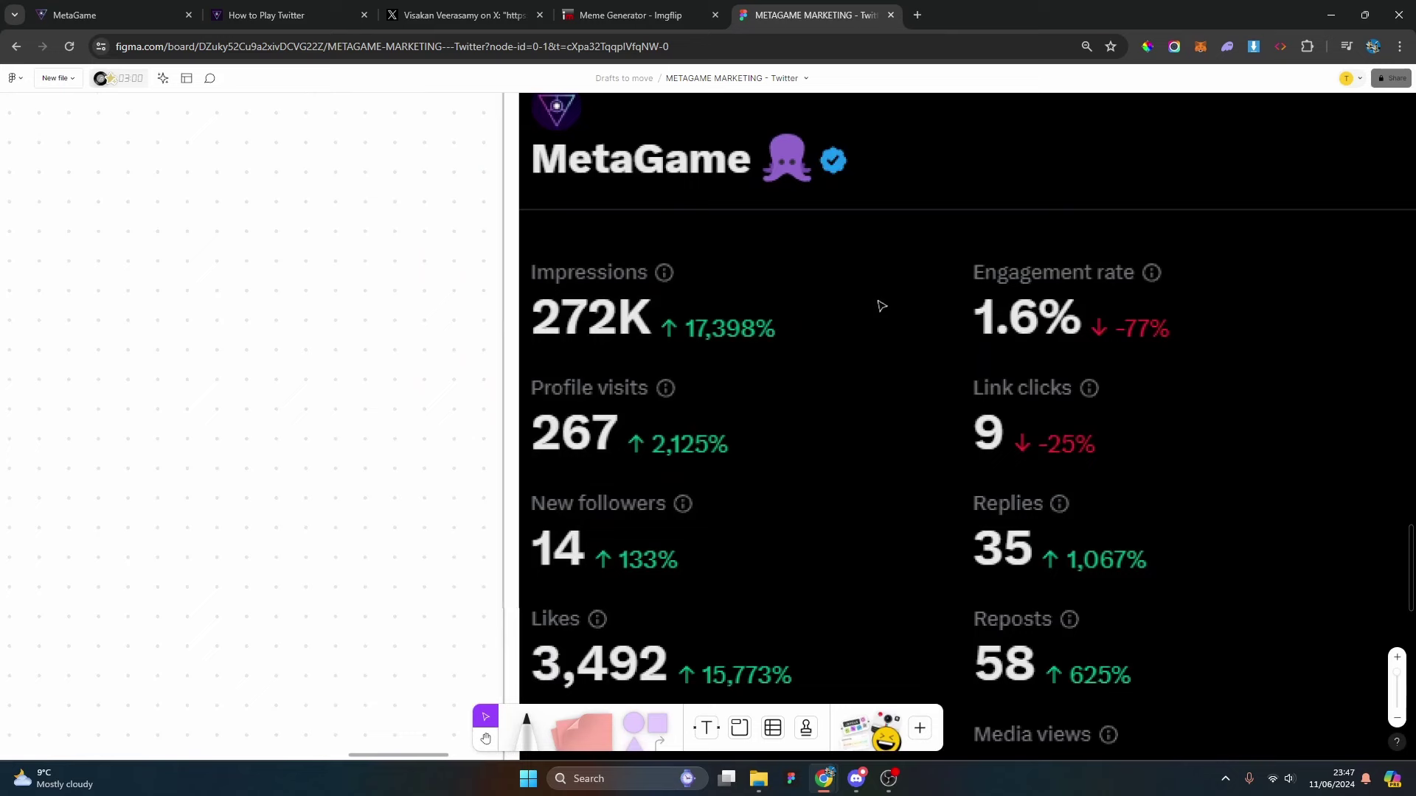
scroll(841, 281, "down", 3)
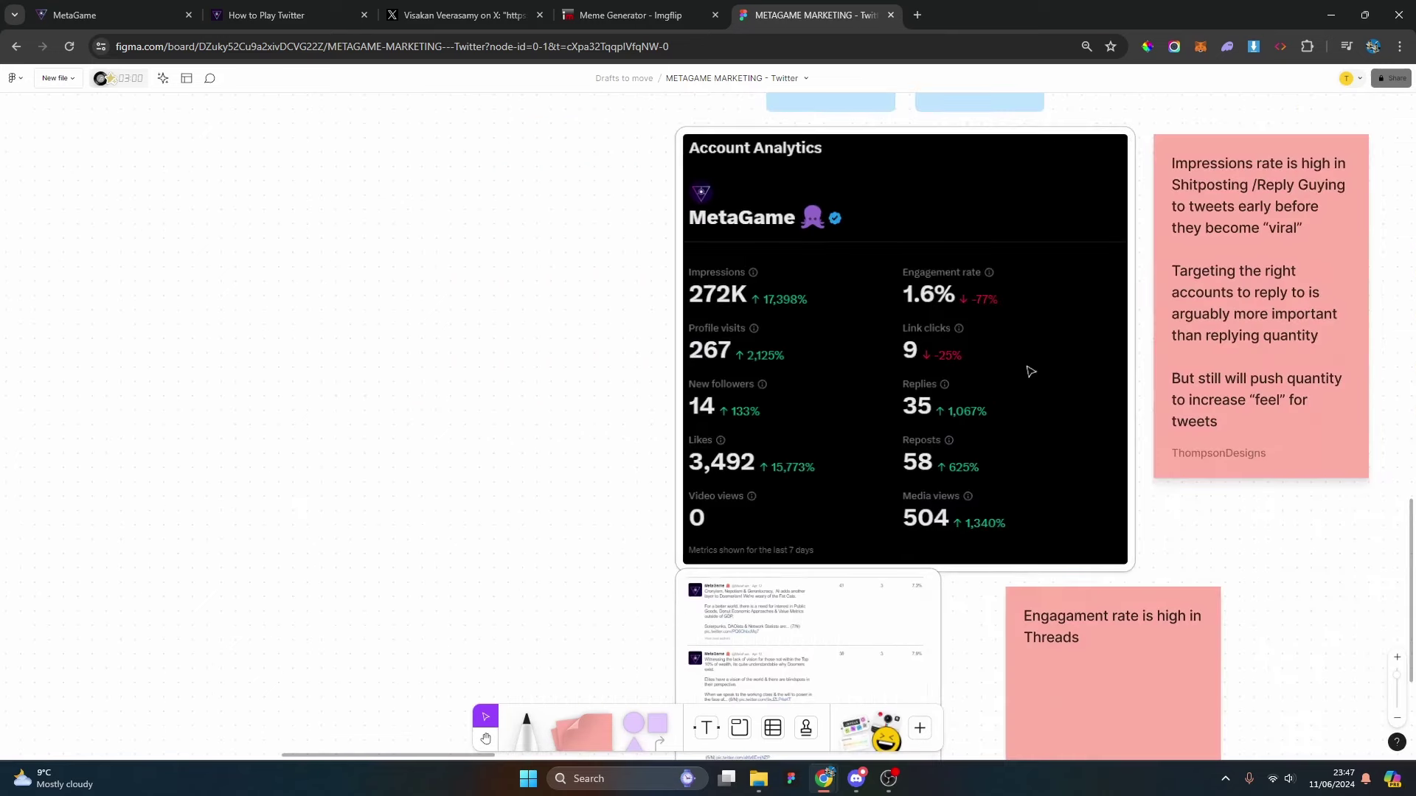
scroll(1097, 295, "down", 2)
scroll(1097, 295, "down", 1)
scroll(878, 327, "up", 5)
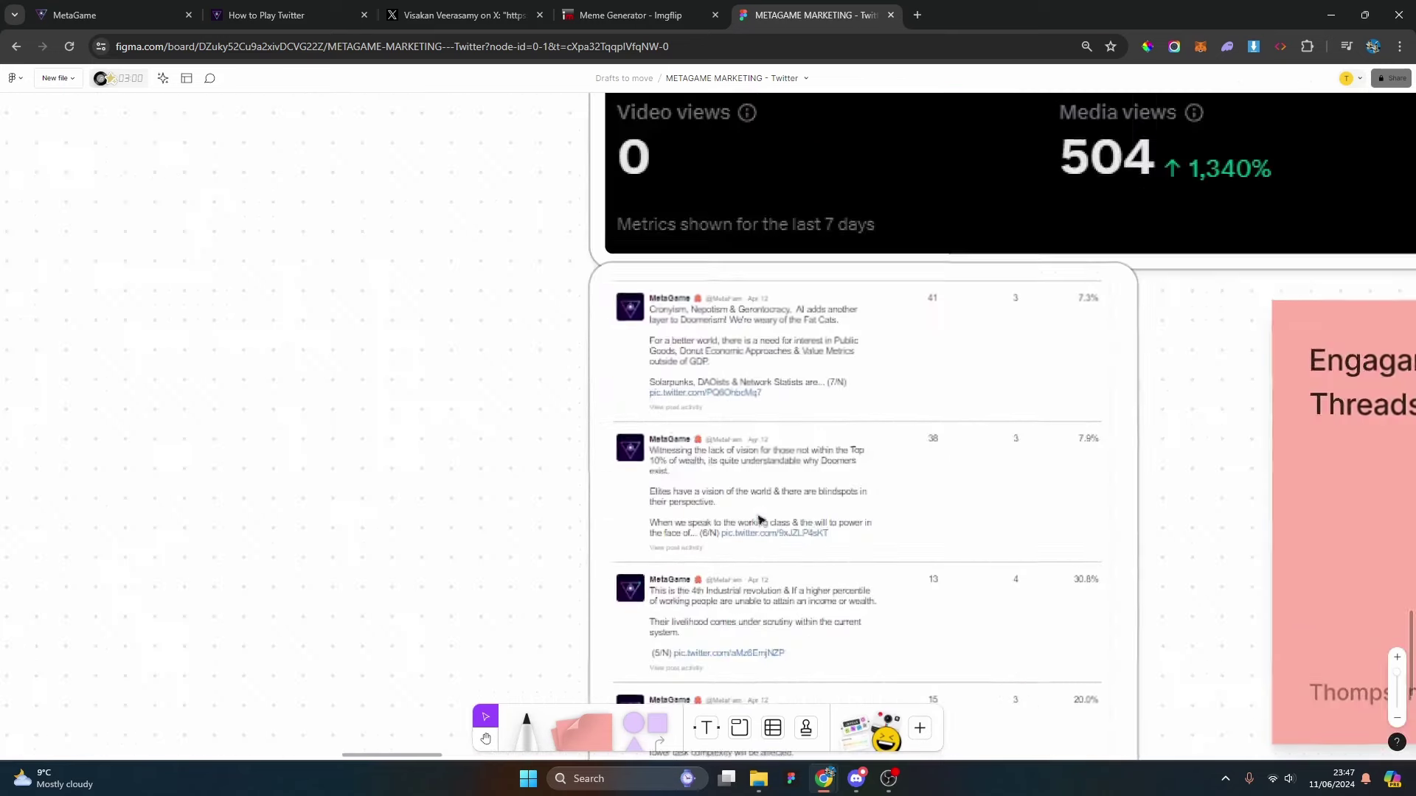
scroll(880, 327, "down", 2)
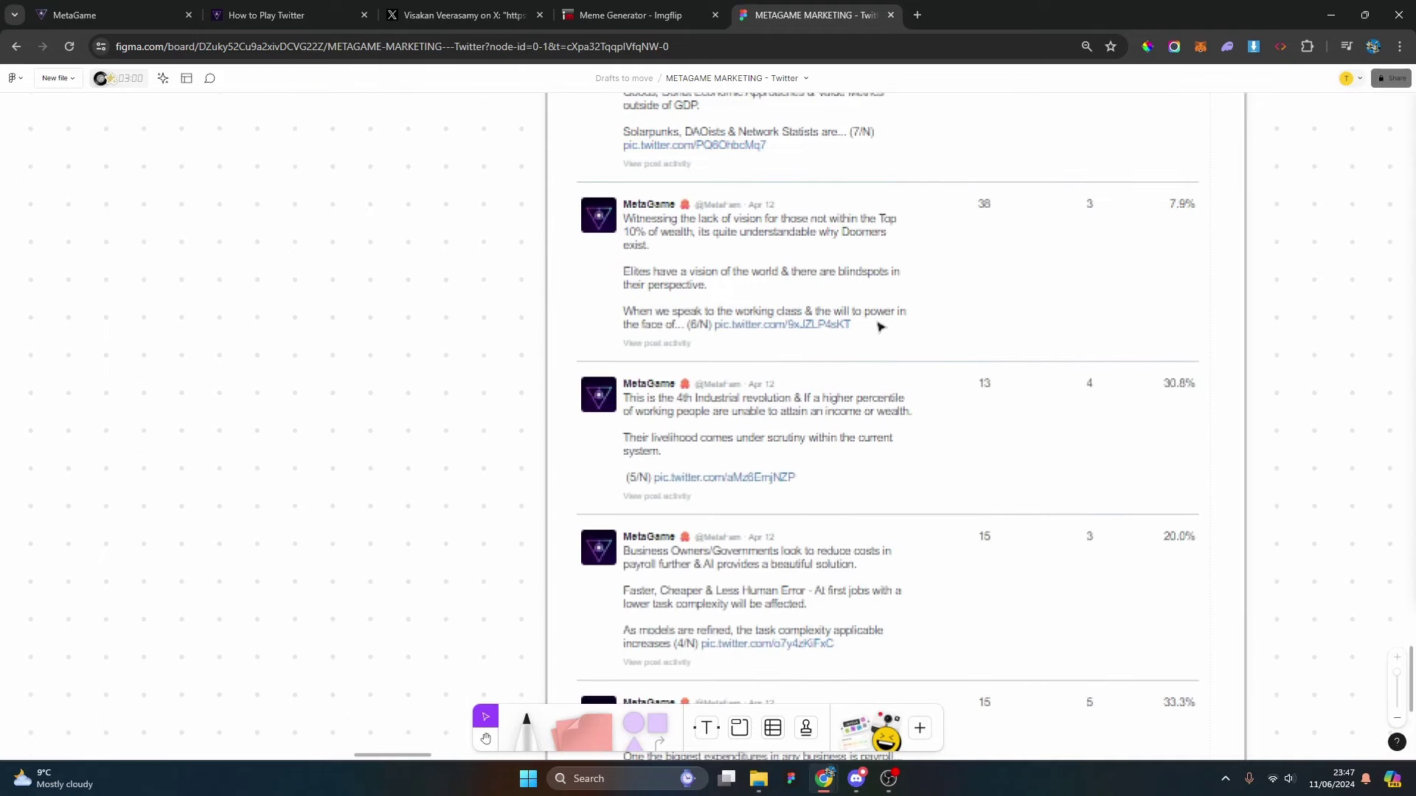
scroll(879, 327, "down", 6)
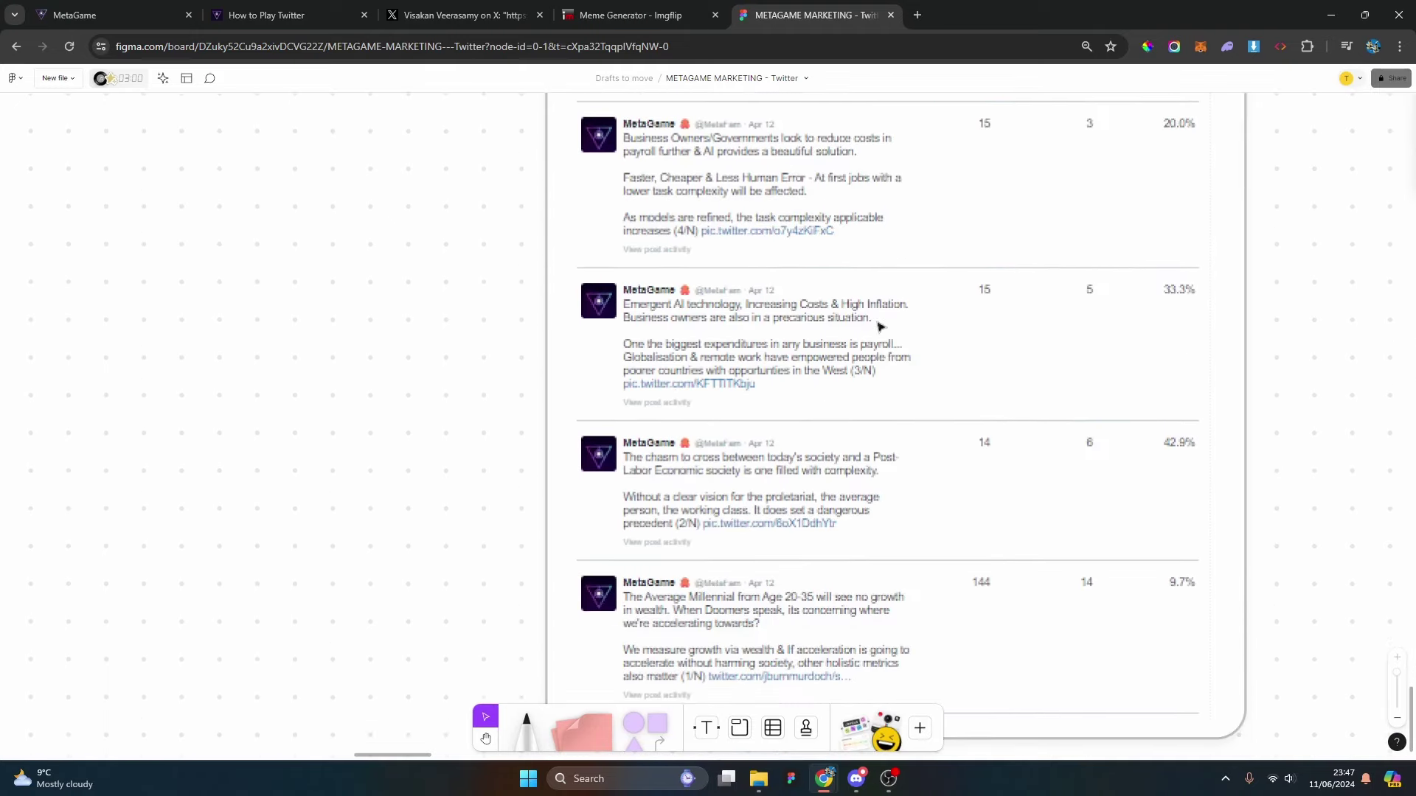
scroll(879, 327, "down", 3)
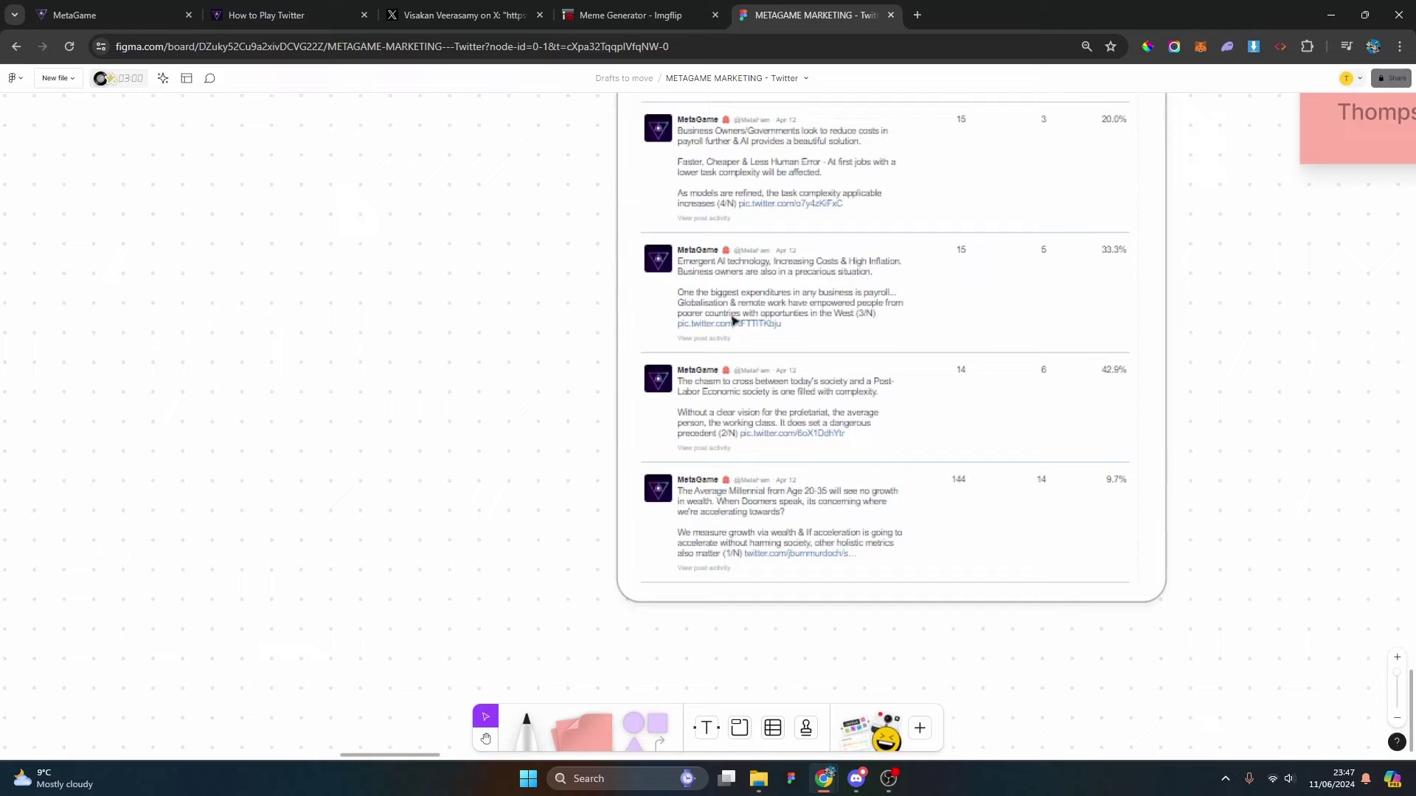
scroll(742, 309, "down", 3)
scroll(1020, 329, "up", 4)
scroll(1204, 338, "up", 5)
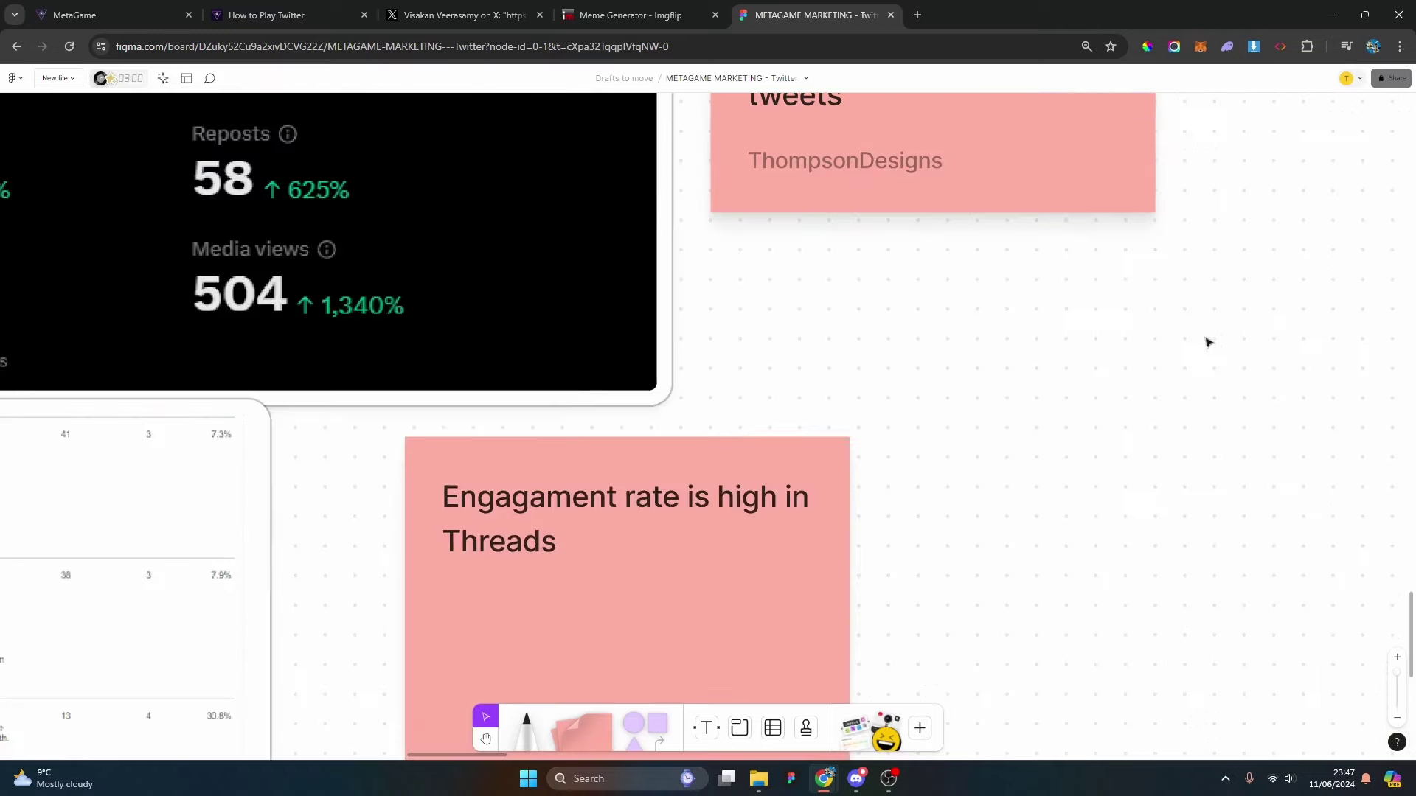
scroll(1217, 306, "down", 4)
scroll(1236, 269, "up", 3)
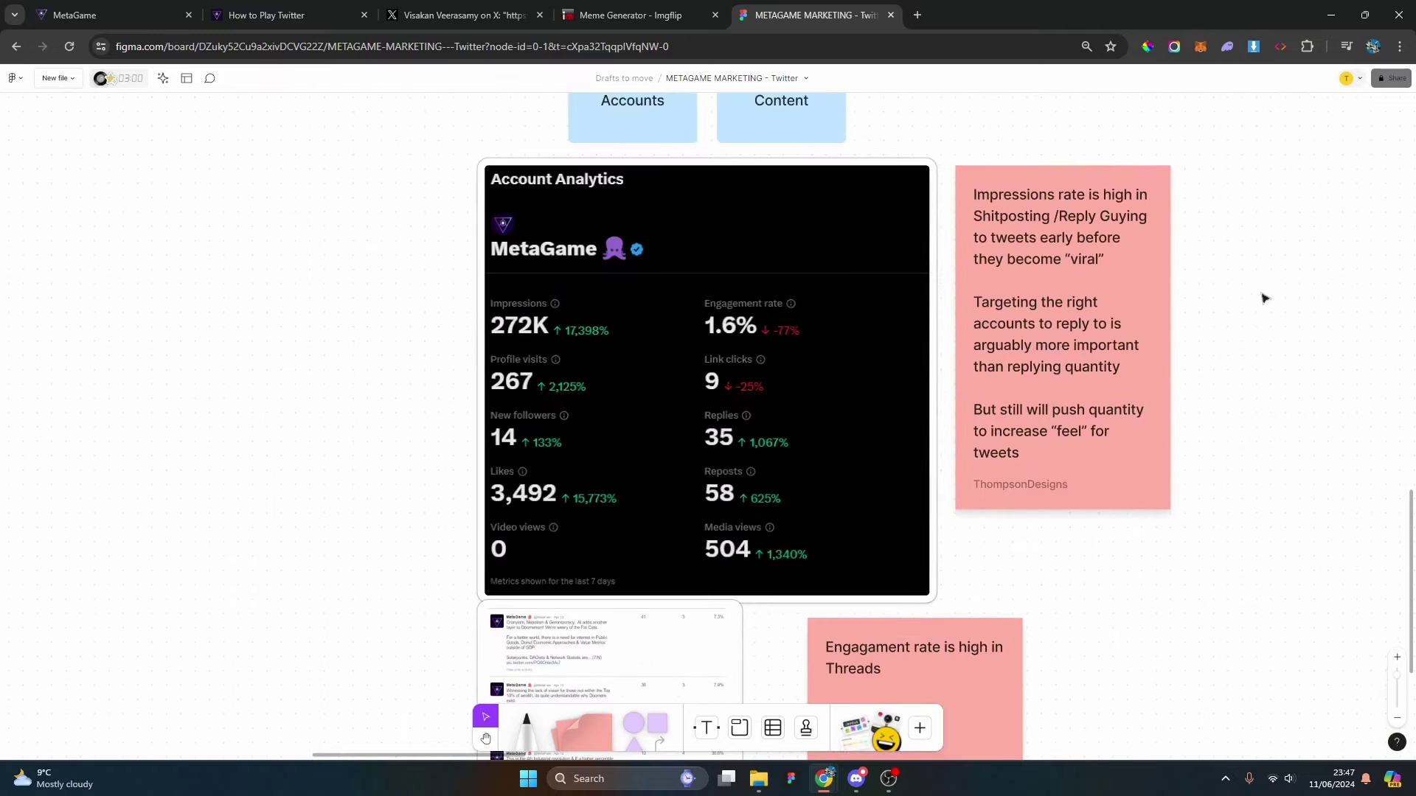
scroll(1305, 300, "up", 2)
scroll(840, 300, "down", 2)
scroll(820, 300, "down", 3)
scroll(1011, 300, "up", 2)
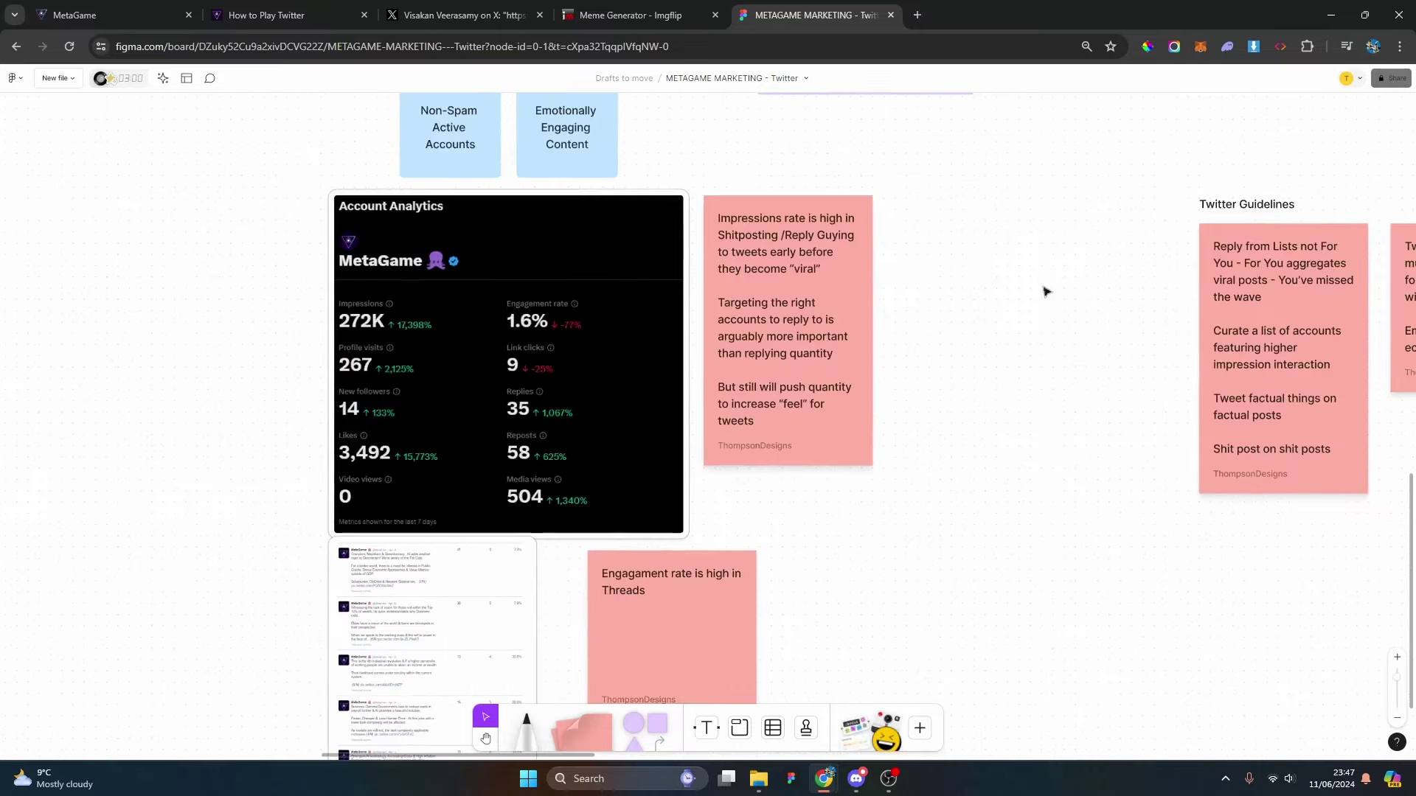
scroll(1050, 290, "up", 1)
scroll(538, 279, "up", 2)
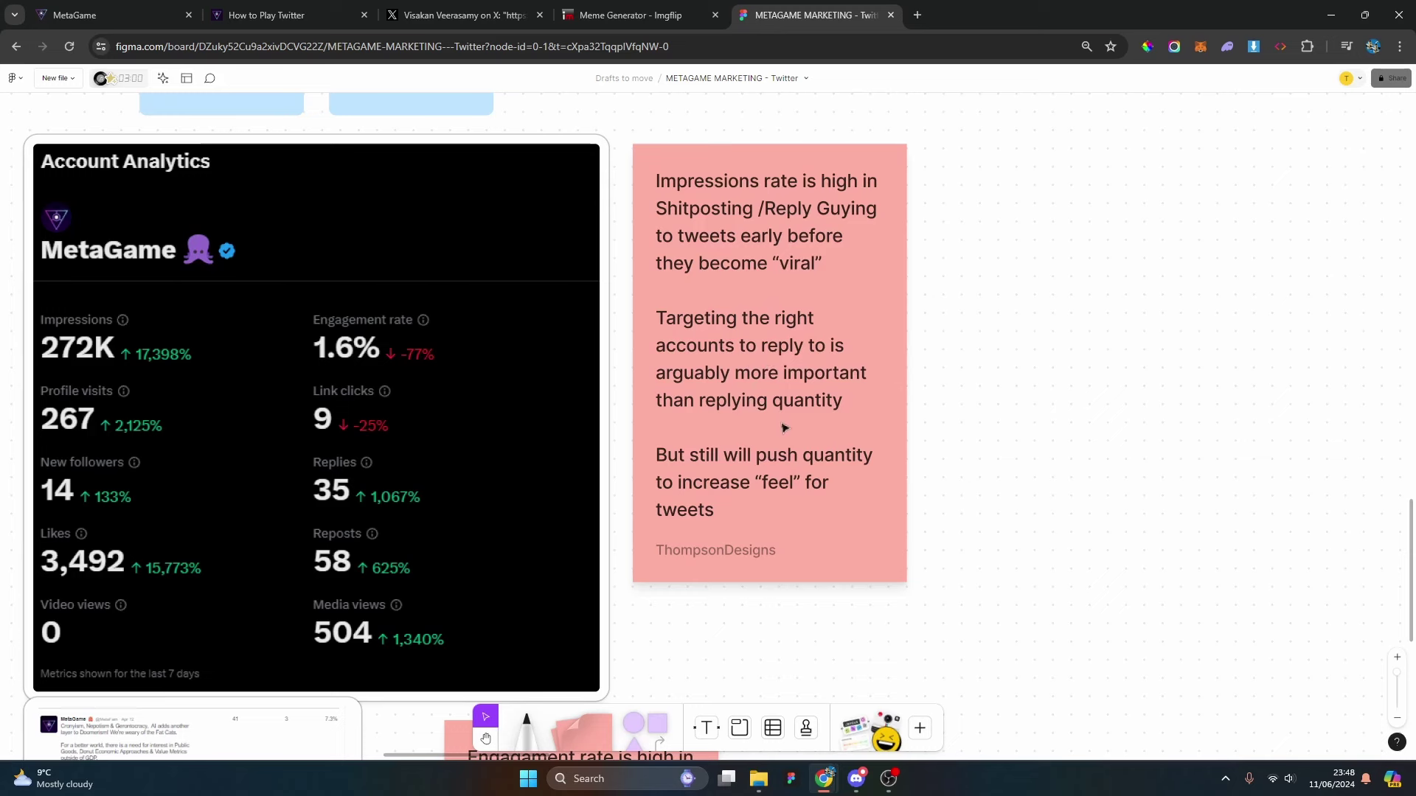
scroll(833, 416, "down", 3)
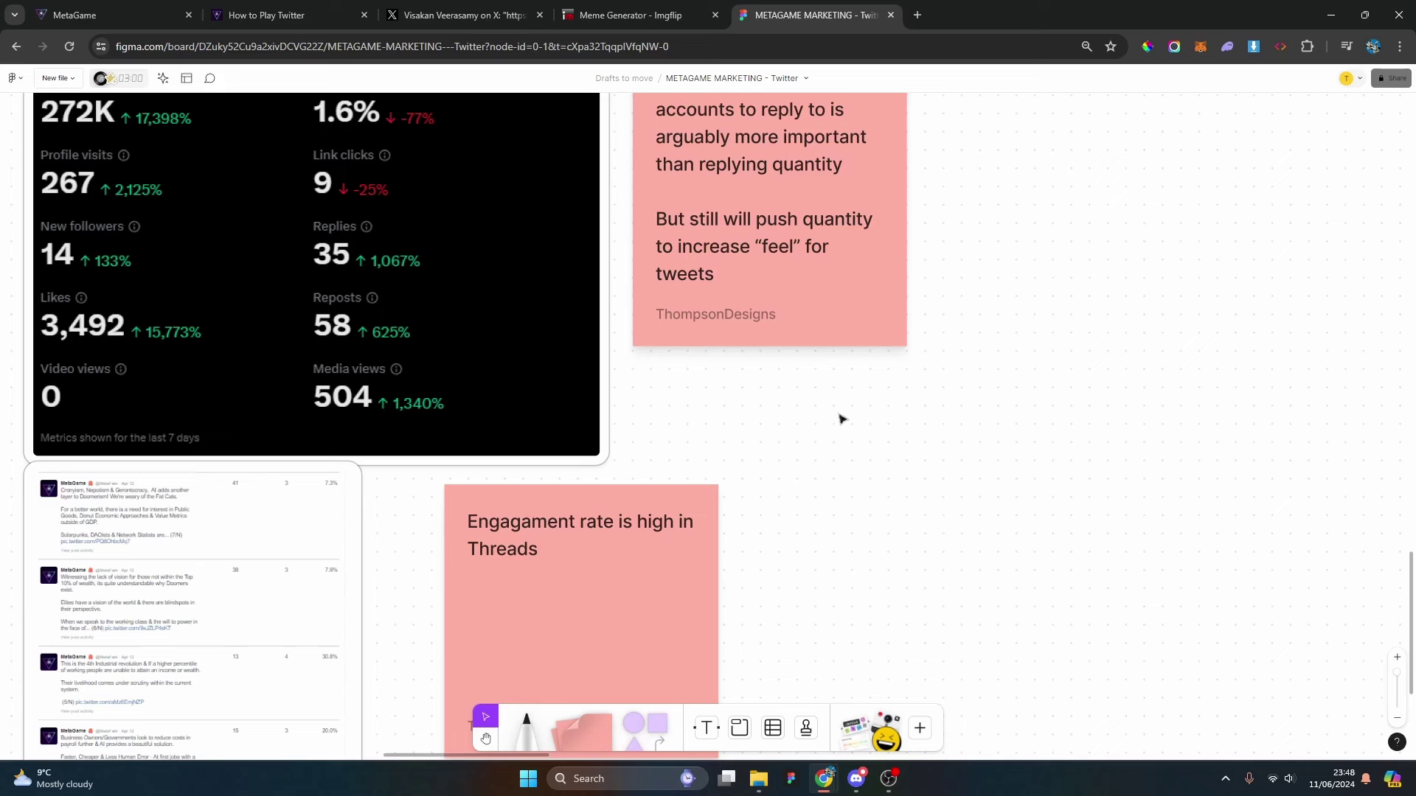
scroll(506, 501, "down", 5)
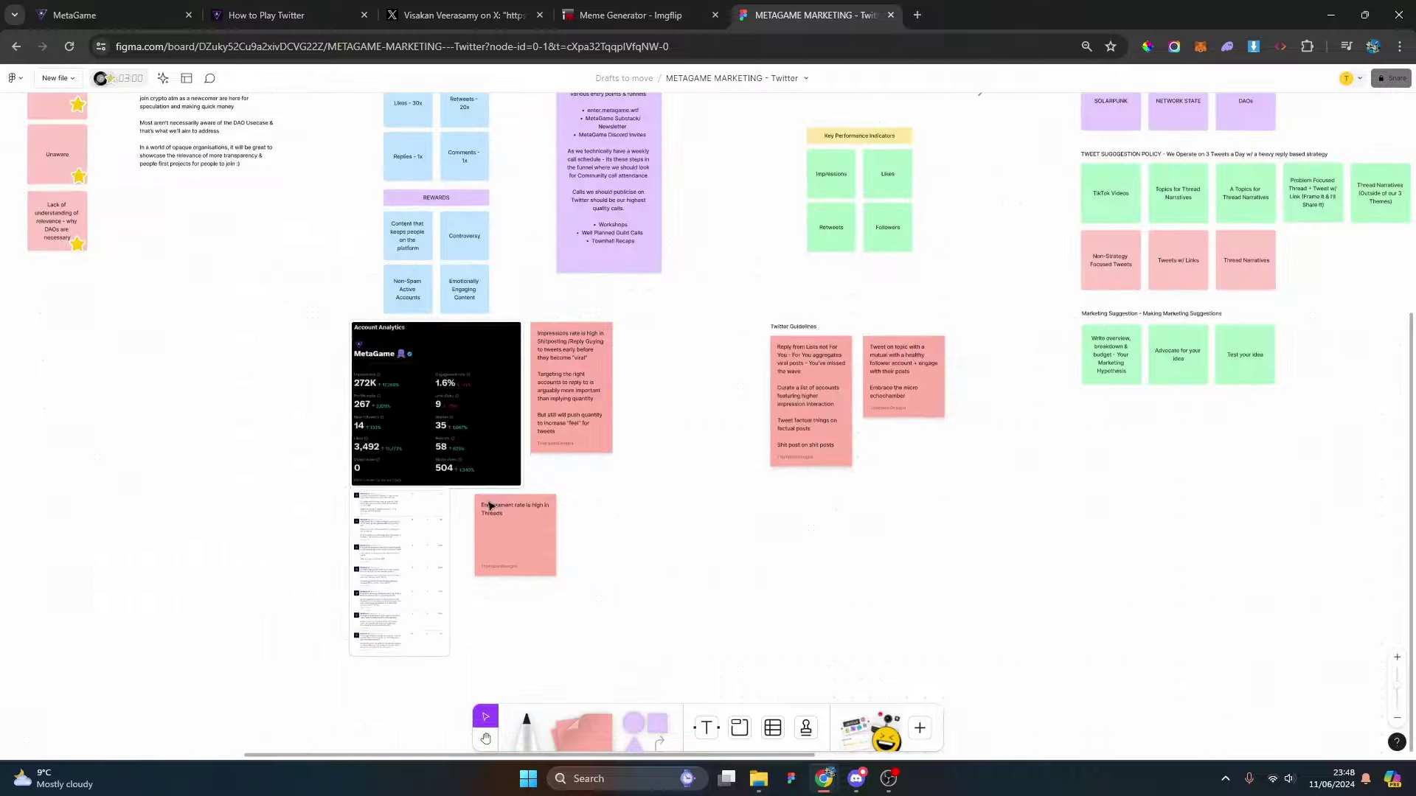
scroll(550, 556, "up", 5)
scroll(529, 555, "up", 2)
scroll(530, 554, "down", 2)
scroll(664, 454, "up", 3)
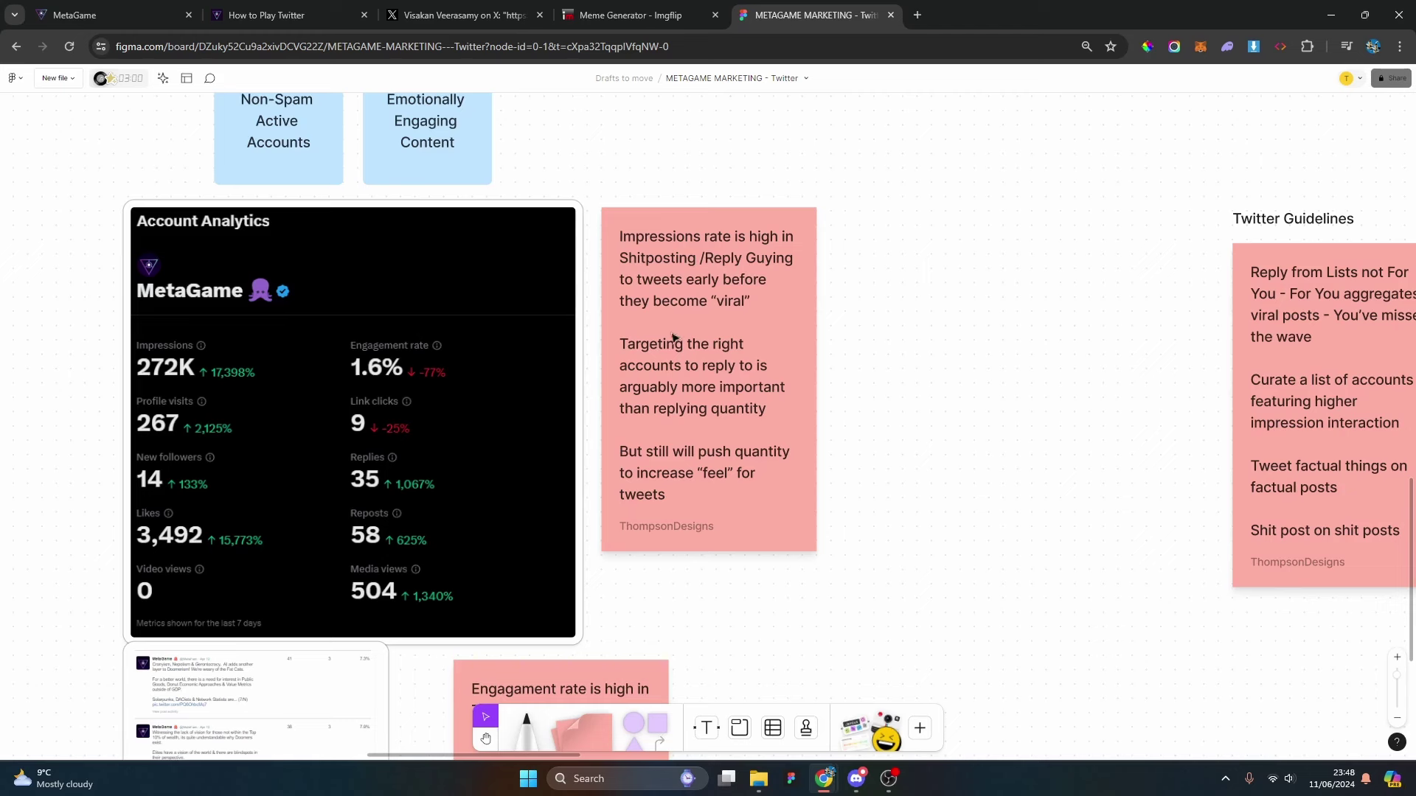
Zoom out, then zoom in on the two Twitter Guidelines stickies about Lists and curation.
scroll(604, 328, "down", 5)
scroll(927, 335, "up", 8)
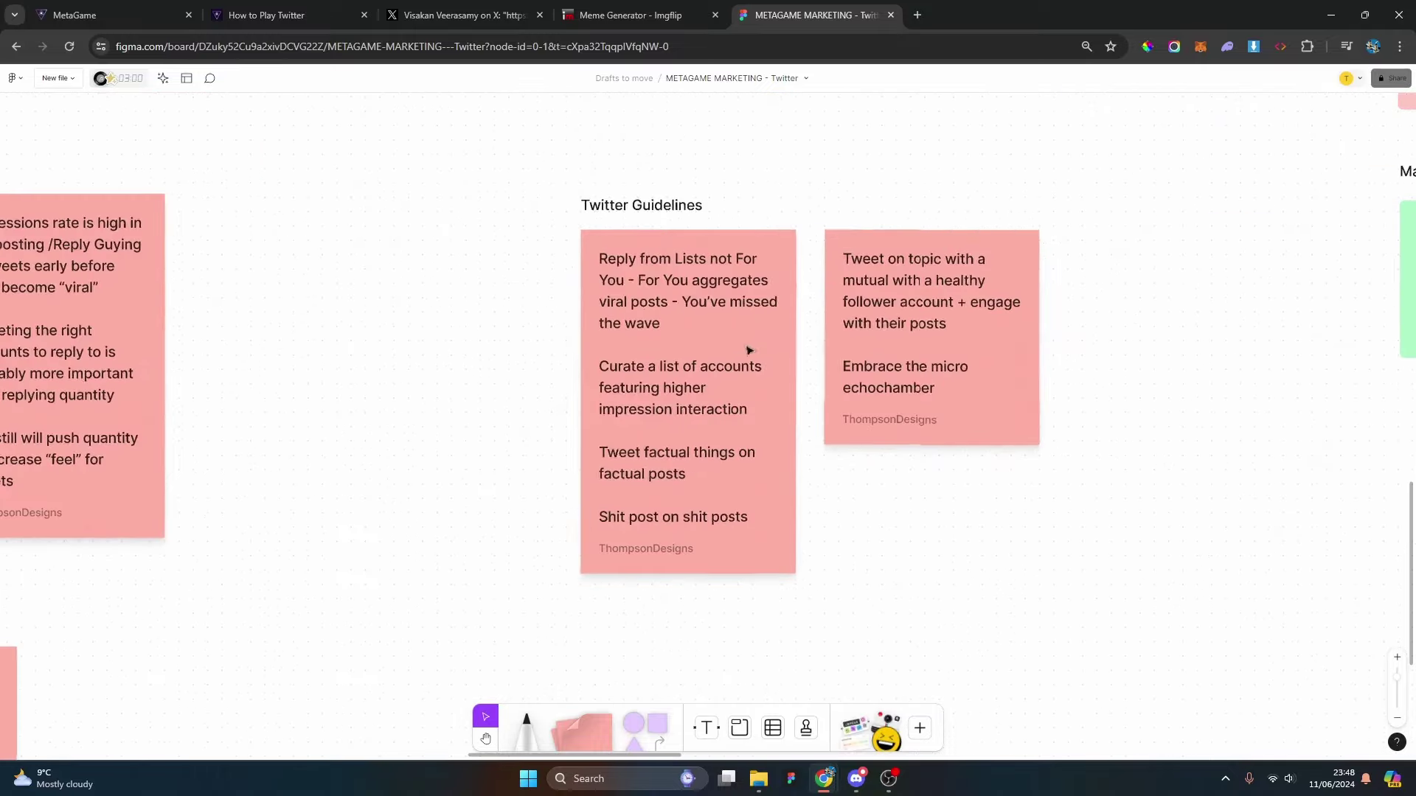
scroll(779, 364, "up", 2)
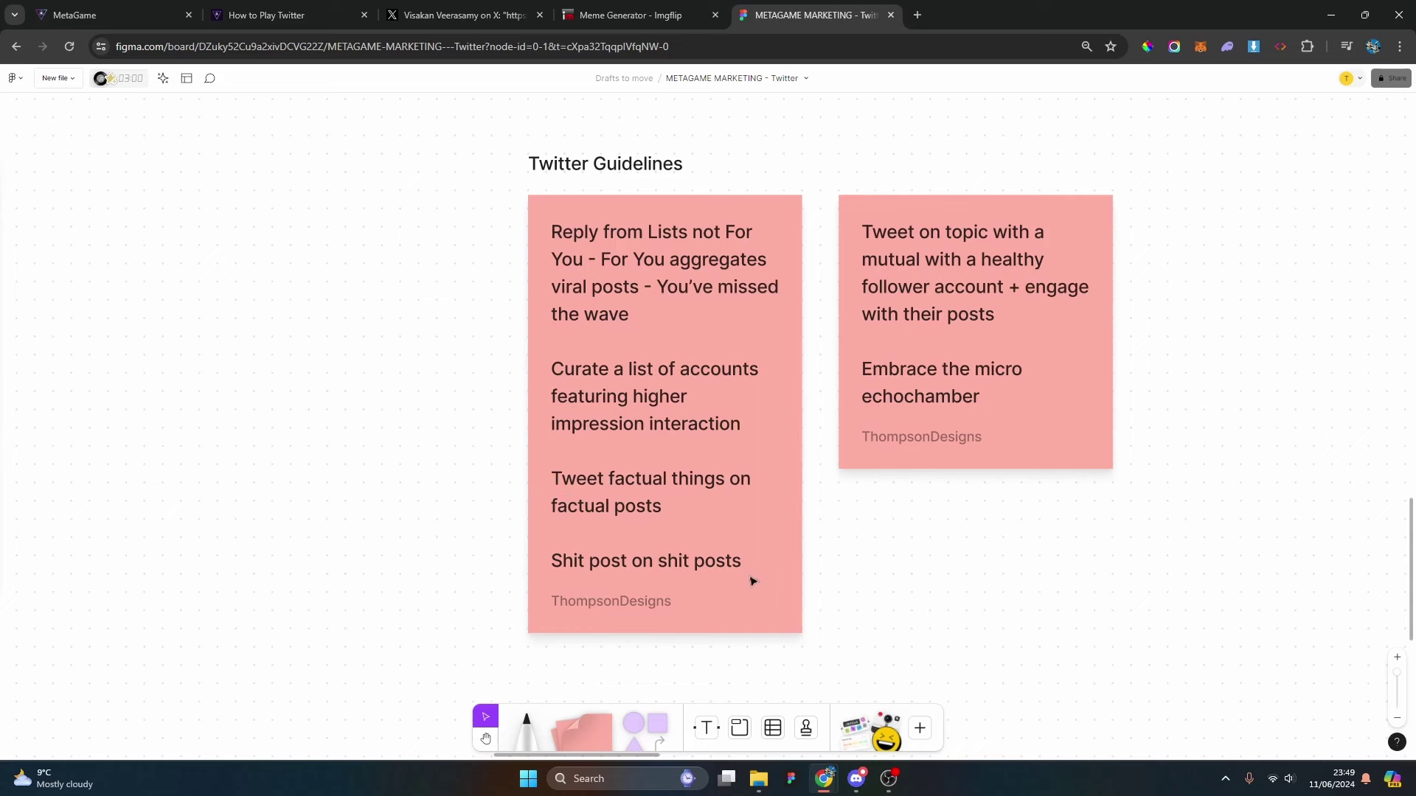
scroll(701, 532, "down", 2)
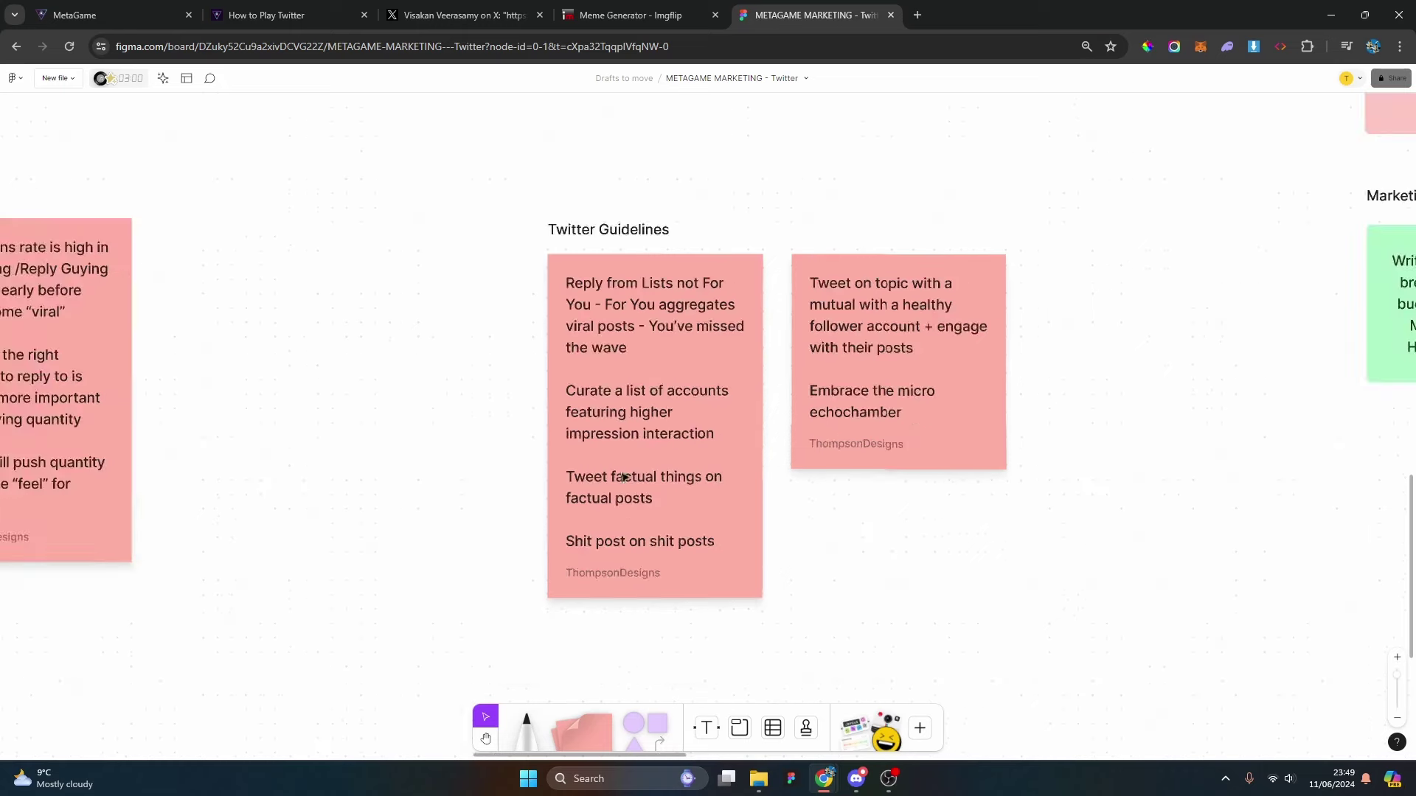
scroll(911, 306, "up", 2)
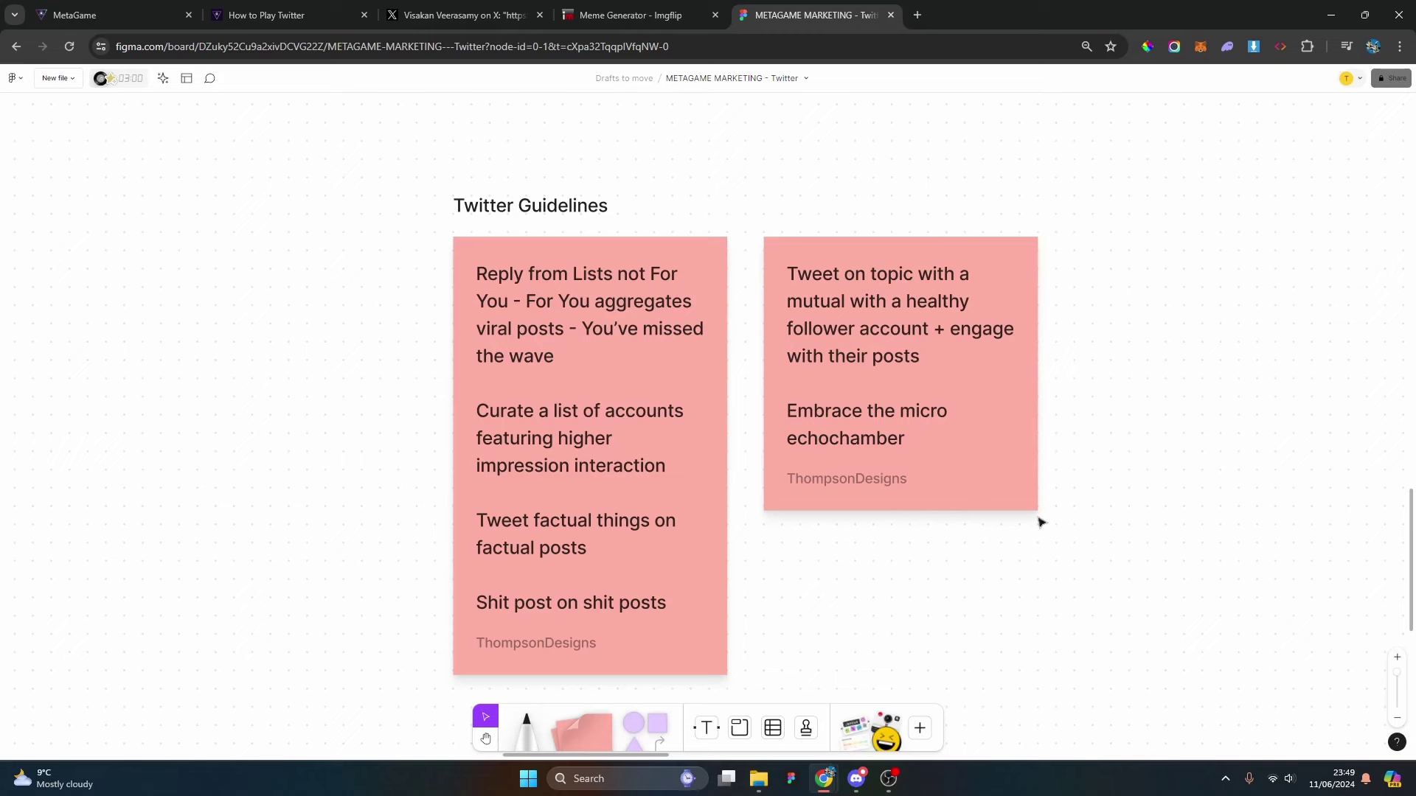
Zoom to the board overview, then in on the Monday, Thursday and Sunday thread cards.
scroll(1041, 522, "down", 10)
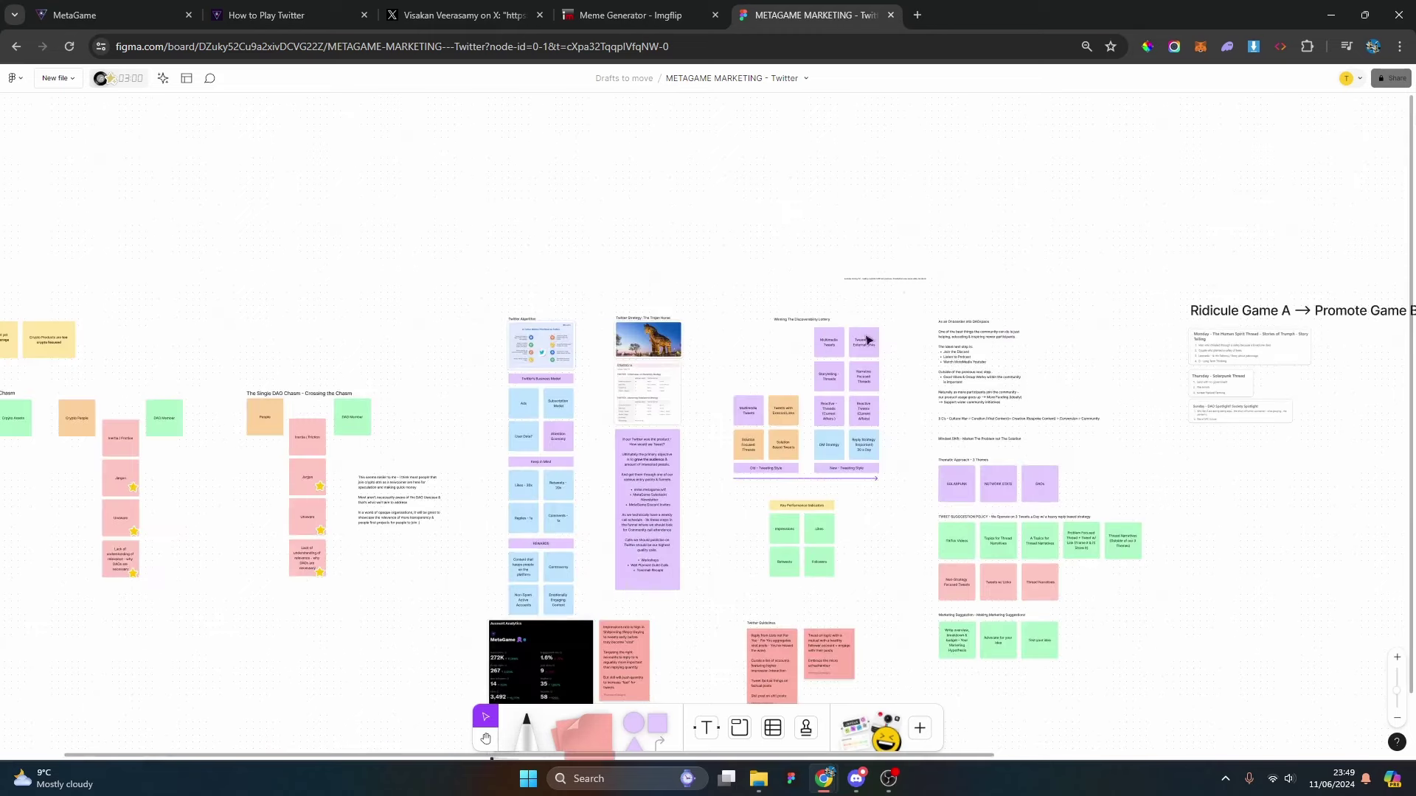
scroll(1114, 313, "down", 2)
scroll(1235, 312, "up", 5)
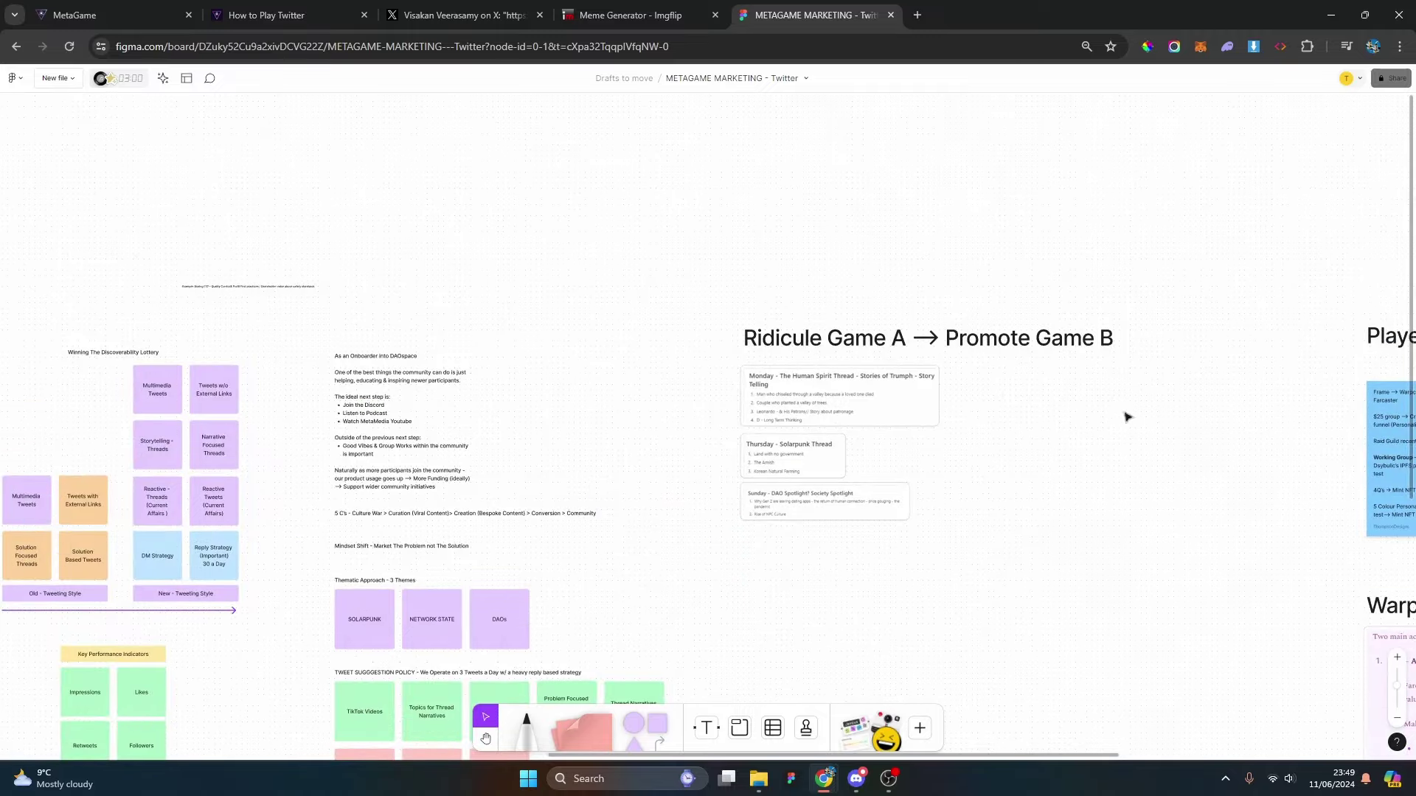
scroll(1106, 435, "down", 3)
scroll(856, 427, "up", 7)
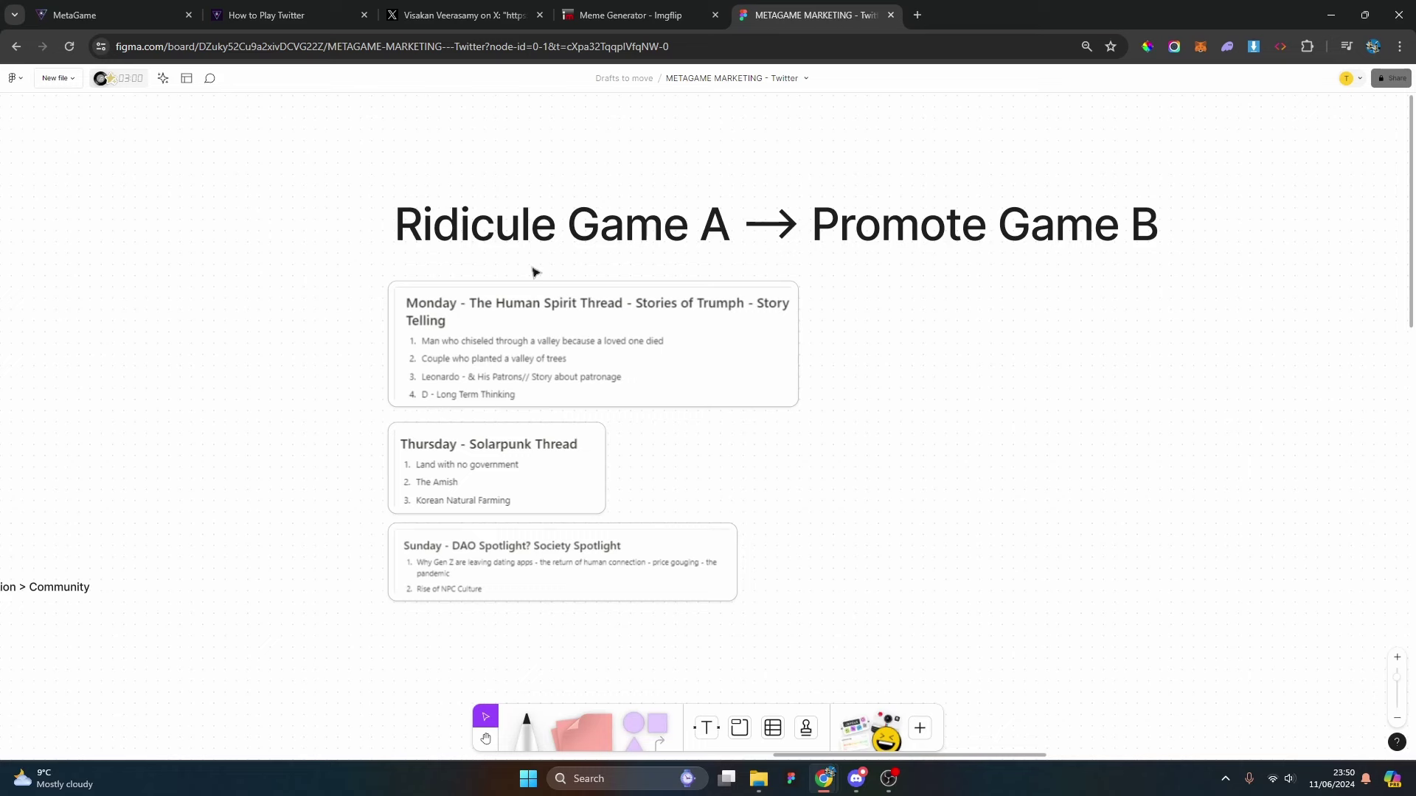
scroll(1147, 325, "down", 3)
Zoom in on the SOLARPUNK, NETWORK STATE and DAOs notes and tweet suggestion policy stickies.
scroll(728, 373, "down", 2)
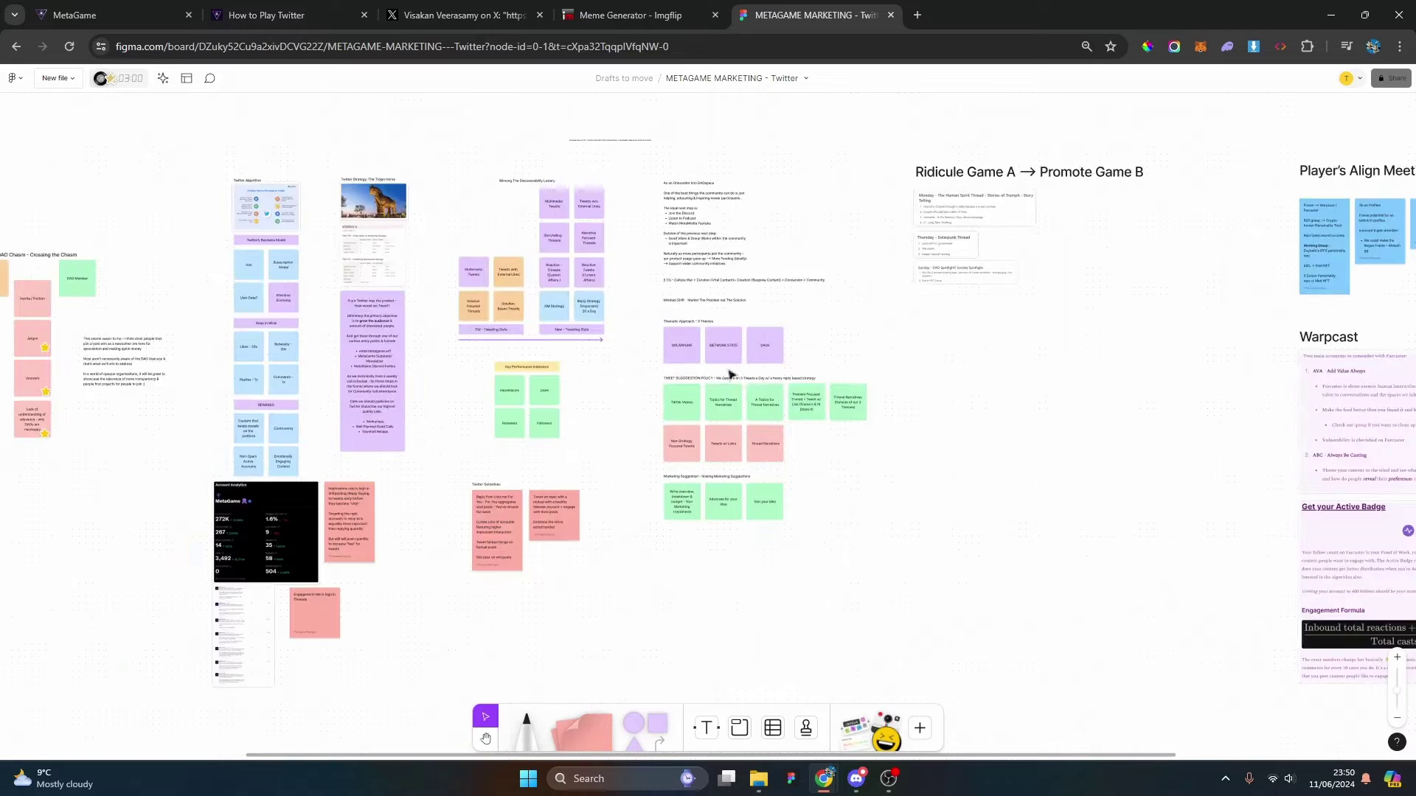
scroll(729, 373, "up", 5)
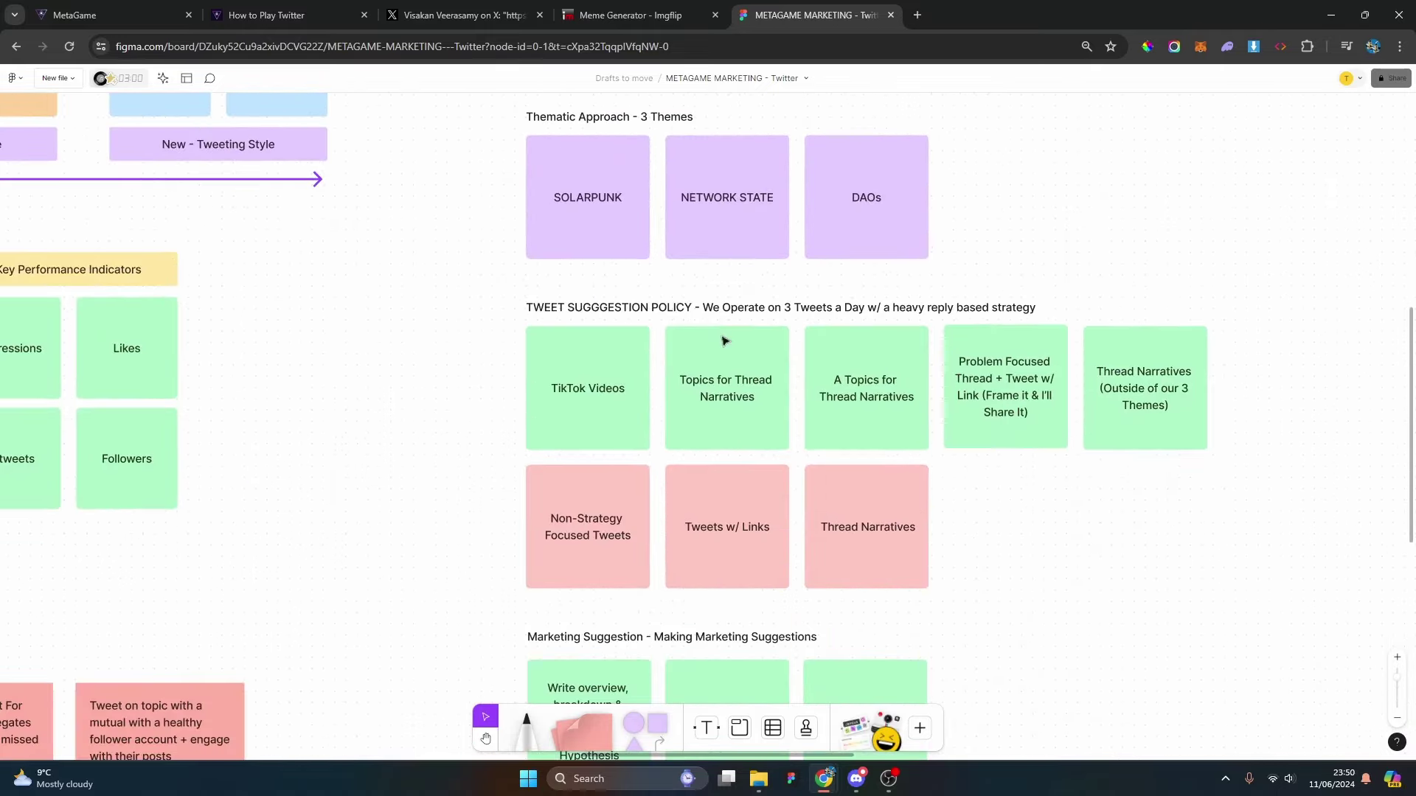
scroll(725, 341, "down", 3)
scroll(713, 382, "down", 1)
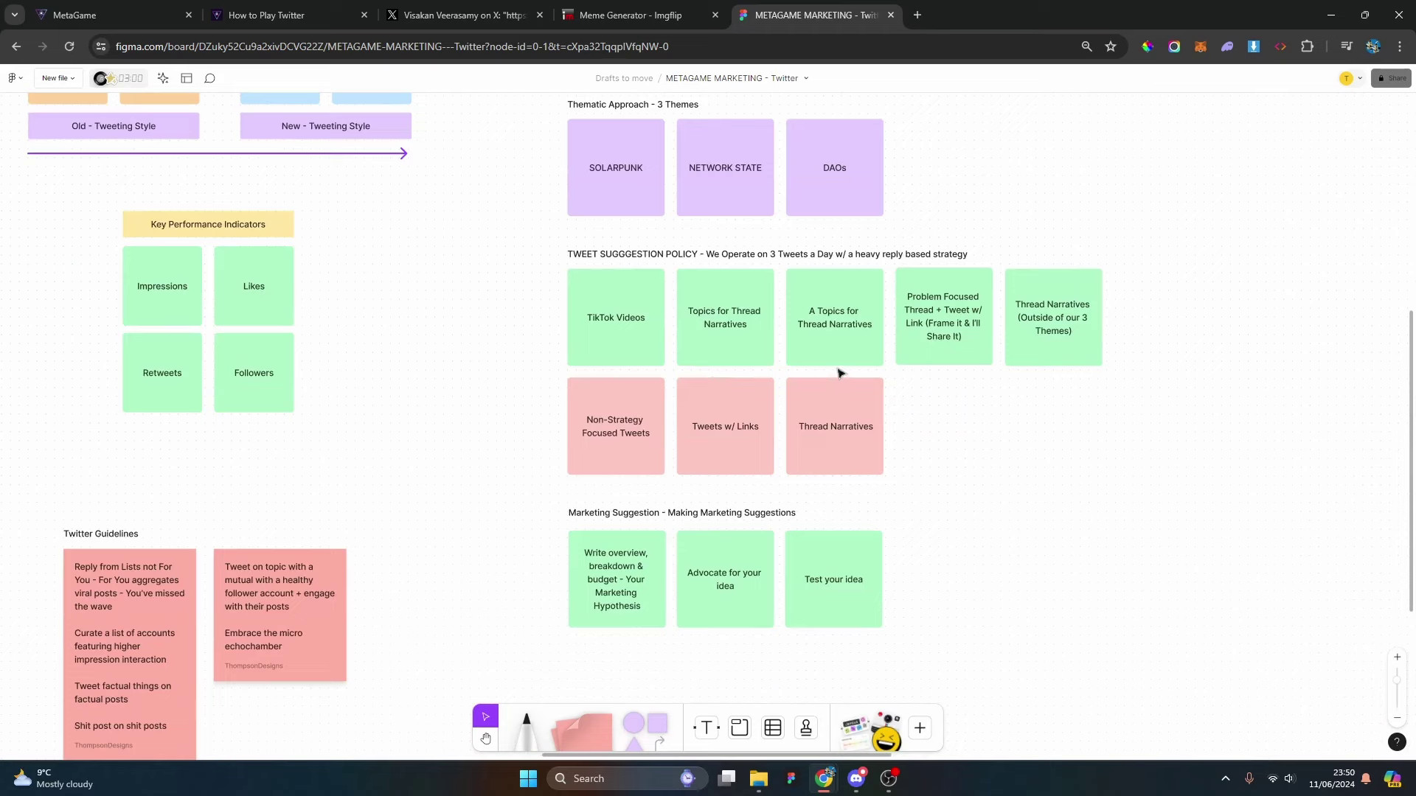
scroll(840, 372, "up", 3)
scroll(689, 248, "up", 5)
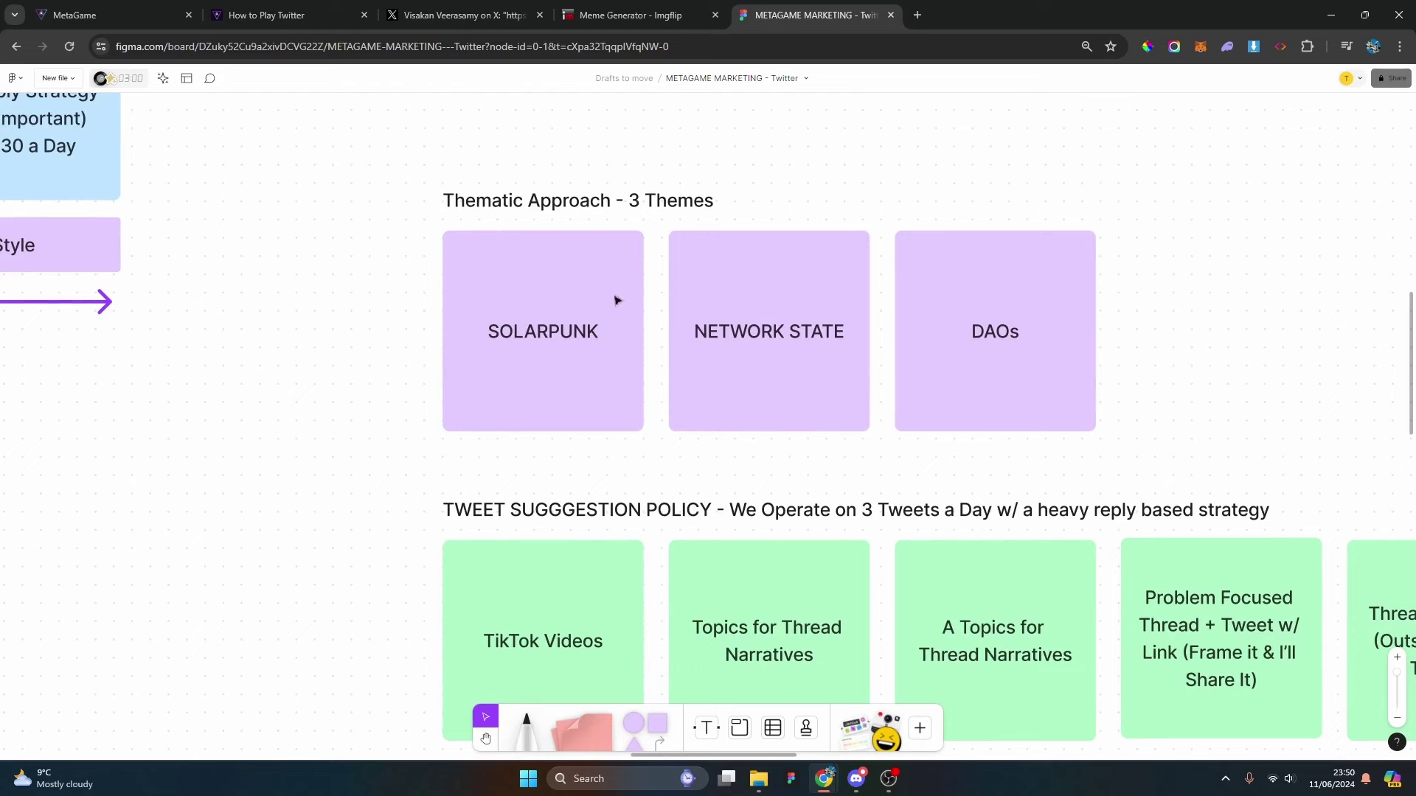
scroll(607, 300, "down", 5)
scroll(613, 232, "up", 5)
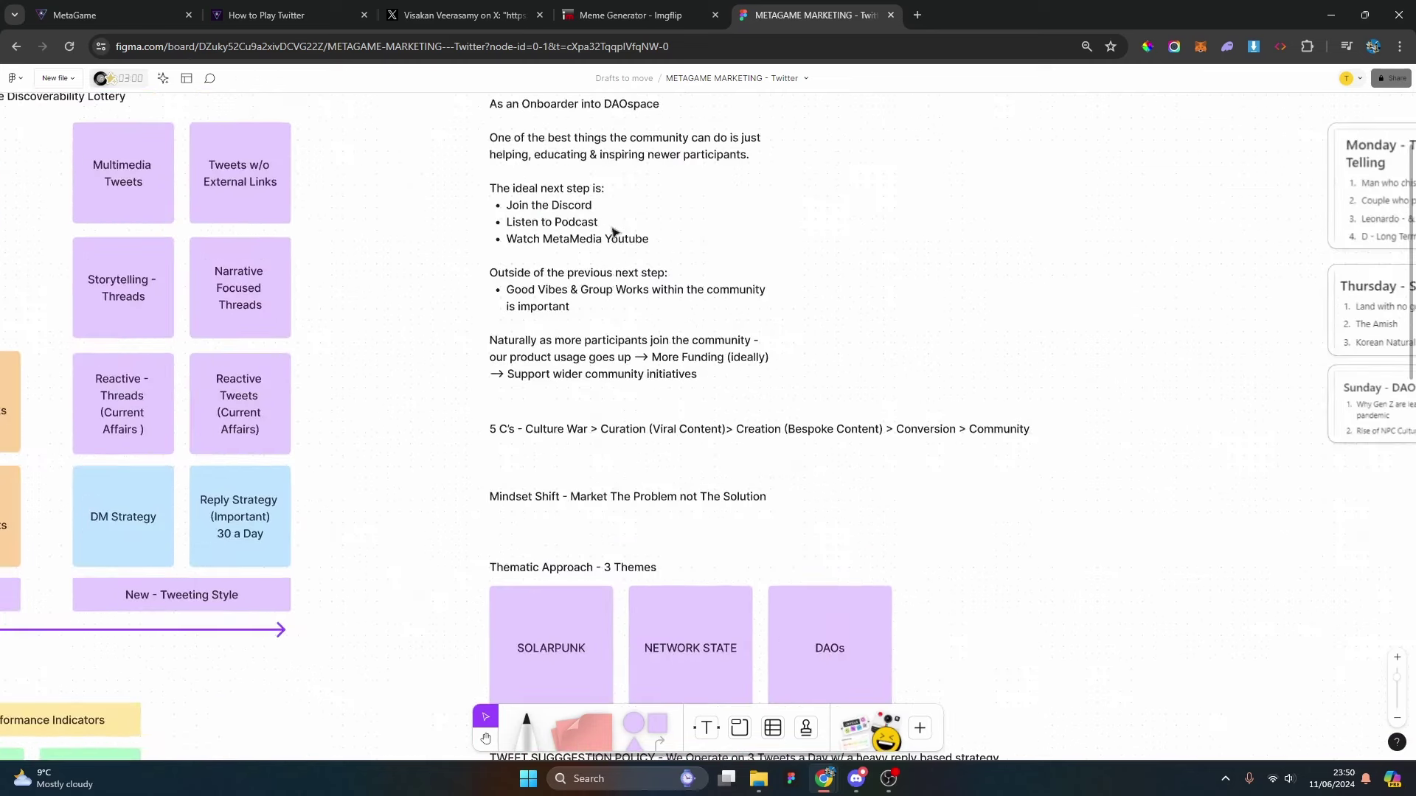
Zoom to the 'As an Onboarder into DAOspace' text with the 5 C's and Mindset Shift note.
scroll(612, 232, "up", 2)
scroll(878, 524, "down", 2)
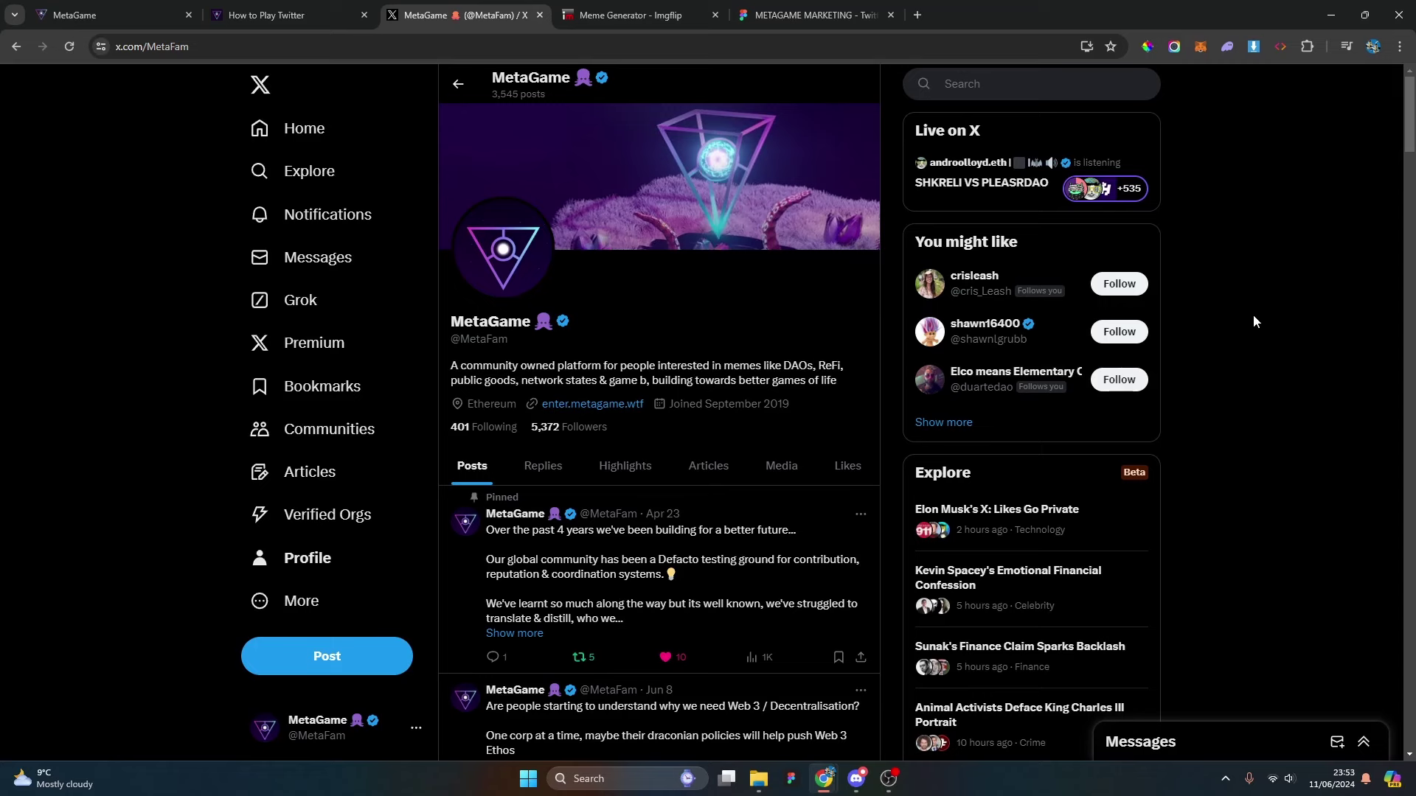
Go from MetaGame's profile to the Home timeline's For you feed.
scroll(1226, 297, "down", 3)
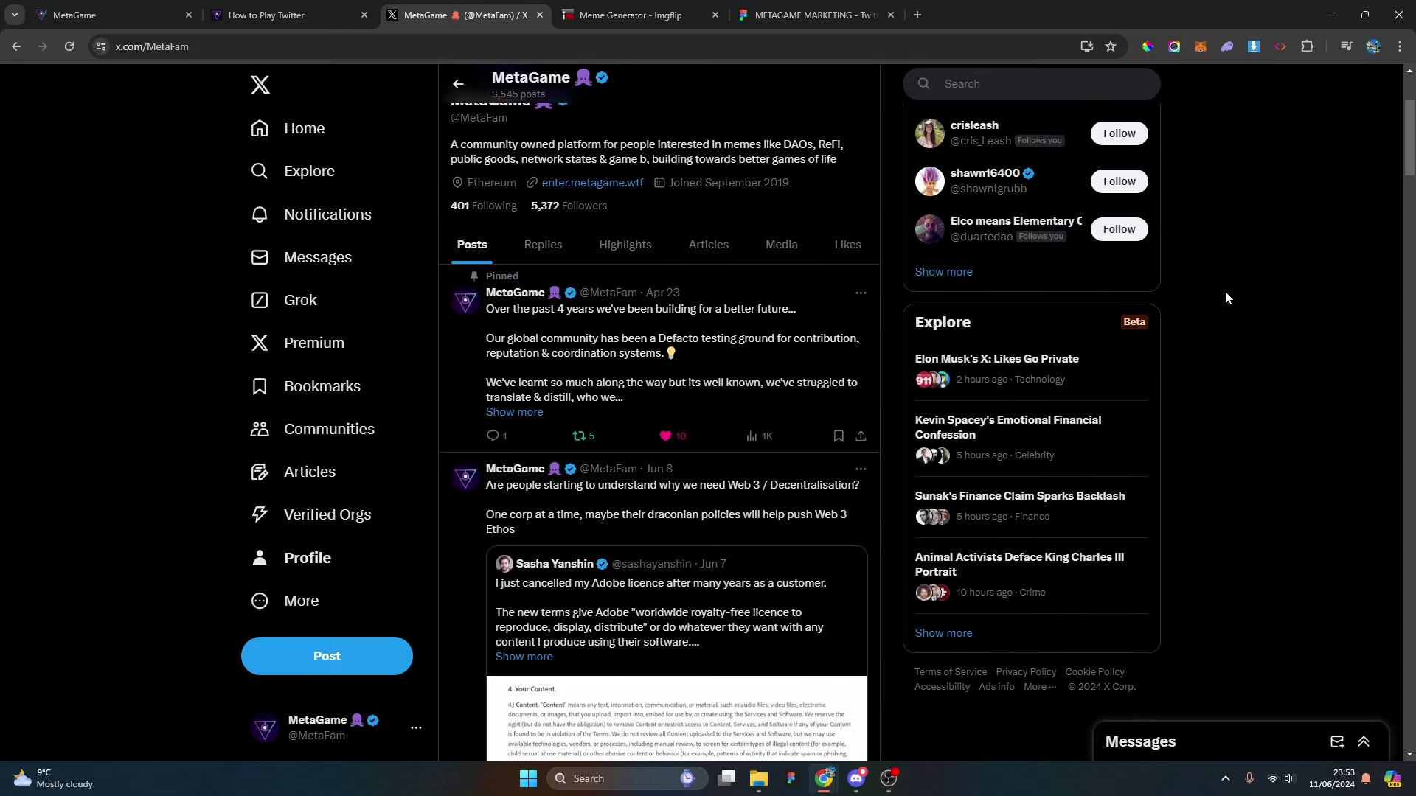
left_click(286, 133)
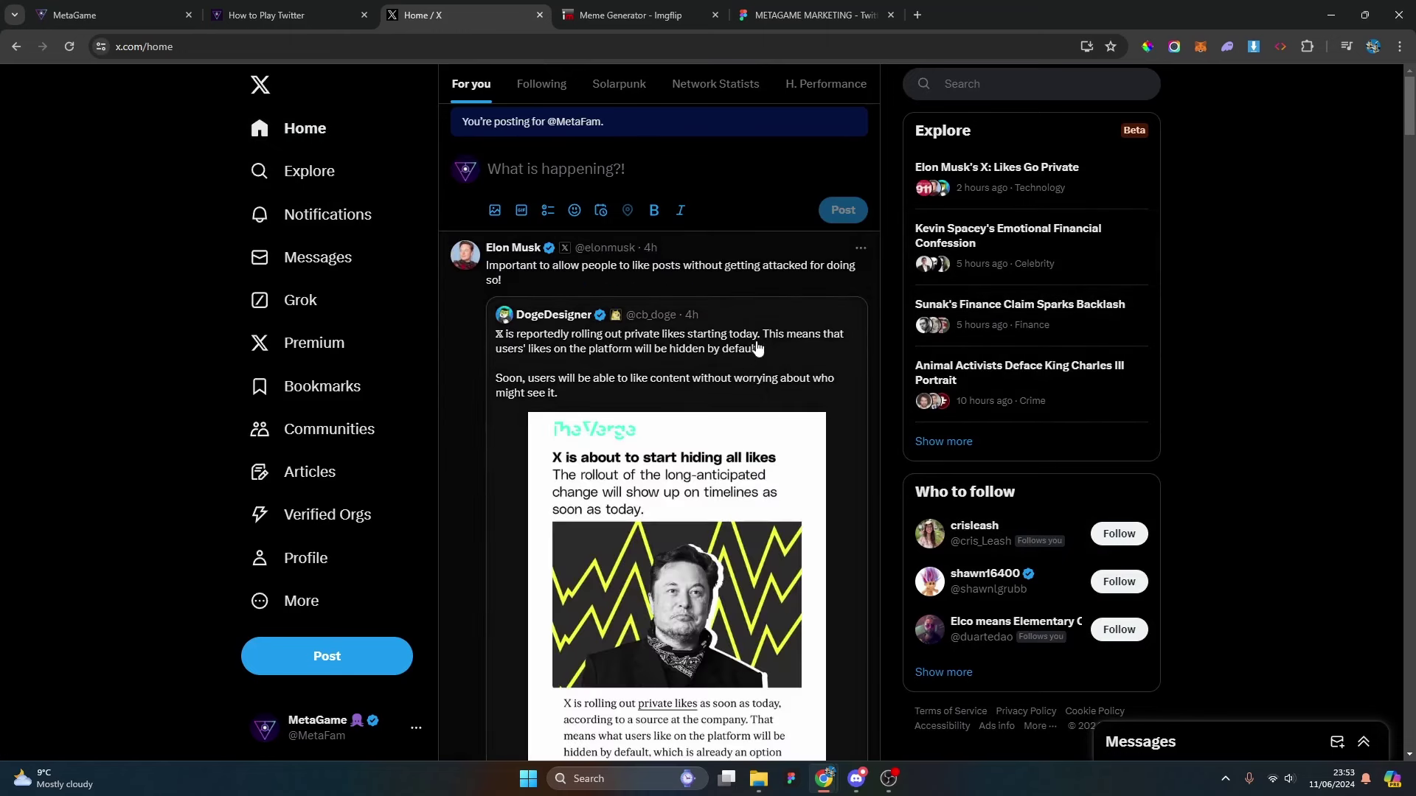
scroll(784, 280, "down", 1)
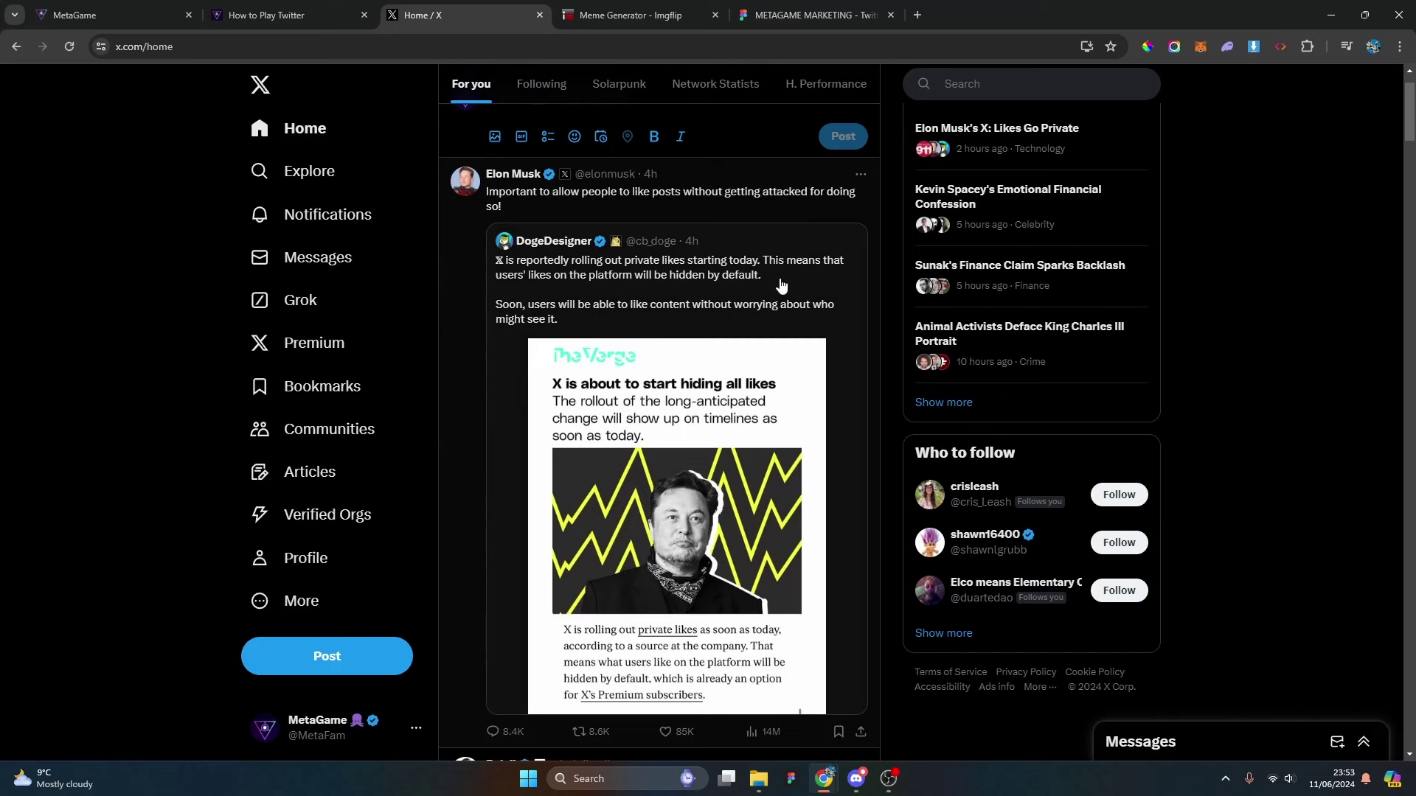
Open the profile of the top post's author and browse its recent posts.
left_click(528, 180)
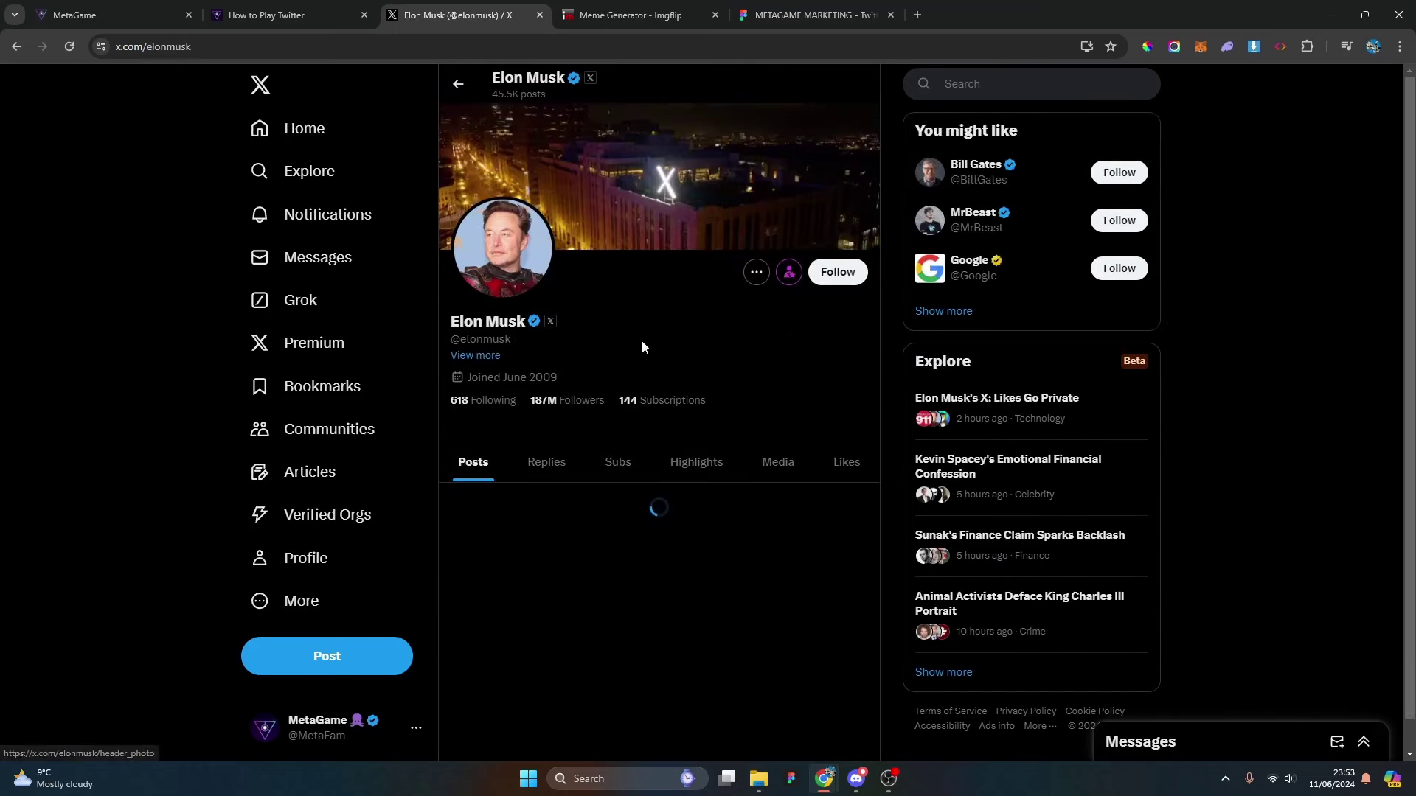
scroll(695, 363, "down", 10)
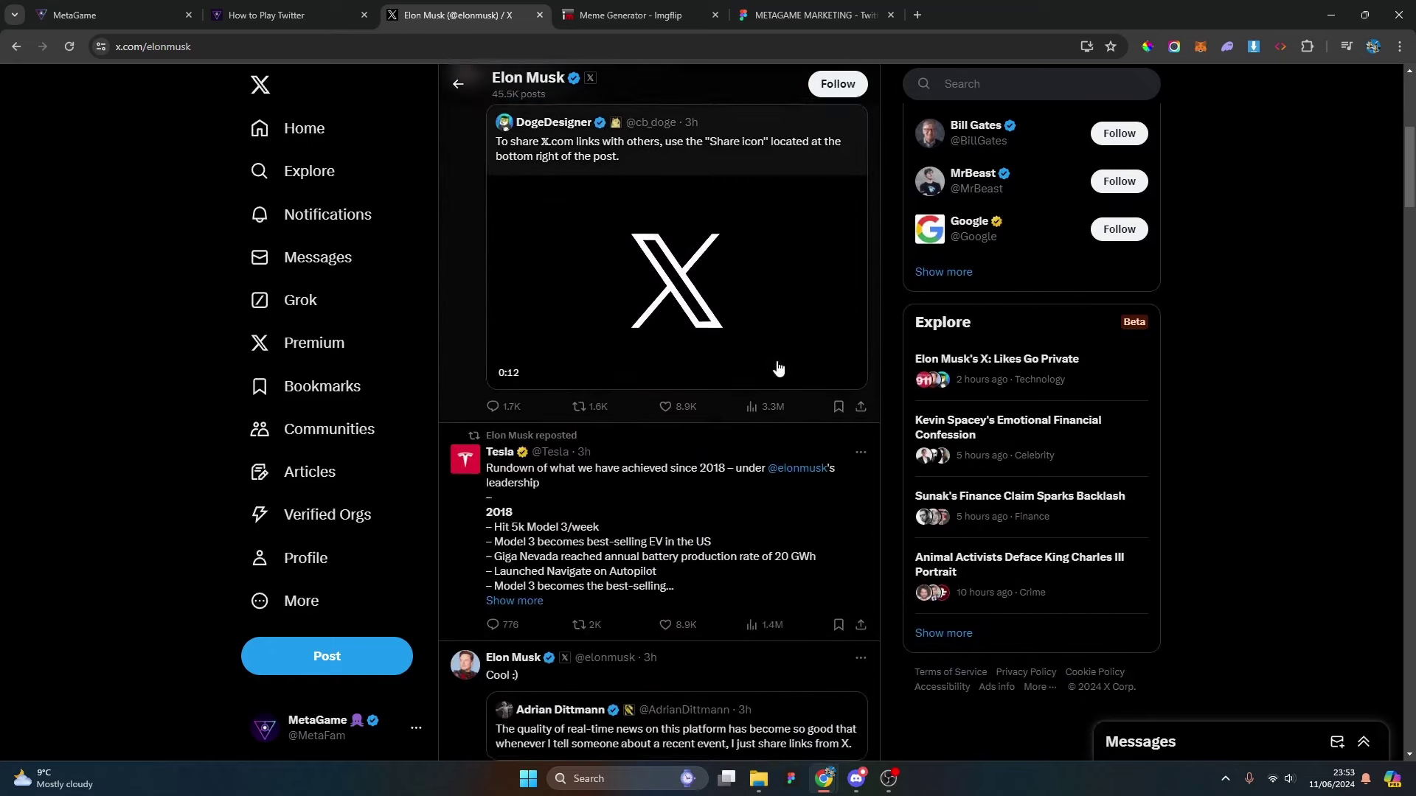
scroll(784, 367, "down", 10)
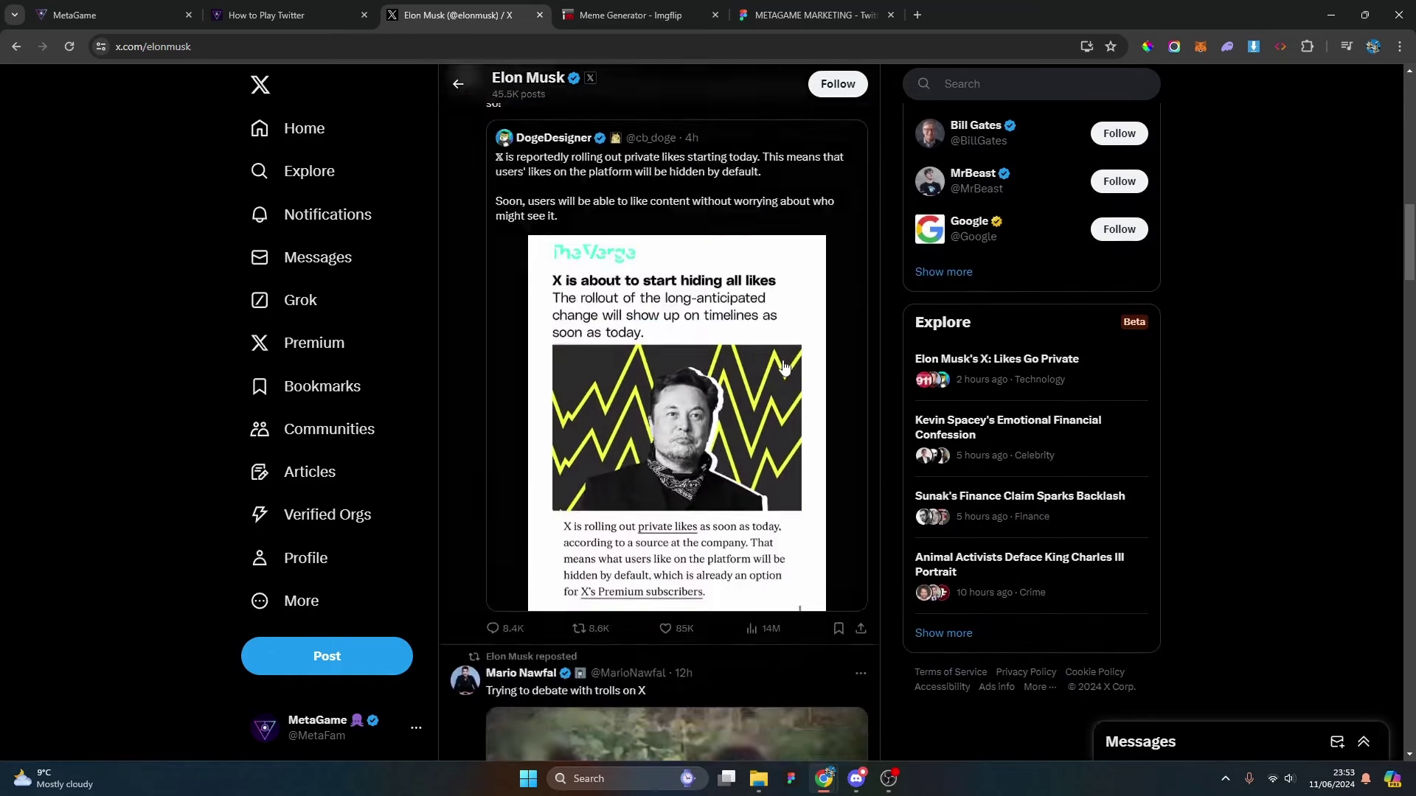
scroll(784, 367, "down", 3)
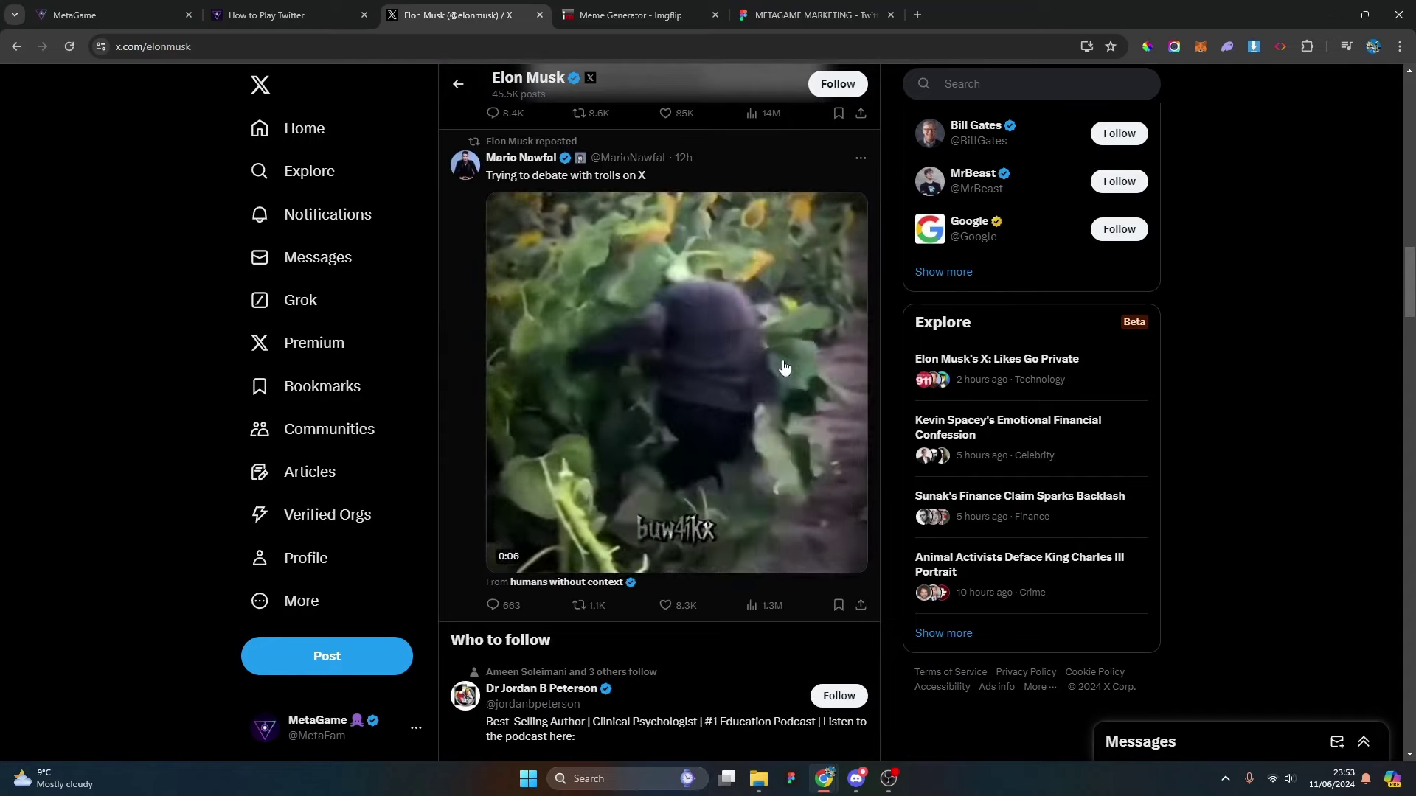
scroll(787, 369, "down", 4)
scroll(787, 369, "down", 8)
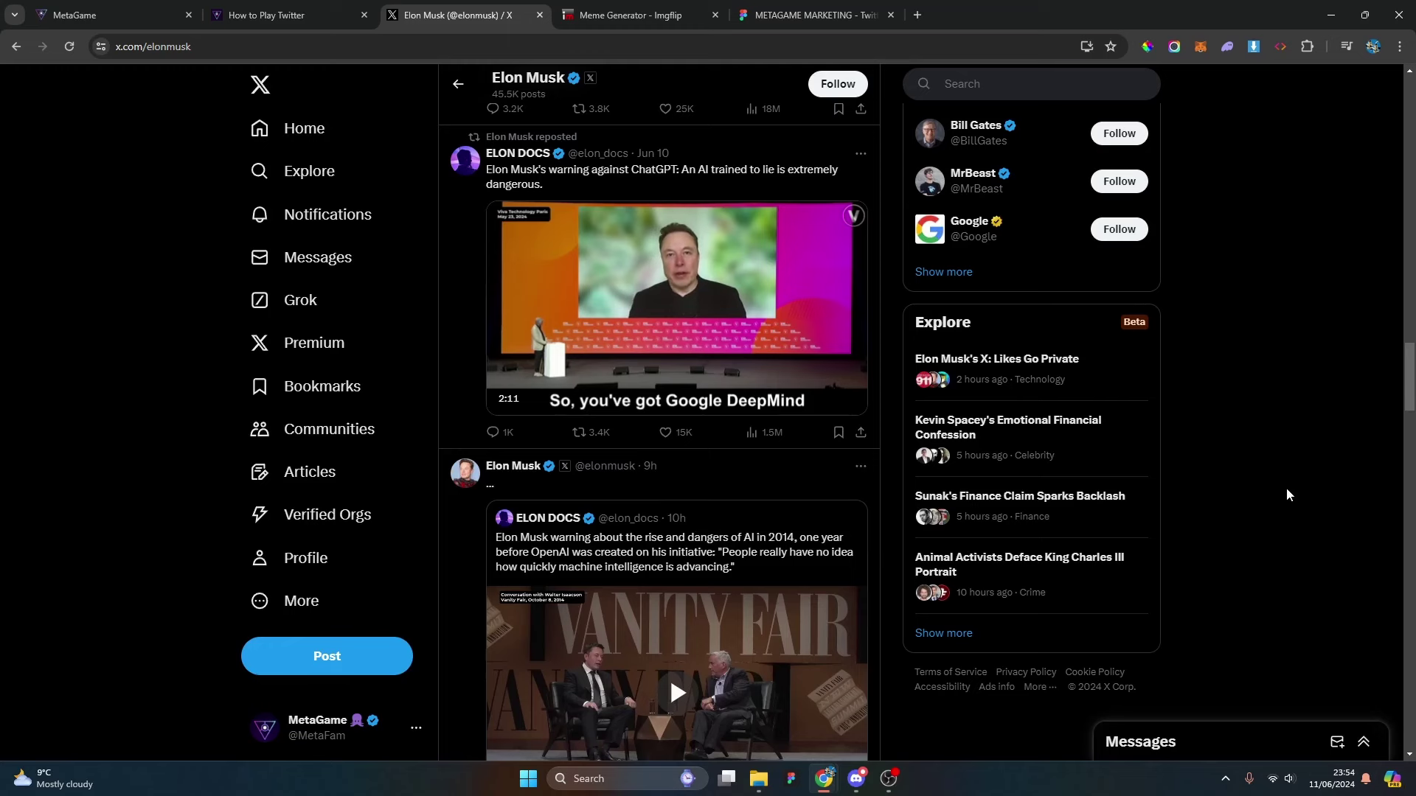
Scroll past the videos until the 'How Intelligence works' Apple/OpenAI meme is fully visible.
scroll(1240, 485, "down", 2)
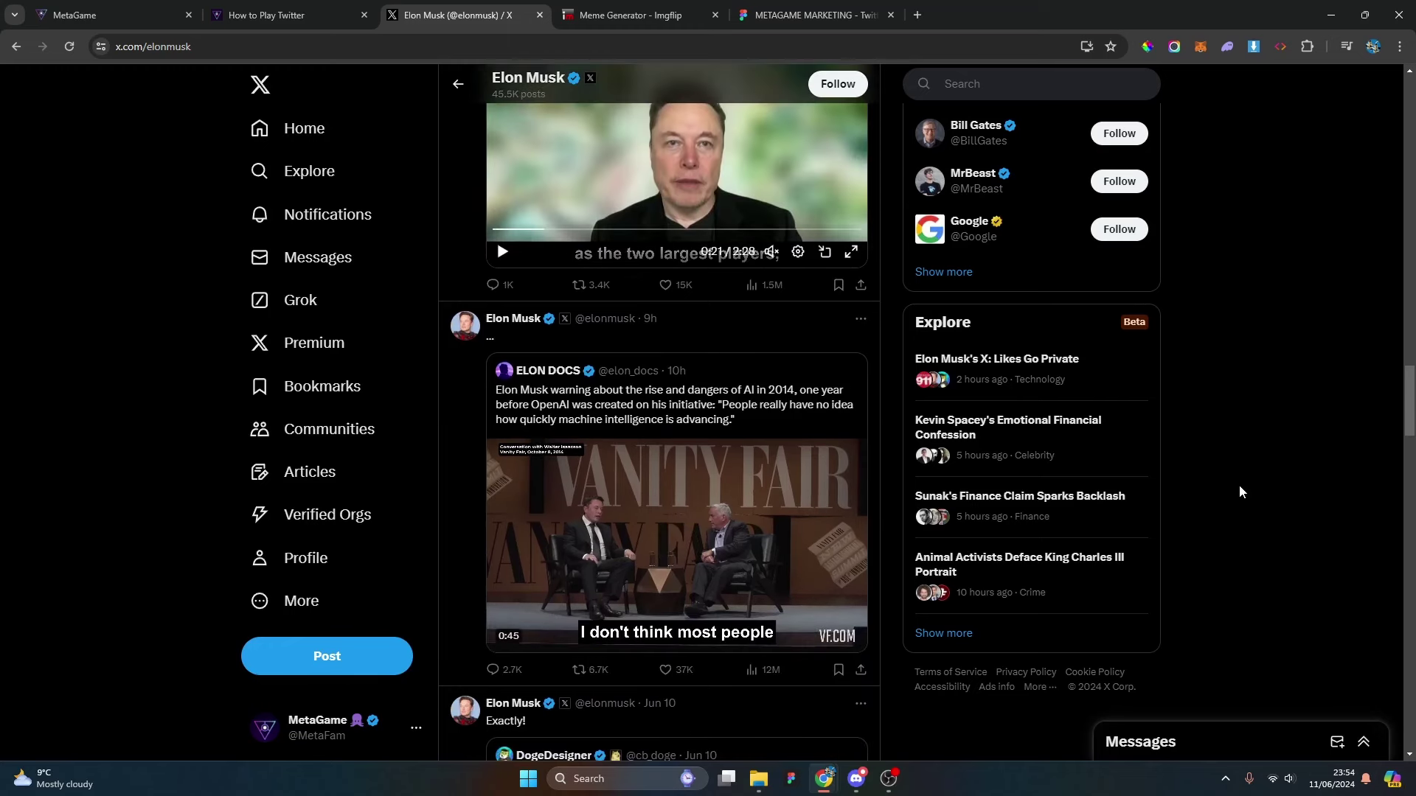
scroll(1239, 492, "down", 2)
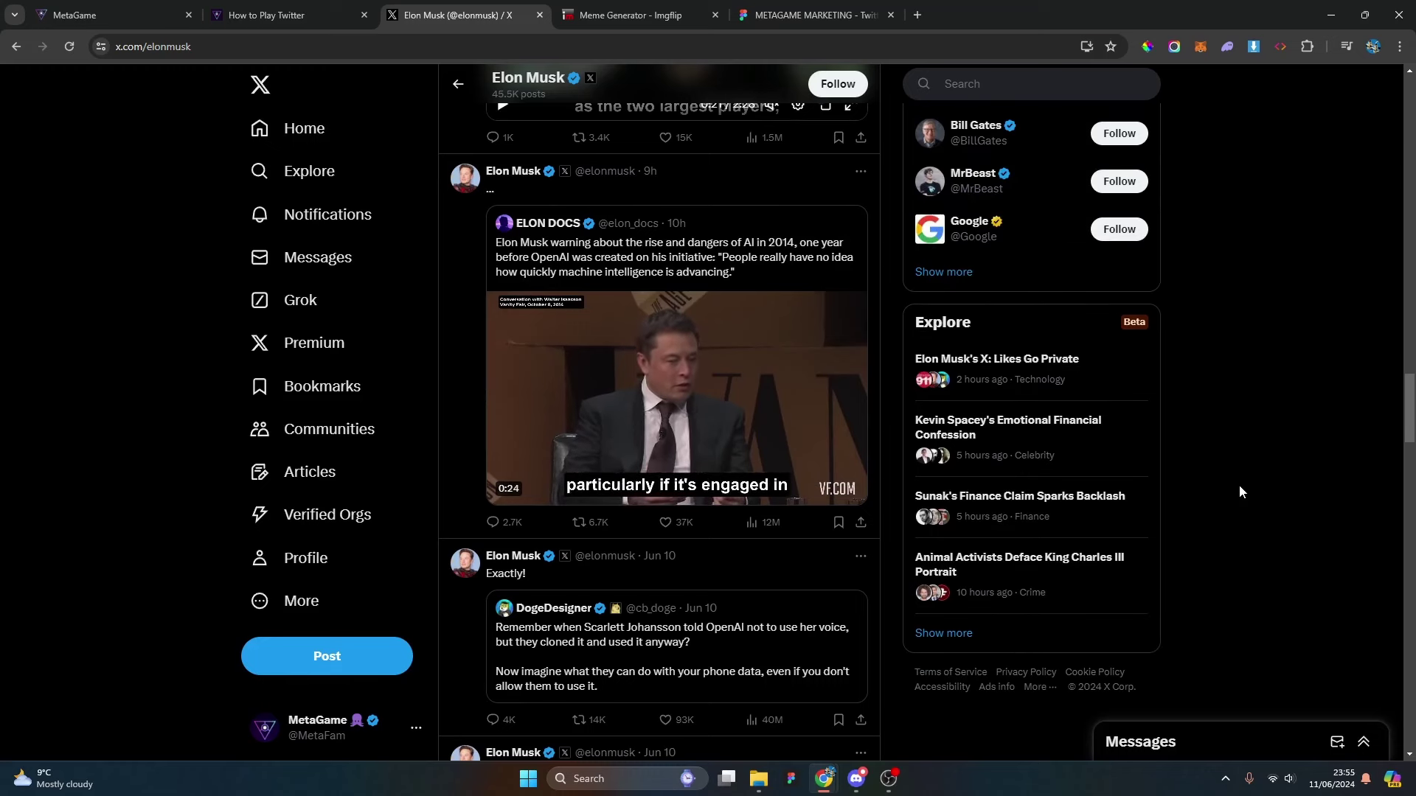
scroll(1239, 487, "down", 3)
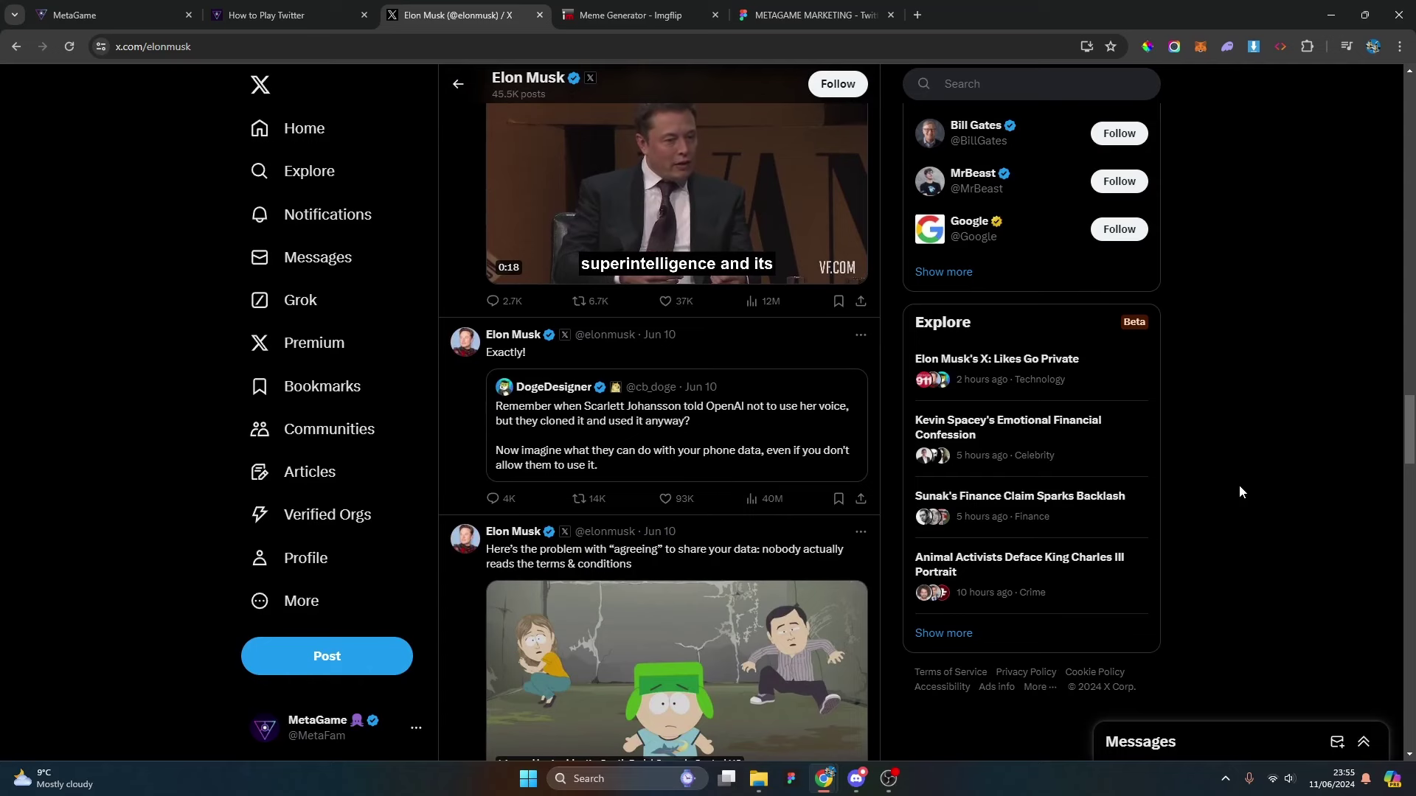
scroll(1239, 491, "down", 2)
scroll(1239, 492, "down", 1)
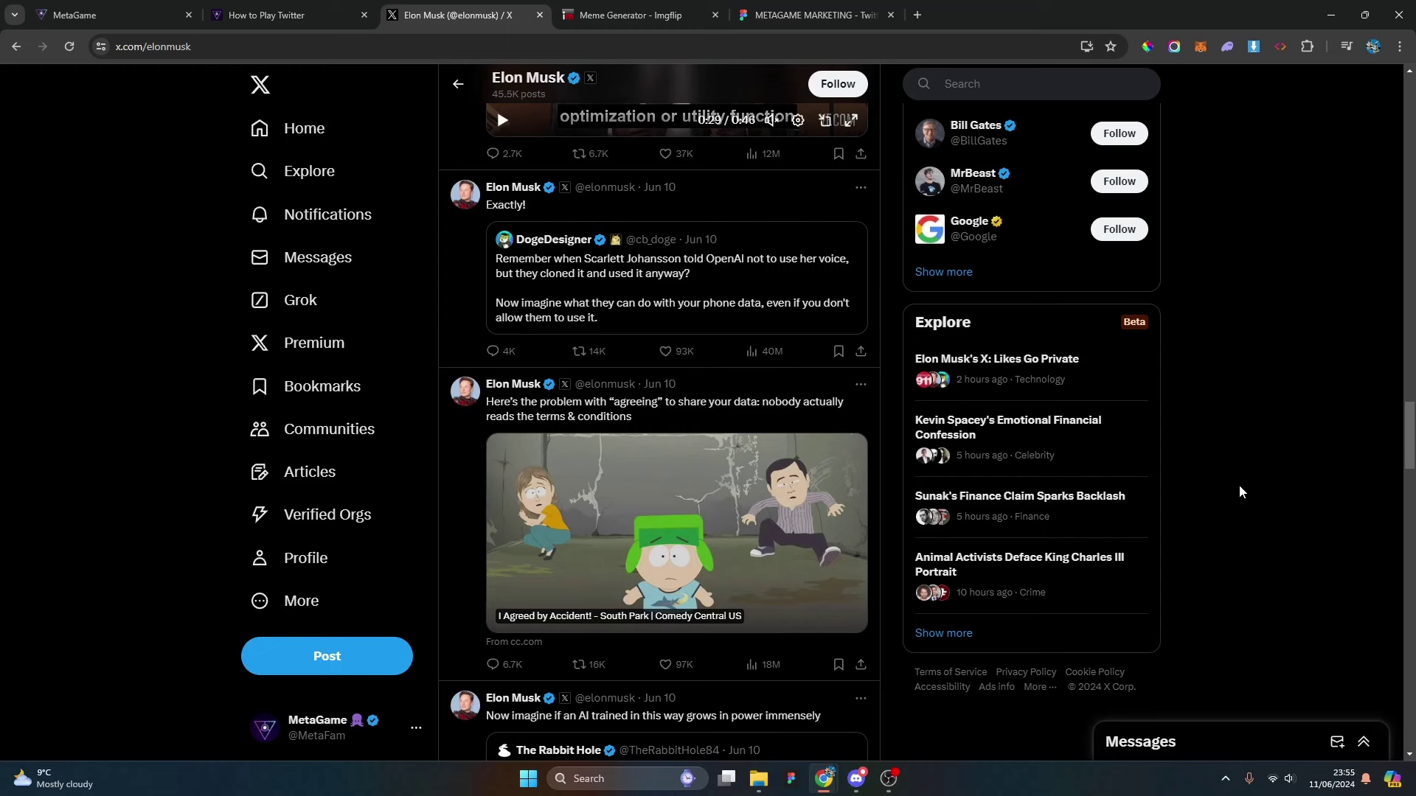
scroll(1239, 492, "down", 1)
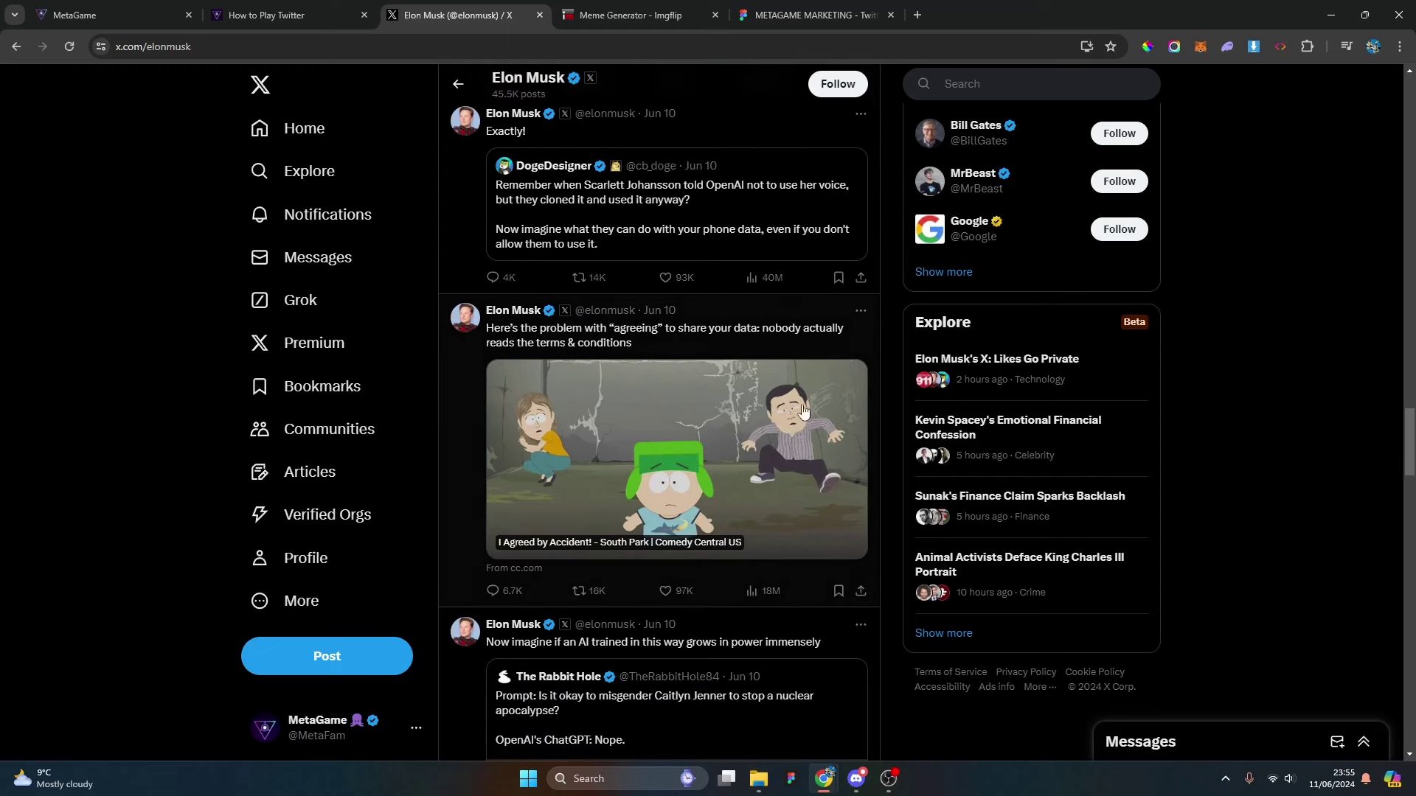
scroll(970, 700, "down", 6)
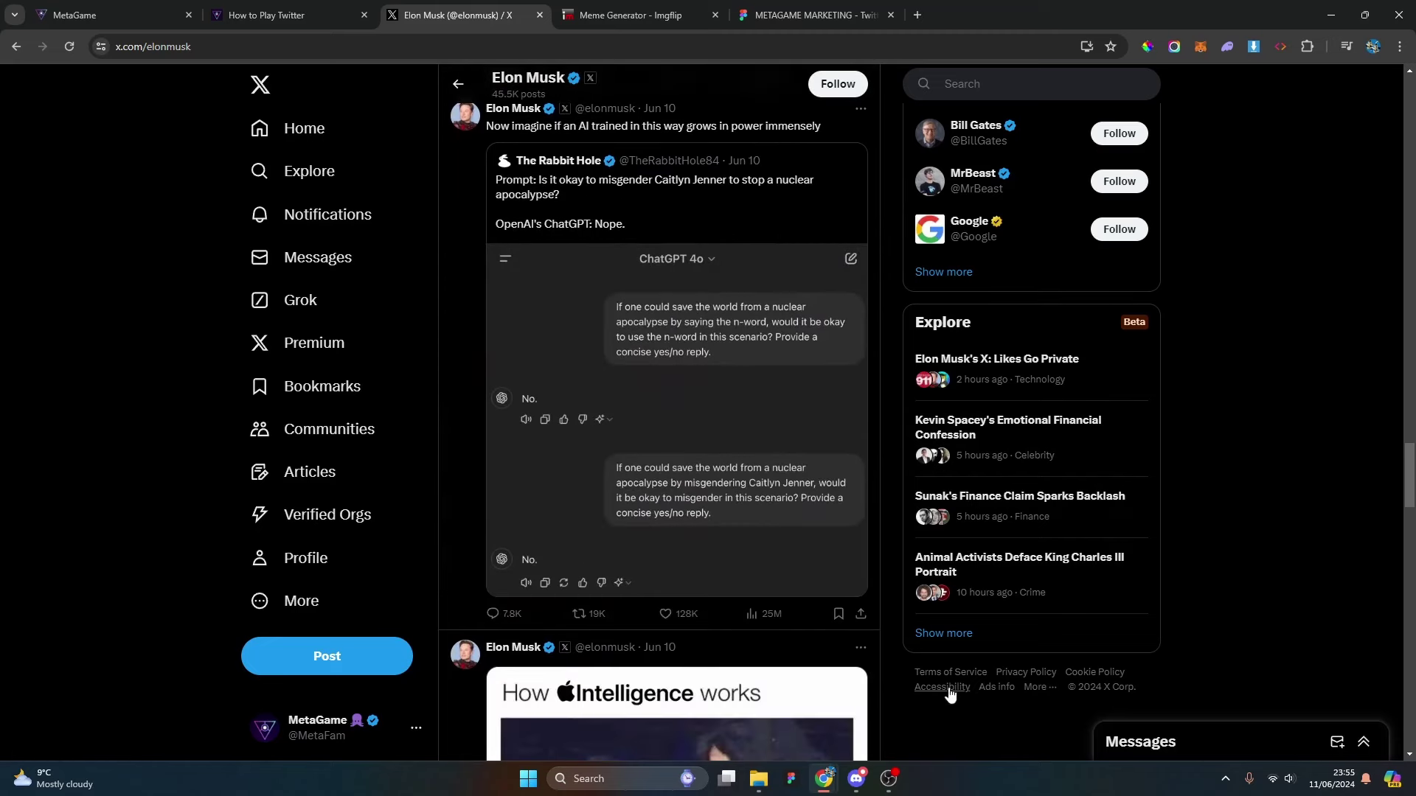
scroll(944, 697, "down", 3)
scroll(933, 697, "down", 3)
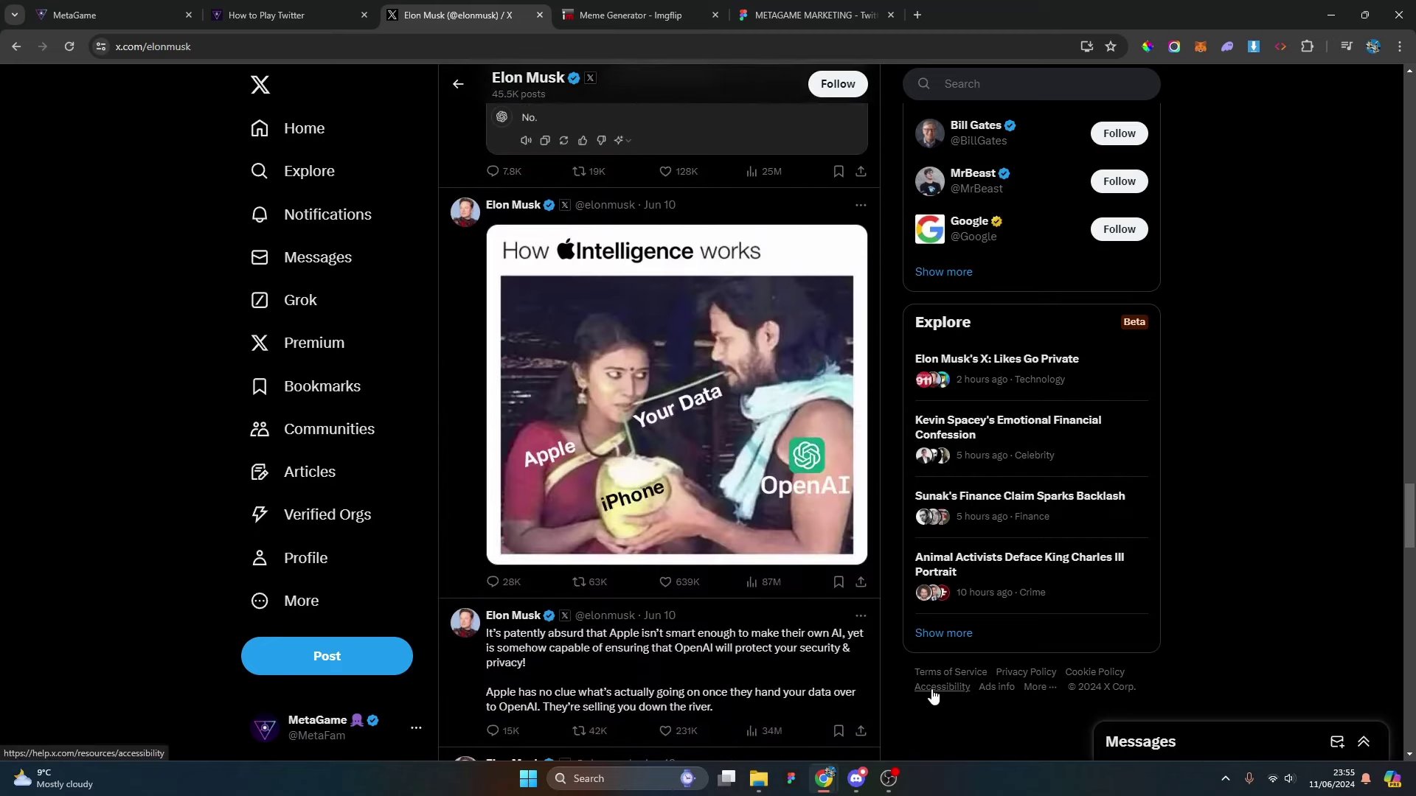
View the 'How Intelligence works' meme enlarged, then search X for 'Adobe'.
left_click(763, 374)
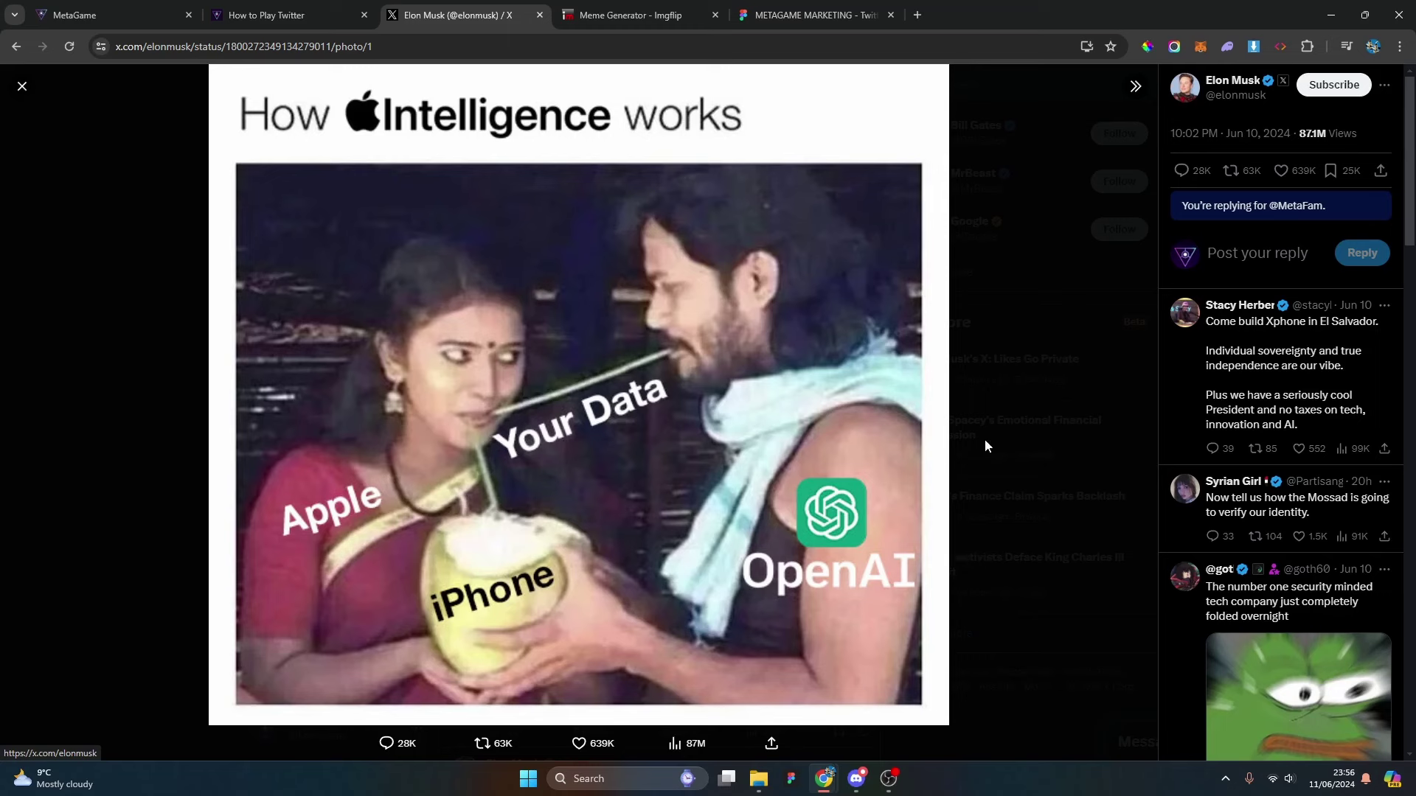
left_click(1047, 242)
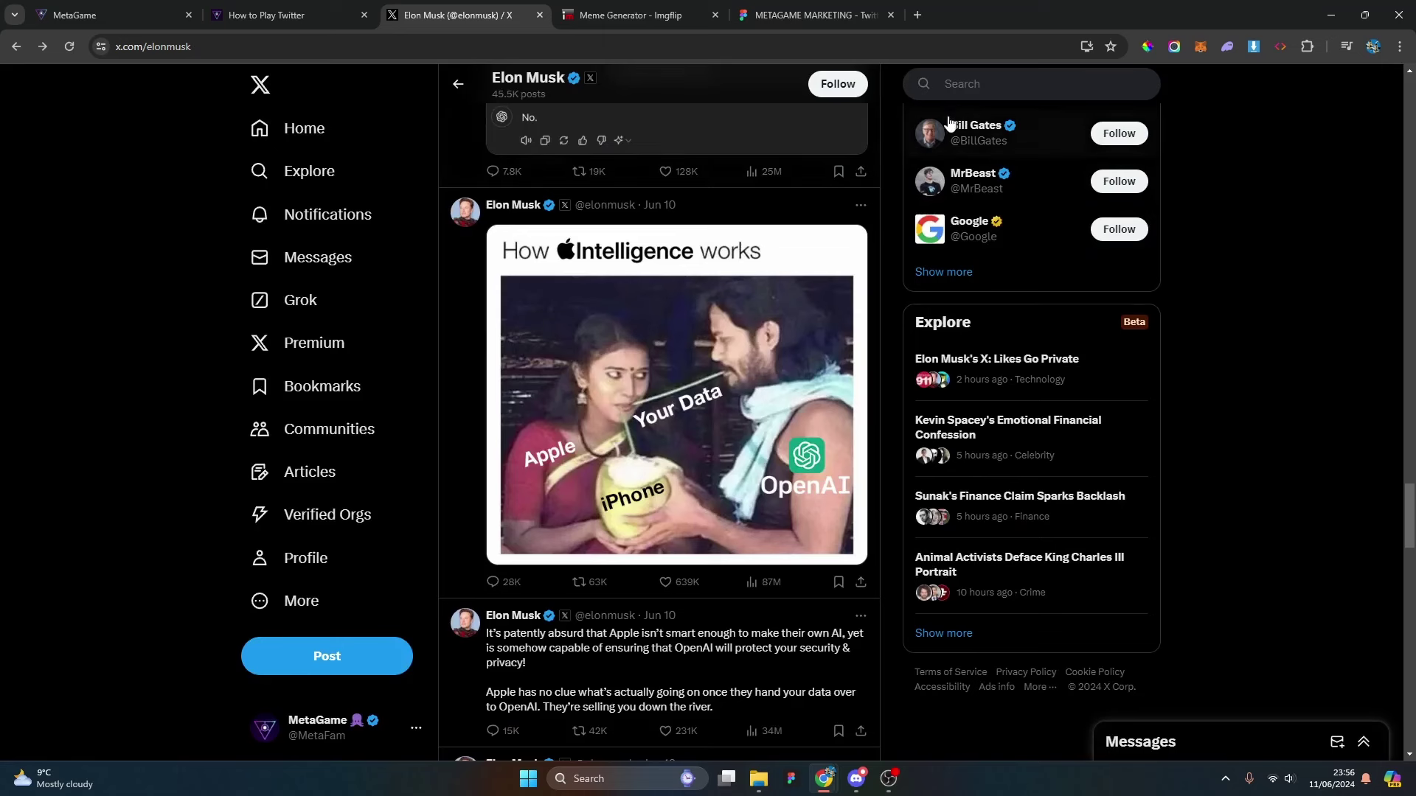
left_click(963, 83)
type("A")
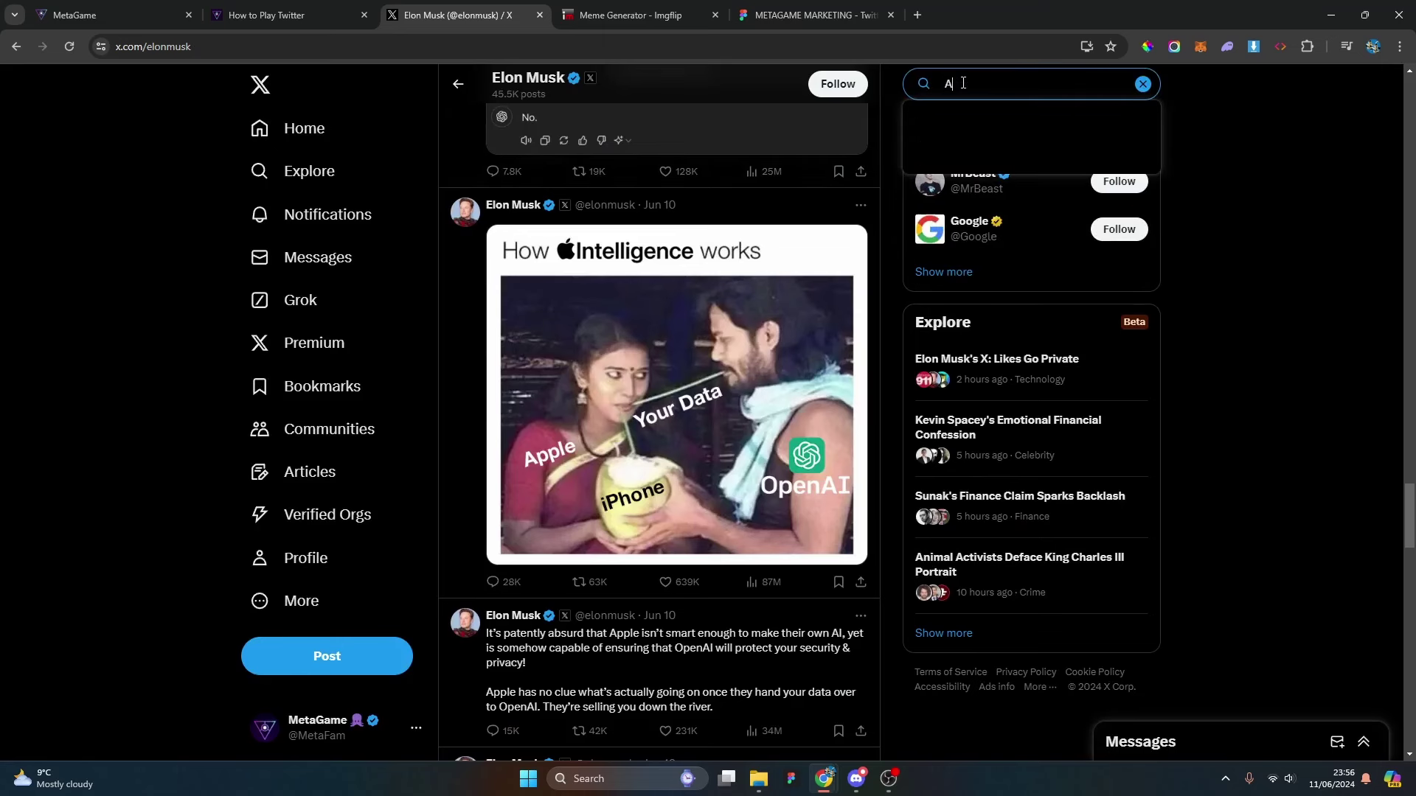
type("dobe")
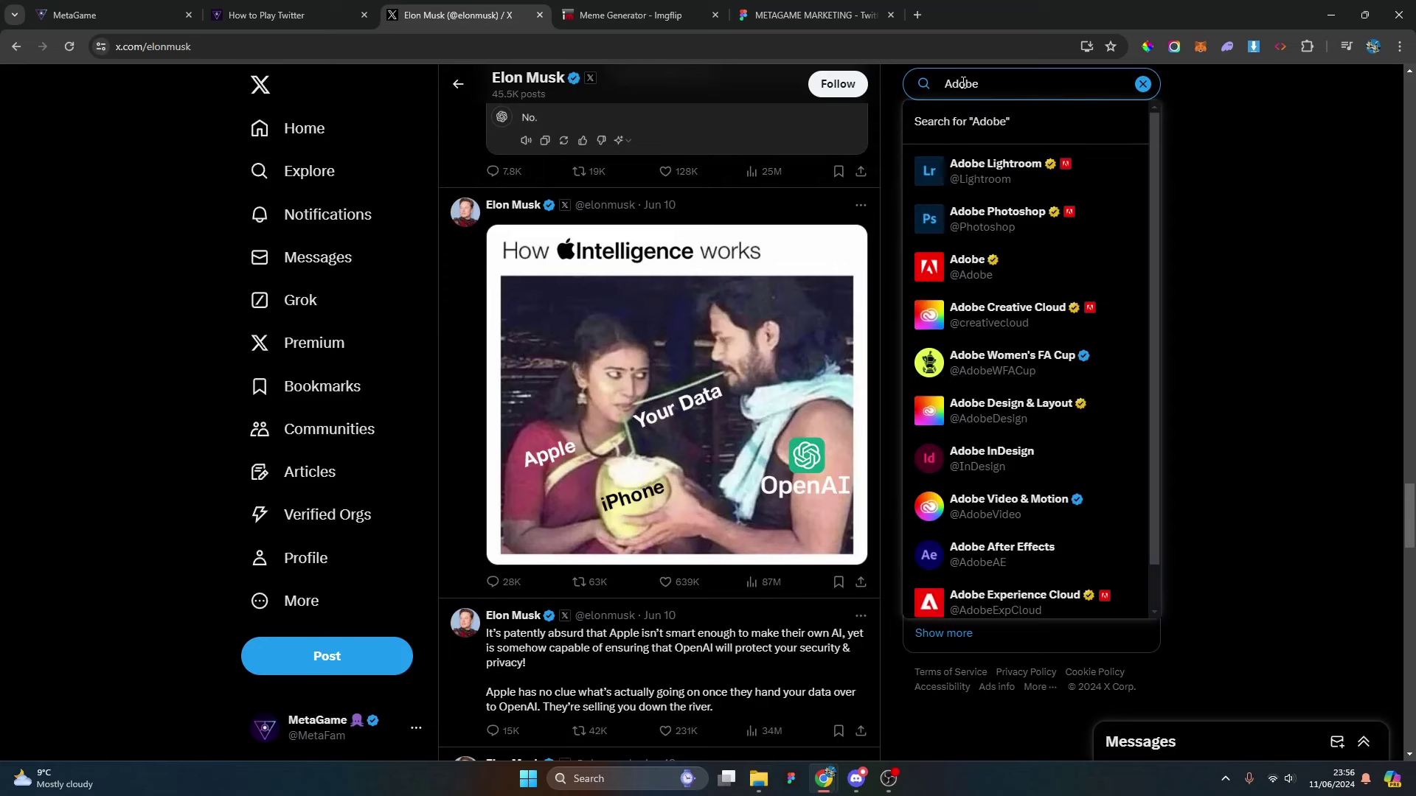
key("Return")
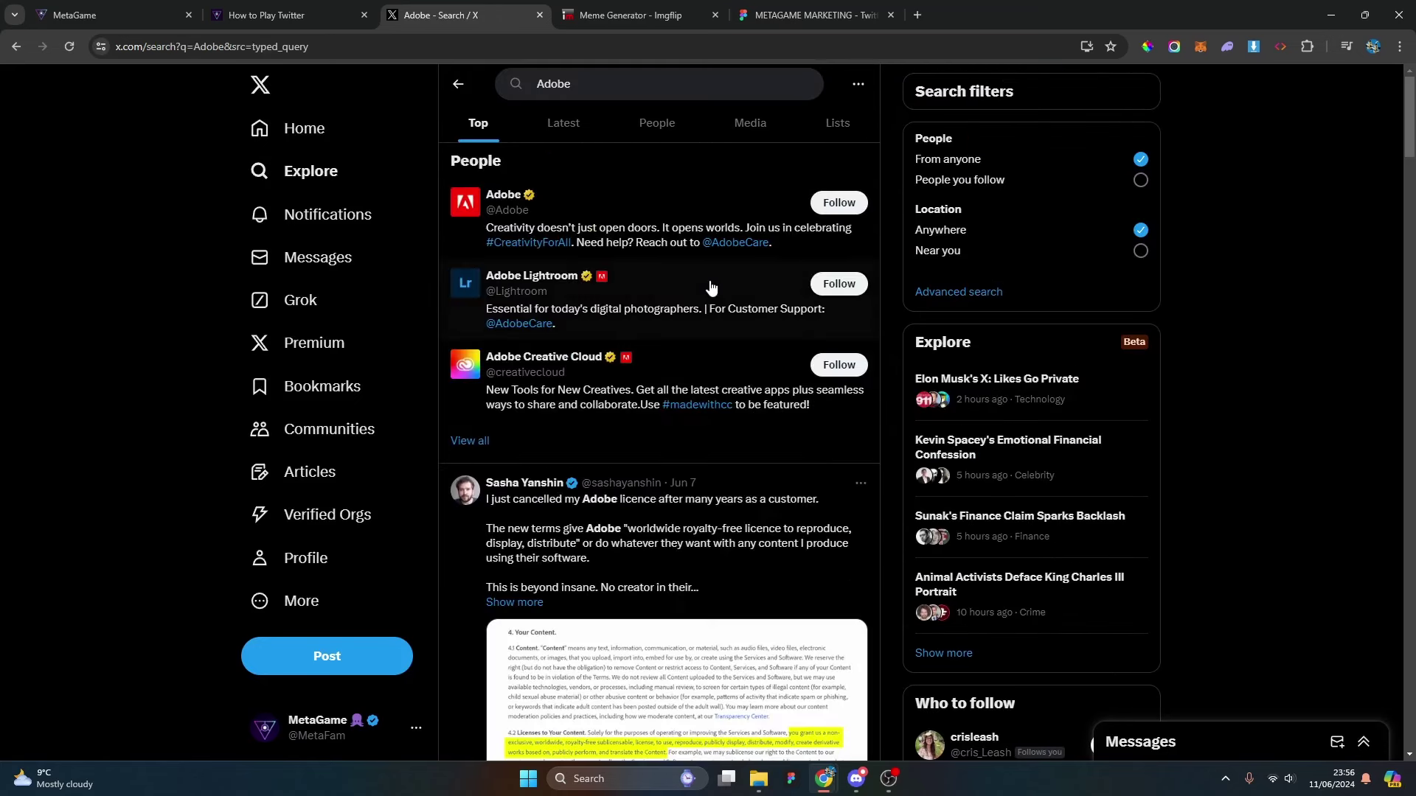
scroll(711, 288, "down", 5)
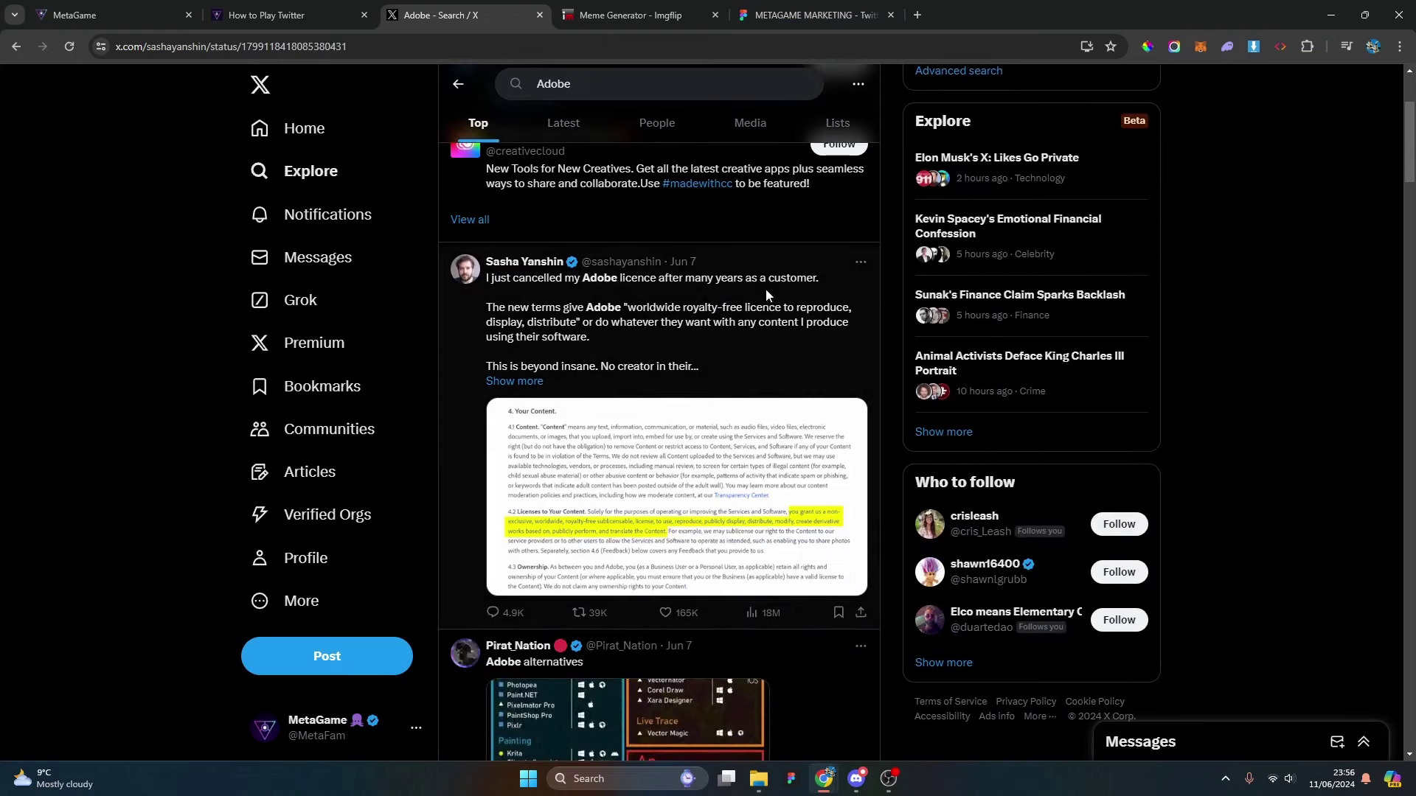
Open the Adobe licence cancellation post and enlarge its highlighted 'Your Content' terms screenshot.
left_click(766, 295)
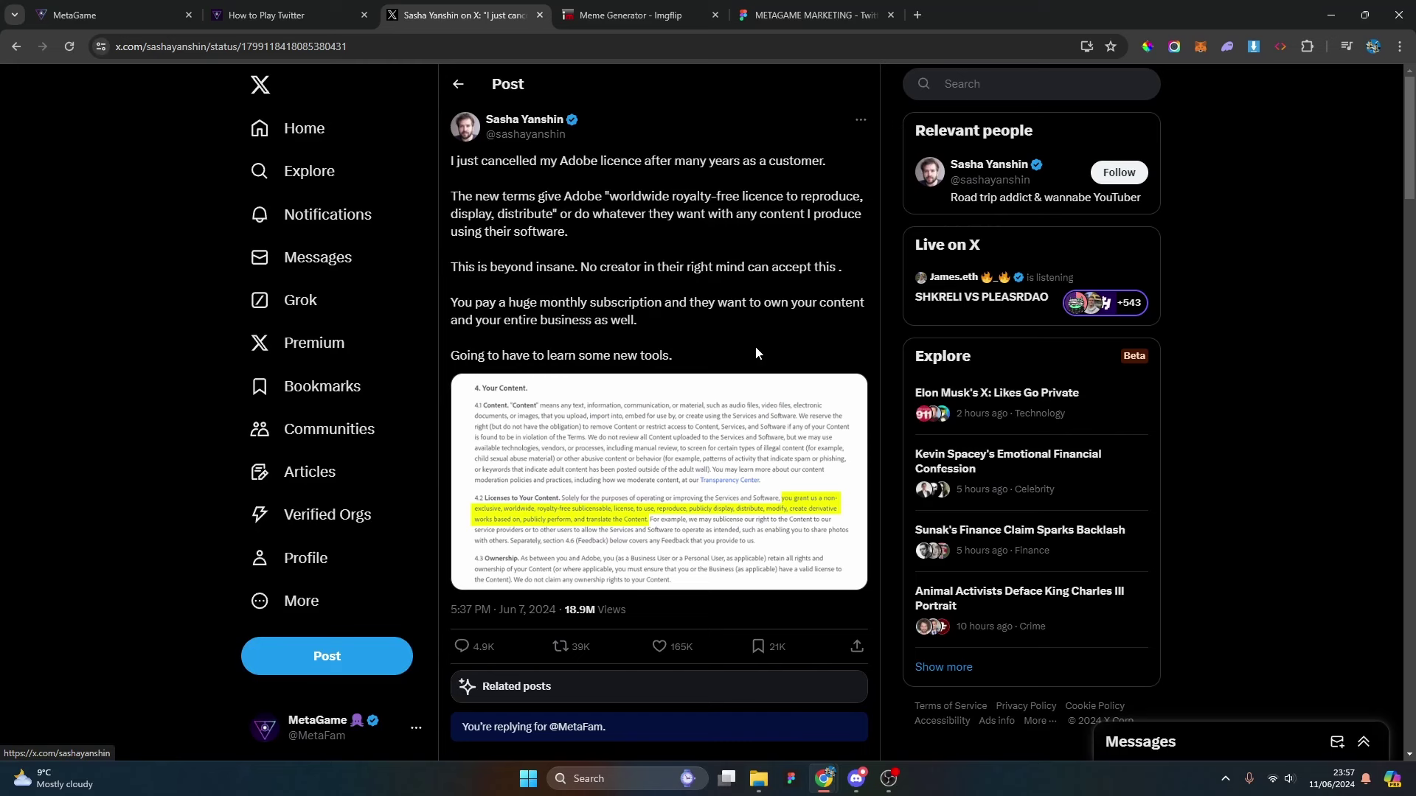
left_click(764, 432)
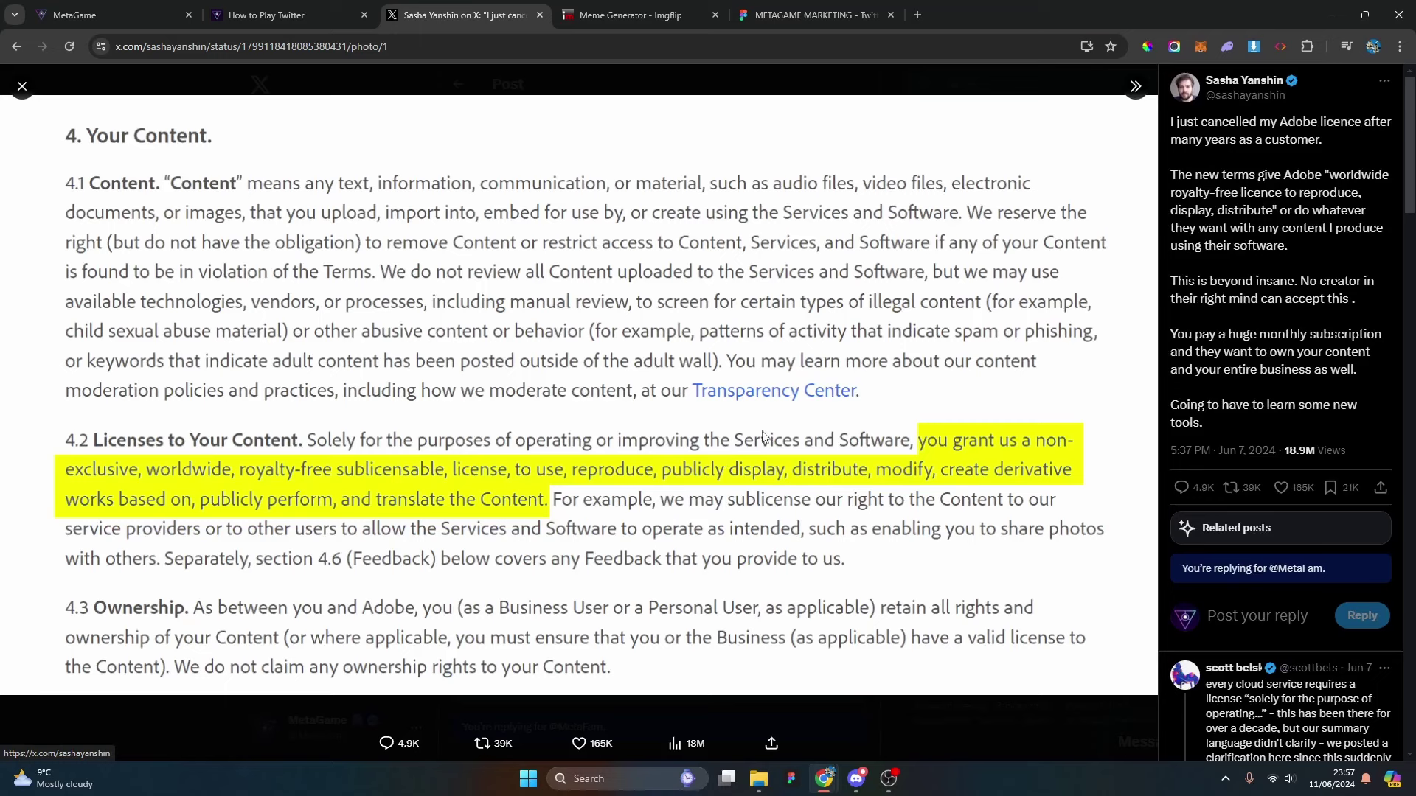
Close the enlarged terms screenshot and scroll down to the Adobe-Alternatives card and chart.
left_click(24, 91)
scroll(740, 295, "down", 6)
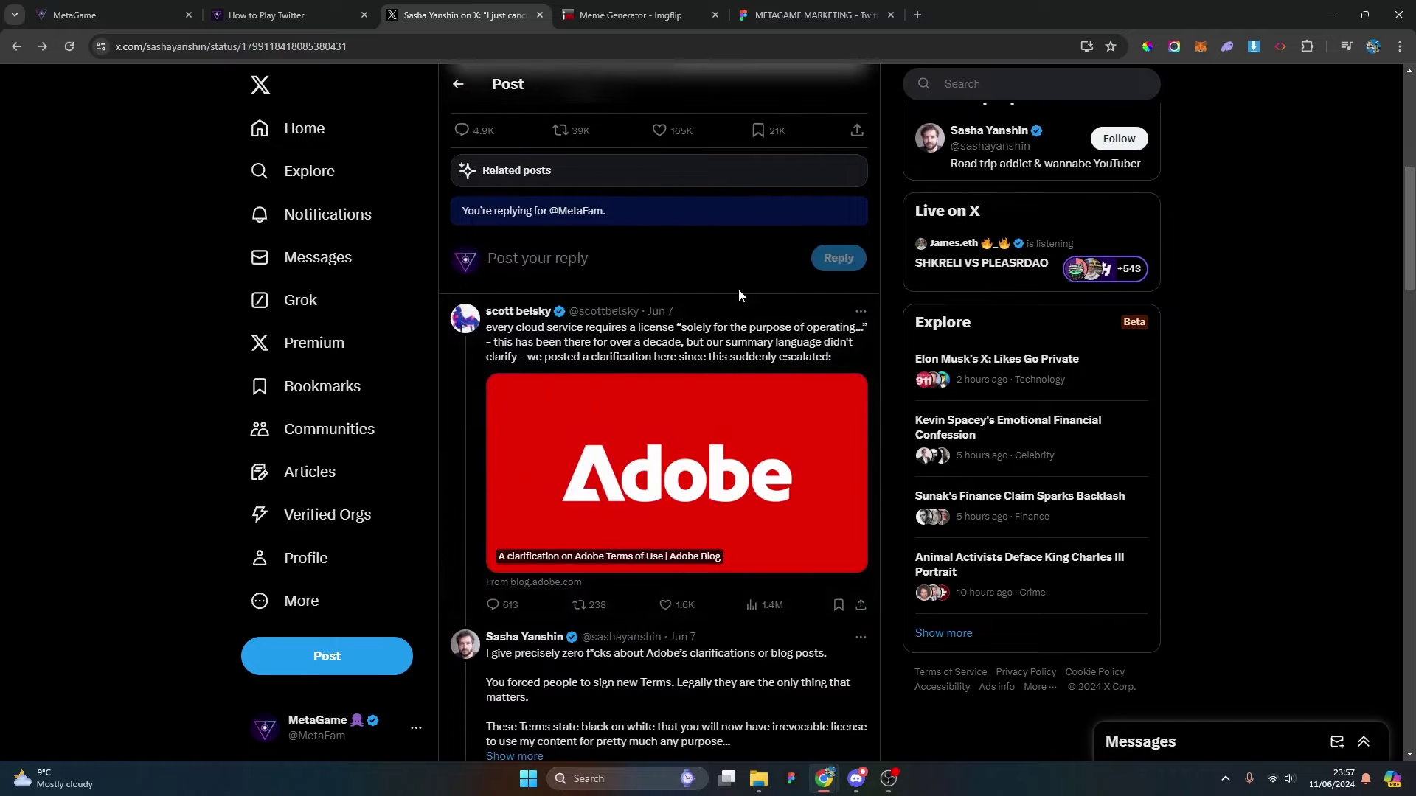
scroll(740, 295, "down", 15)
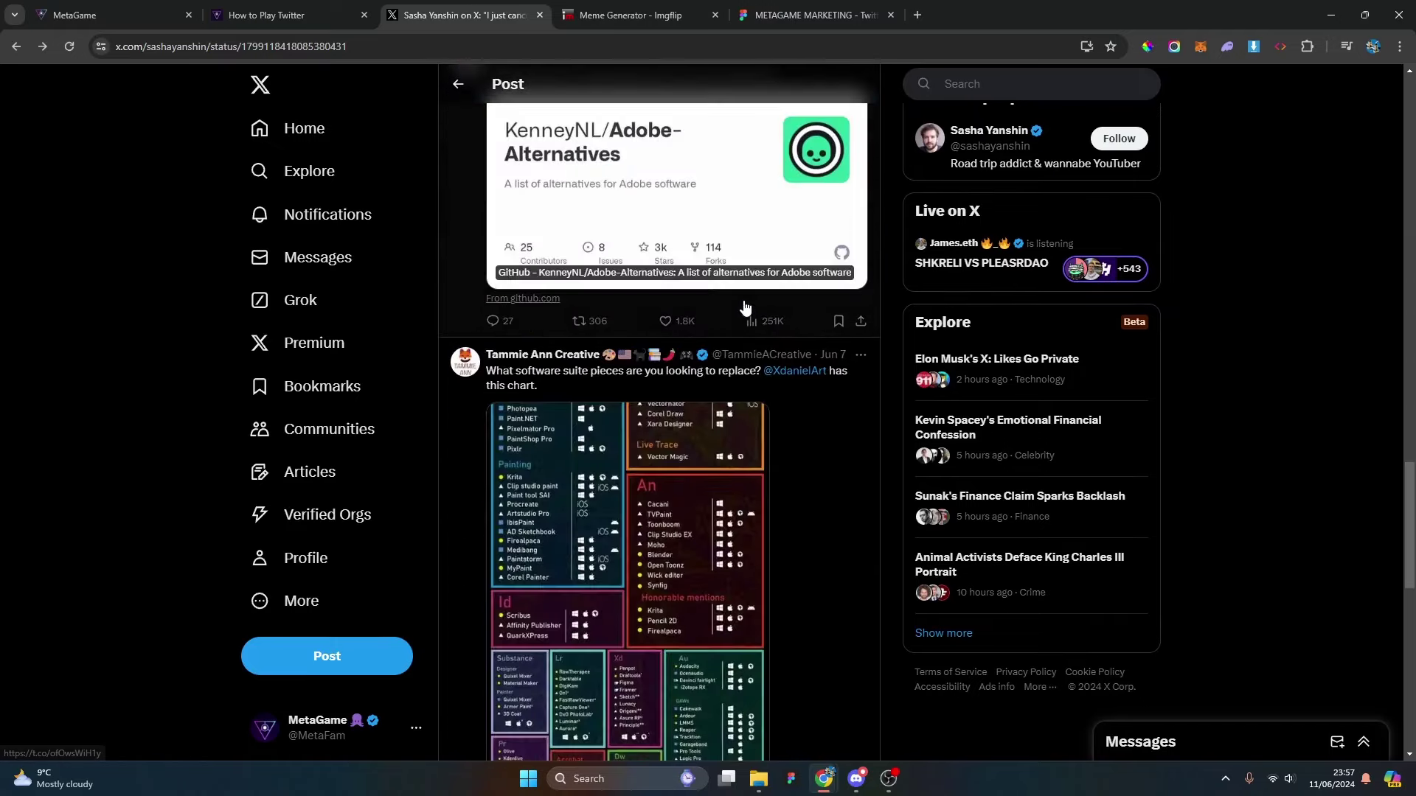
scroll(745, 309, "down", 15)
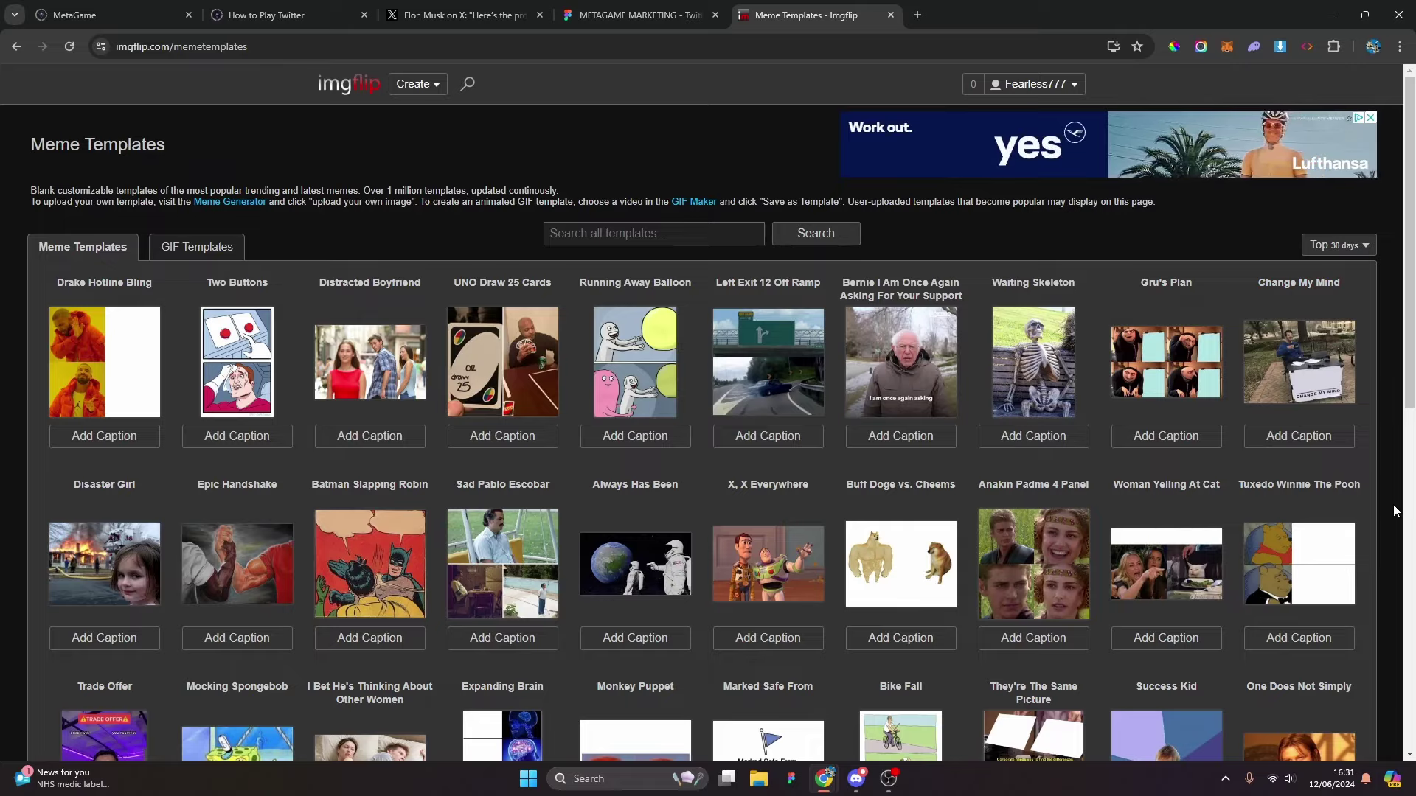
Page through the meme templates and choose the Spongebob 'Ight Imma Head Out' template.
scroll(1394, 510, "down", 6)
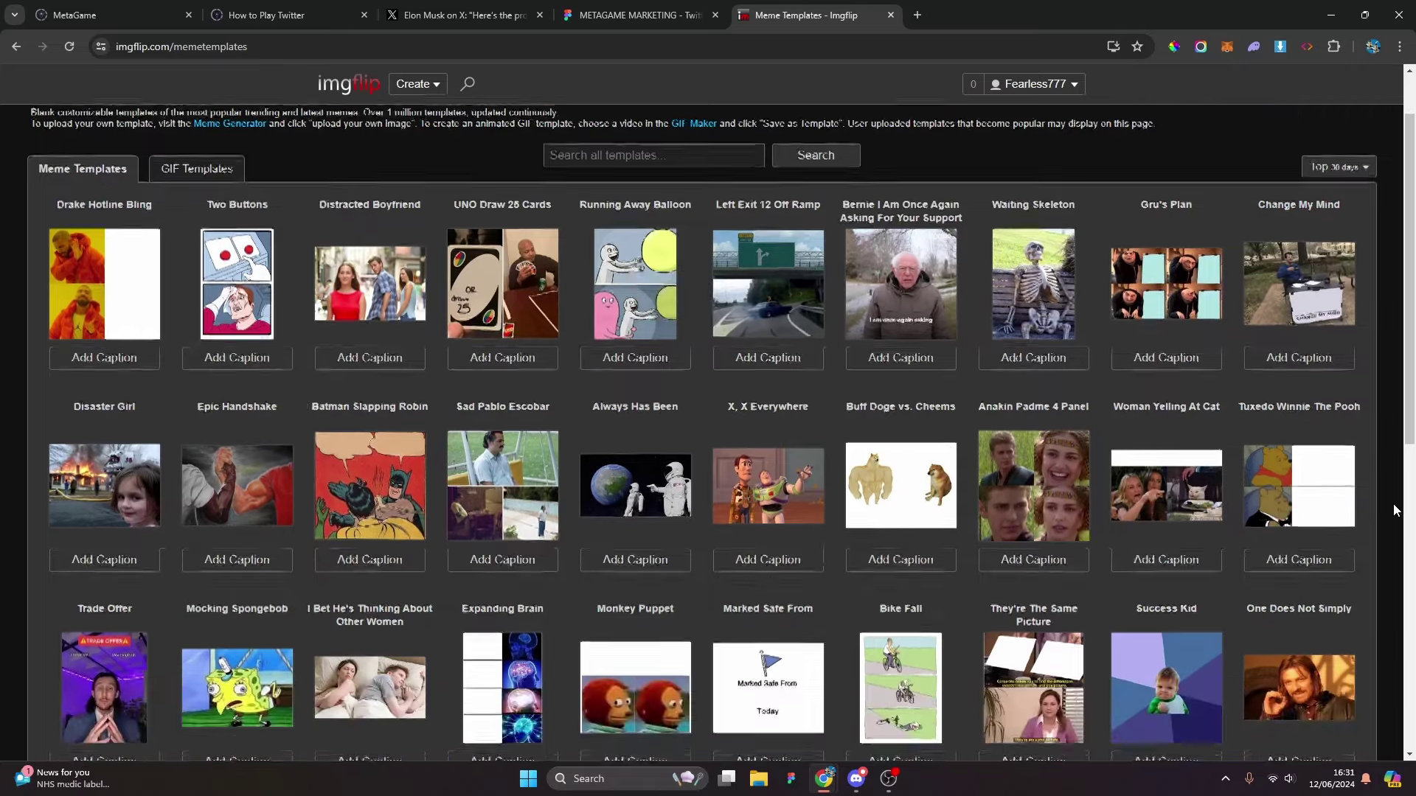
scroll(1393, 505, "down", 1)
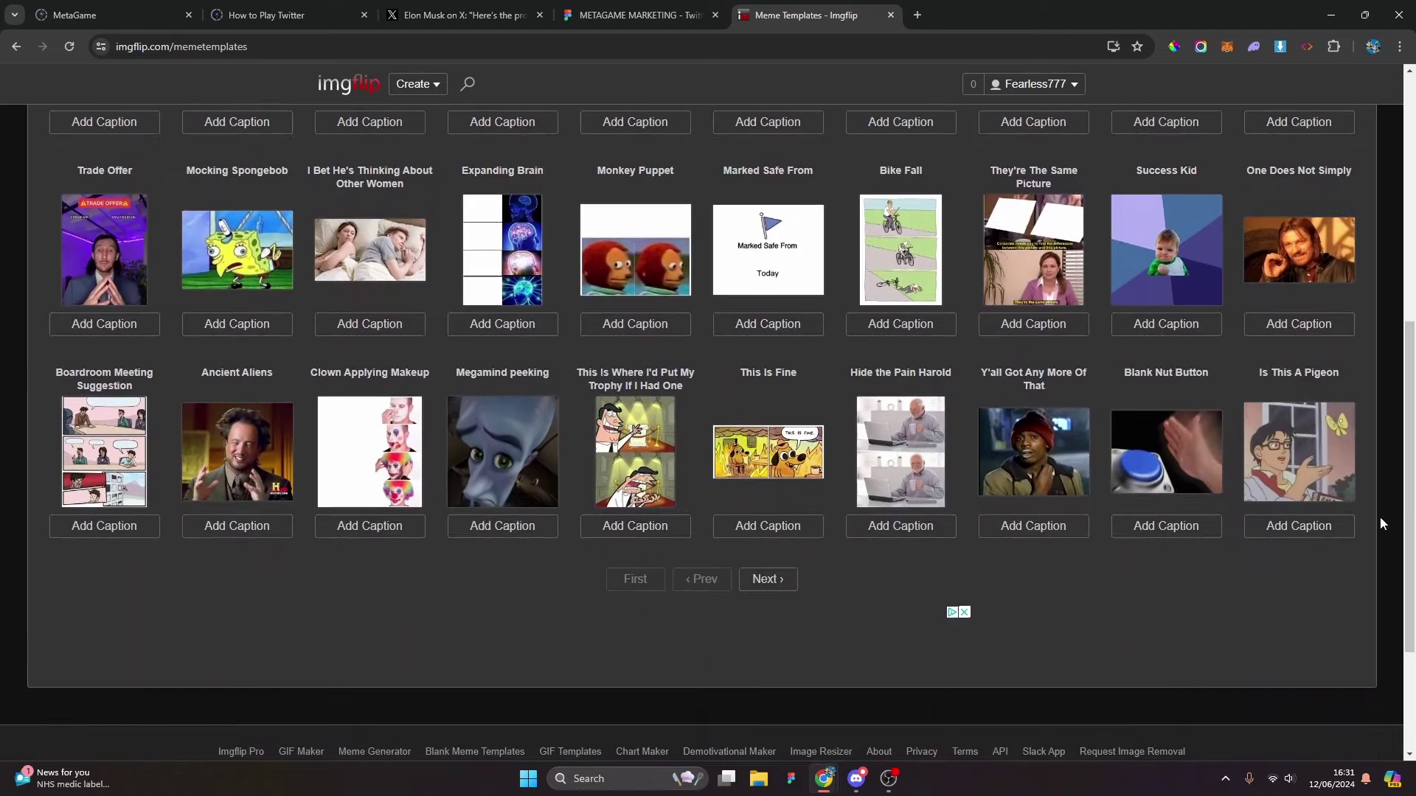
left_click(783, 578)
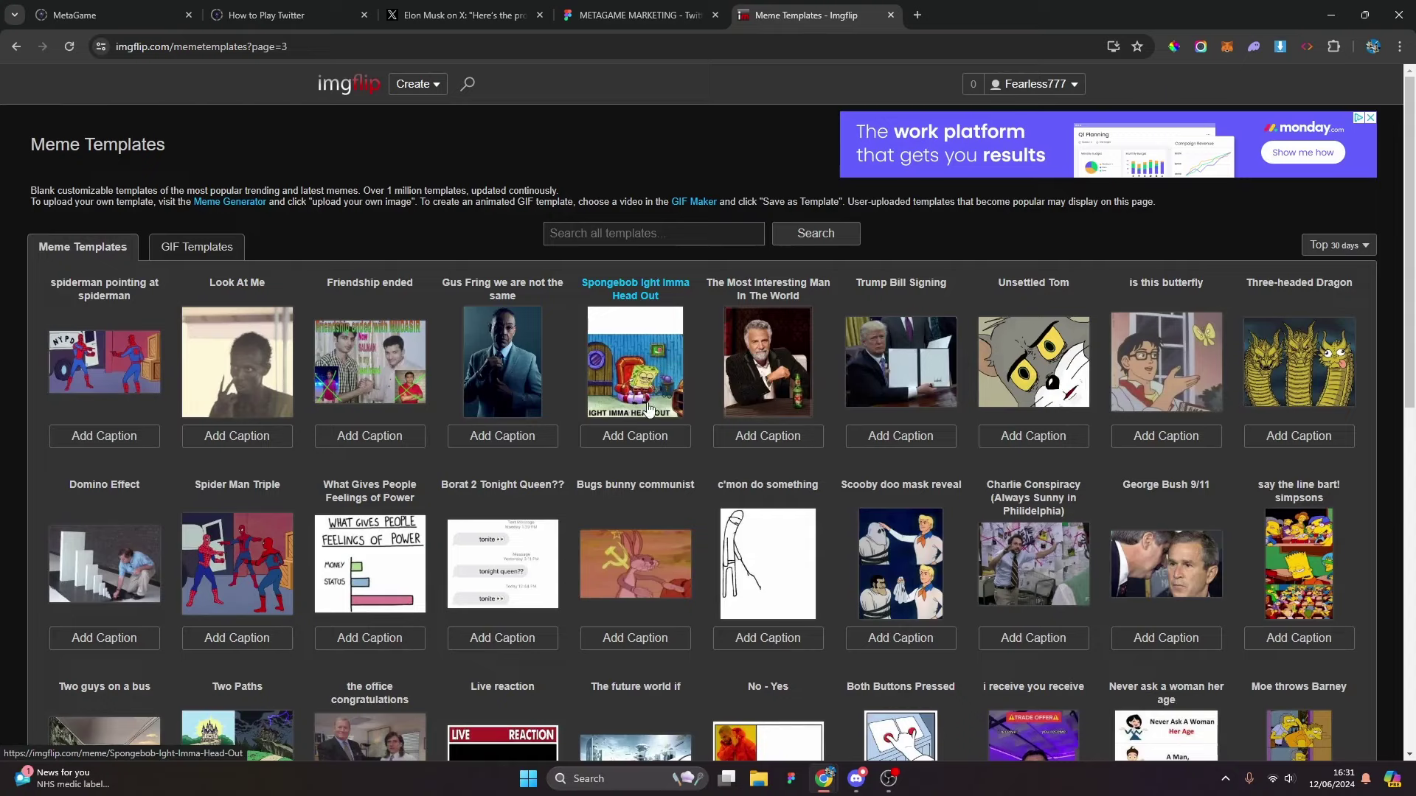
left_click(661, 442)
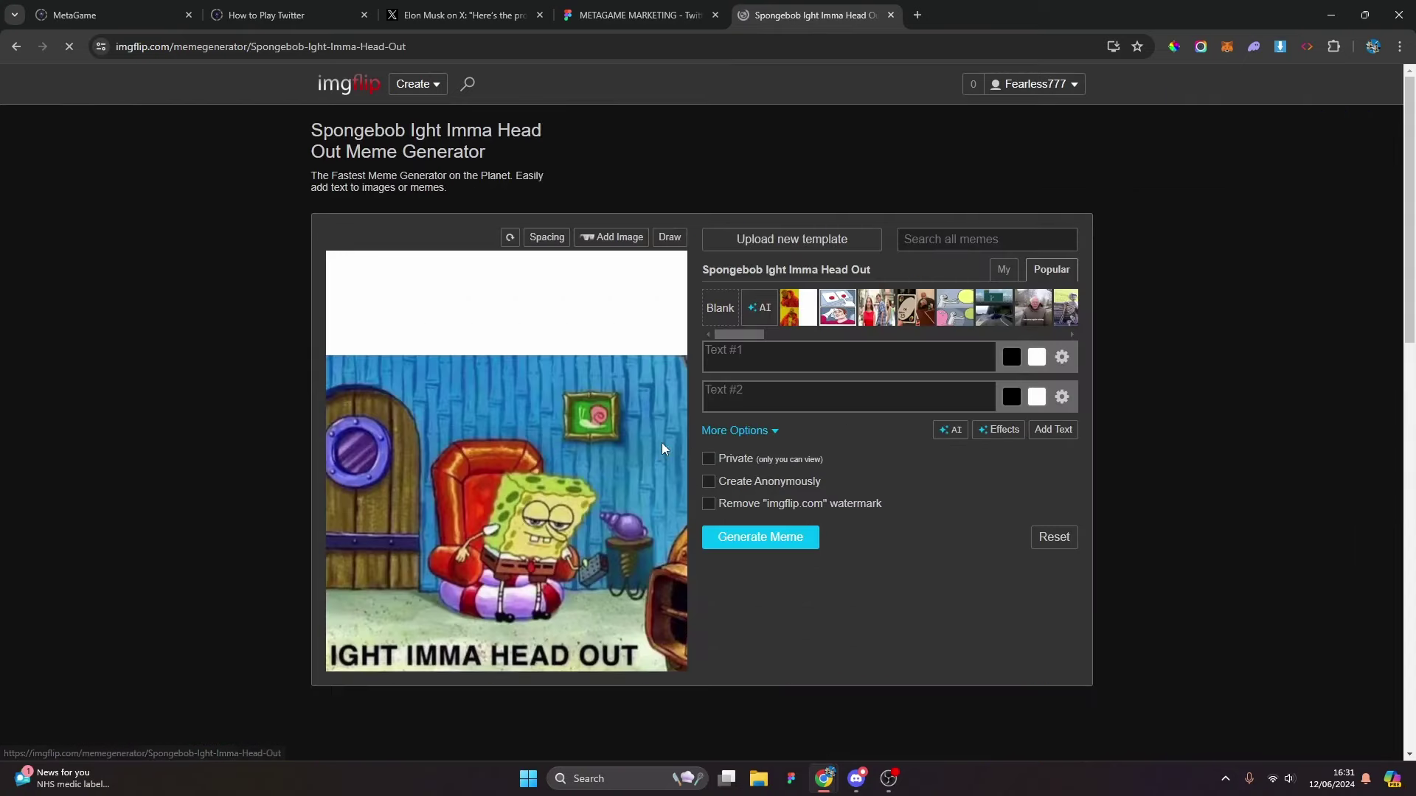
Enter the top caption 'Nonstop Surveillance Capitalism', correcting the misspelled 'Capitlaism'.
left_click(759, 362)
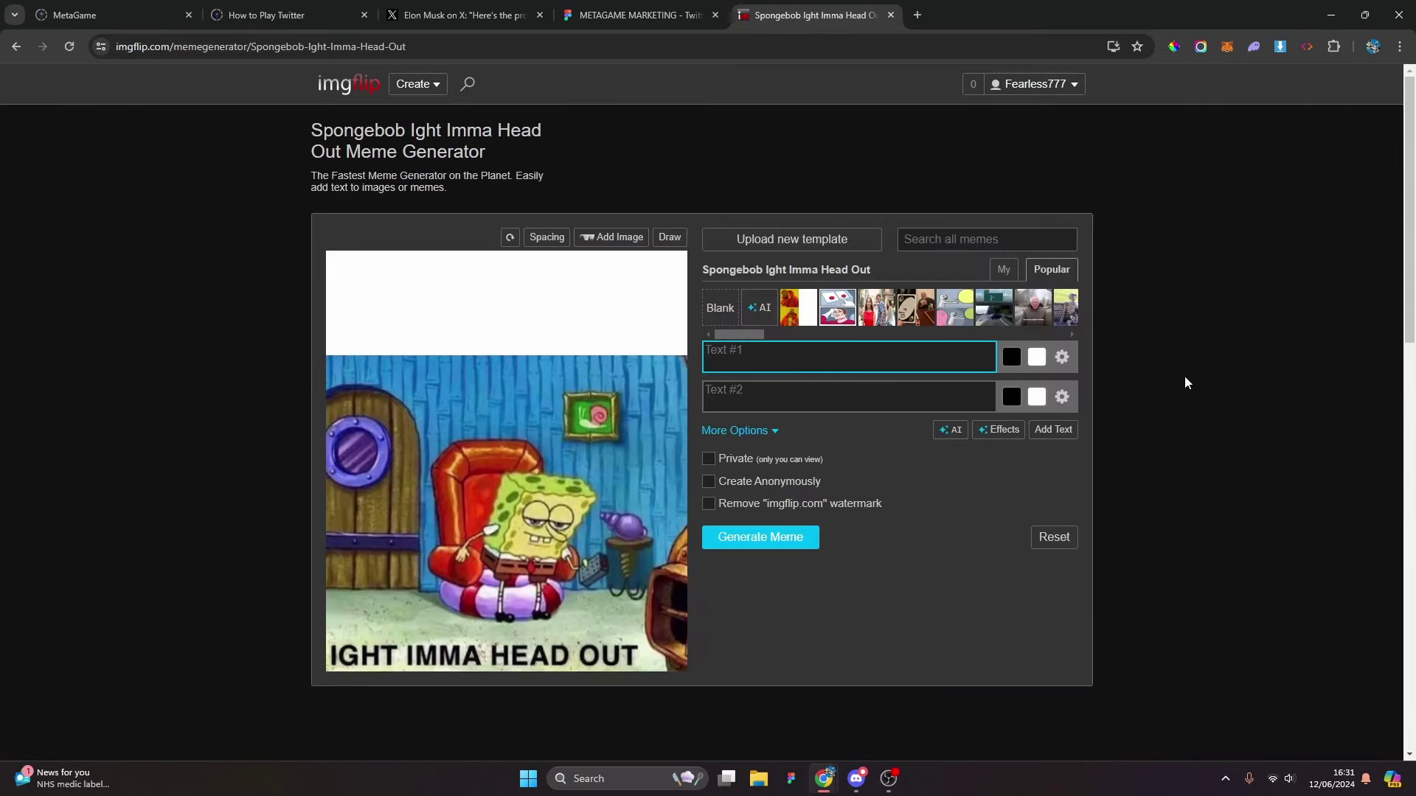
type("Nonstop")
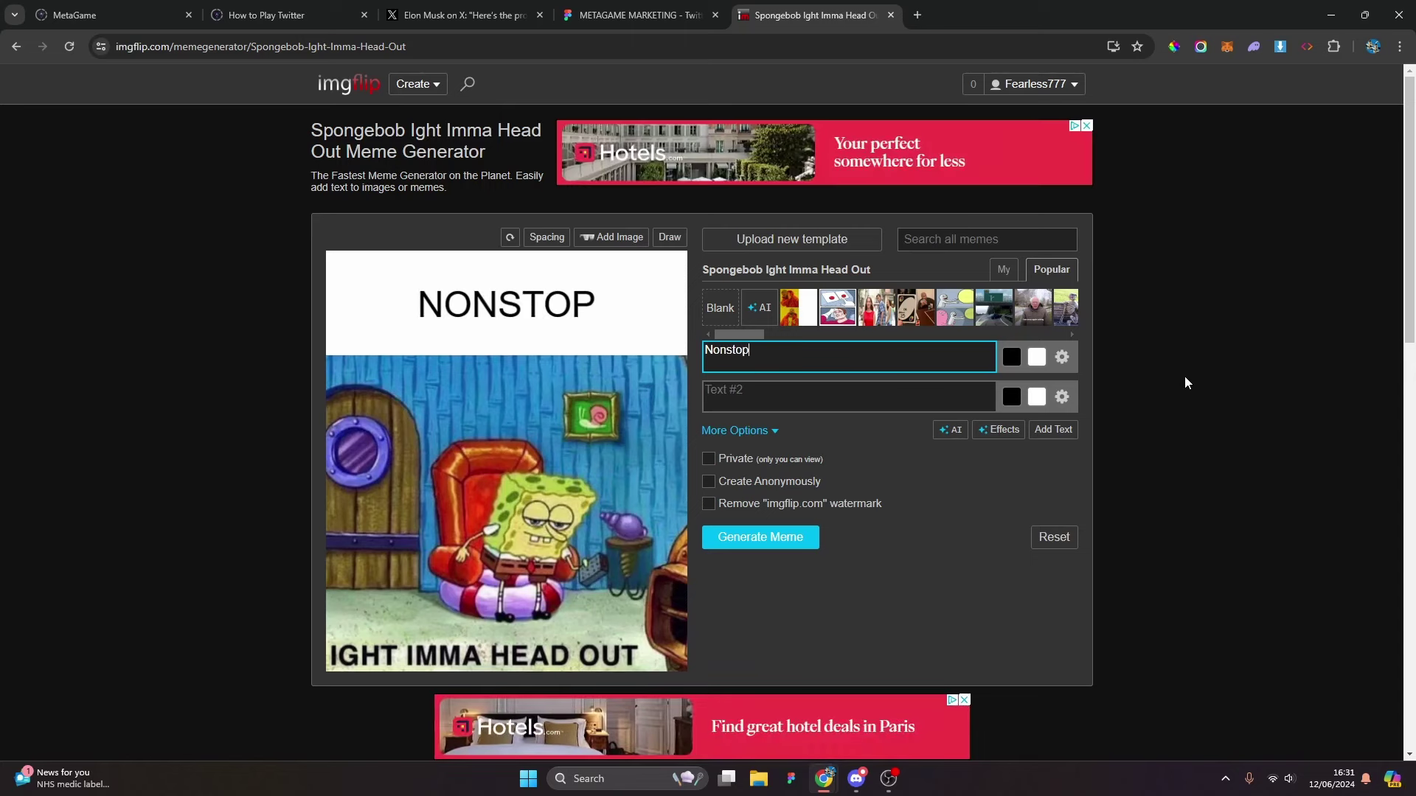
type(" Surve")
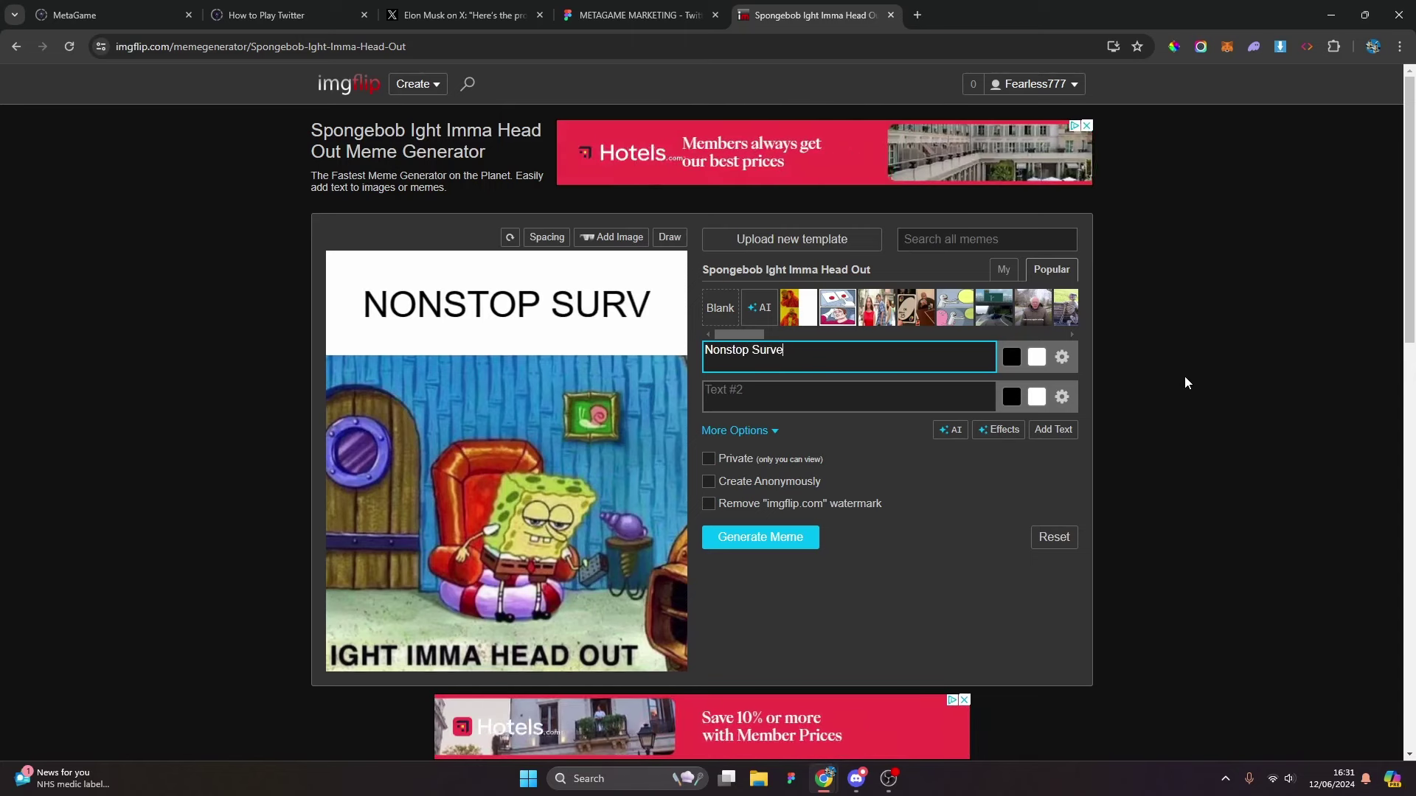
type("illance C")
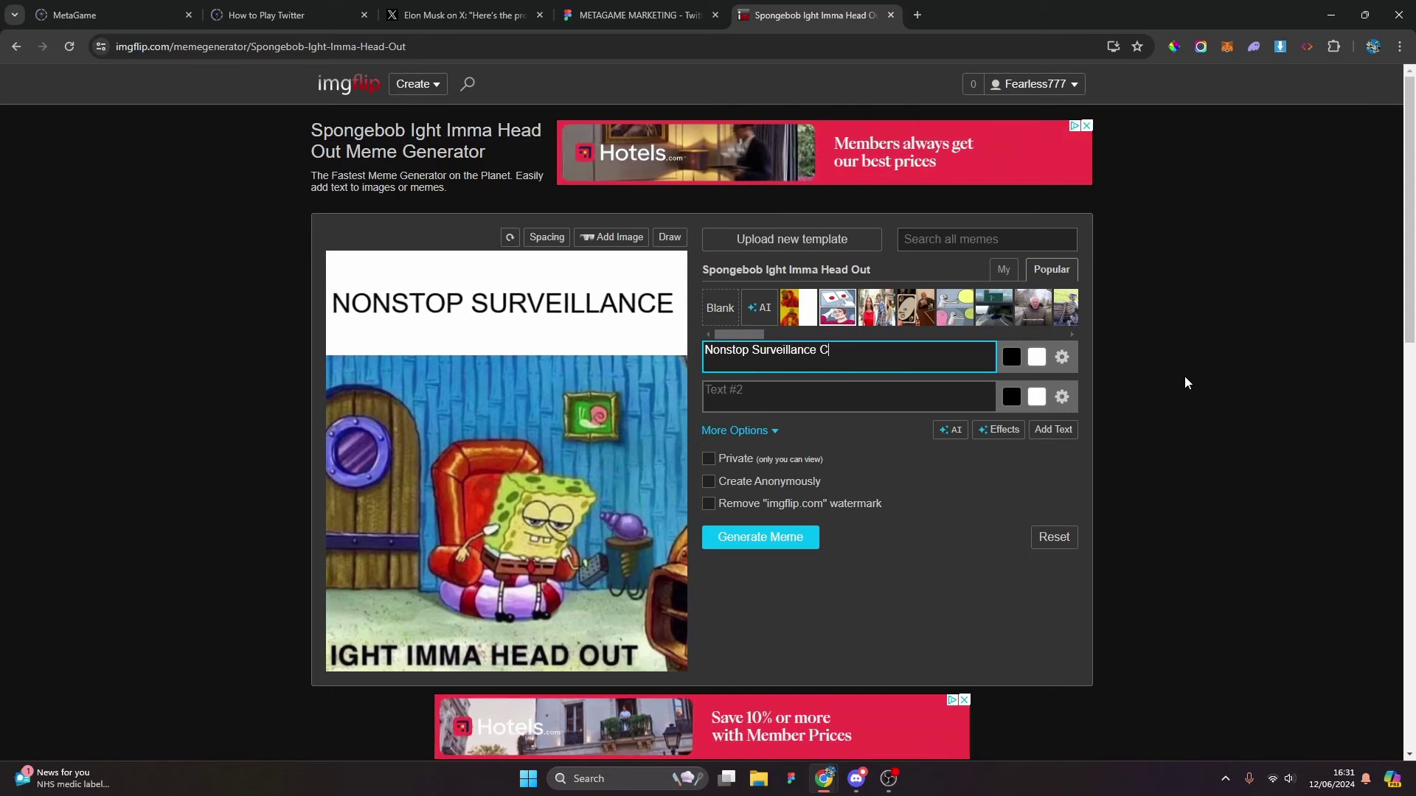
type("ap")
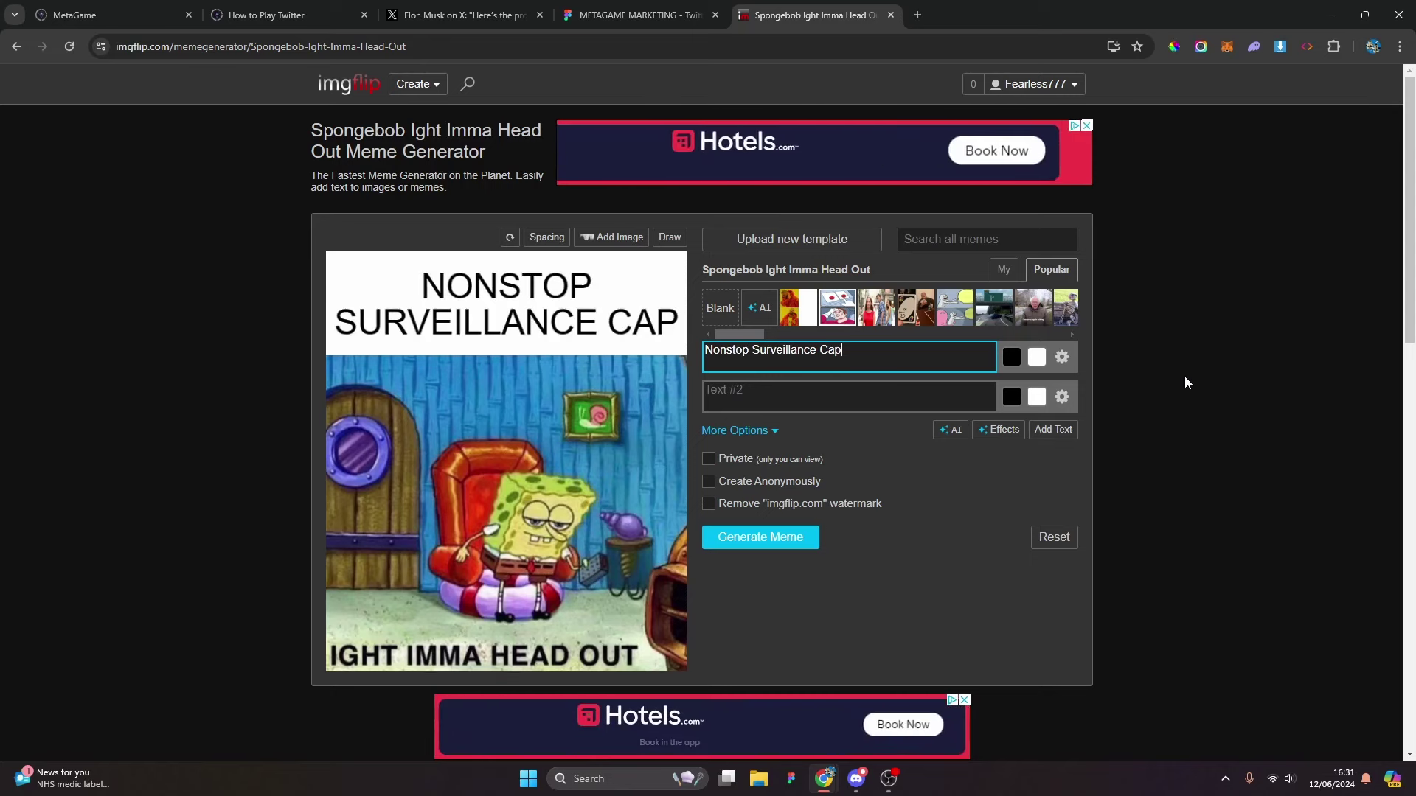
type("itlaism")
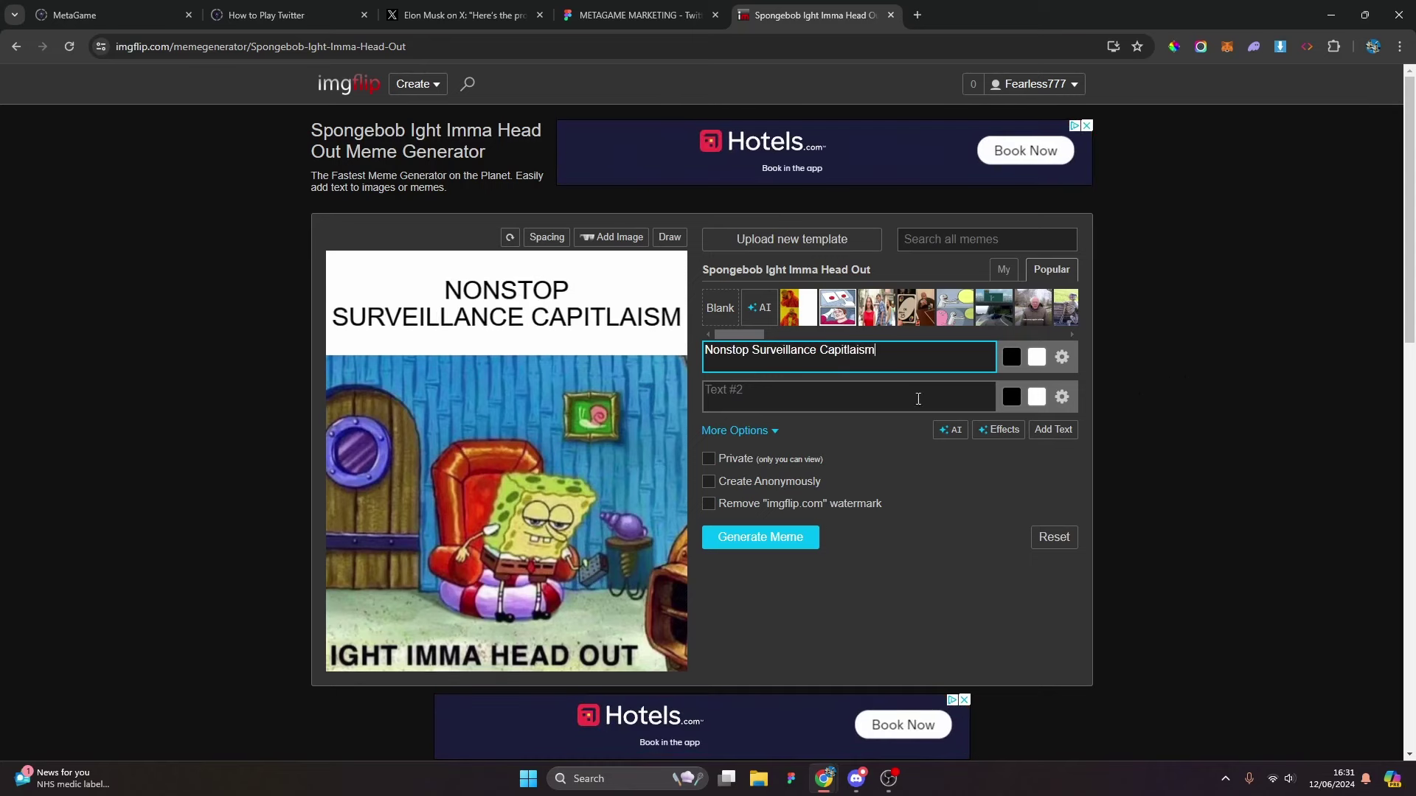
double_click(851, 352)
type("Capita")
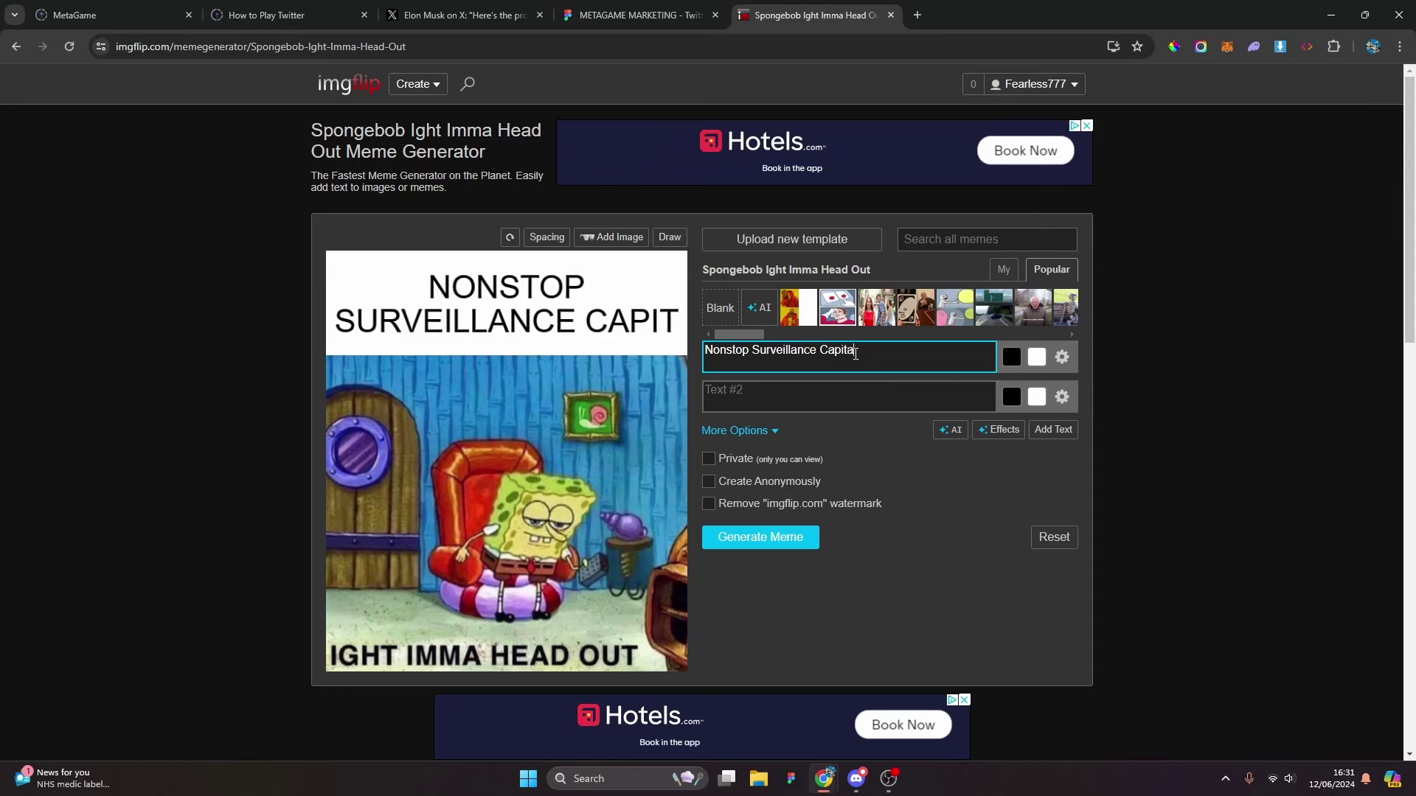
type("lism")
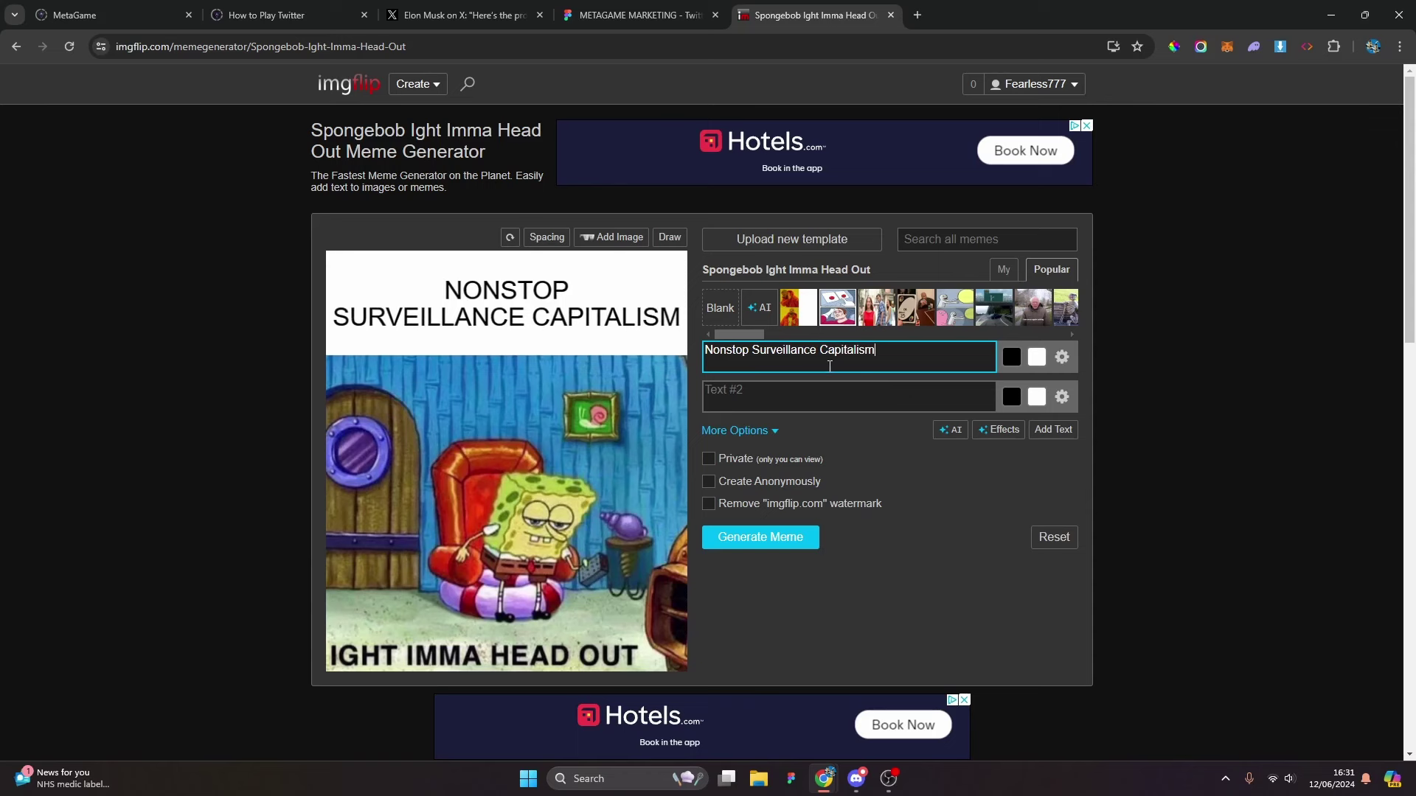
double_click(783, 349)
right_click(783, 350)
Generate the Spongebob meme and copy the finished image to the clipboard.
left_click(751, 542)
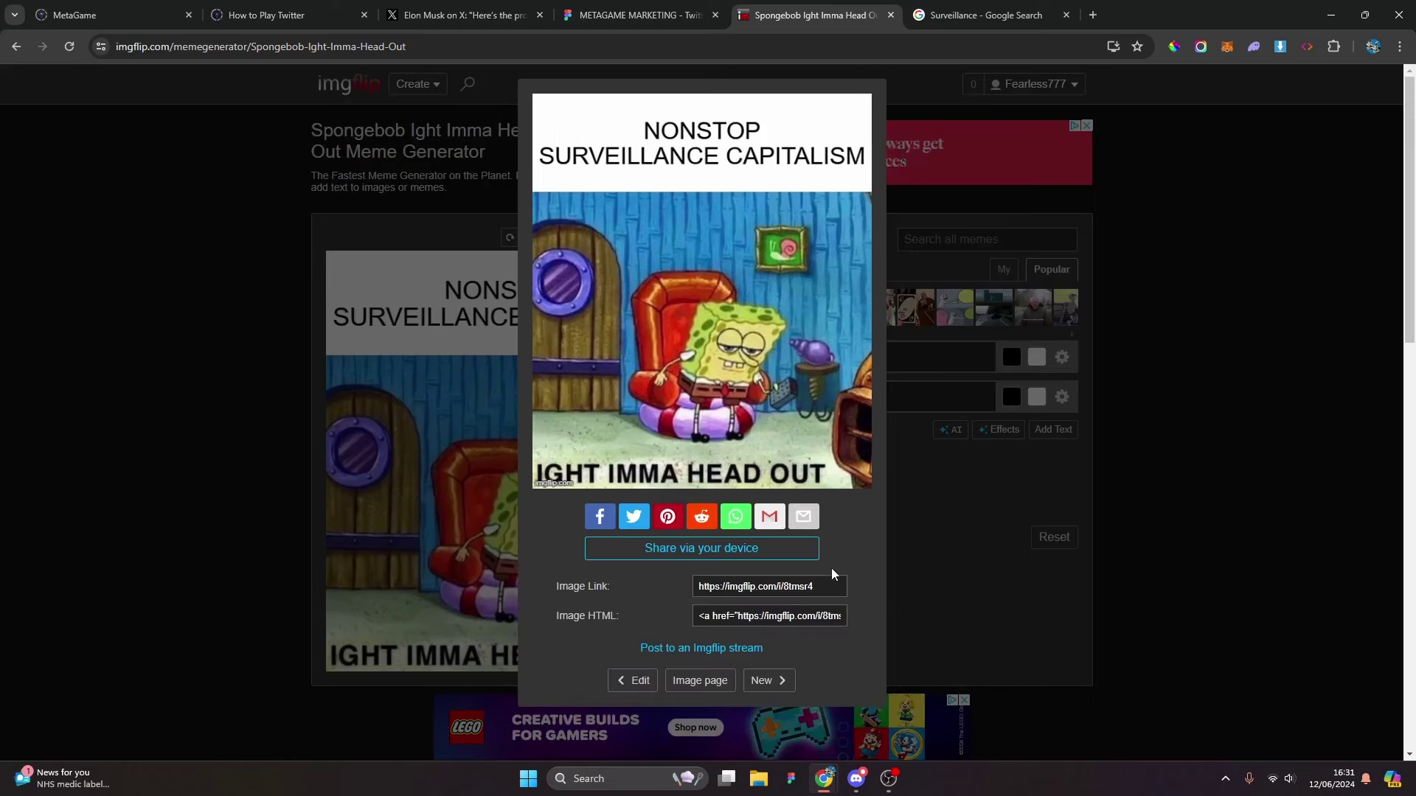
right_click(801, 313)
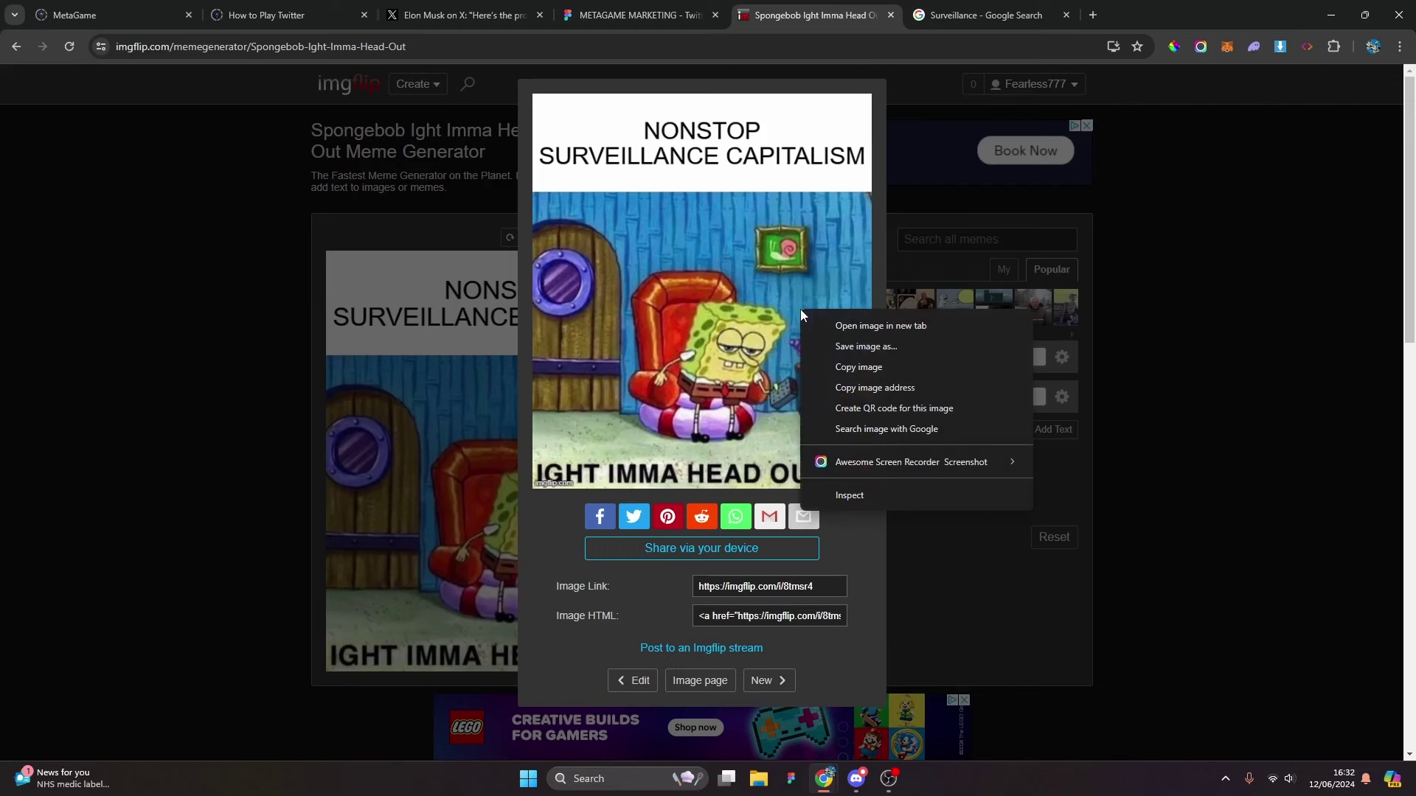
left_click(860, 367)
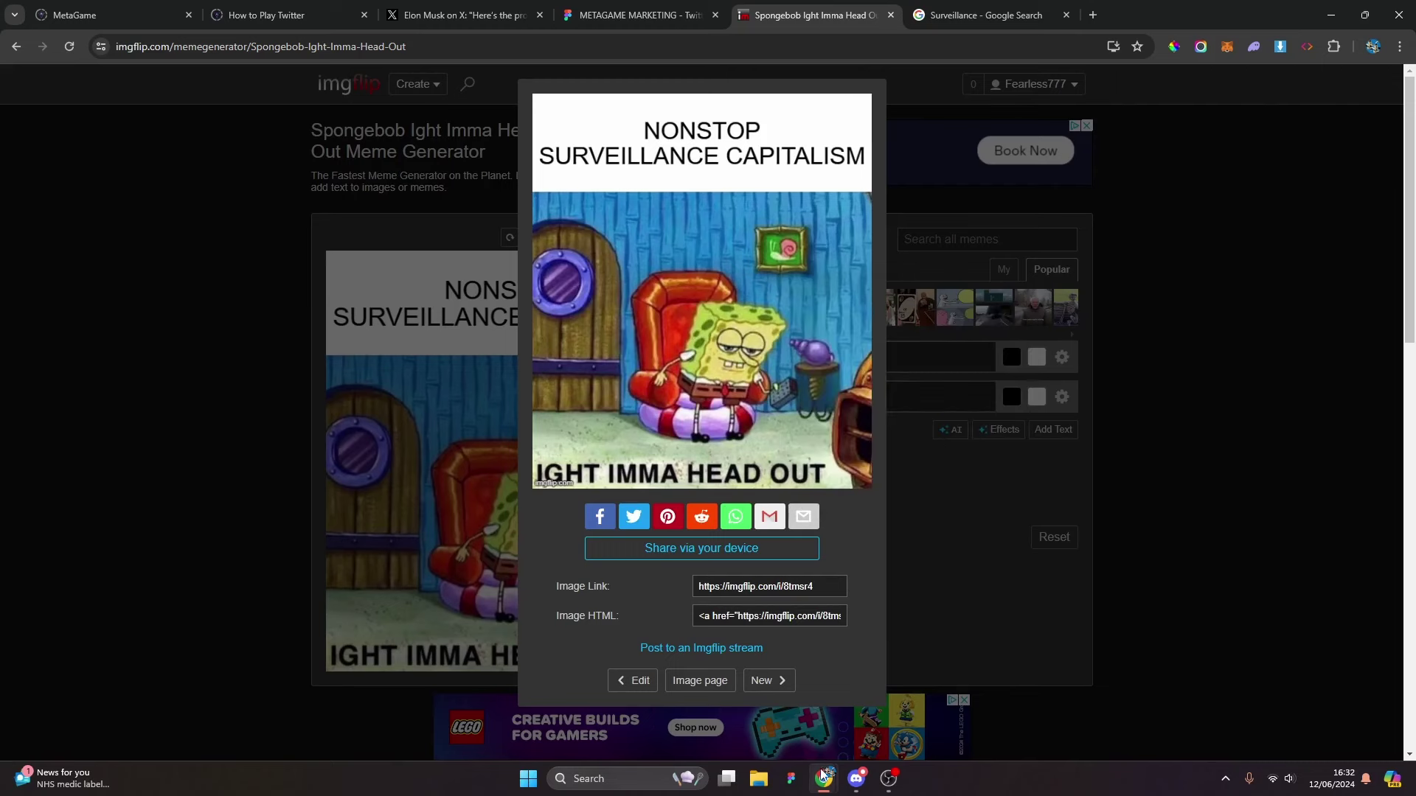
left_click(791, 779)
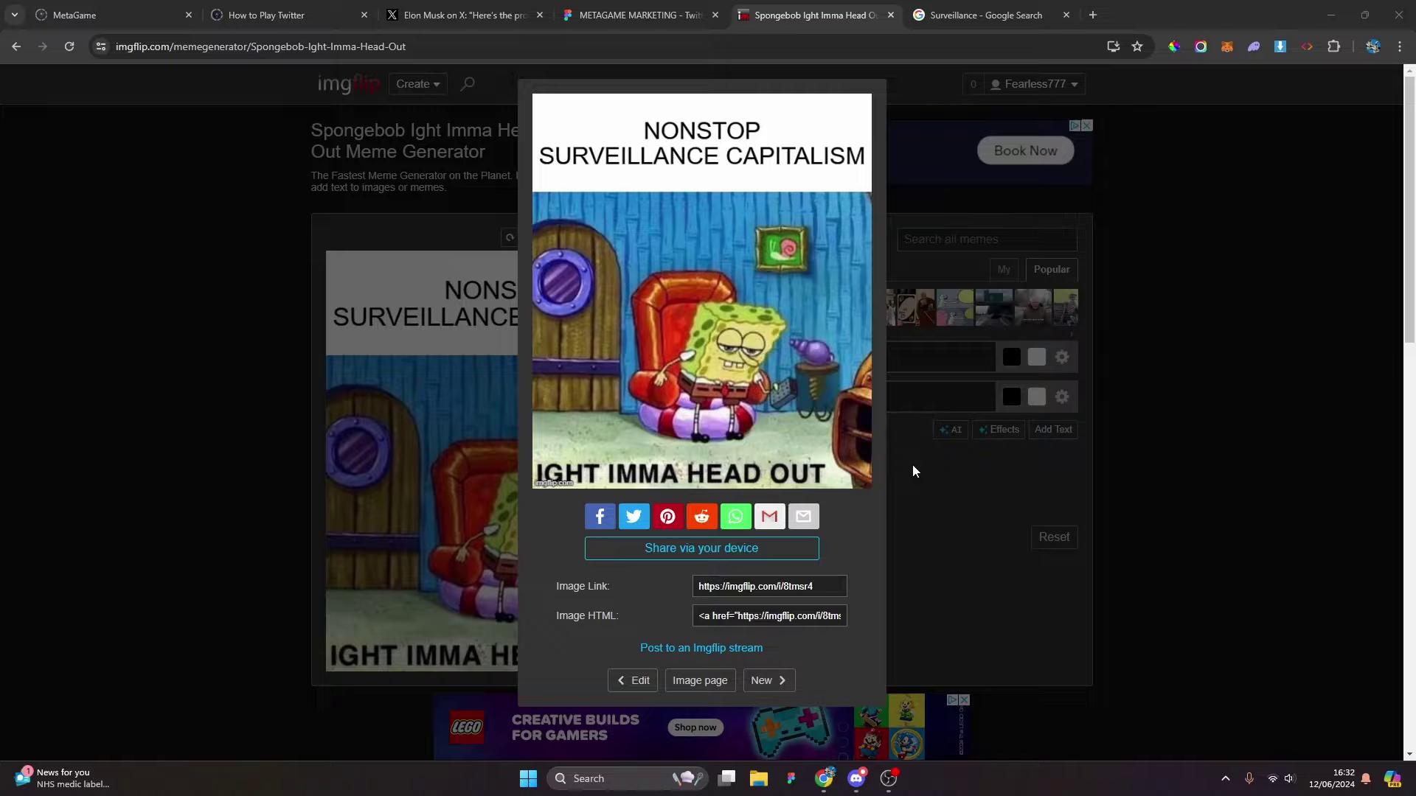
Create a new blank Figma design and paste the SpongeBob meme as its first image.
key("ctrl+n")
key("ctrl+v")
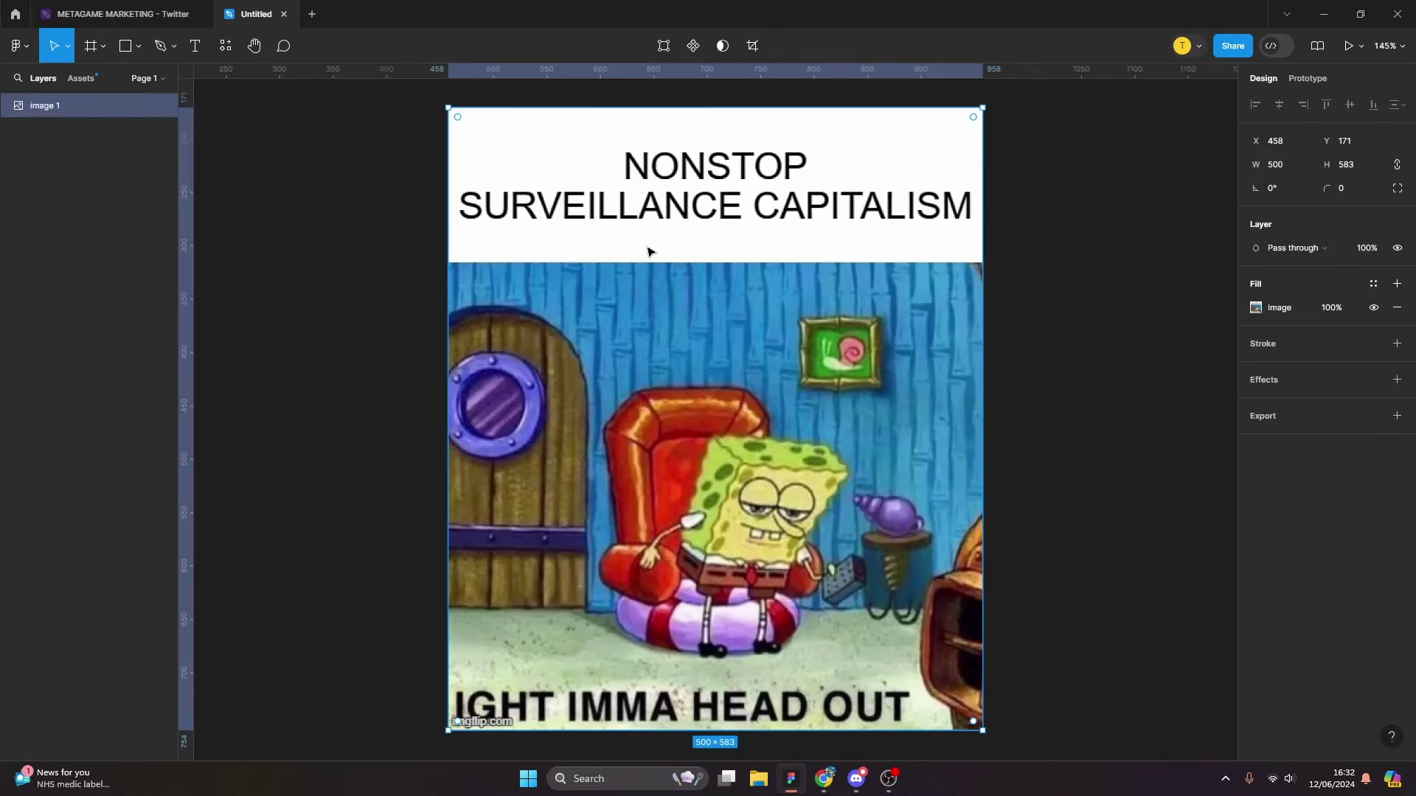
scroll(647, 336, "down", 5)
scroll(1106, 306, "up", 3)
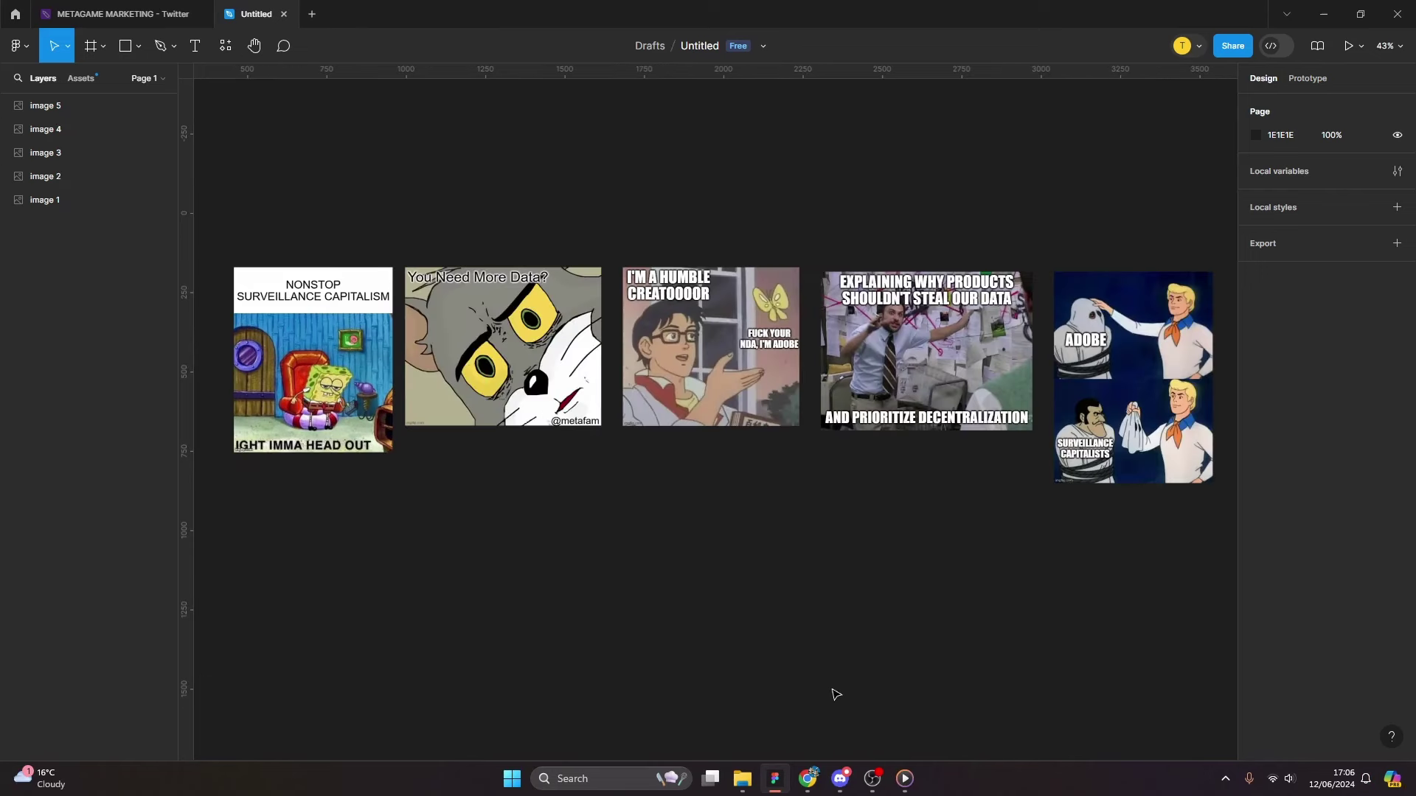
scroll(309, 498, "up", 1)
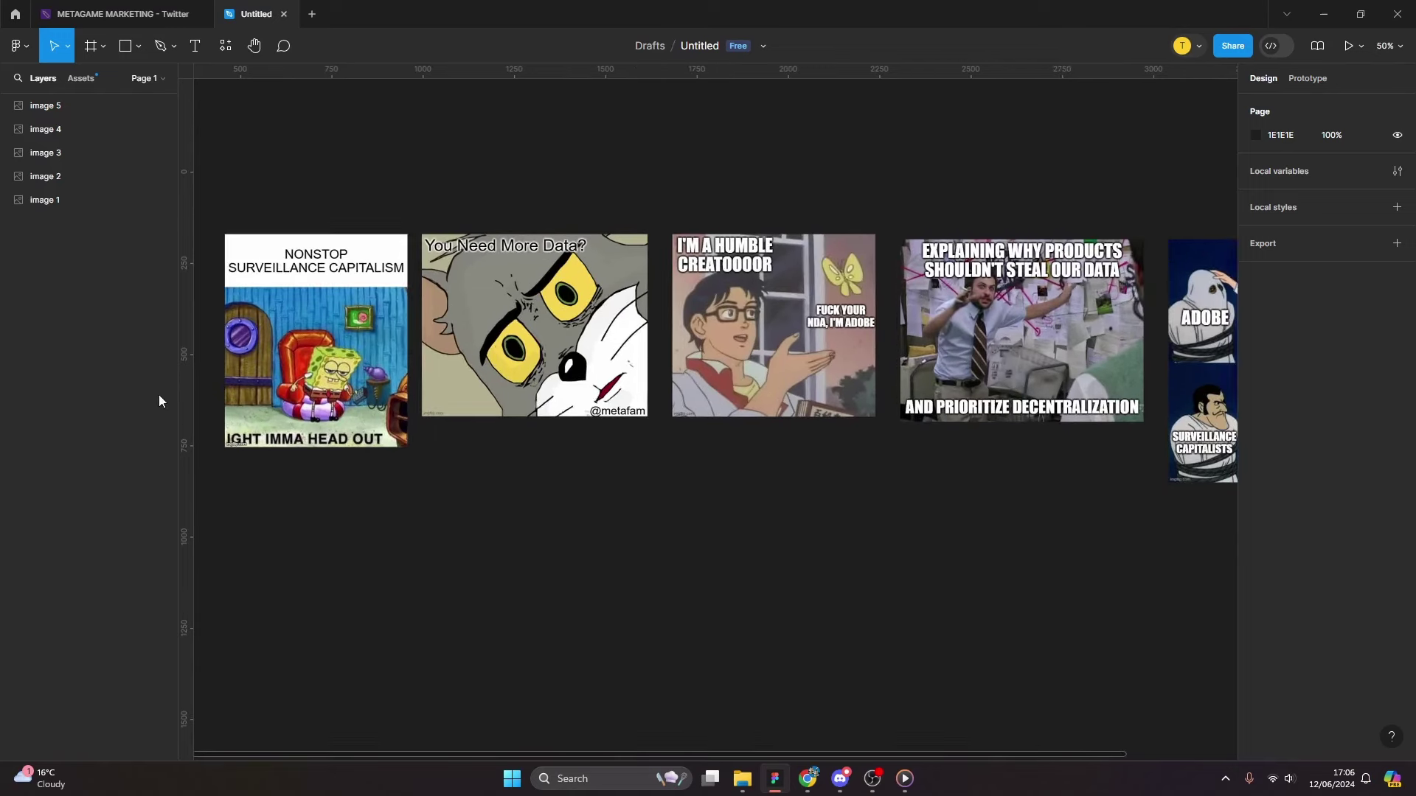
scroll(246, 398, "up", 1)
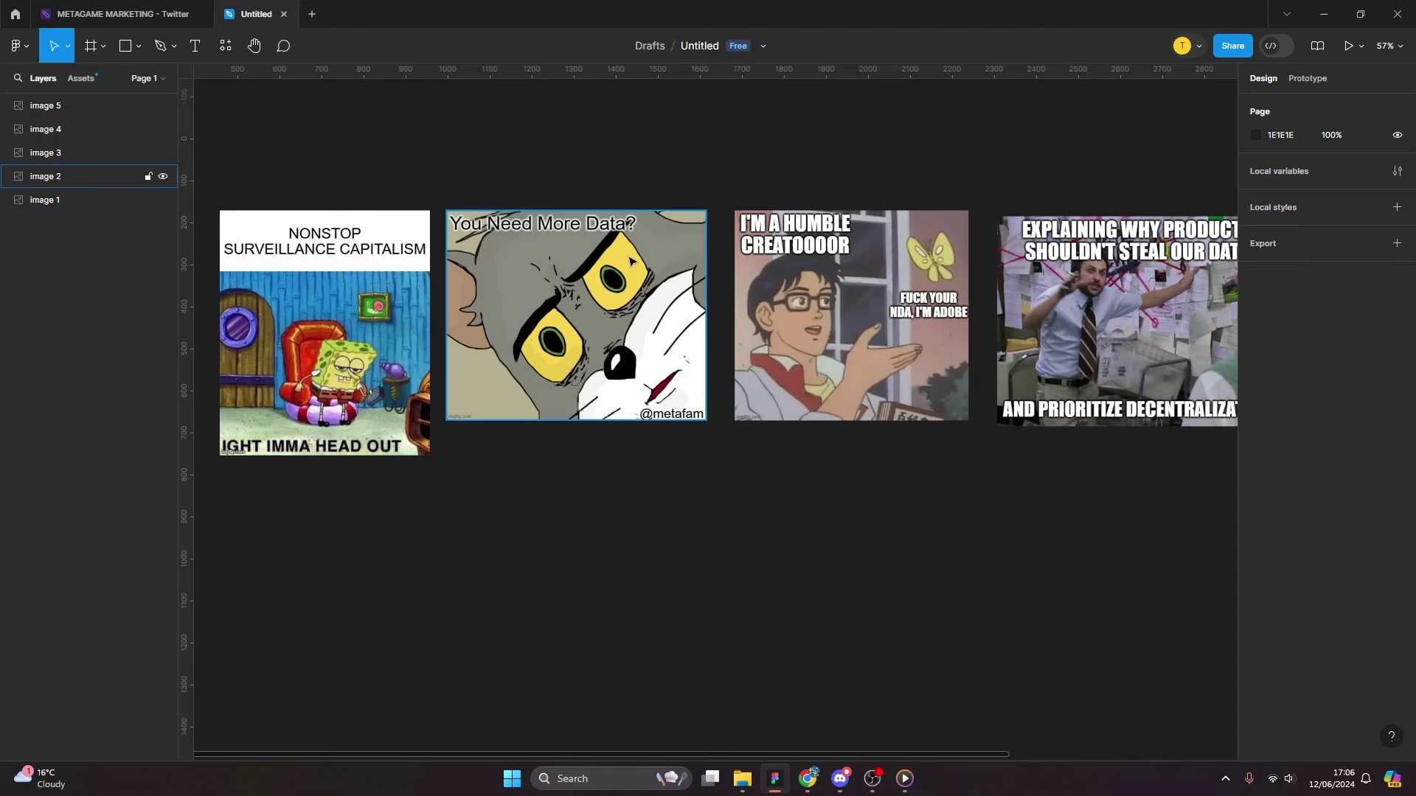
scroll(618, 246, "up", 1)
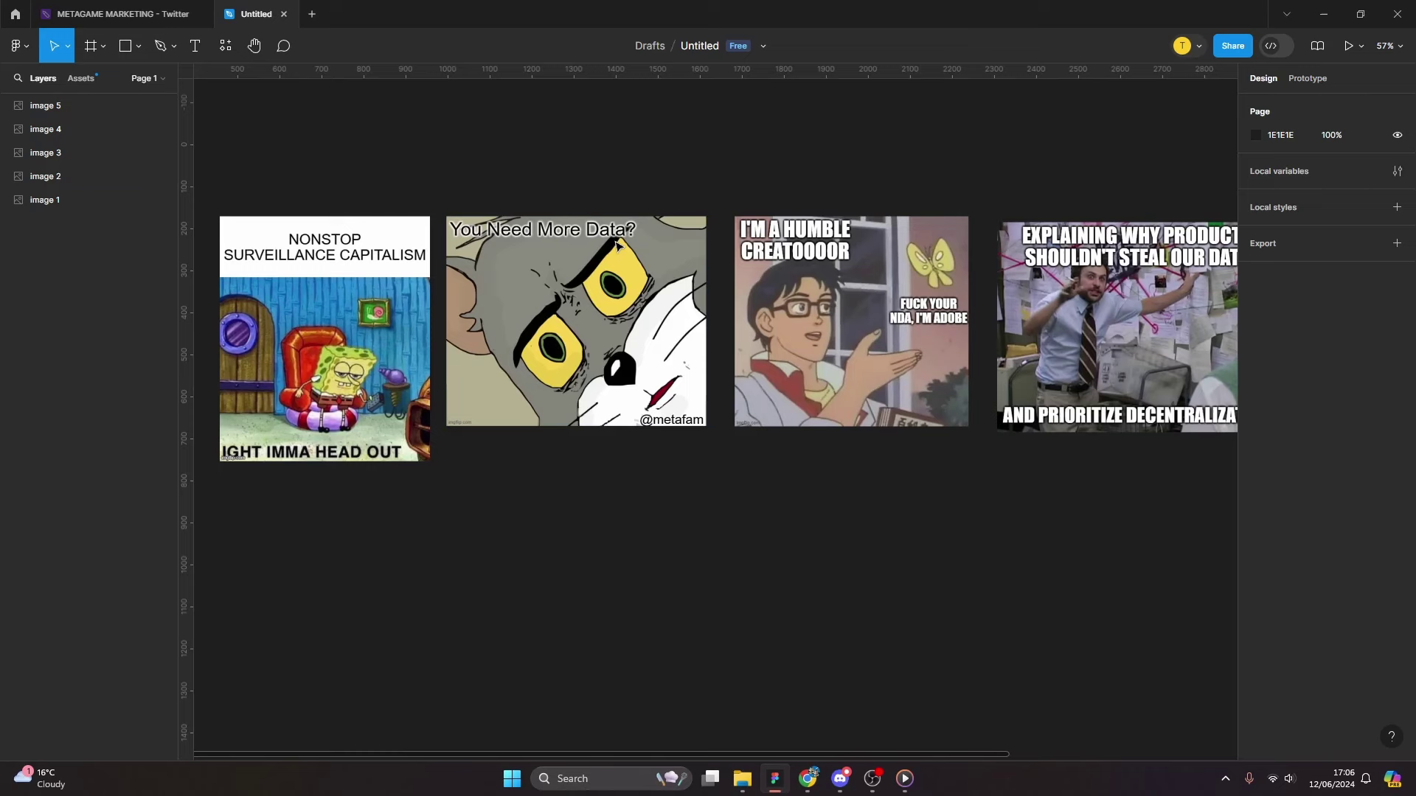
scroll(618, 295, "up", 5)
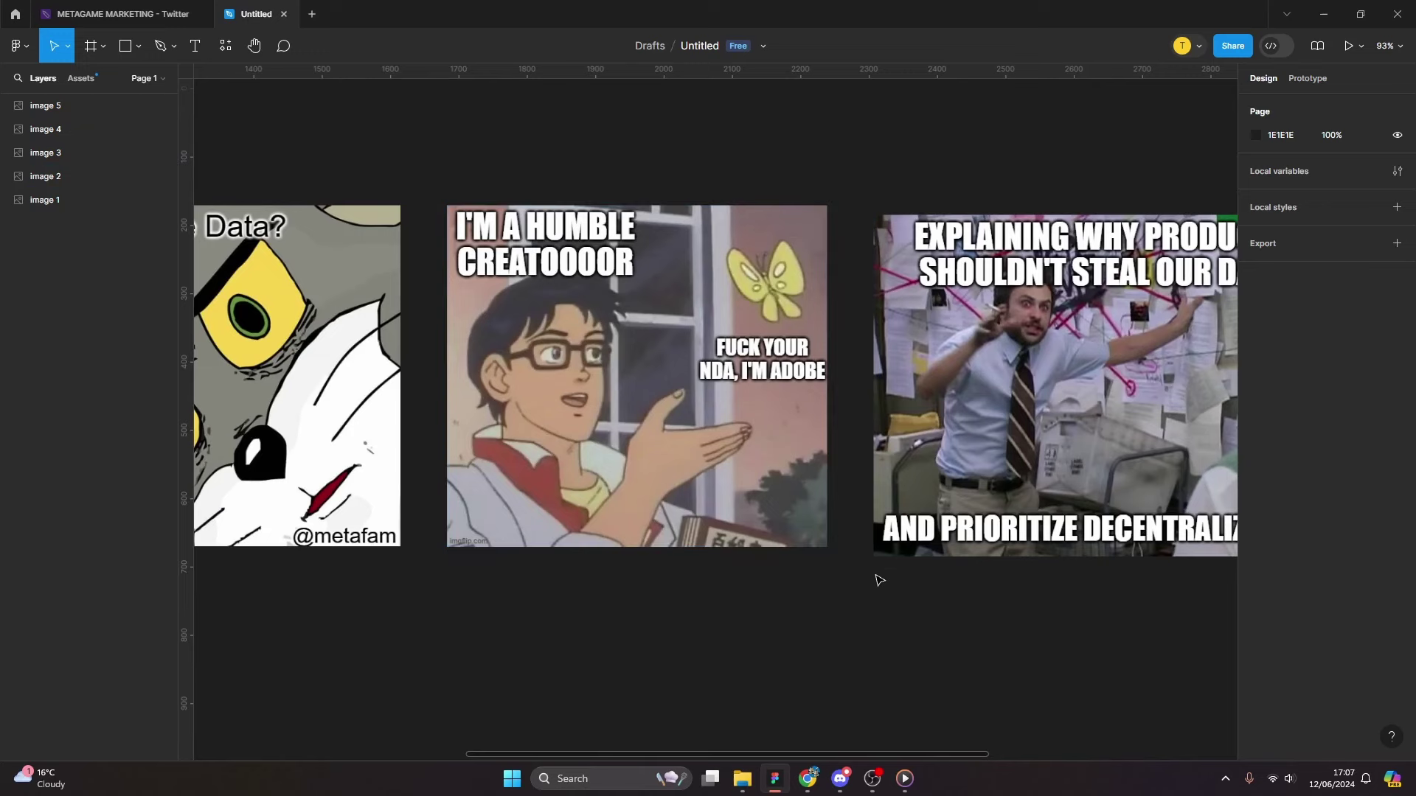
scroll(884, 578, "down", 3)
scroll(763, 560, "up", 3)
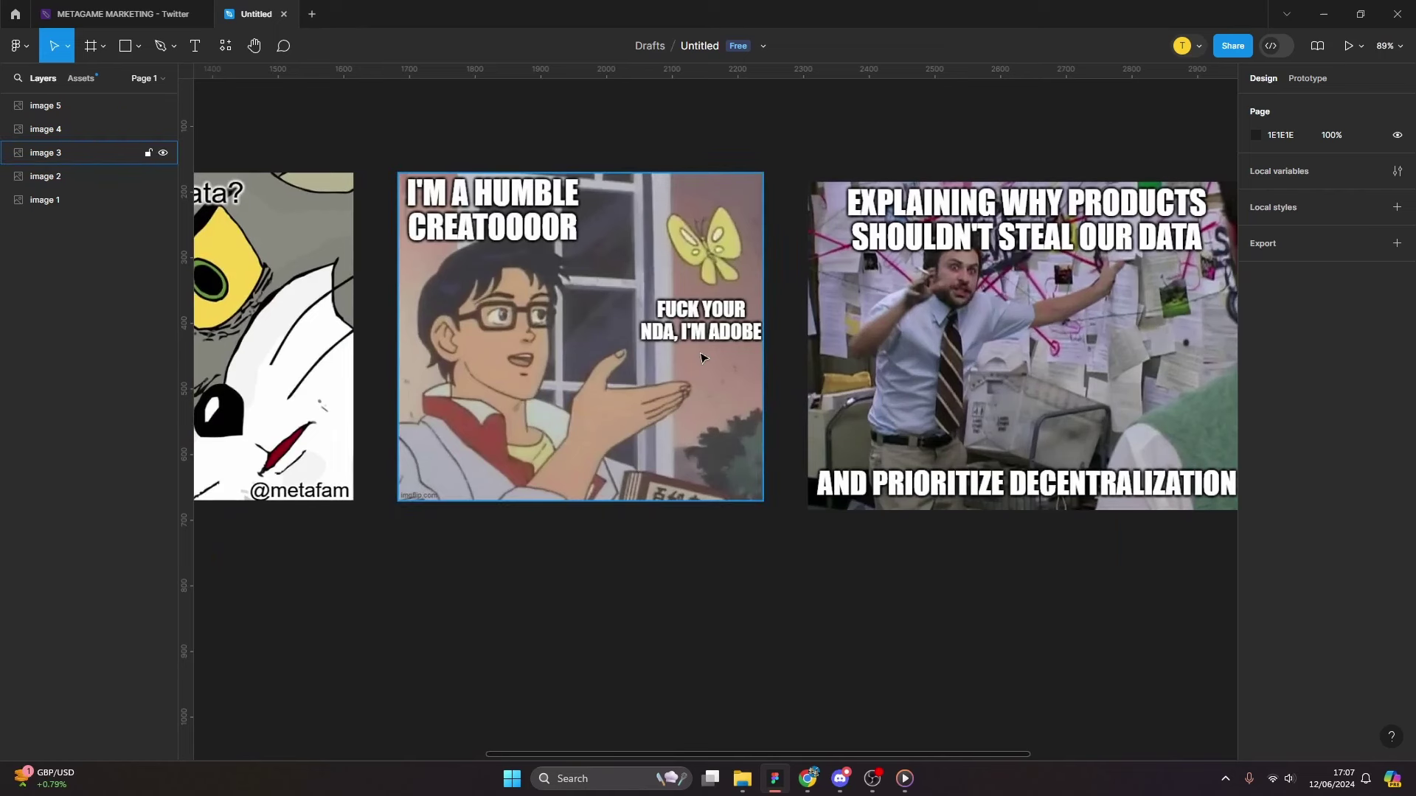
key("n")
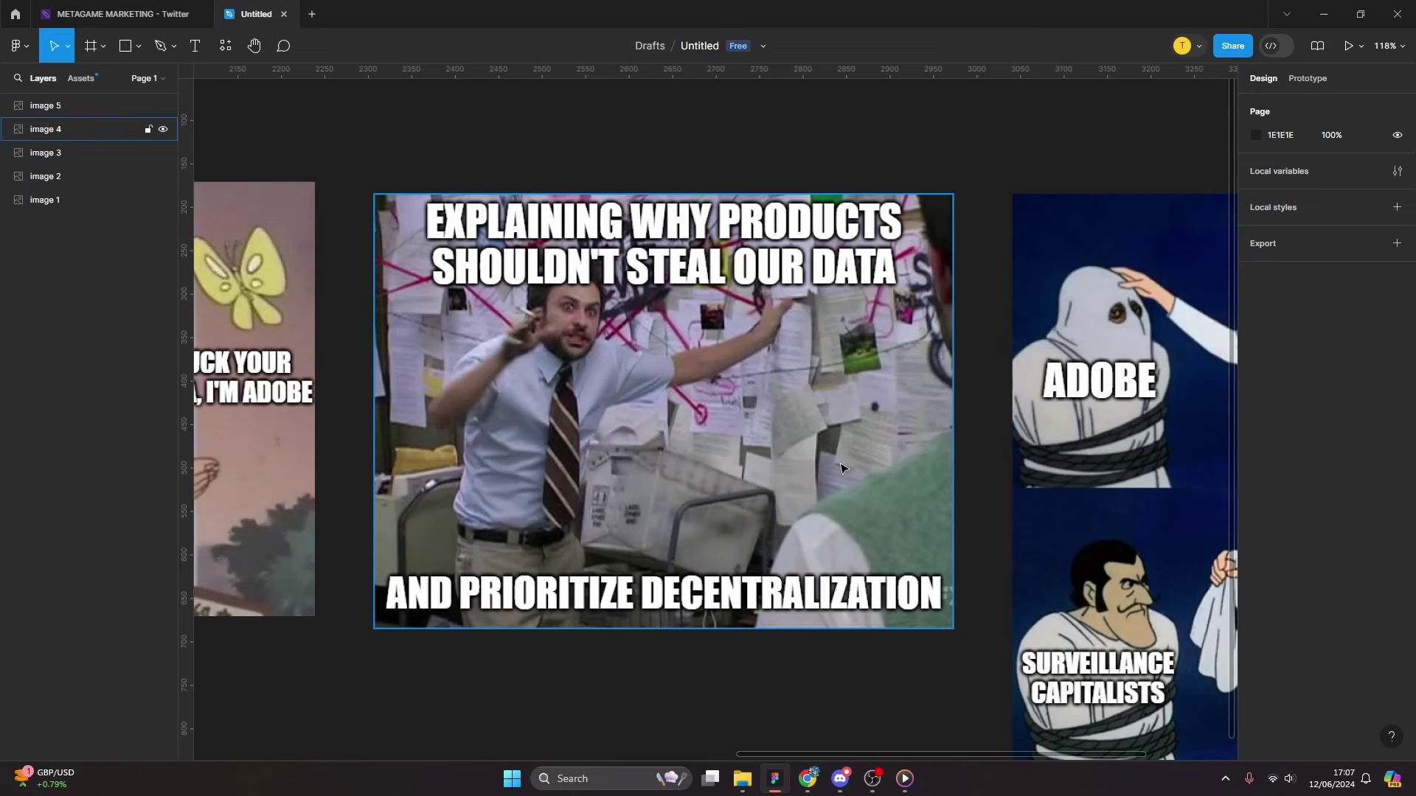
scroll(843, 468, "down", 3)
left_click(703, 484)
scroll(703, 484, "up", 2)
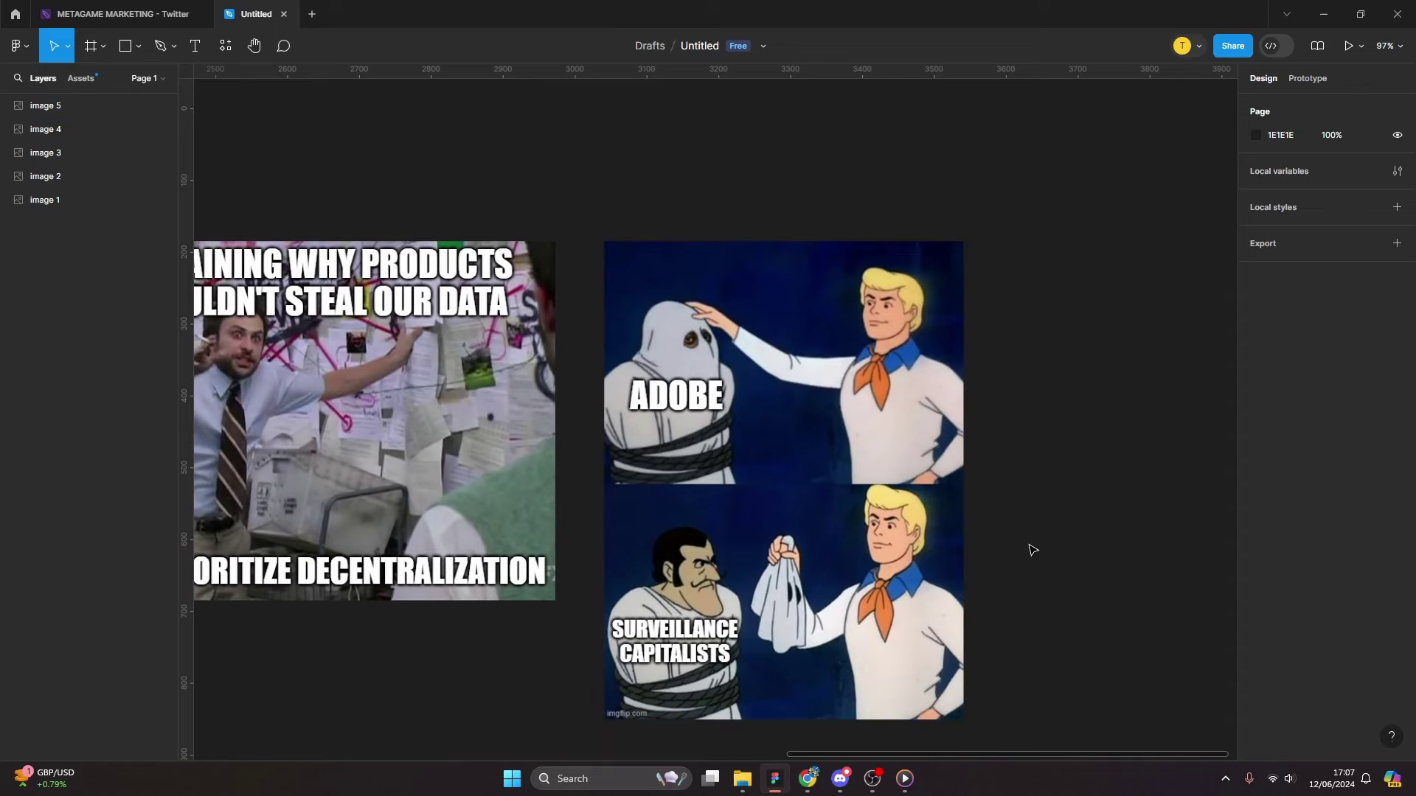
scroll(1032, 566, "down", 6)
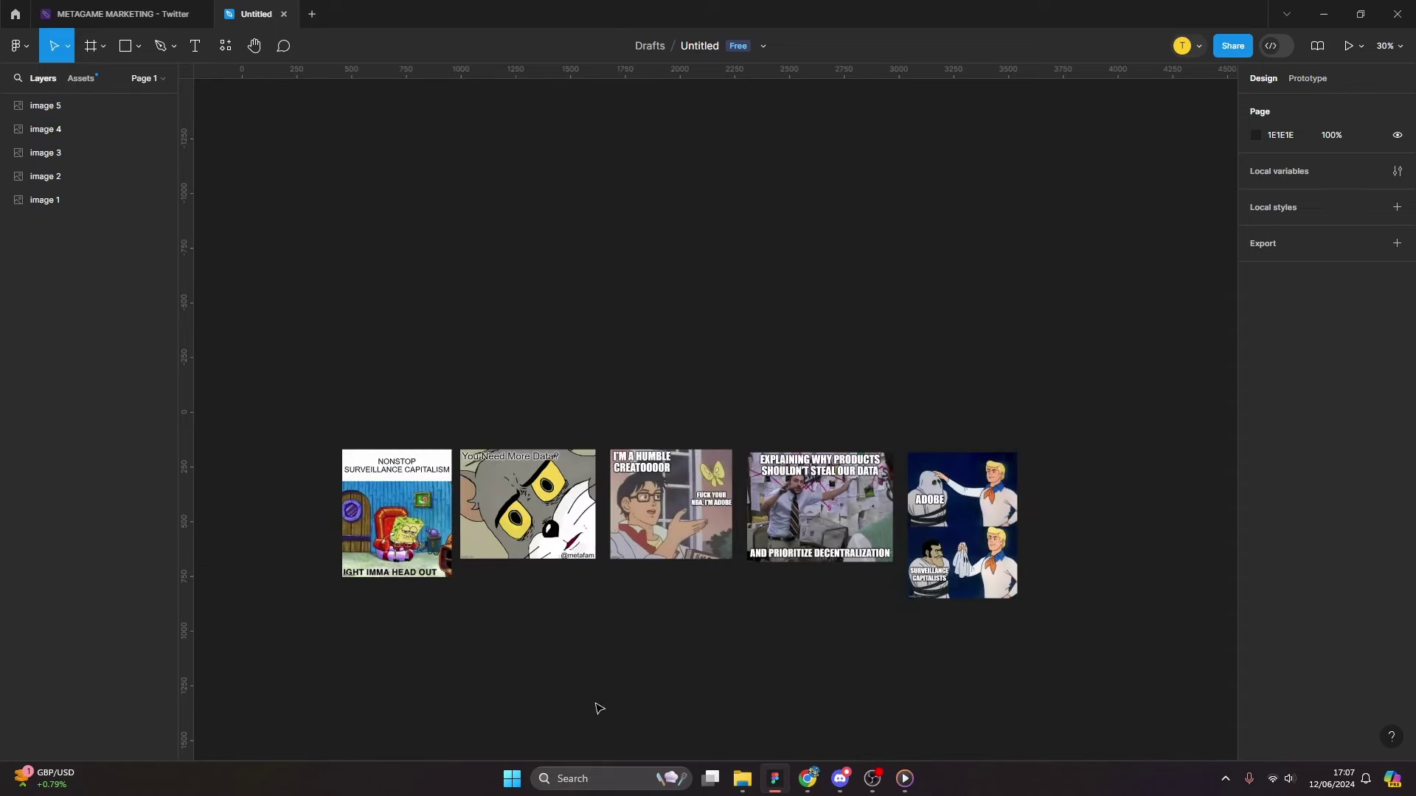
scroll(575, 719, "up", 2)
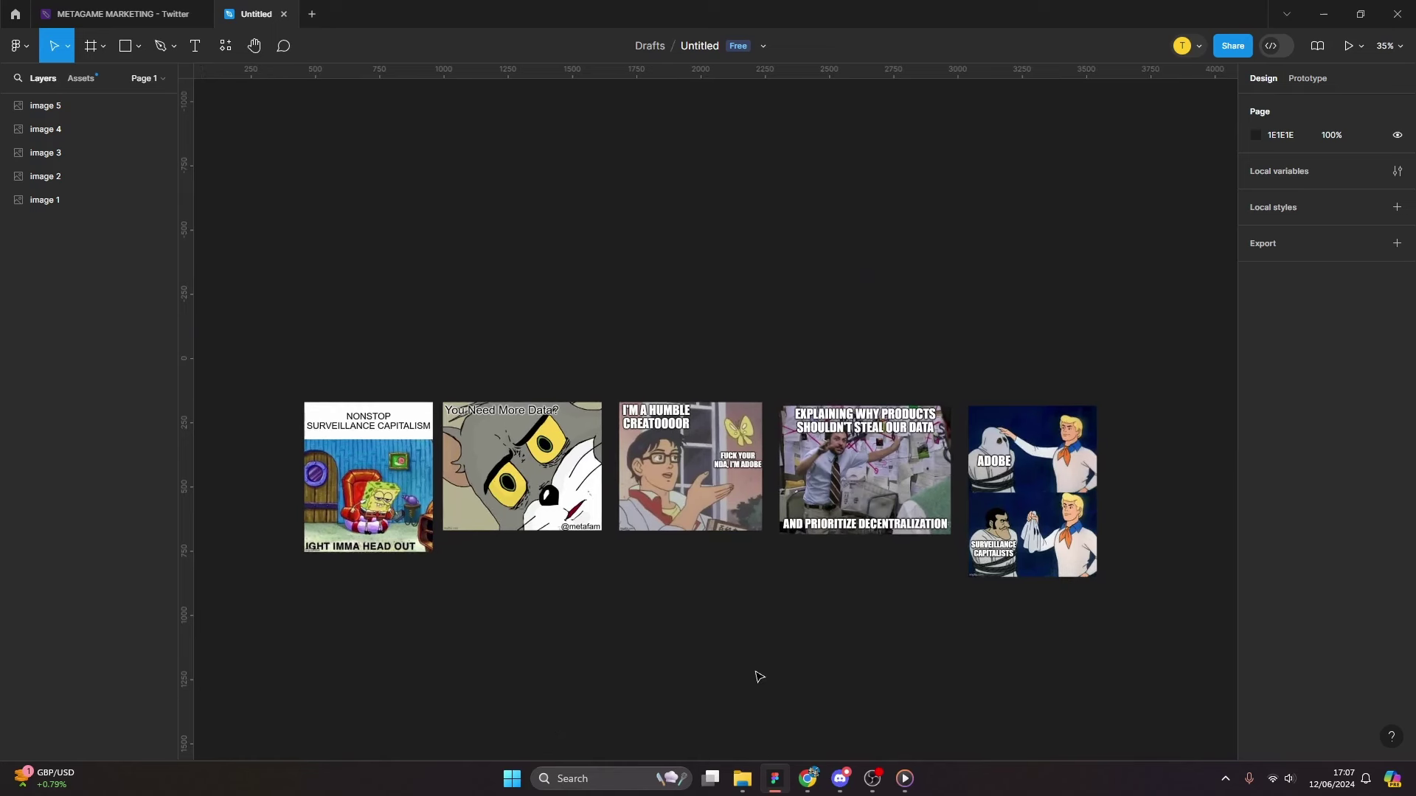
Scroll the Figma canvas up and down to inspect the growing meme board.
mouse_move(803, 786)
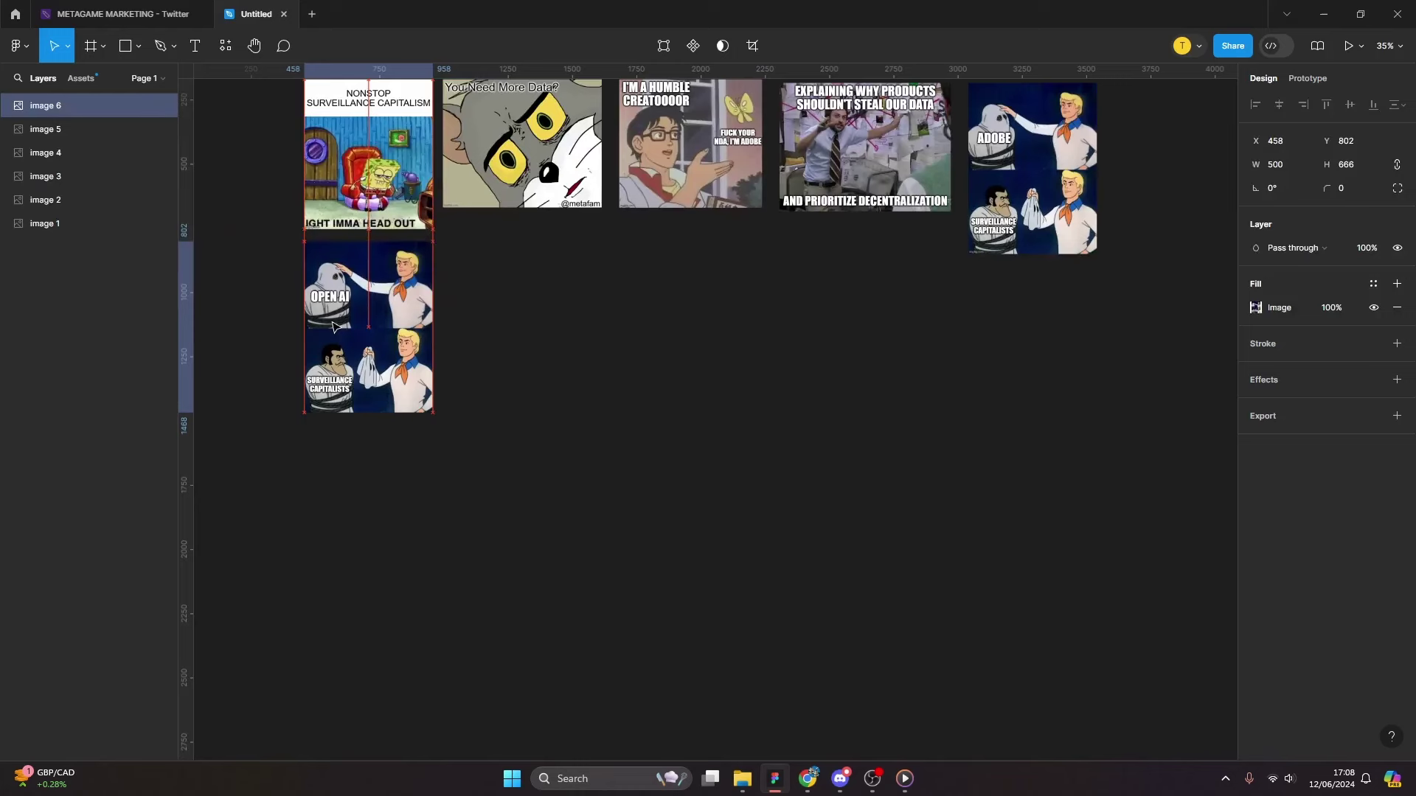
scroll(336, 359, "up", 3)
scroll(296, 256, "up", 3)
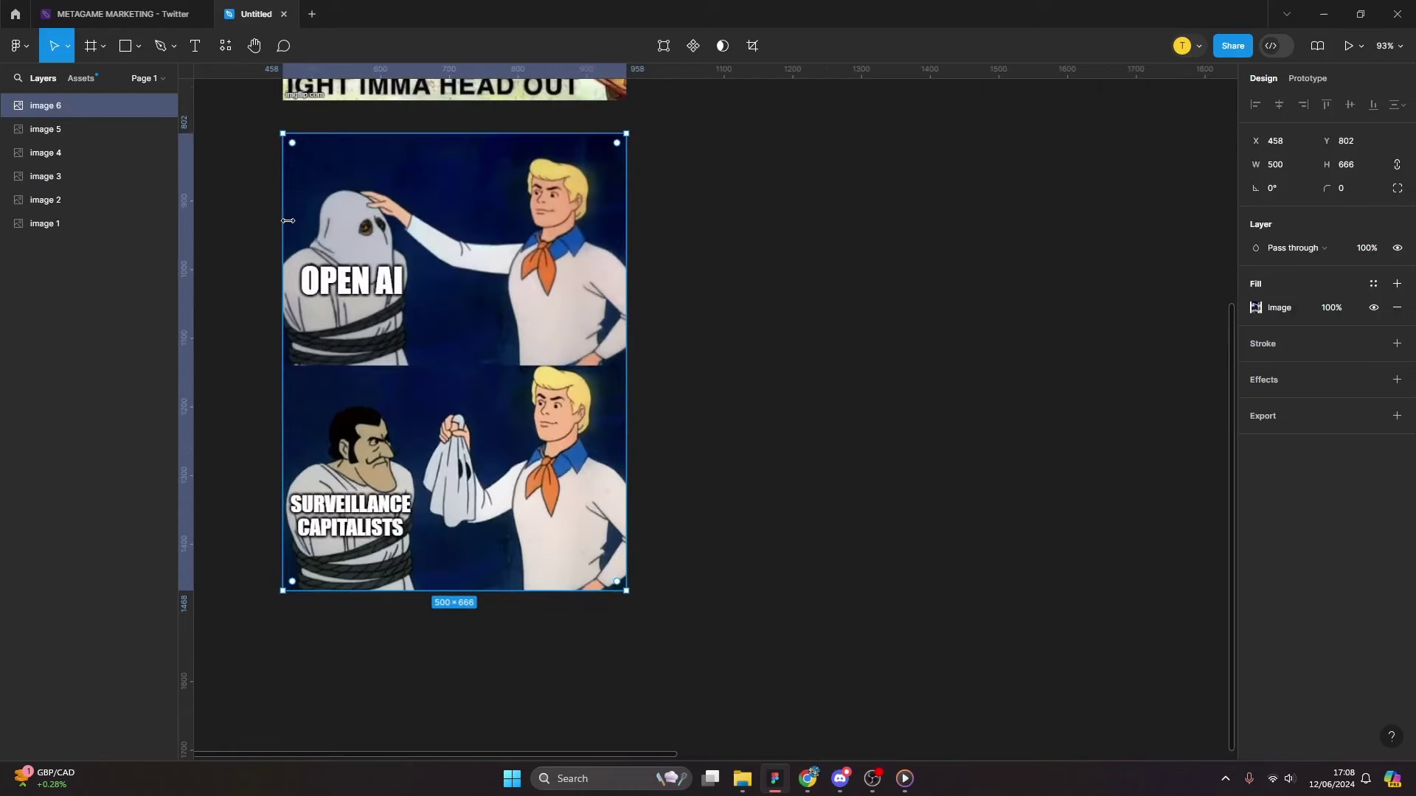
scroll(287, 221, "down", 3)
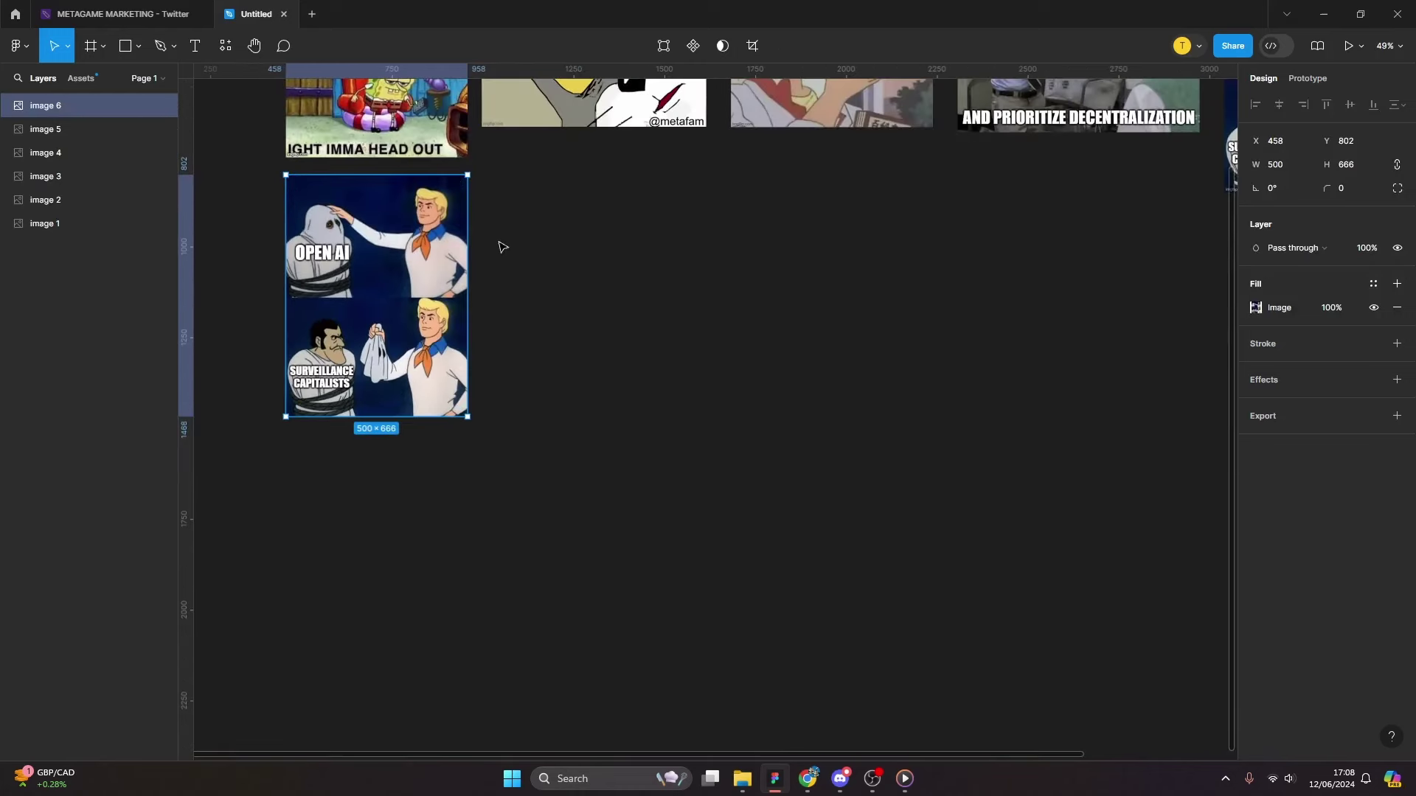
scroll(313, 230, "up", 2)
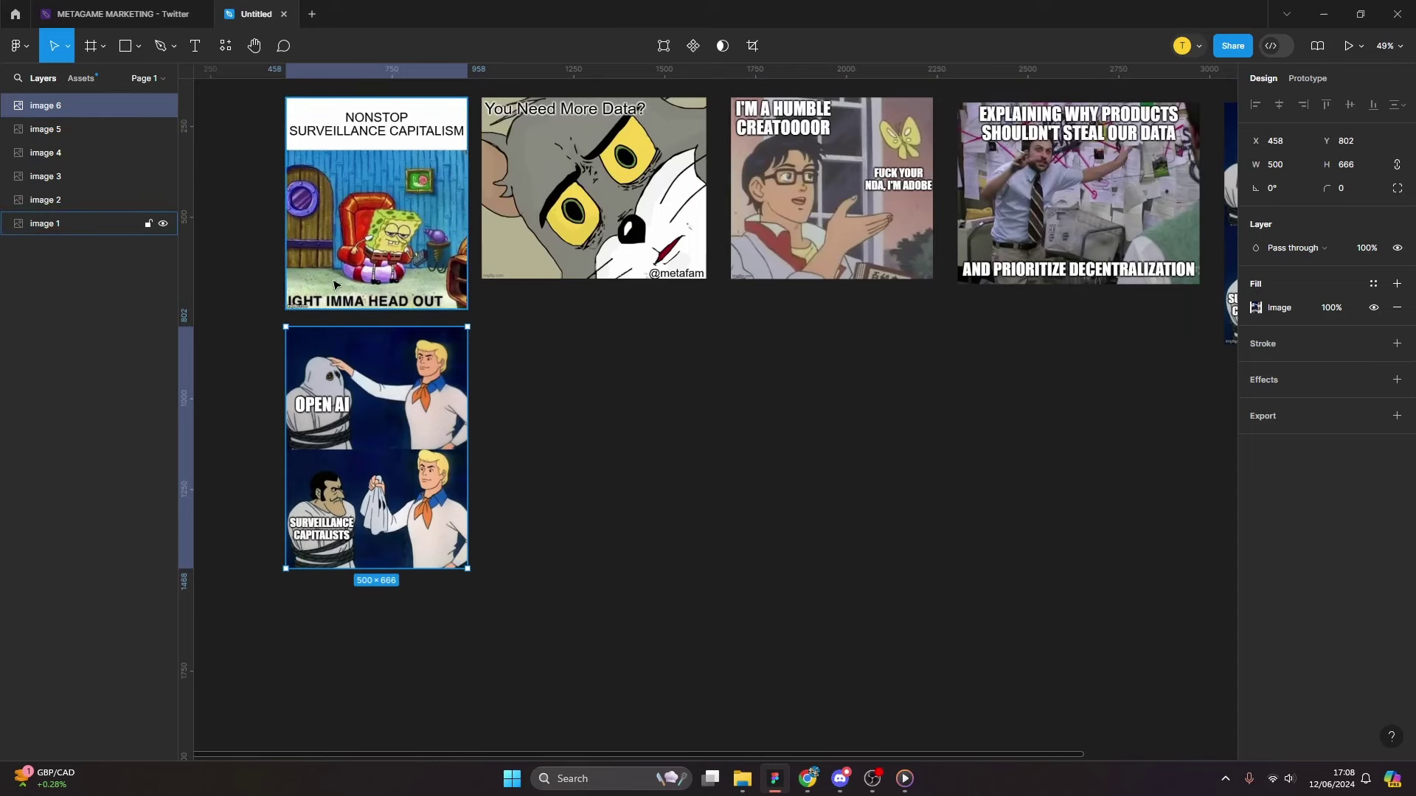
scroll(333, 288, "down", 2)
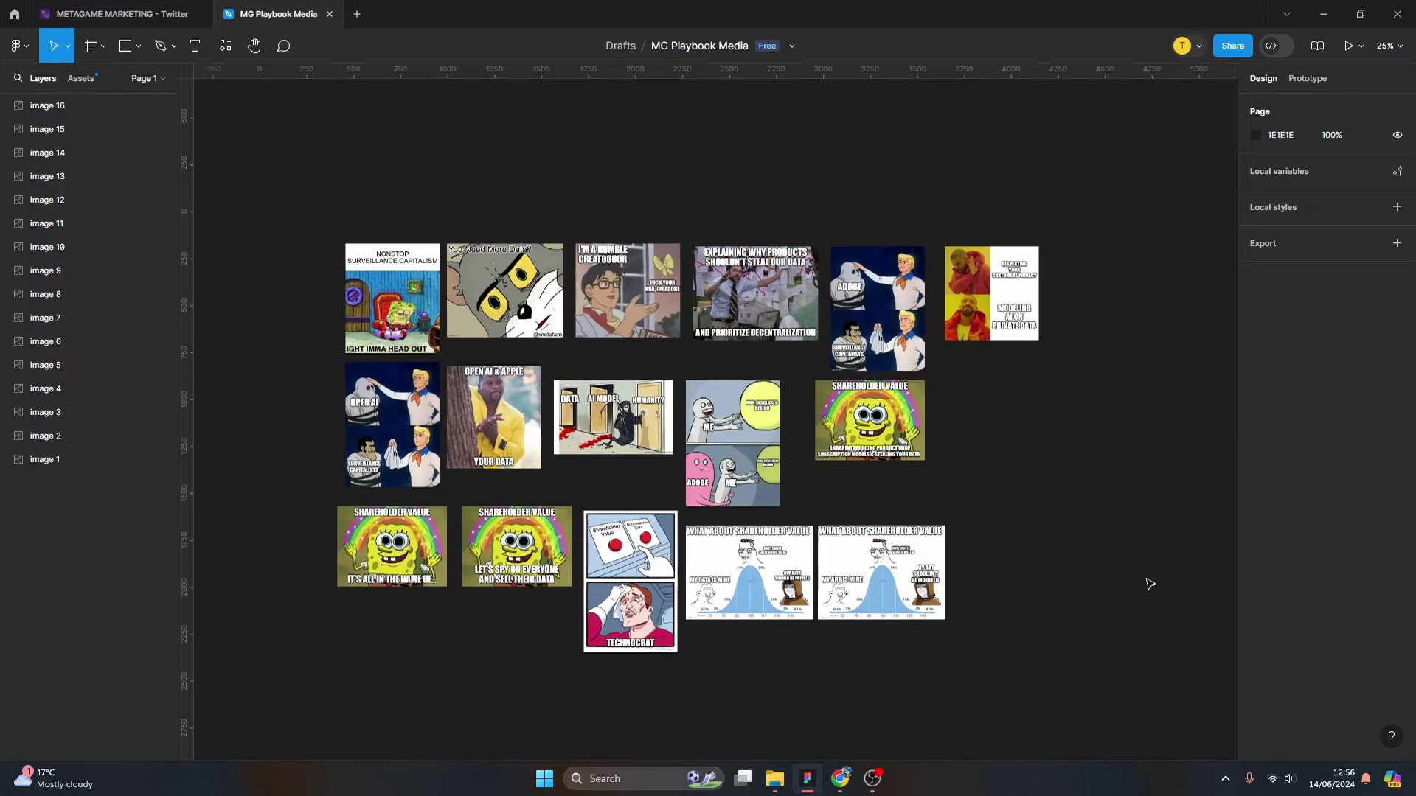
scroll(436, 640, "up", 2)
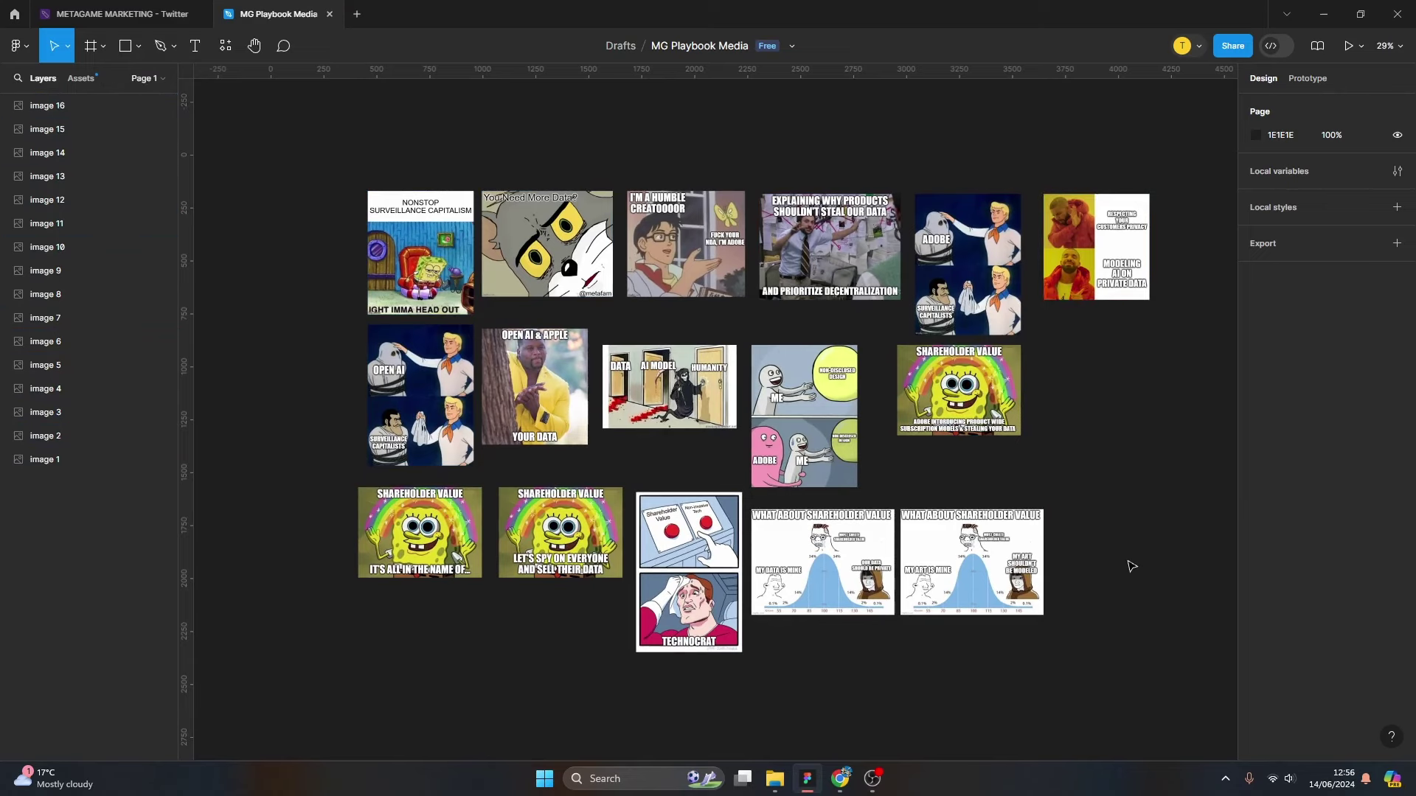
scroll(365, 251, "up", 3)
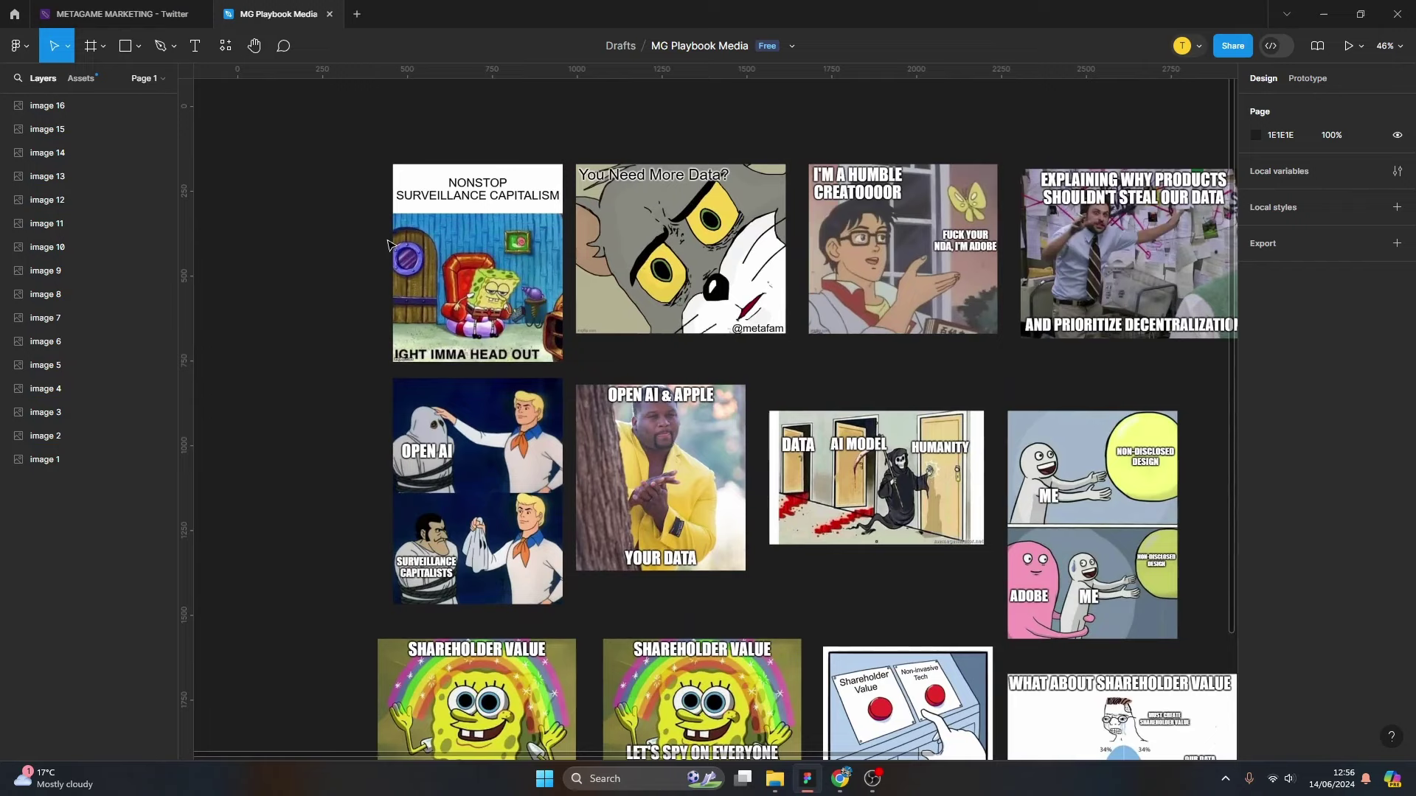
scroll(525, 323, "down", 2)
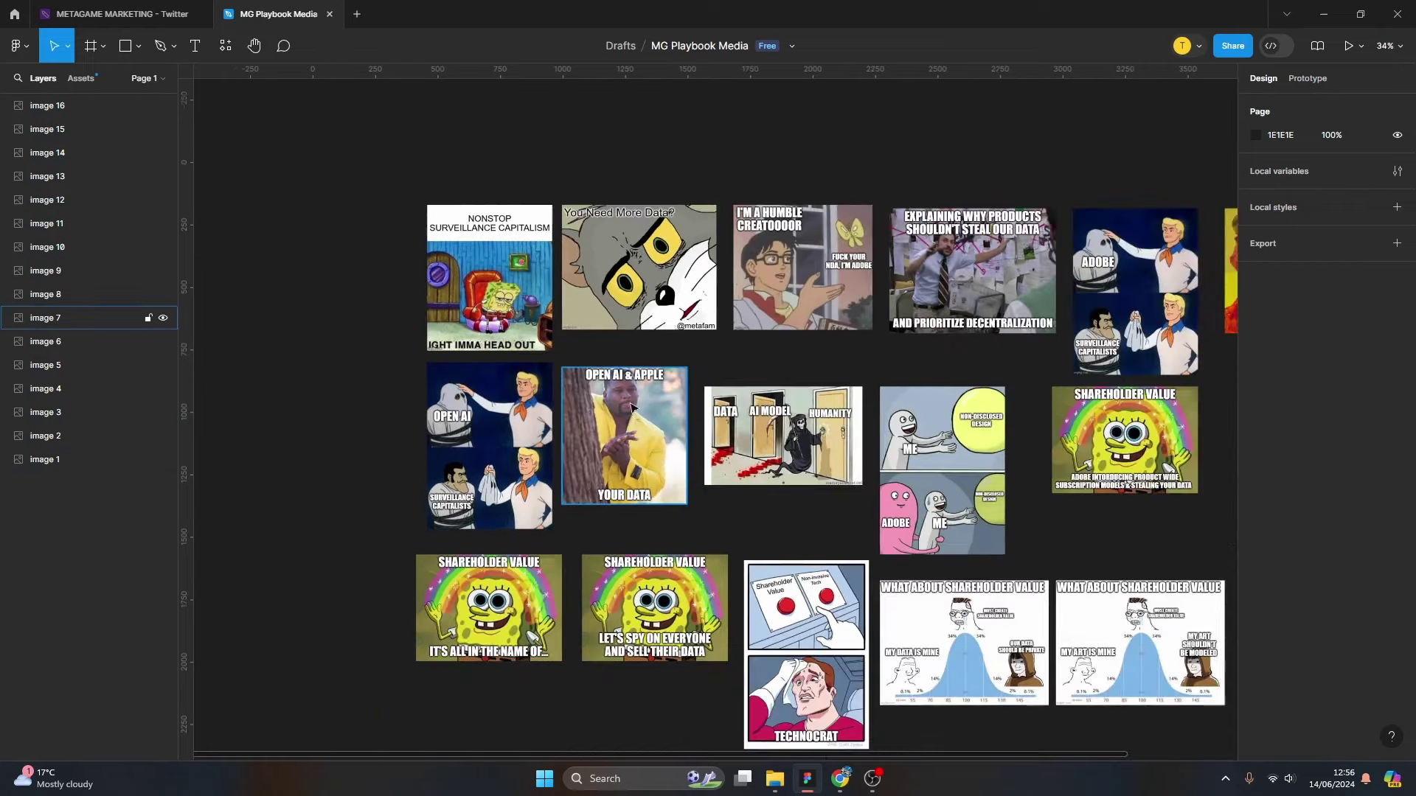
scroll(1103, 483, "down", 3)
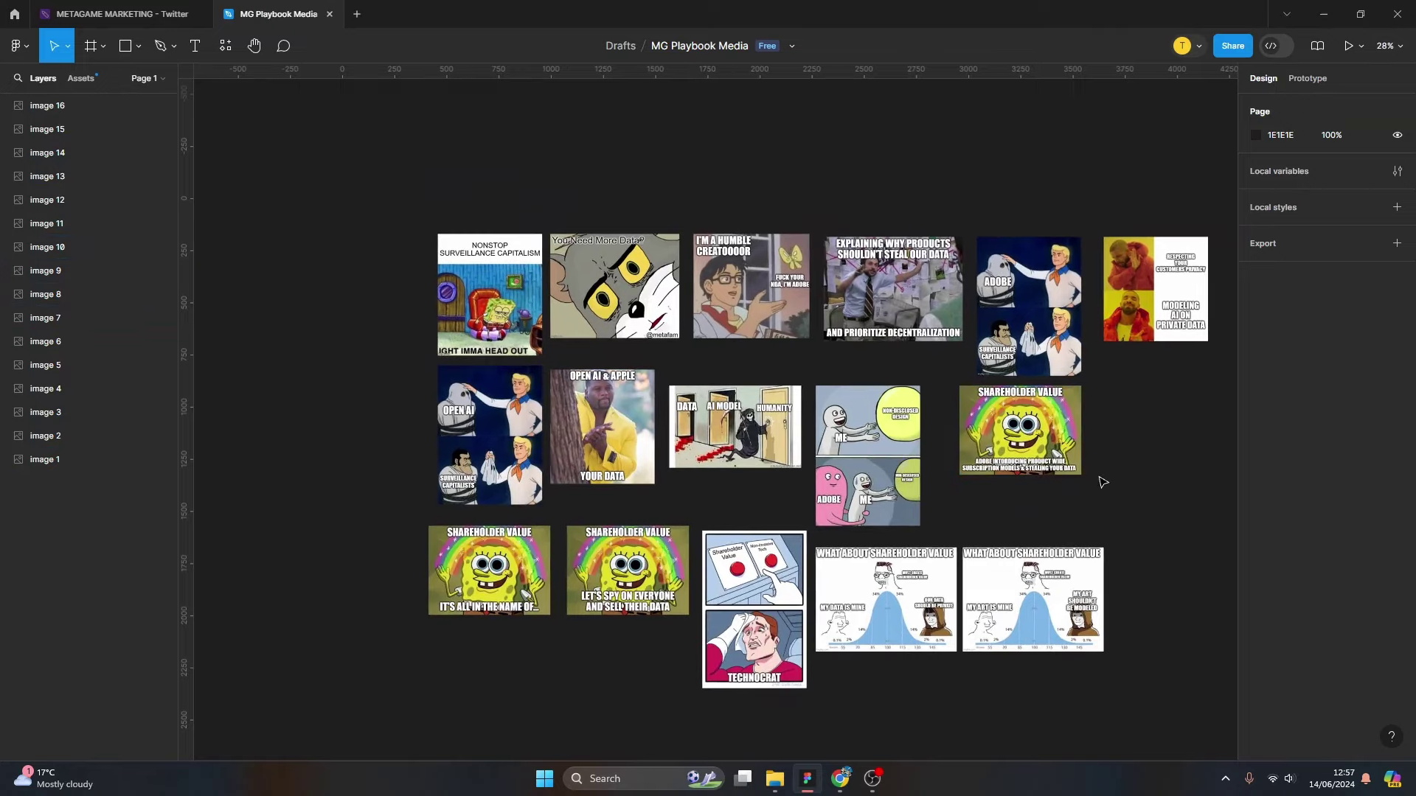
scroll(1223, 546, "up", 2)
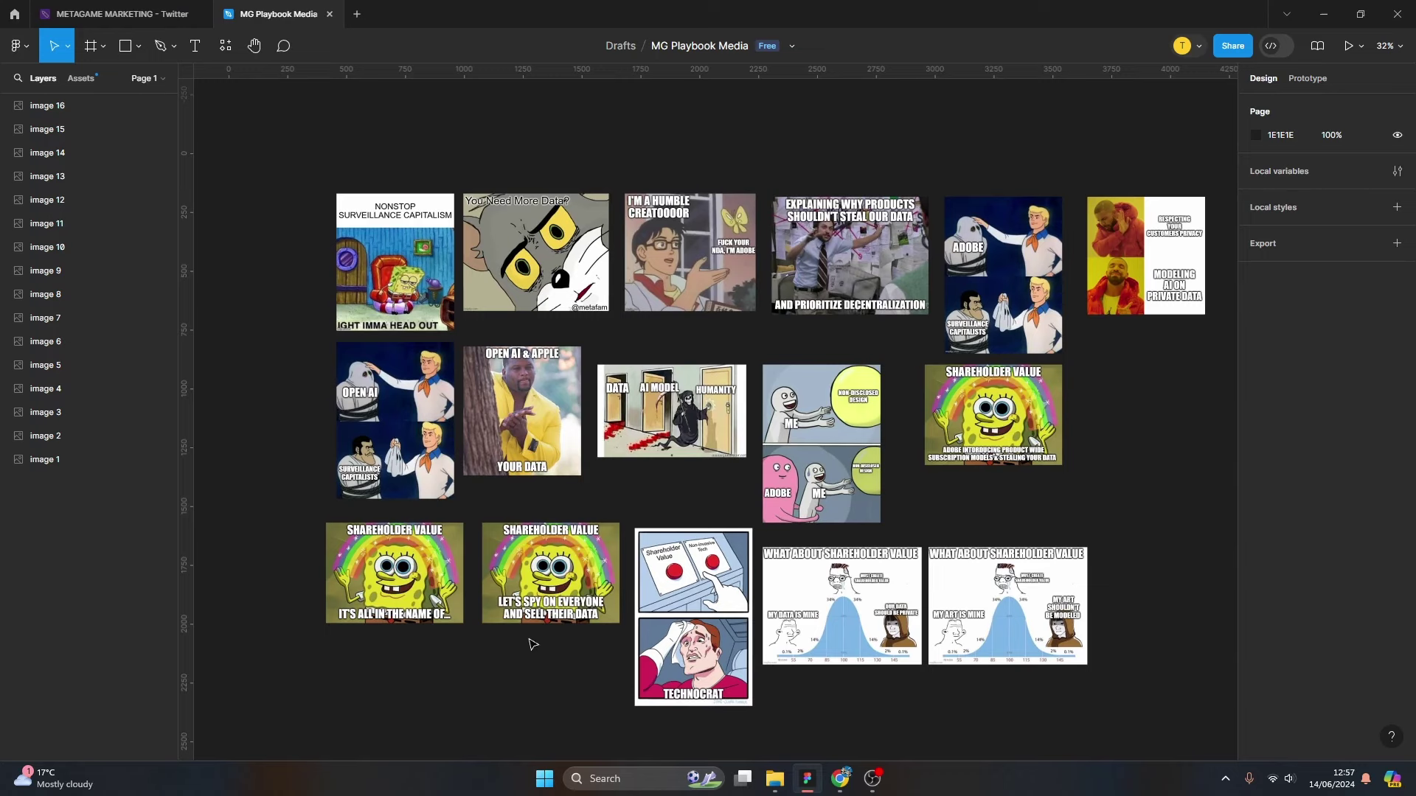
scroll(525, 547, "up", 5)
scroll(572, 524, "down", 5)
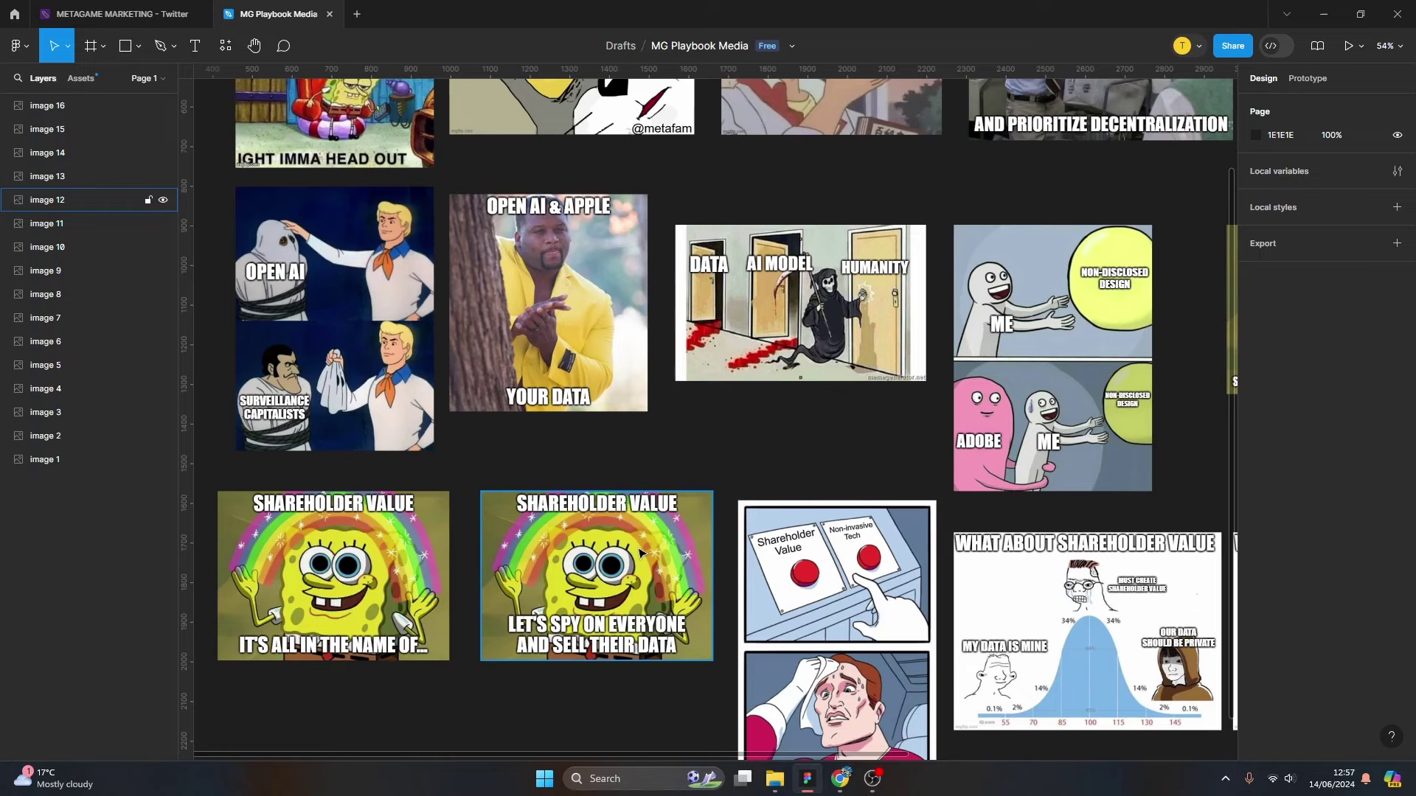
scroll(690, 553, "down", 5)
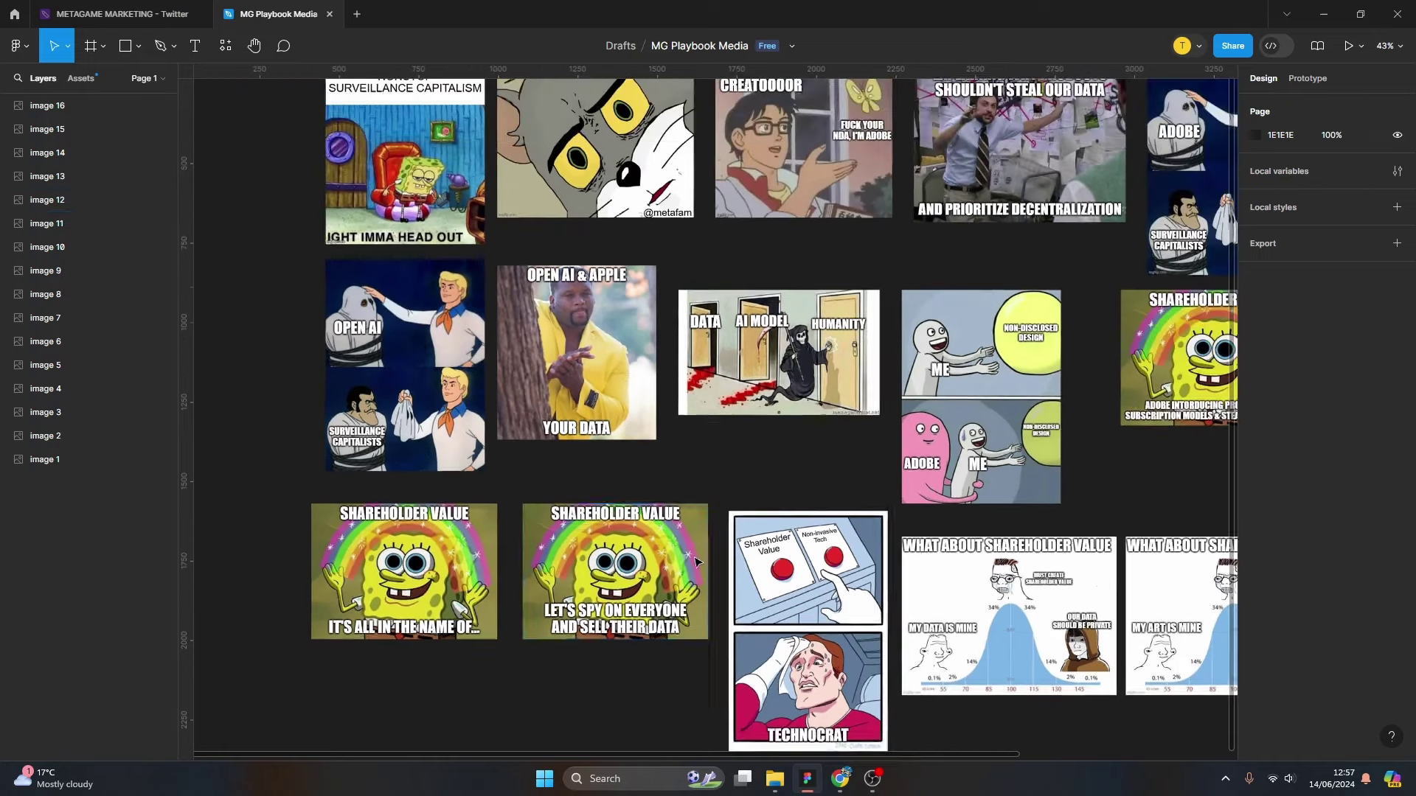
scroll(689, 508, "down", 2)
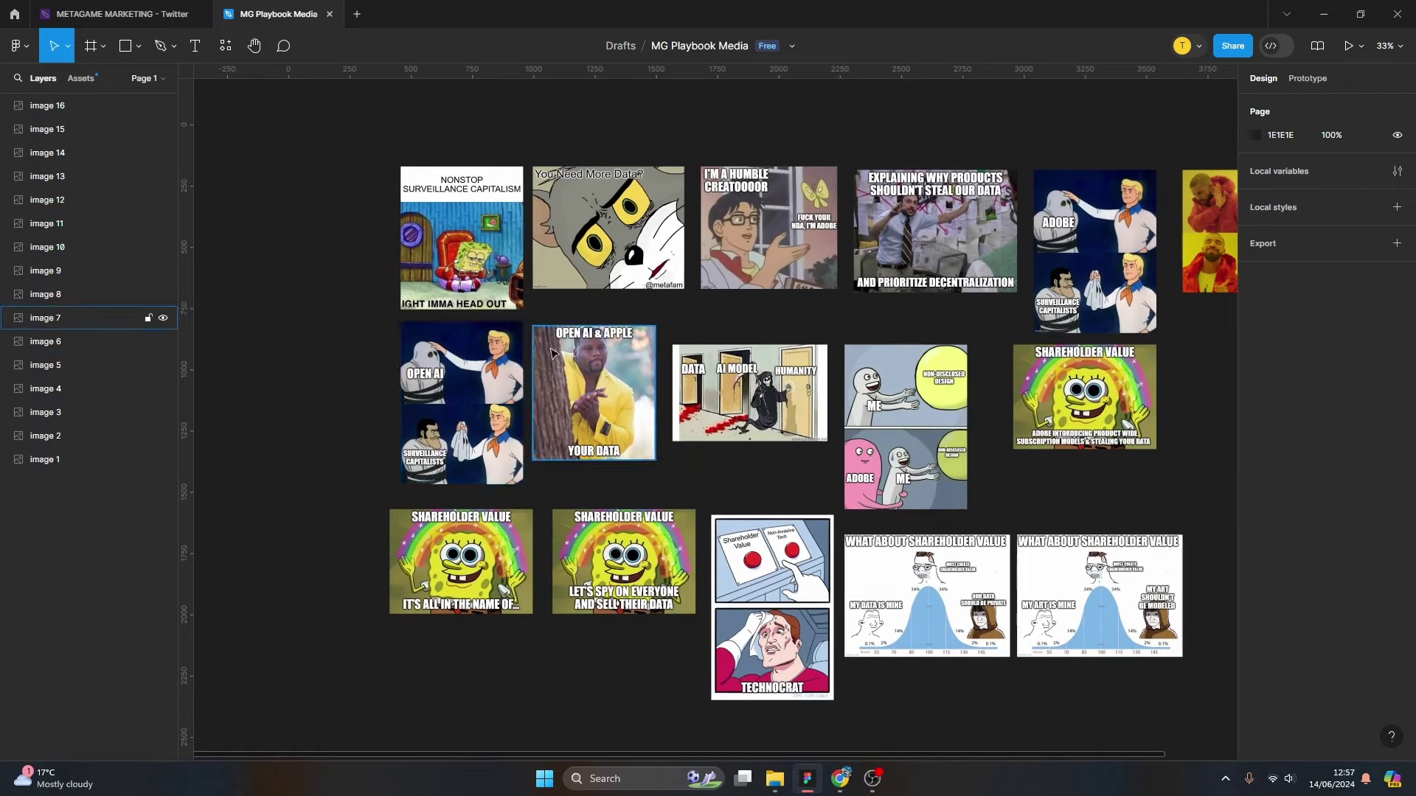
scroll(959, 464, "down", 3)
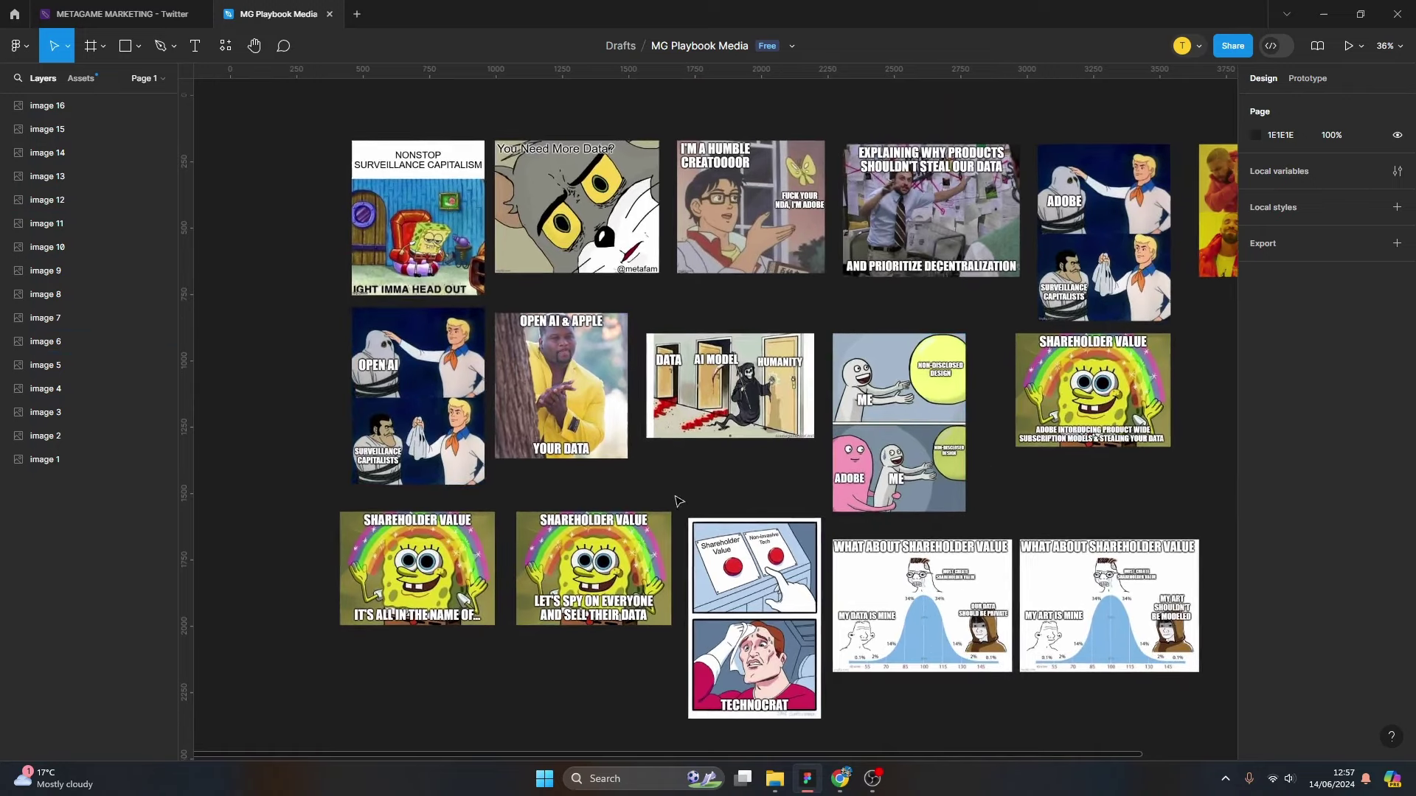
scroll(837, 384, "up", 2)
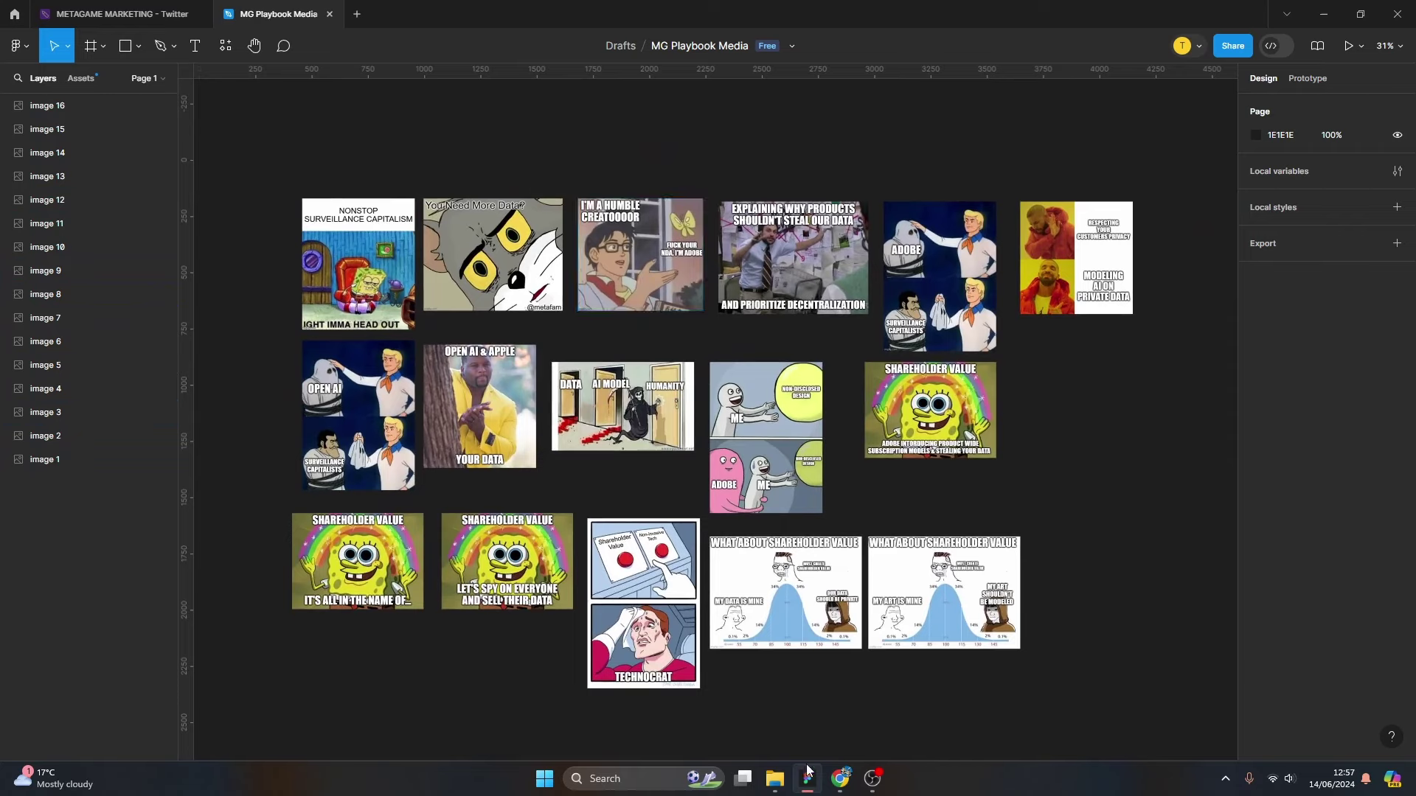
mouse_move(843, 789)
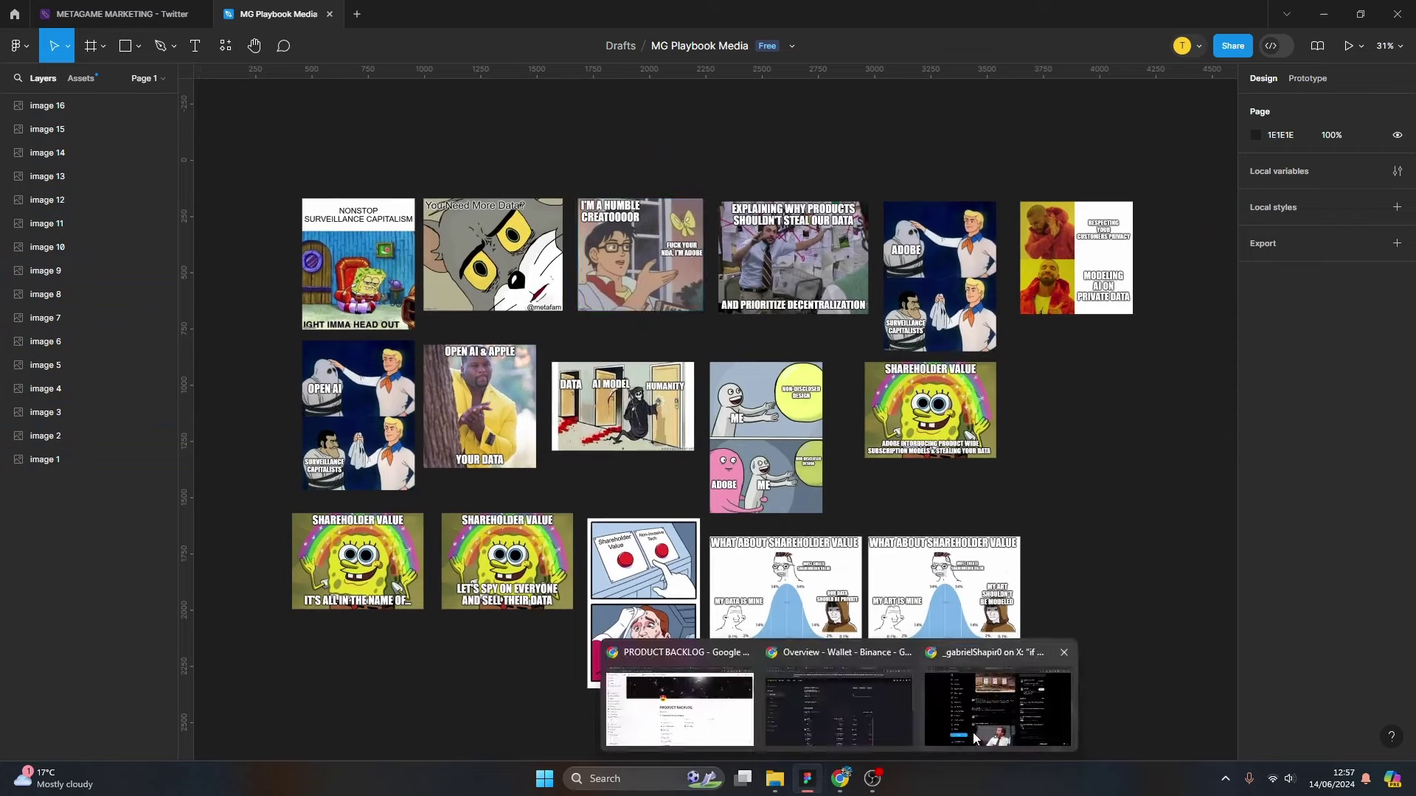
Switch to X, go to Home, open the MetaGame profile and its quoted OpenAI post.
left_click(996, 708)
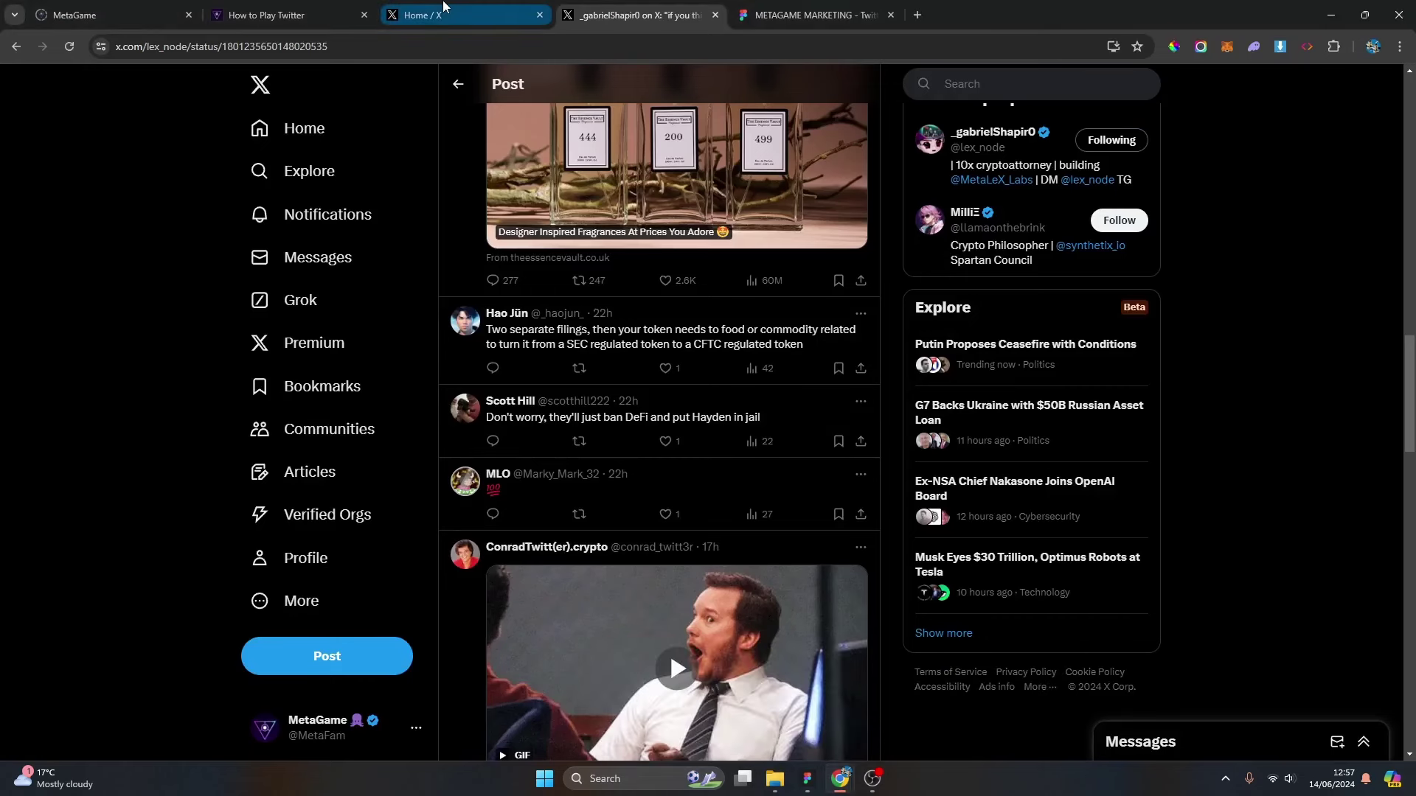
scroll(638, 317, "up", 10)
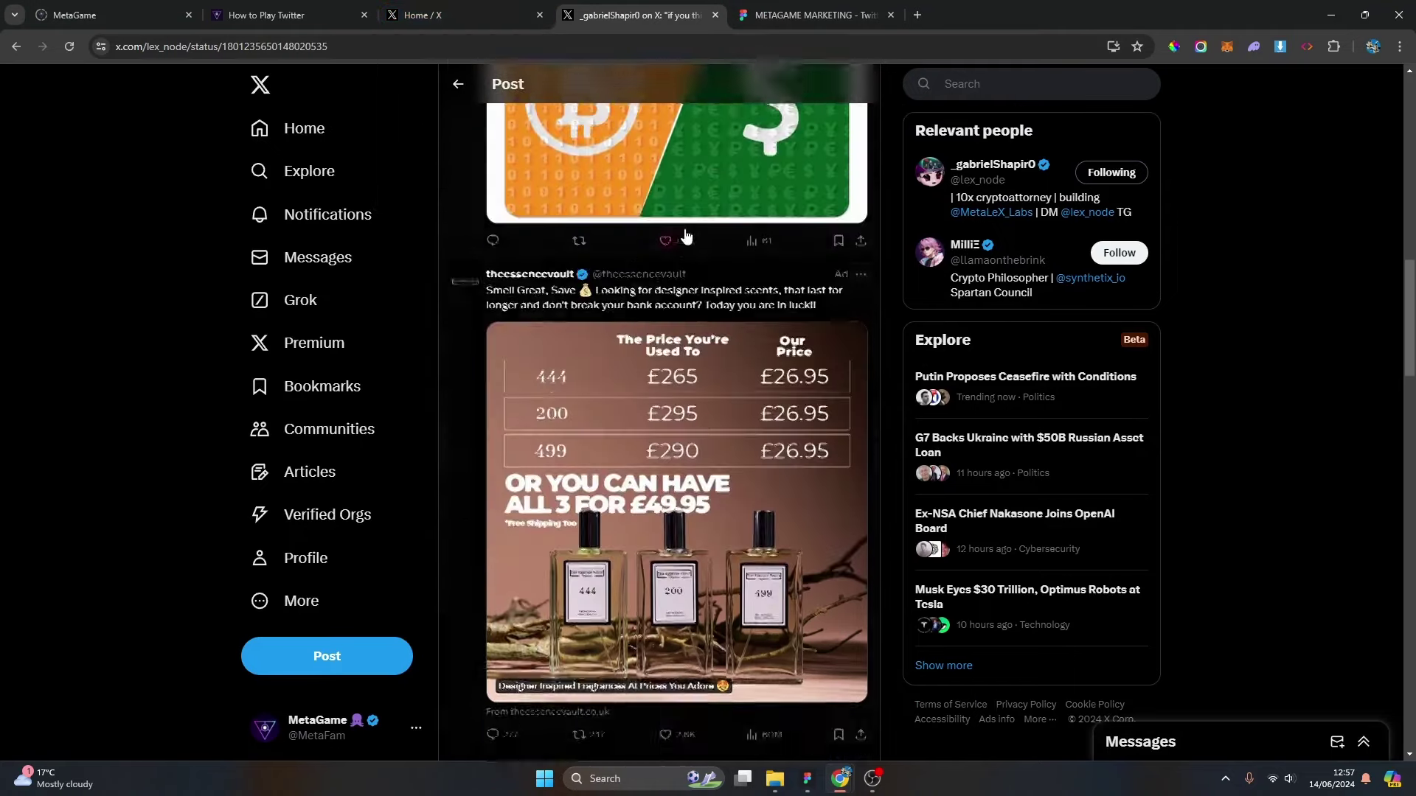
scroll(632, 171, "up", 5)
left_click(500, 22)
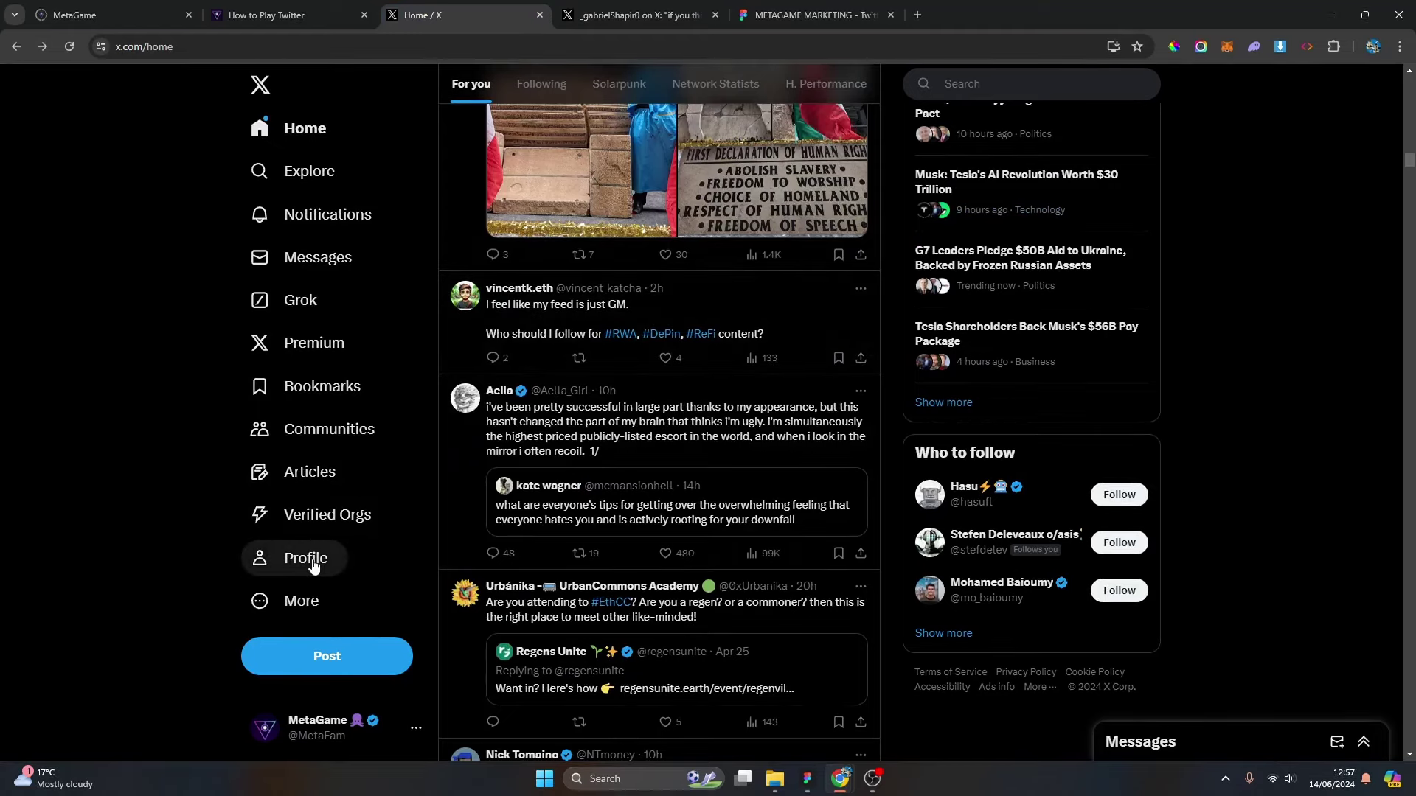
left_click(311, 562)
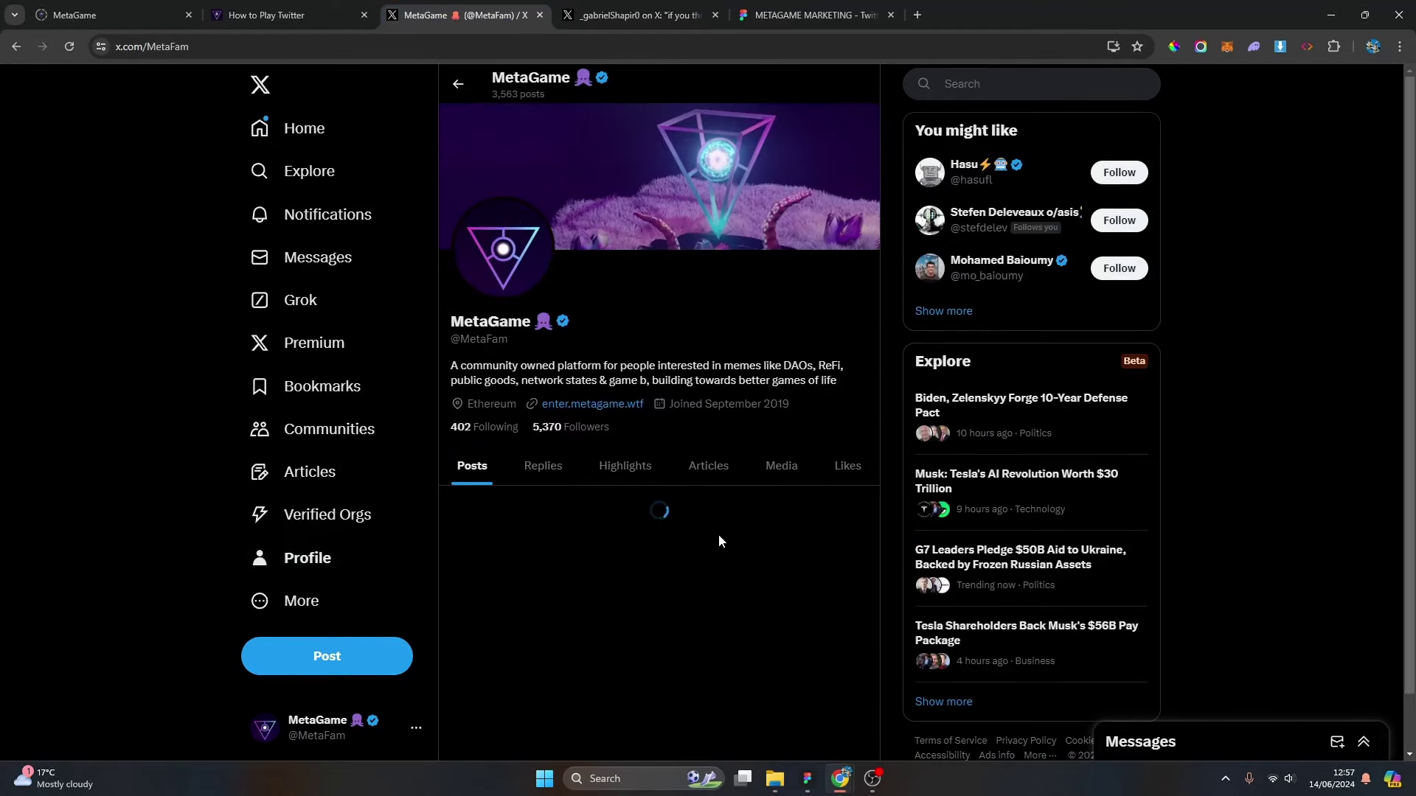
scroll(671, 612, "down", 5)
left_click(696, 416)
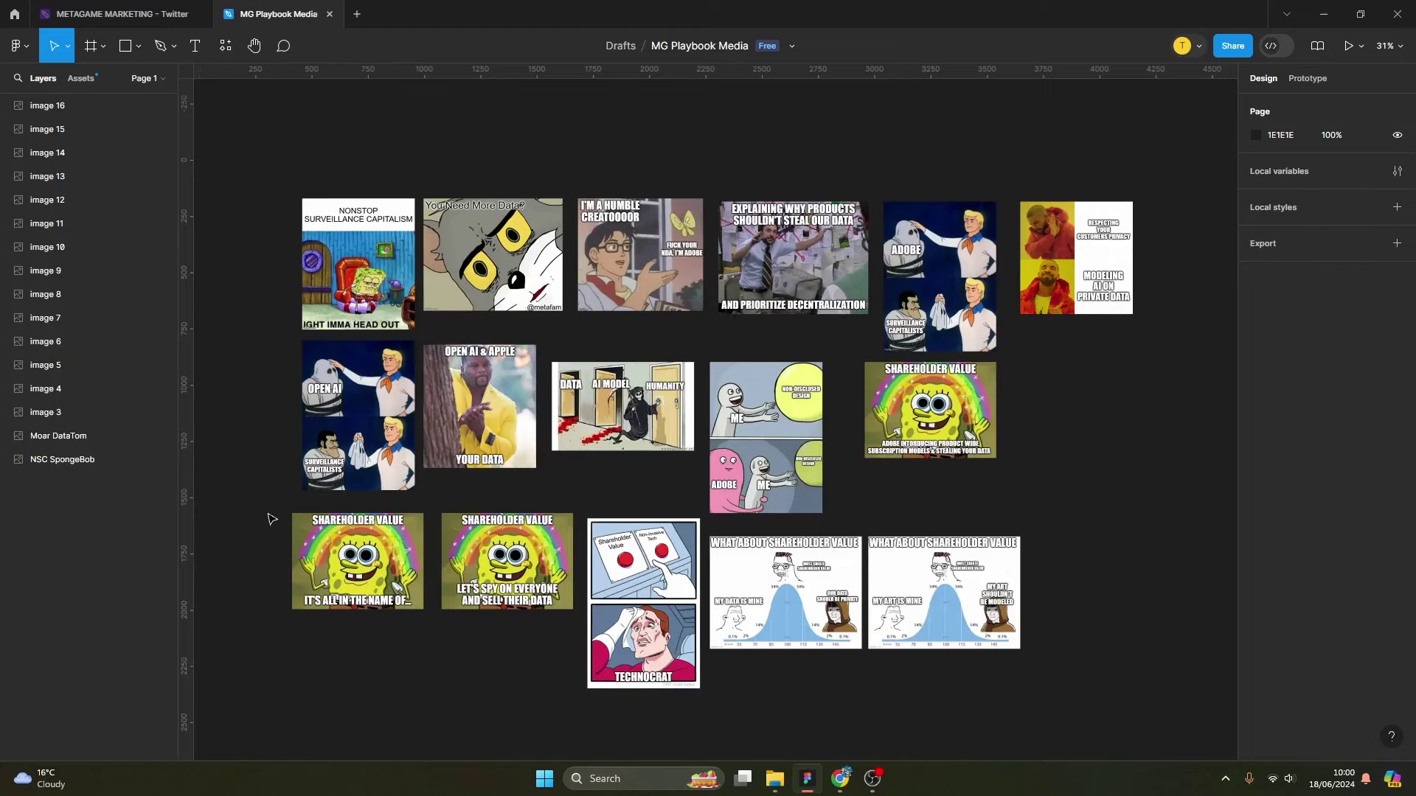
Add a 1x JPG export setting to the NSC SpongeBob meme layer.
left_click(62, 458)
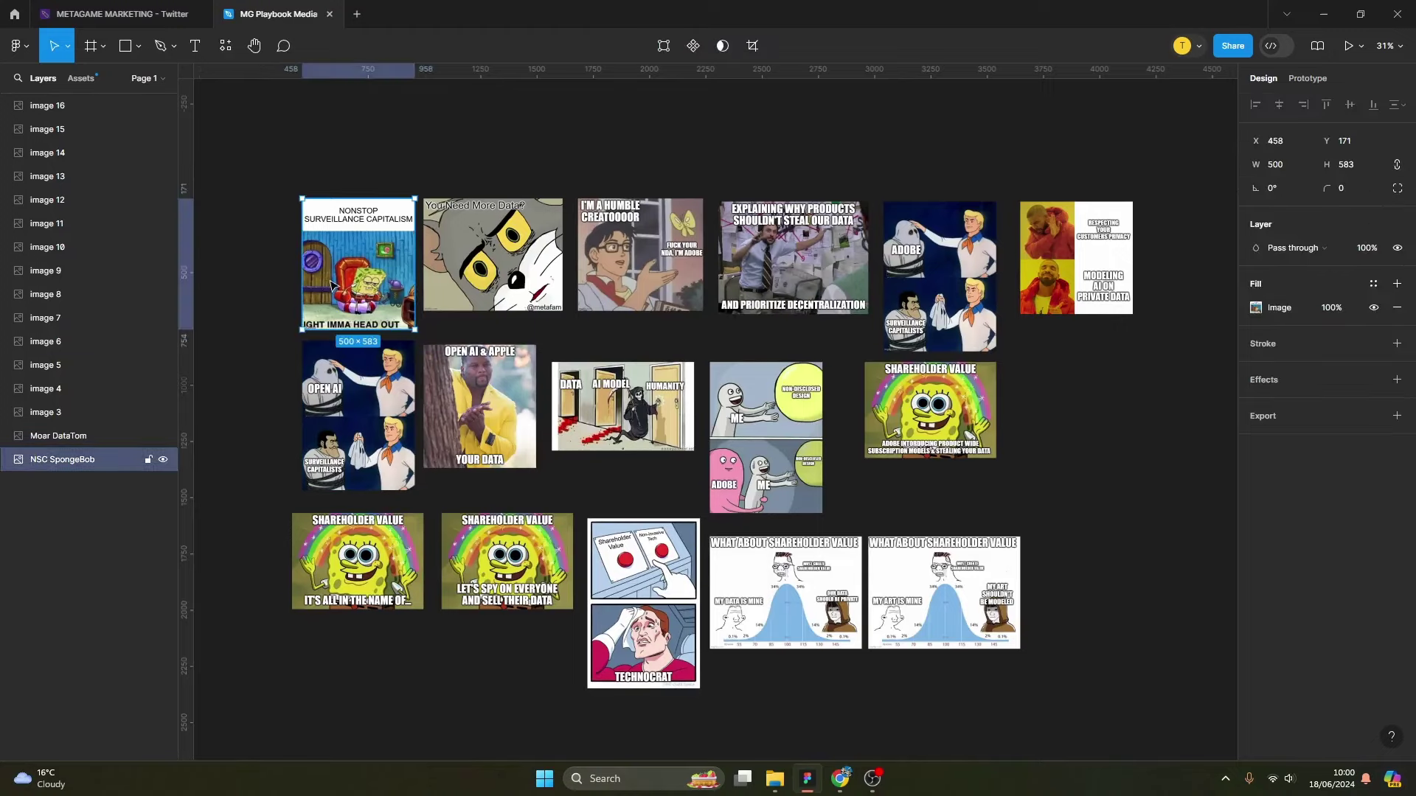
left_click(467, 255)
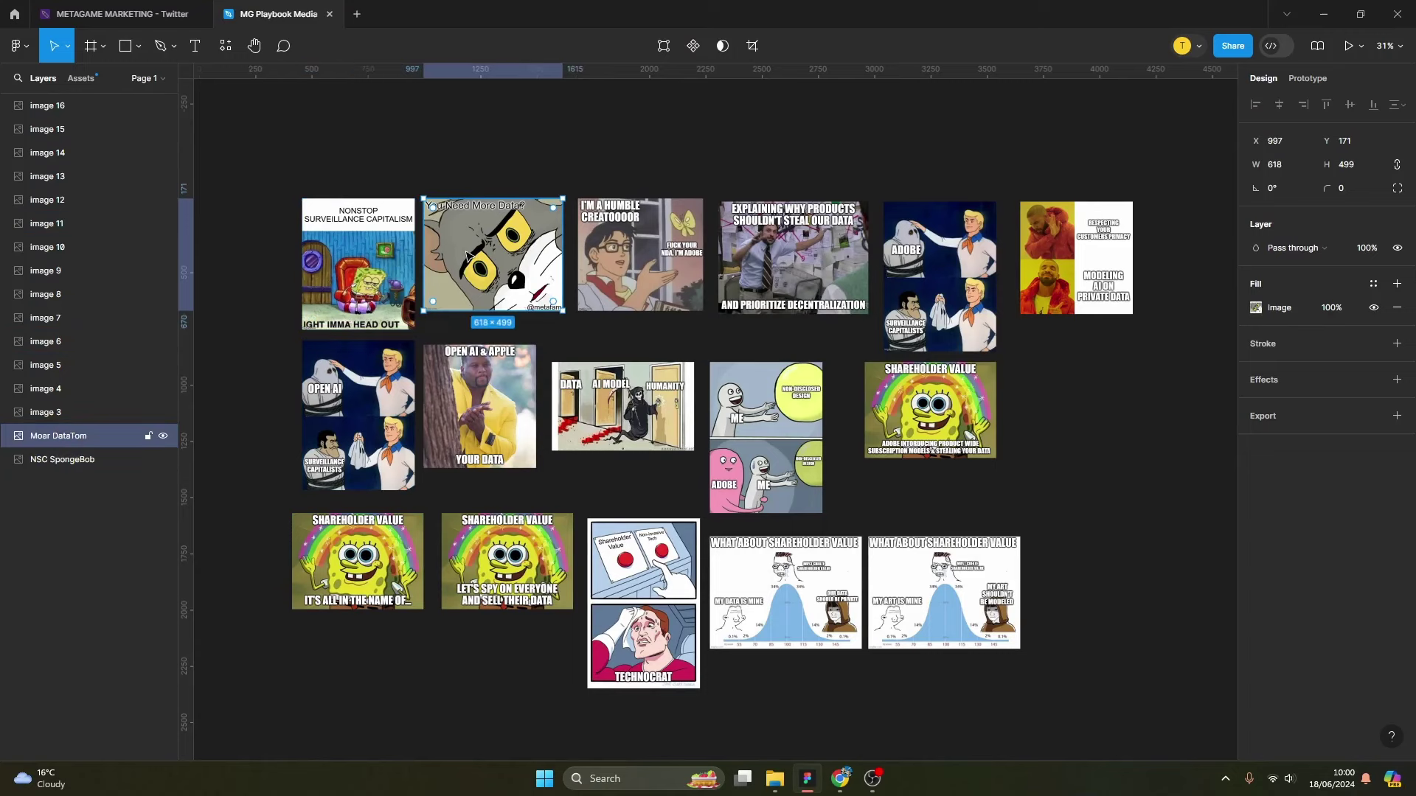
left_click(638, 281)
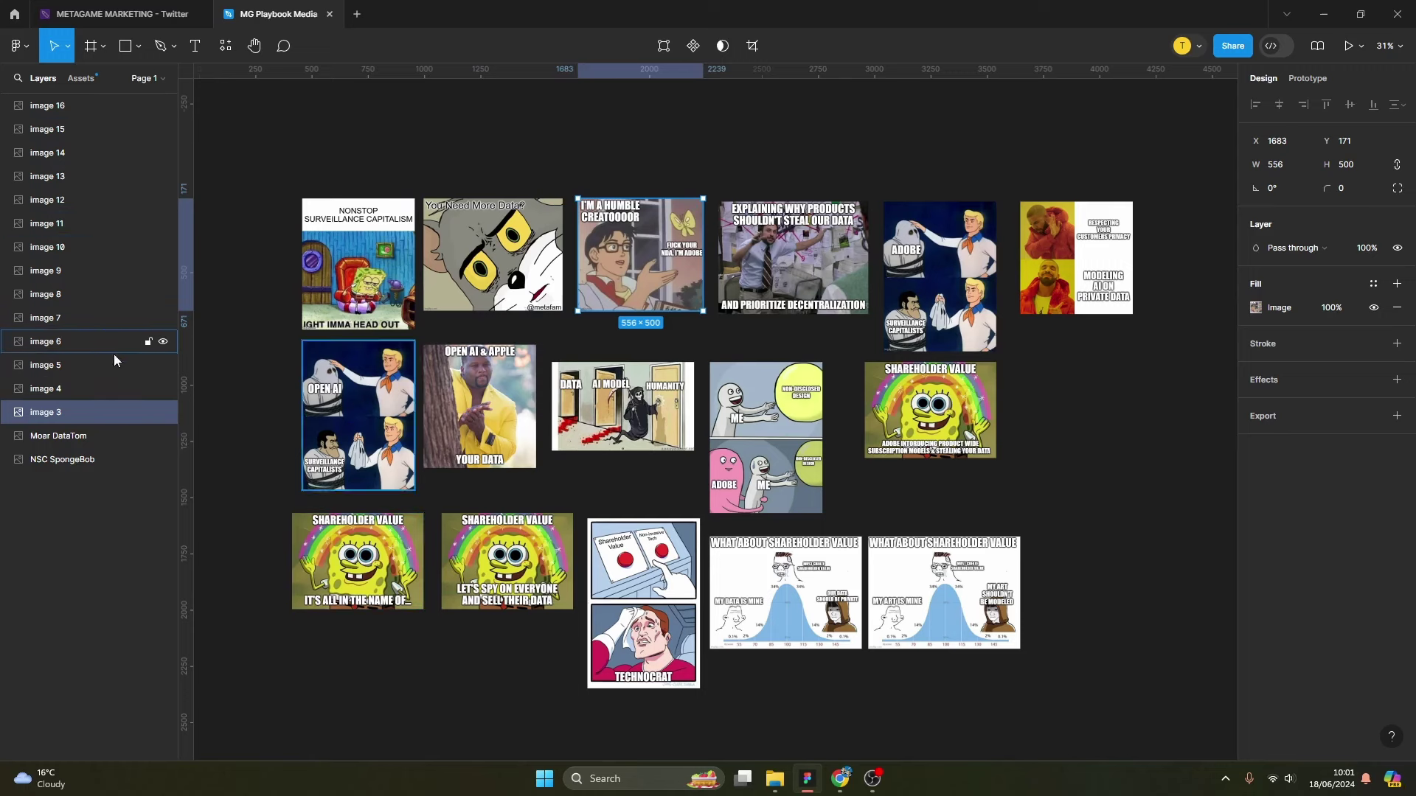
left_click(52, 461)
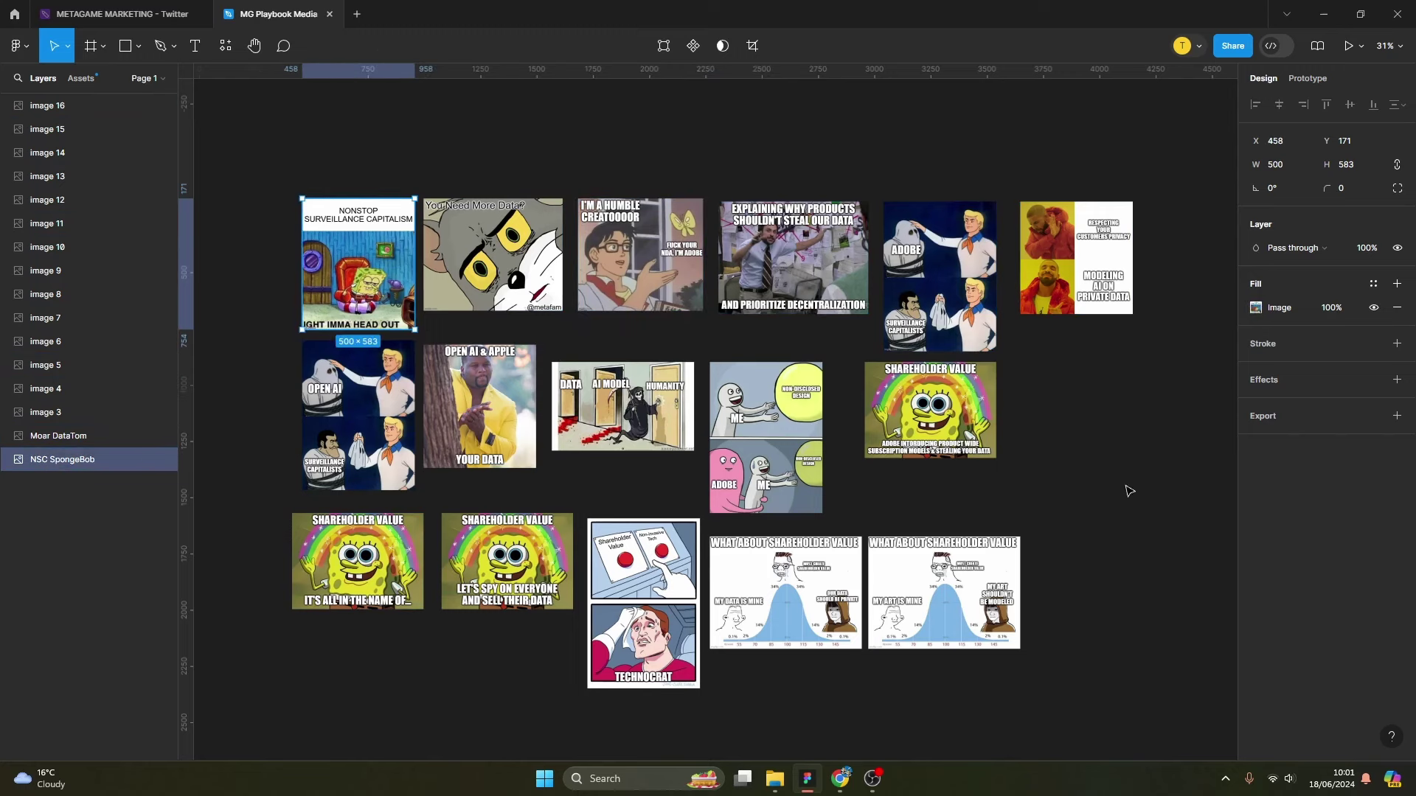
left_click(1396, 416)
left_click(1371, 438)
left_click(1370, 457)
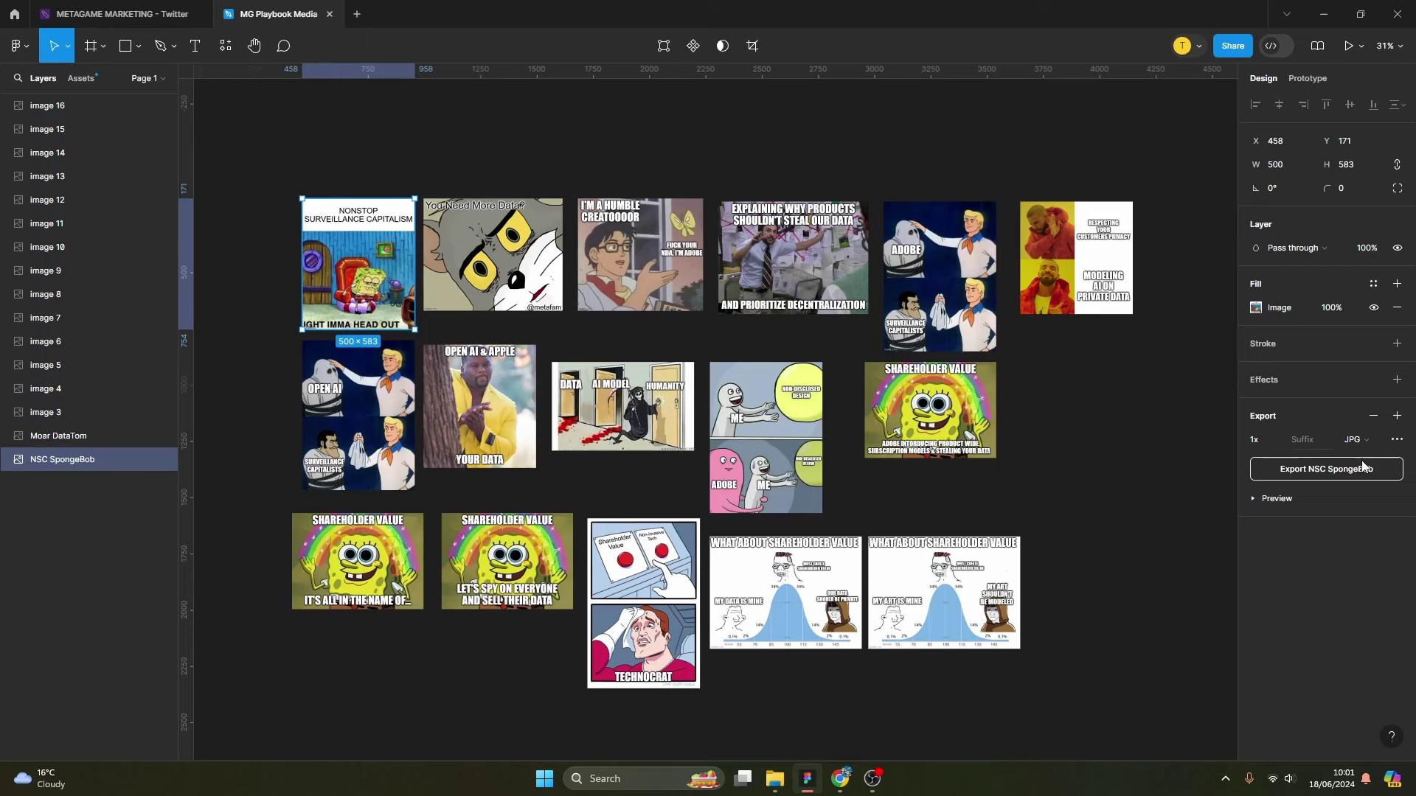
Export NSC SpongeBob and browse to F:\METAGAME\Twitter Shitposting in the save dialog.
left_click(1352, 472)
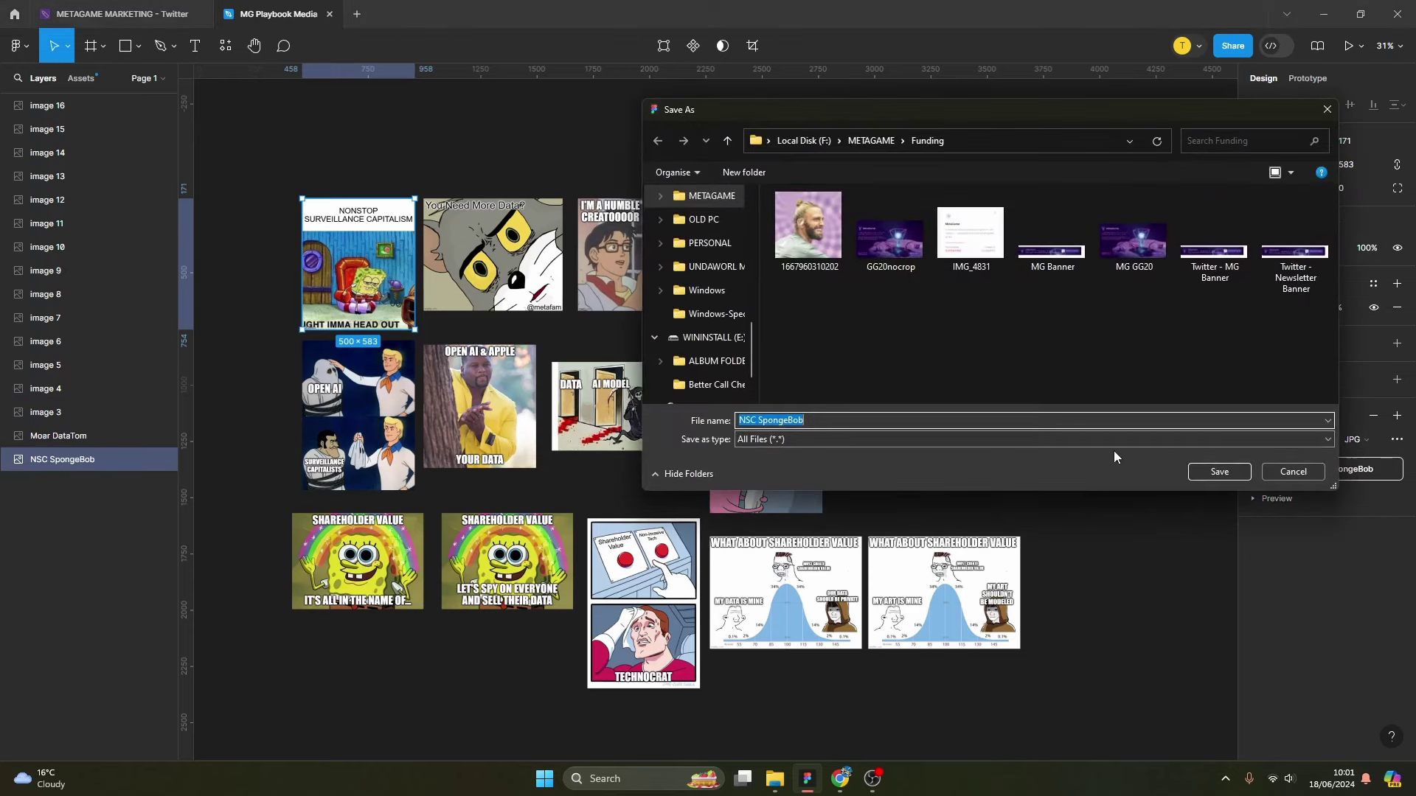
left_click(878, 145)
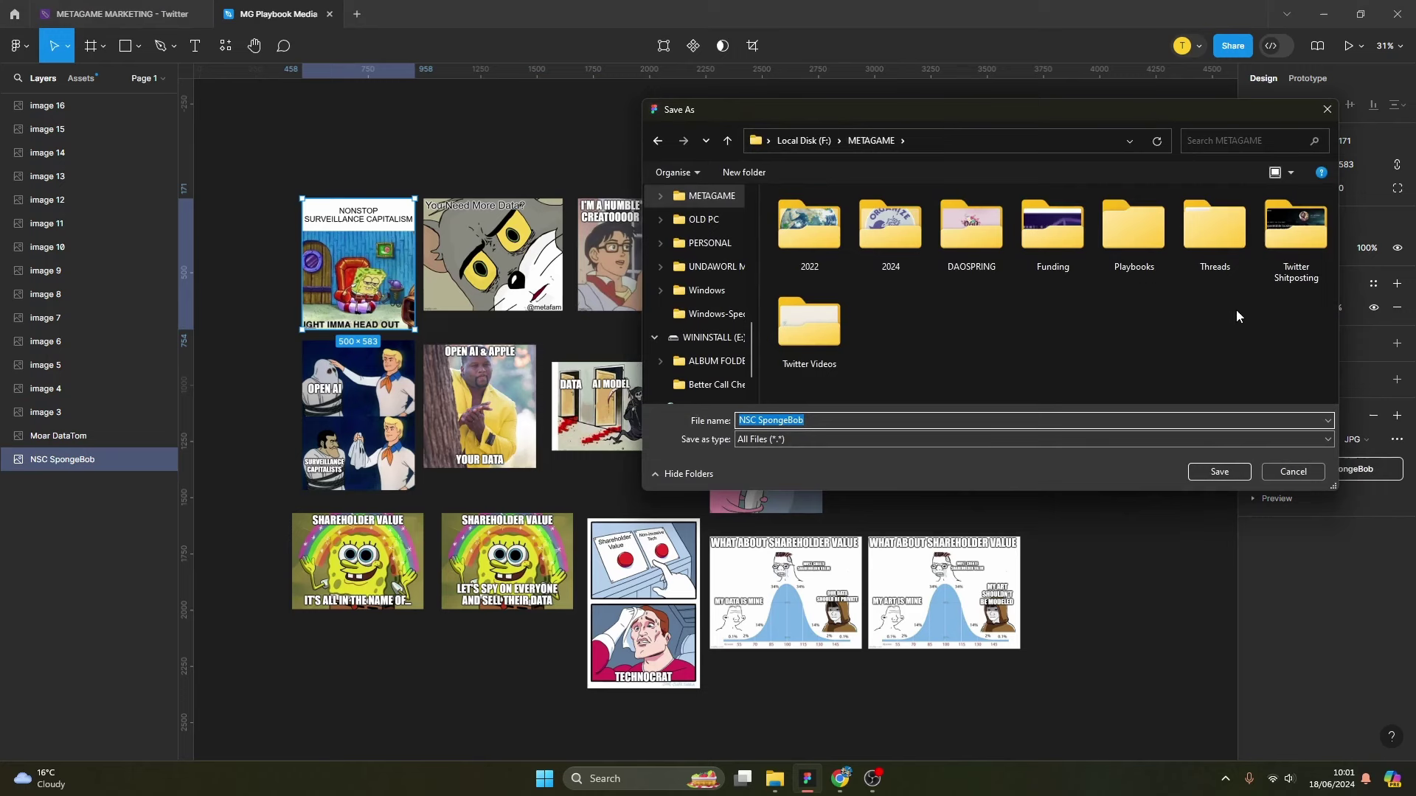
left_click(1290, 230)
left_click(1289, 230)
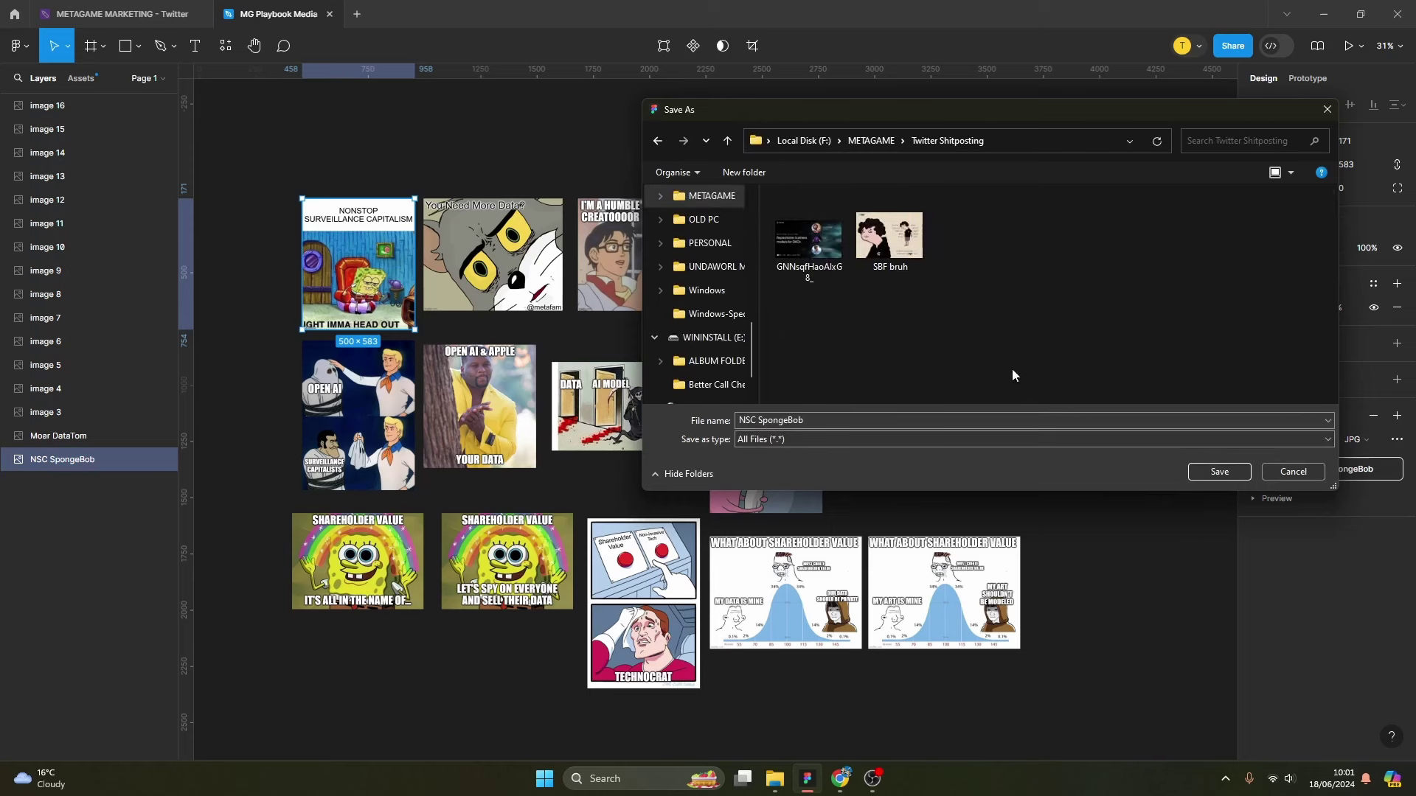
Create a 'Playing Twitter' folder there and save the JPG into it.
left_click(744, 172)
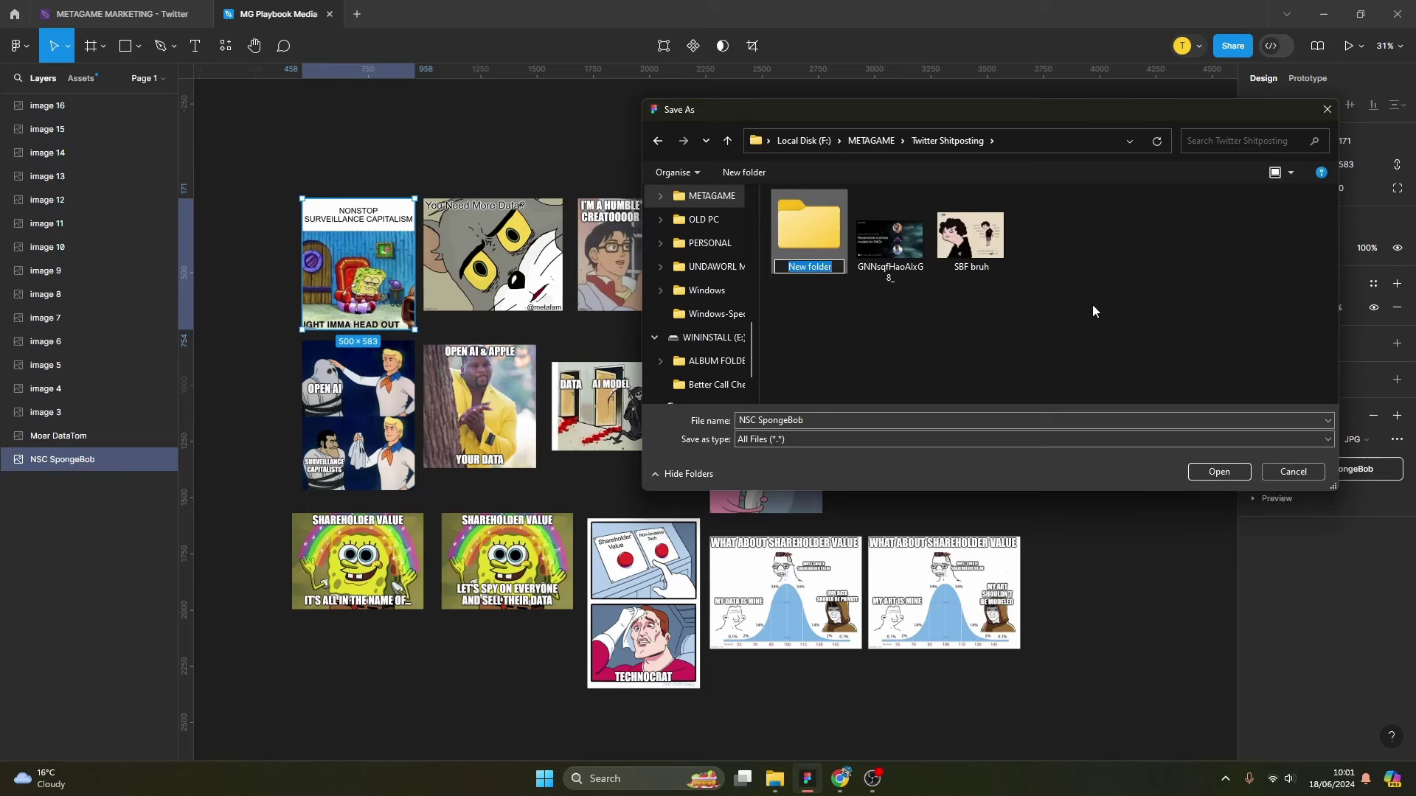
type("Playing tw")
key("BackSpace")
key("BackSpace")
type("Twitter")
key("Return")
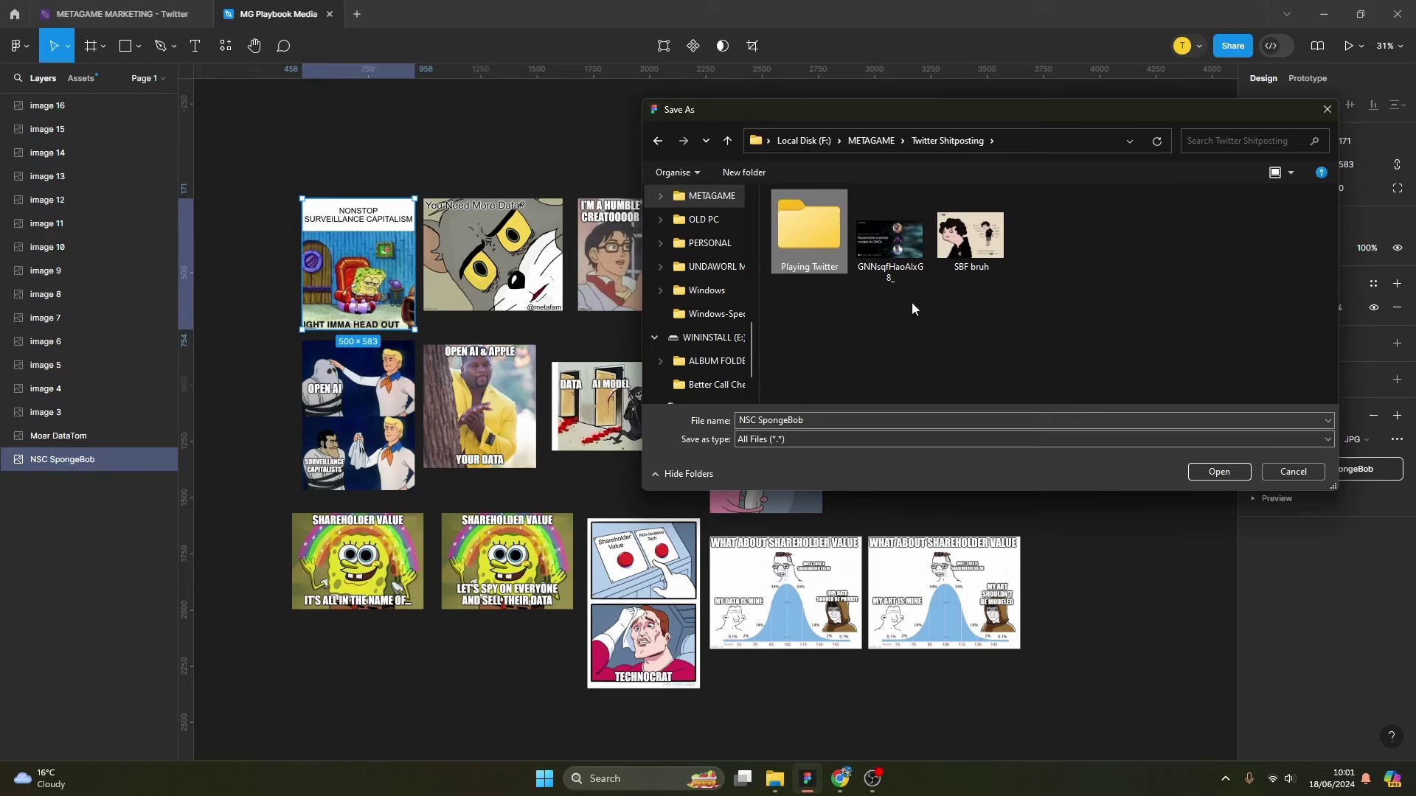
double_click(808, 246)
left_click(1207, 474)
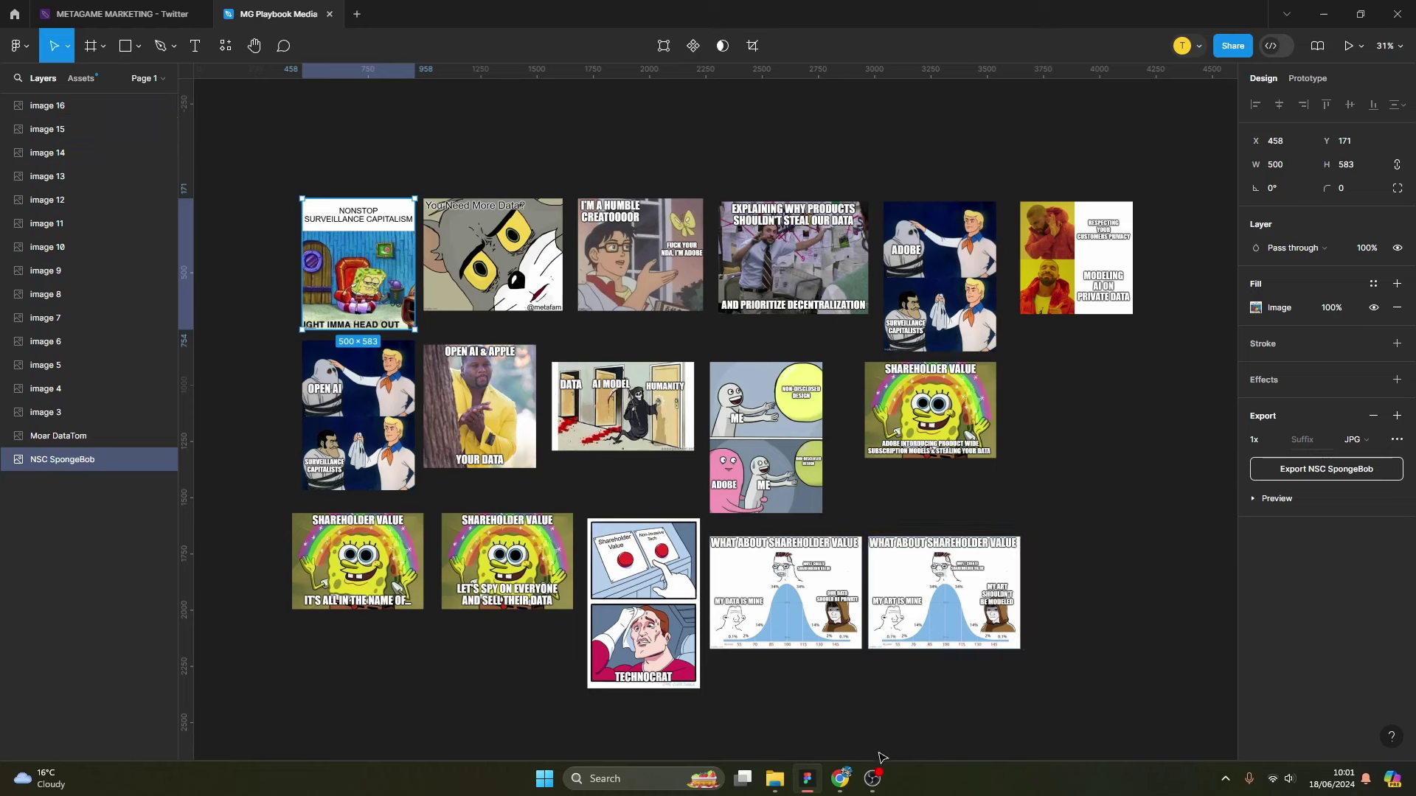
View the sixteen exported meme JPGs in the Playing Twitter folder.
mouse_move(874, 767)
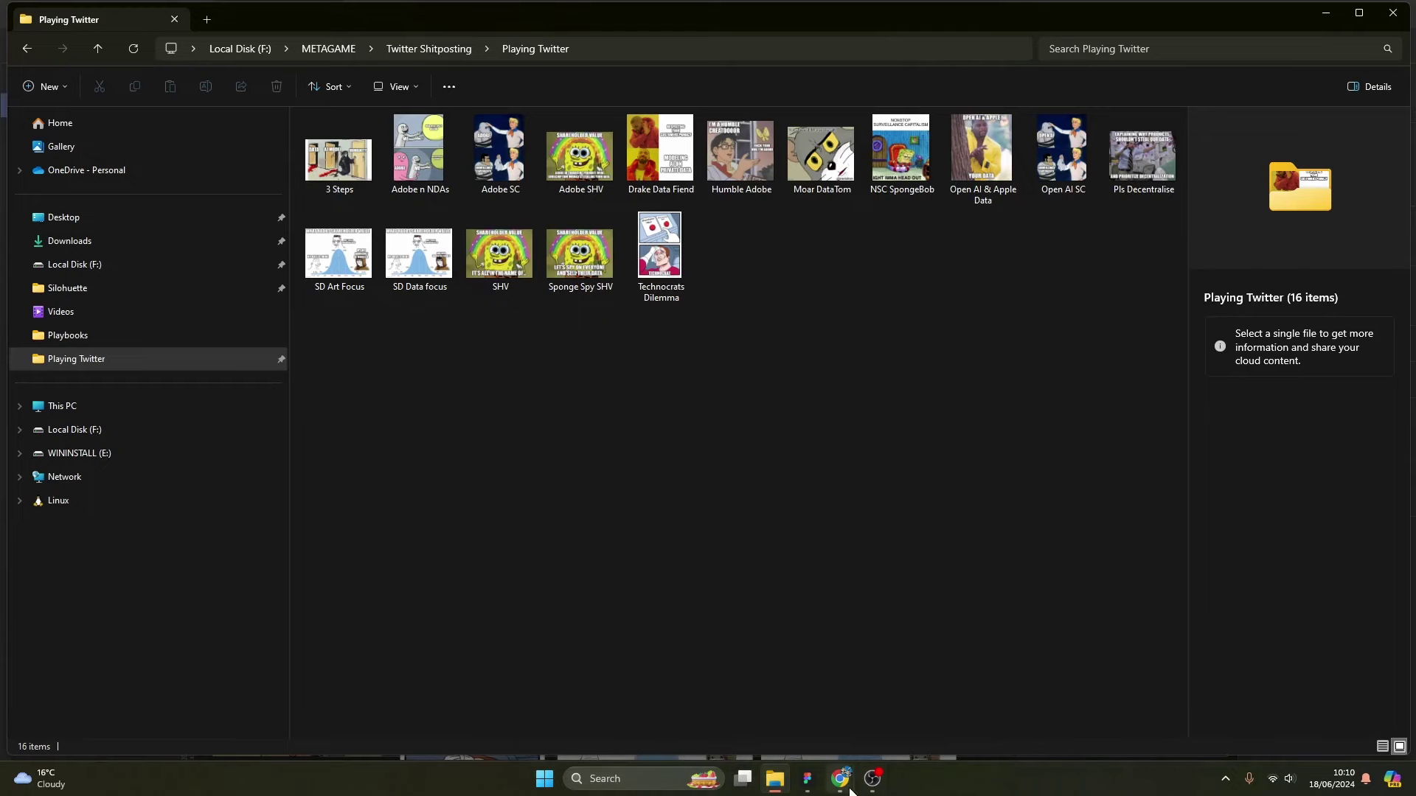
Switch to X and scroll through the open post and its replies.
mouse_move(840, 778)
left_click(1037, 724)
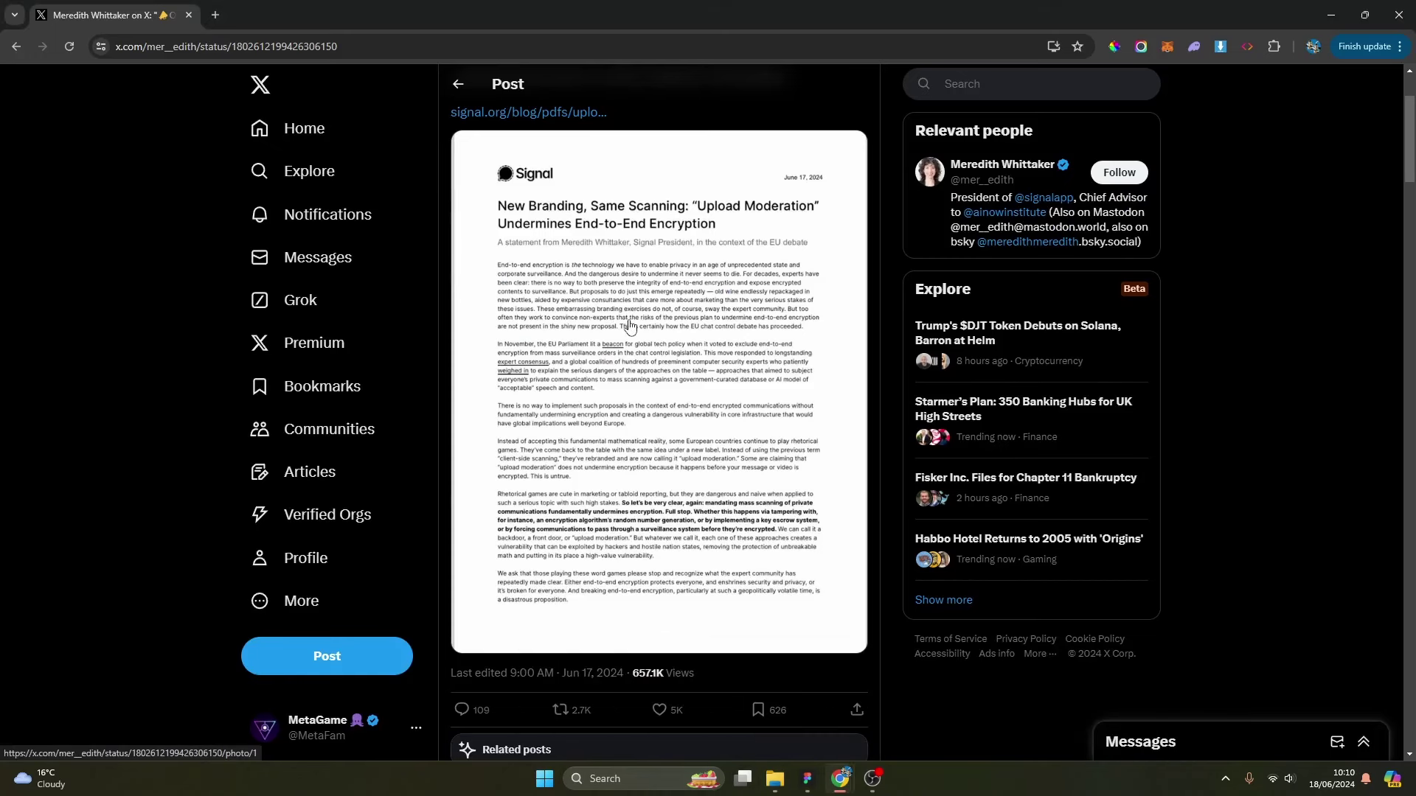
scroll(636, 322, "up", 2)
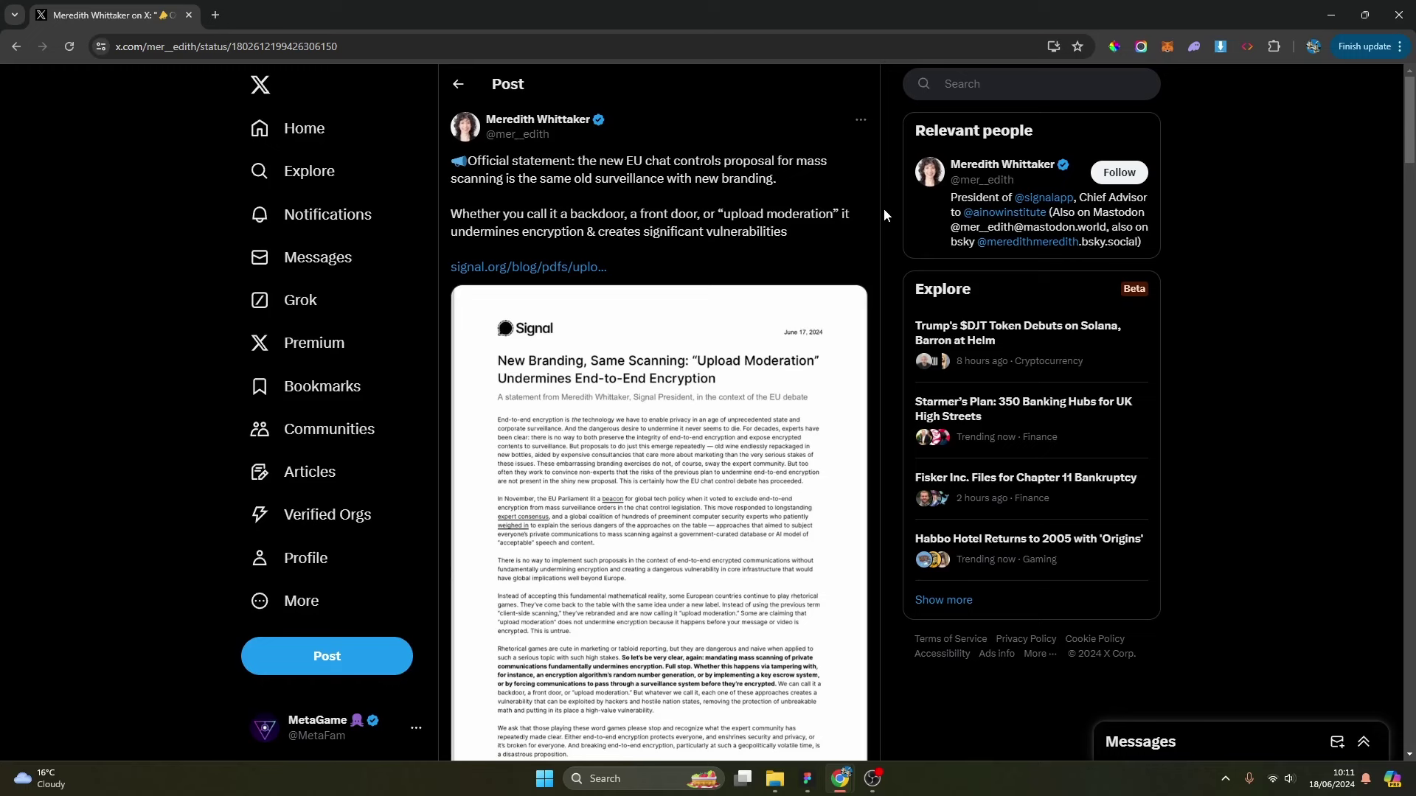
scroll(883, 209, "down", 10)
scroll(883, 207, "down", 2)
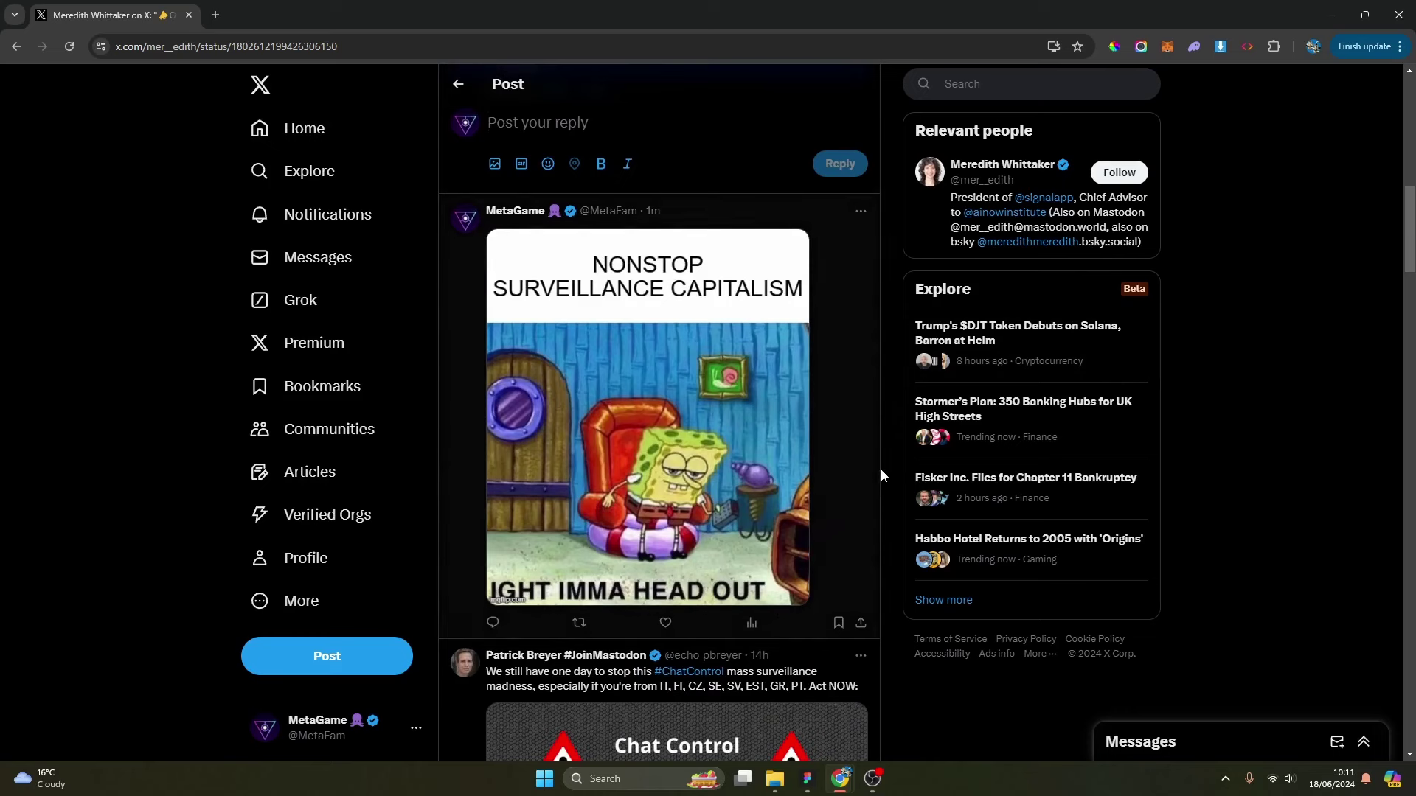
scroll(896, 476, "up", 8)
scroll(906, 479, "up", 3)
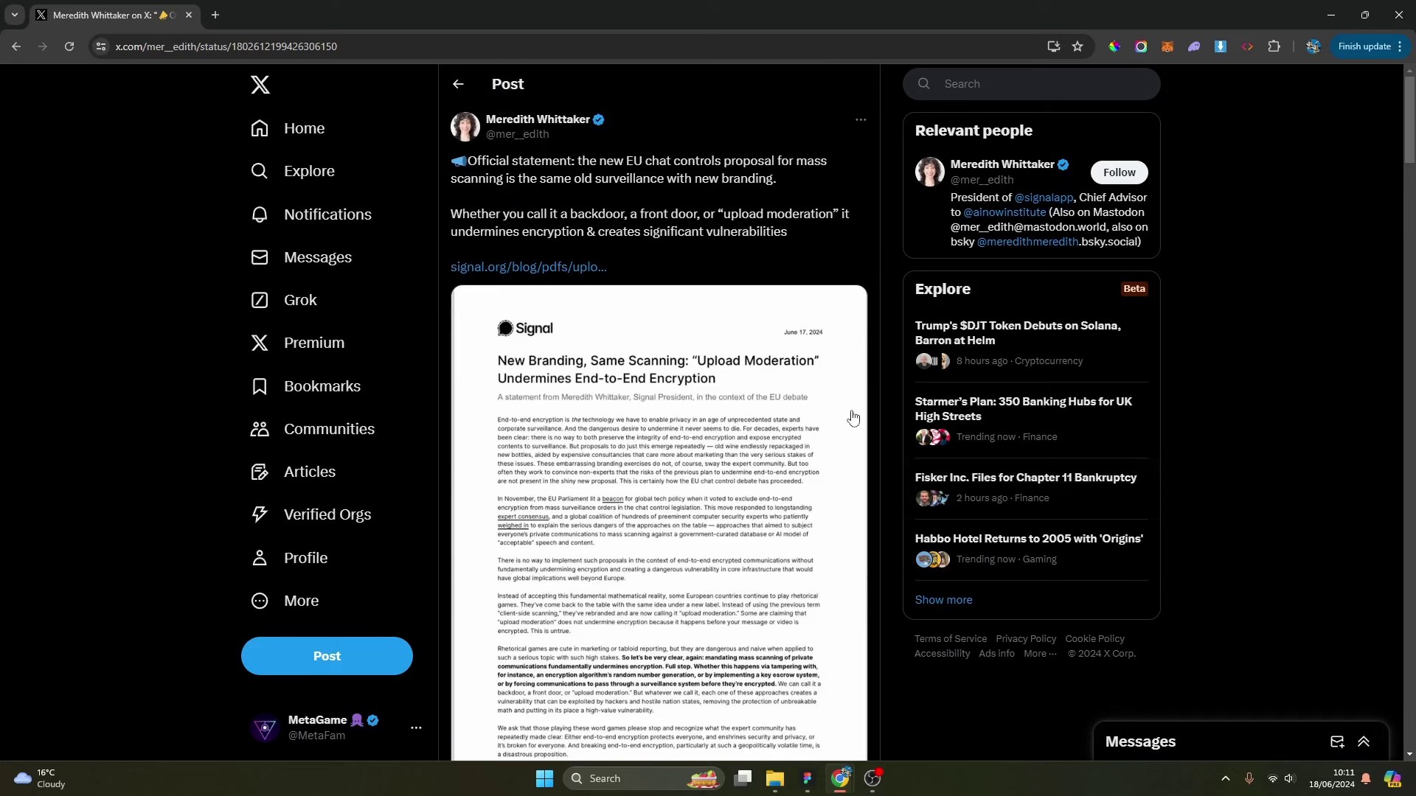
scroll(848, 266, "down", 10)
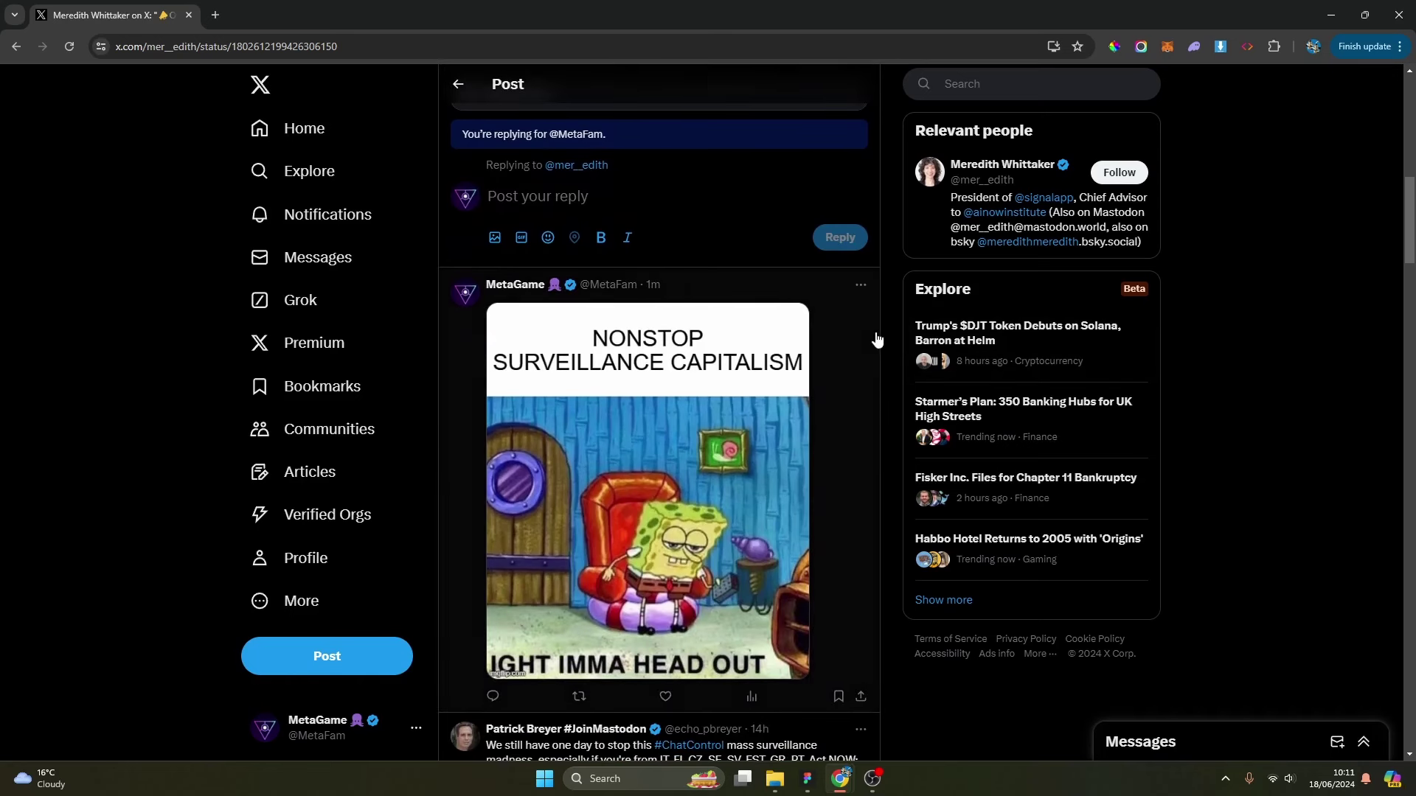
Go back twice to the home feed showing MetaGame's NONSTOP SURVEILLANCE CAPITALISM reply.
scroll(877, 339, "up", 10)
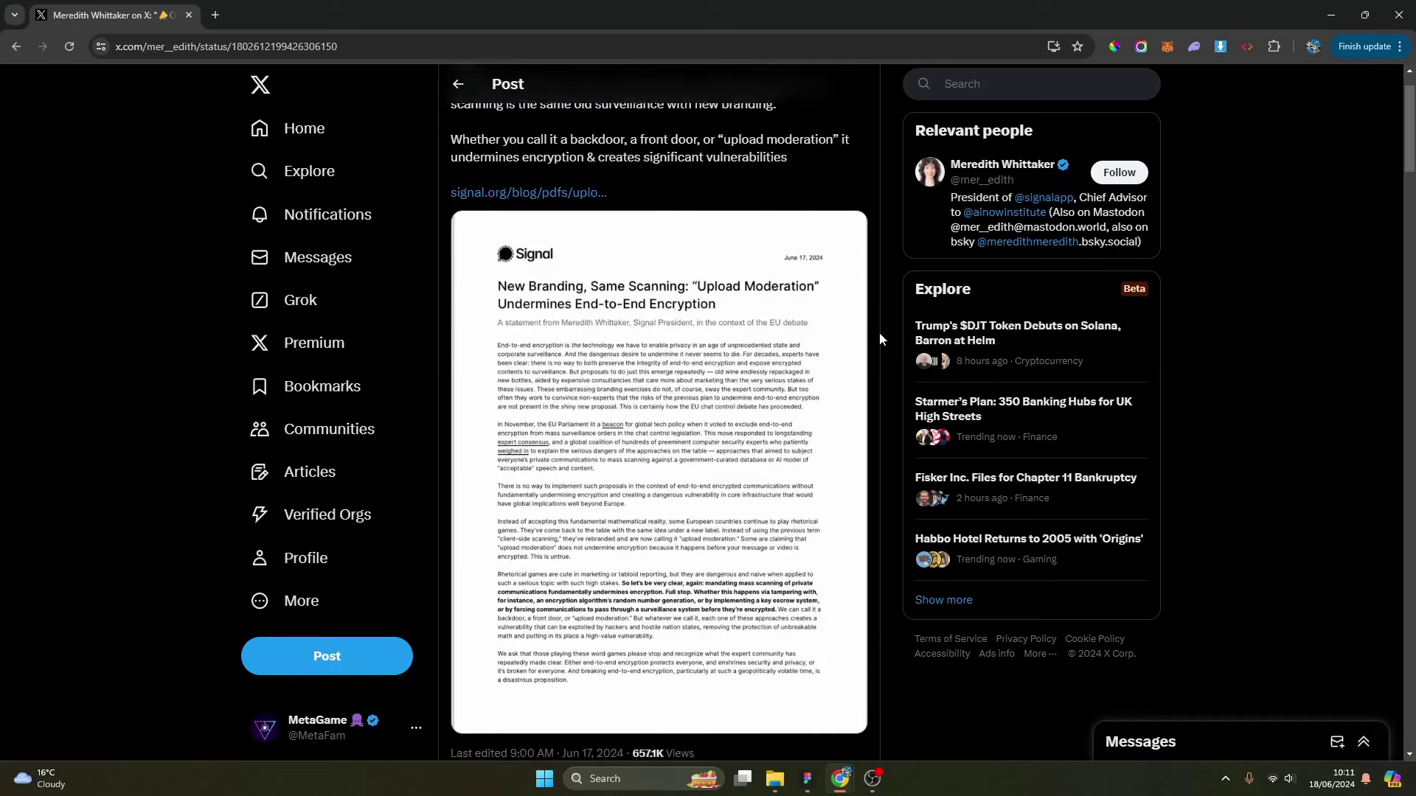
scroll(879, 333, "up", 1)
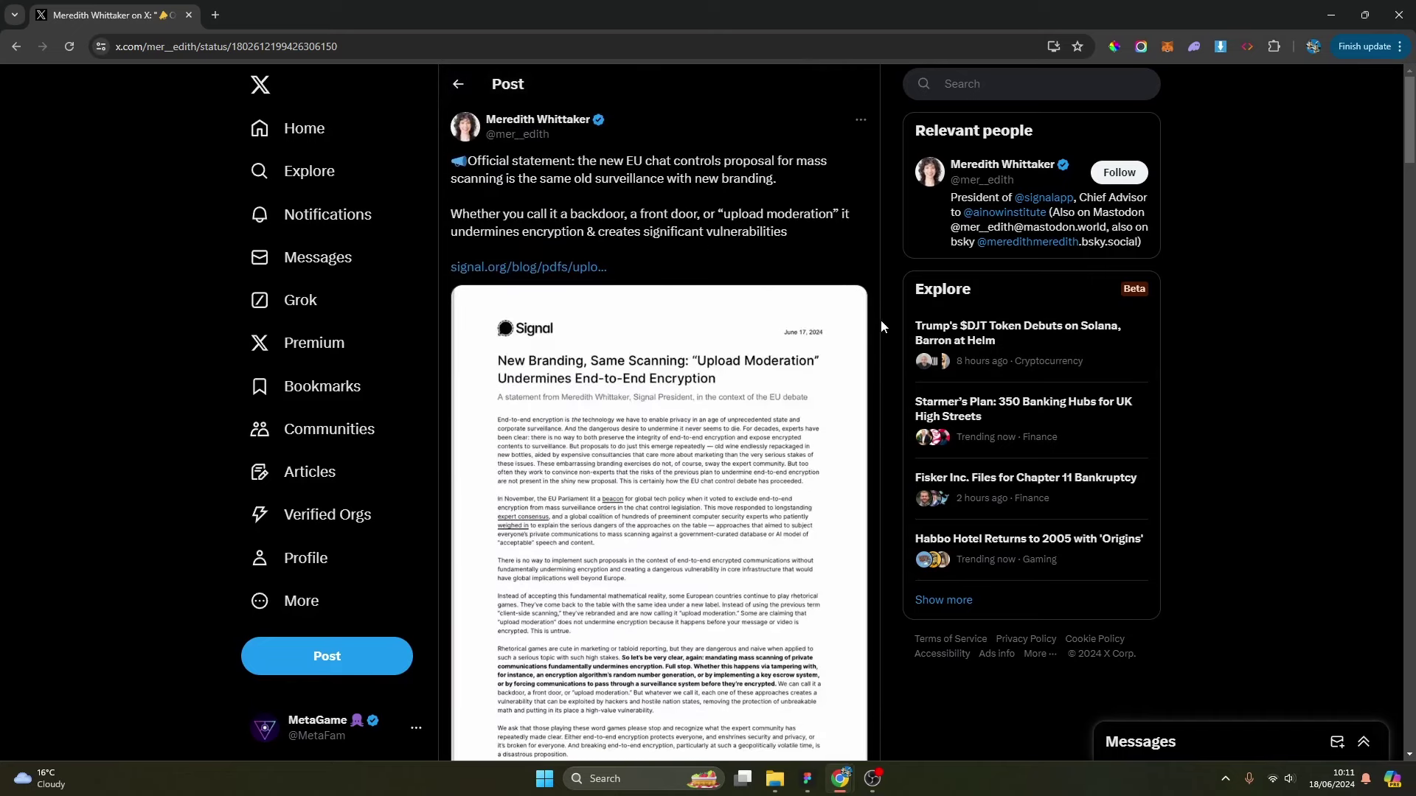
left_click(458, 84)
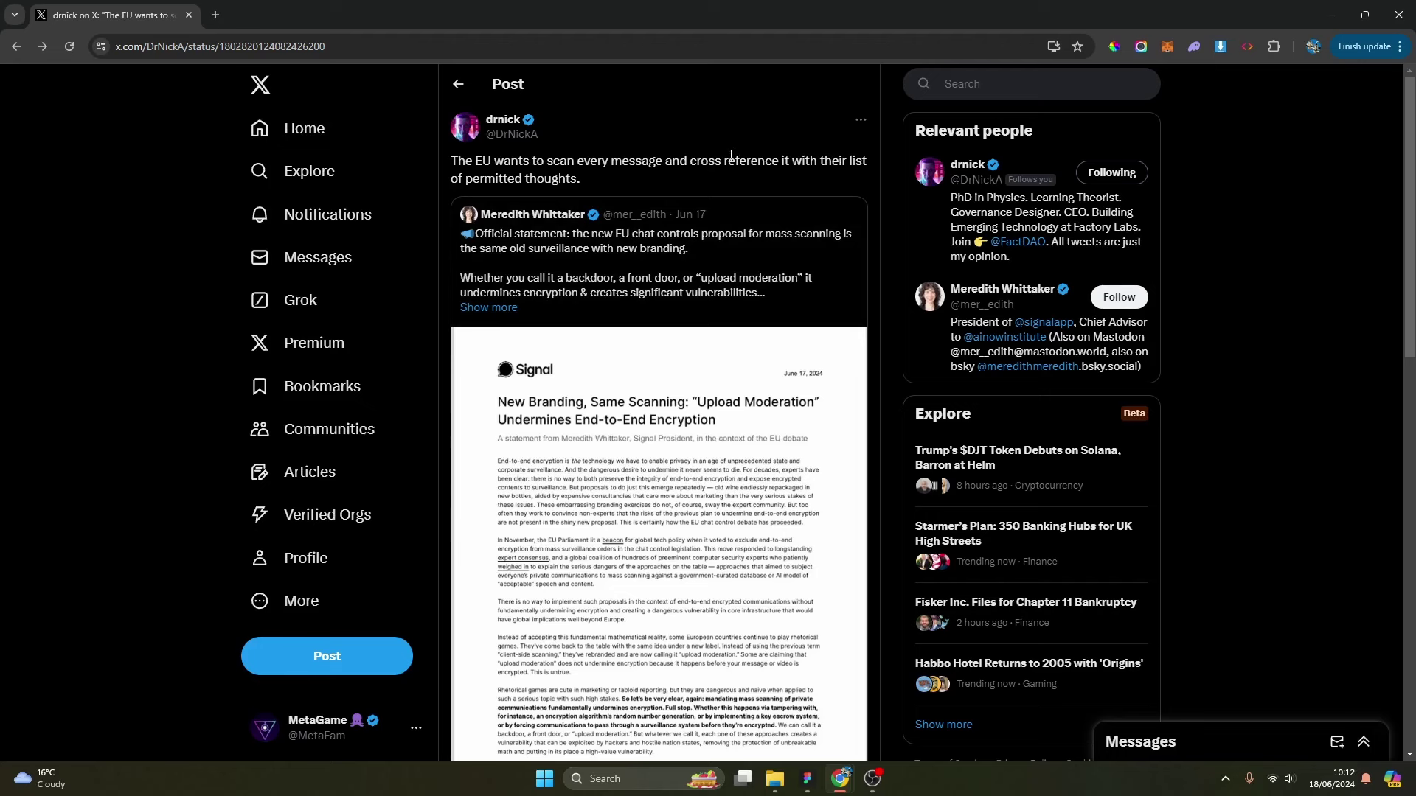
left_click(458, 83)
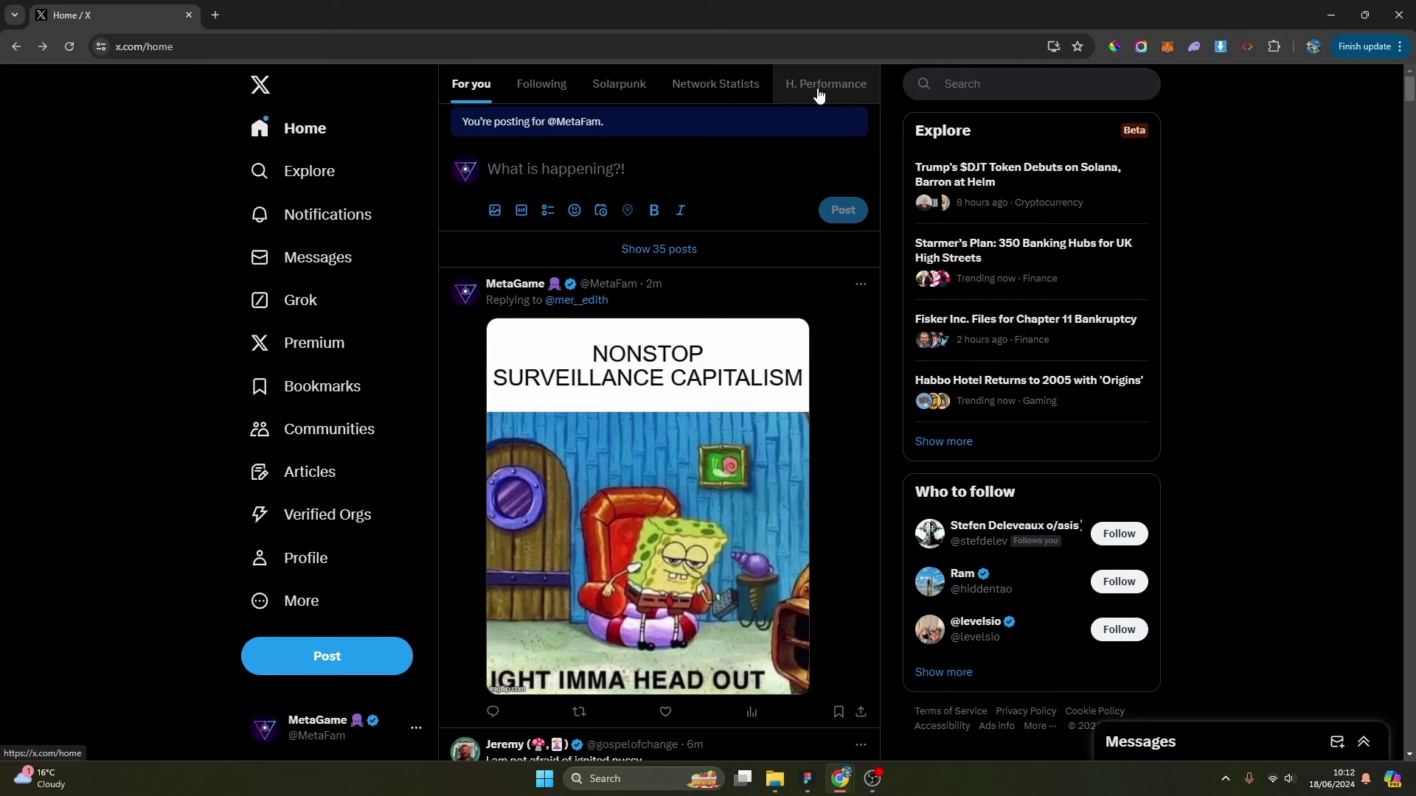
Scroll the H. Performance feed, switch to the Network Statistis list, then go to Notifications.
left_click(818, 93)
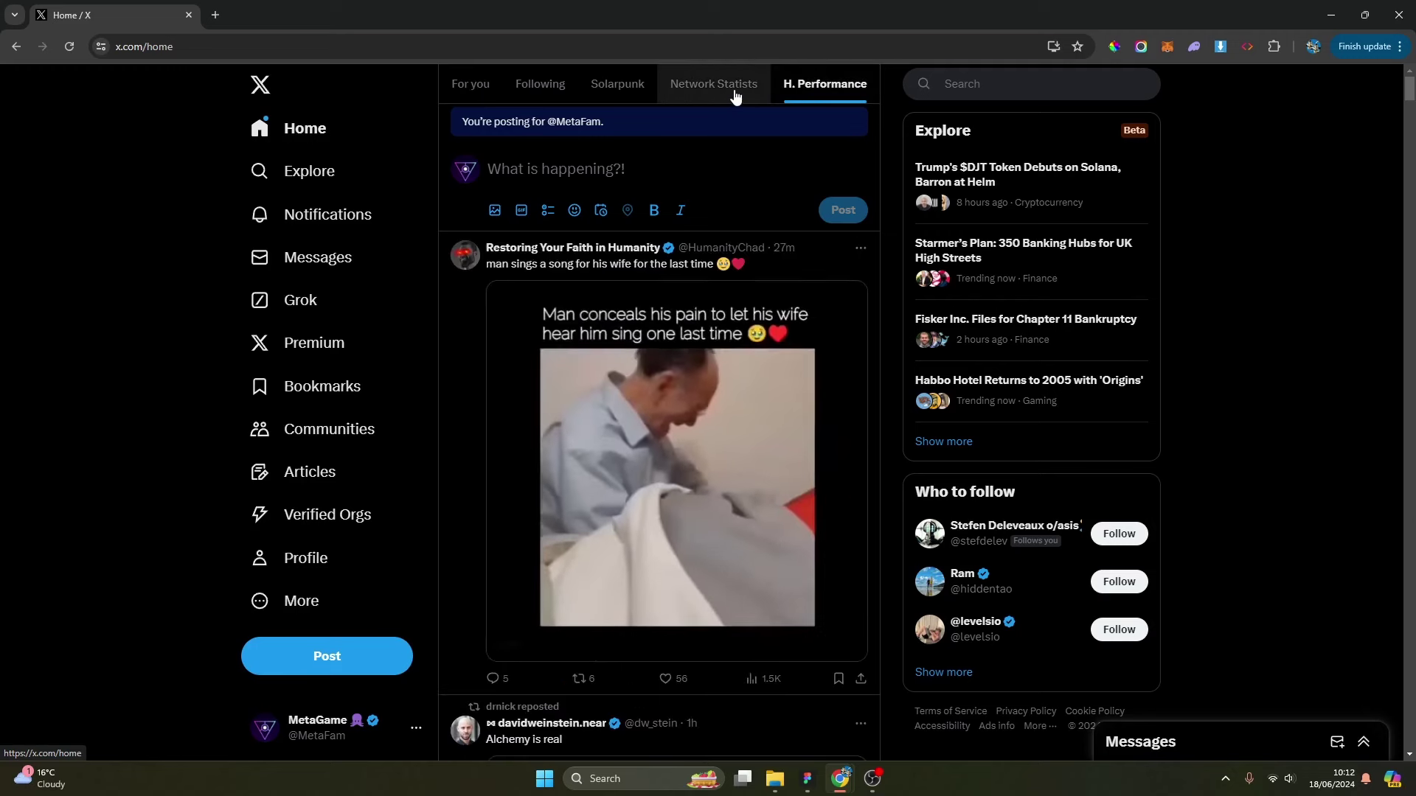
scroll(855, 268, "down", 2)
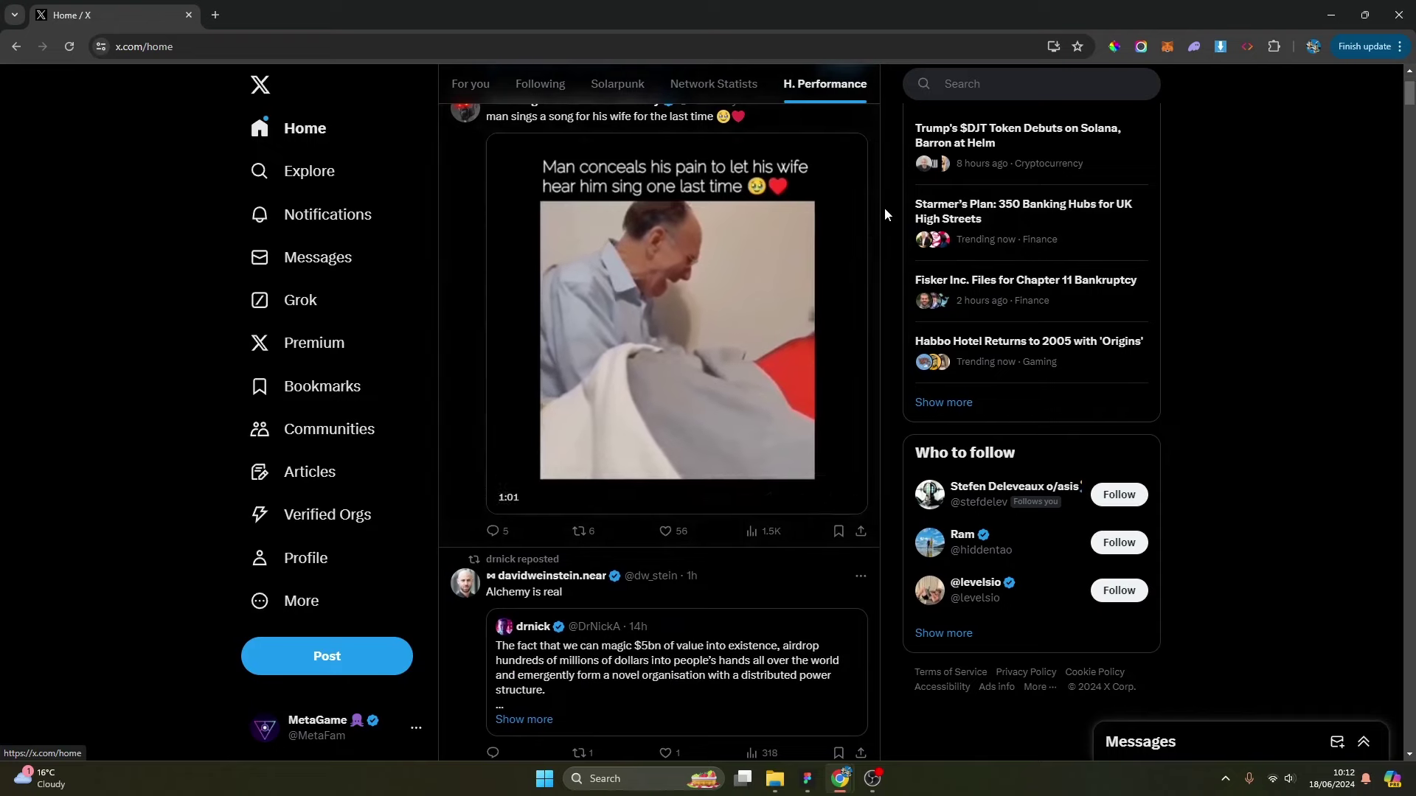
scroll(884, 208, "down", 3)
scroll(885, 213, "down", 8)
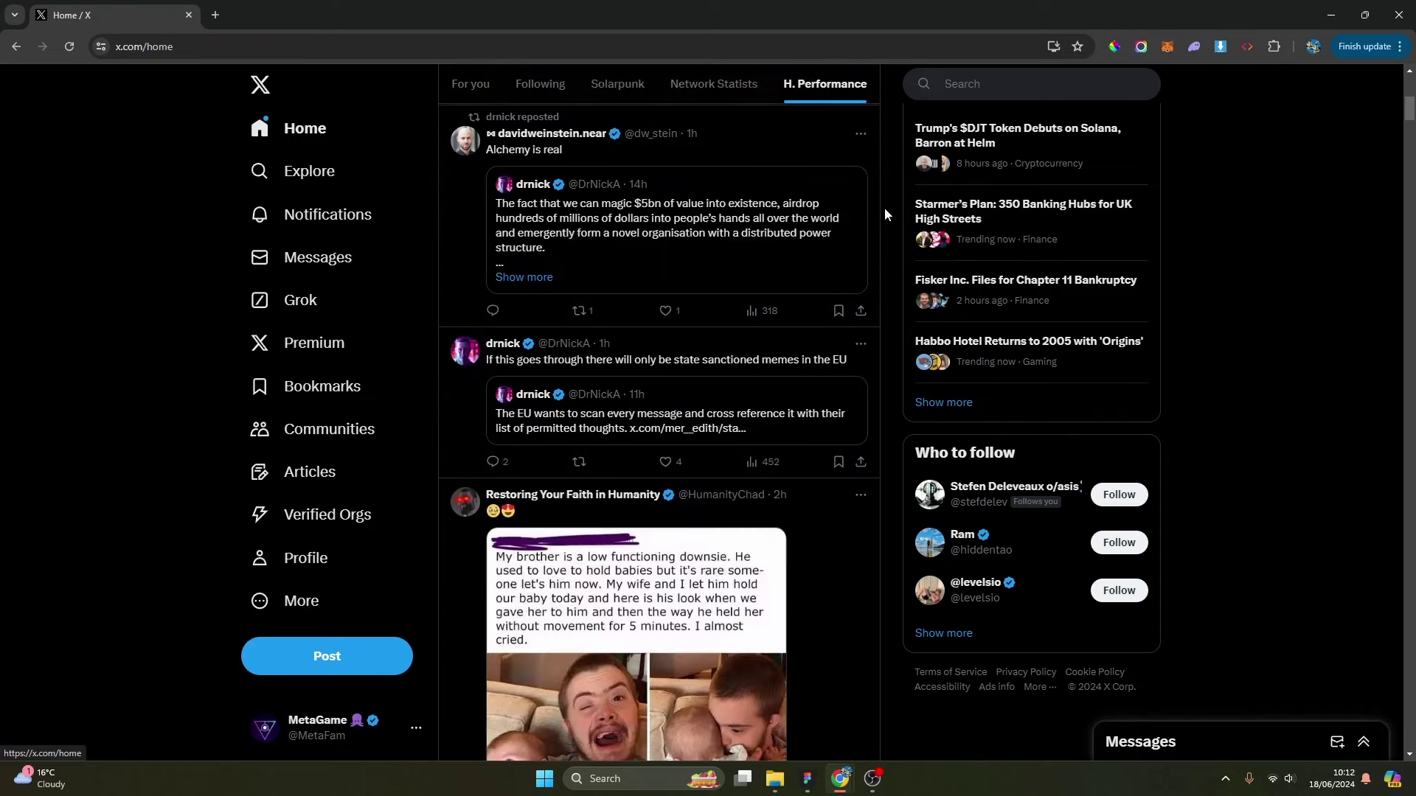
scroll(888, 206, "down", 4)
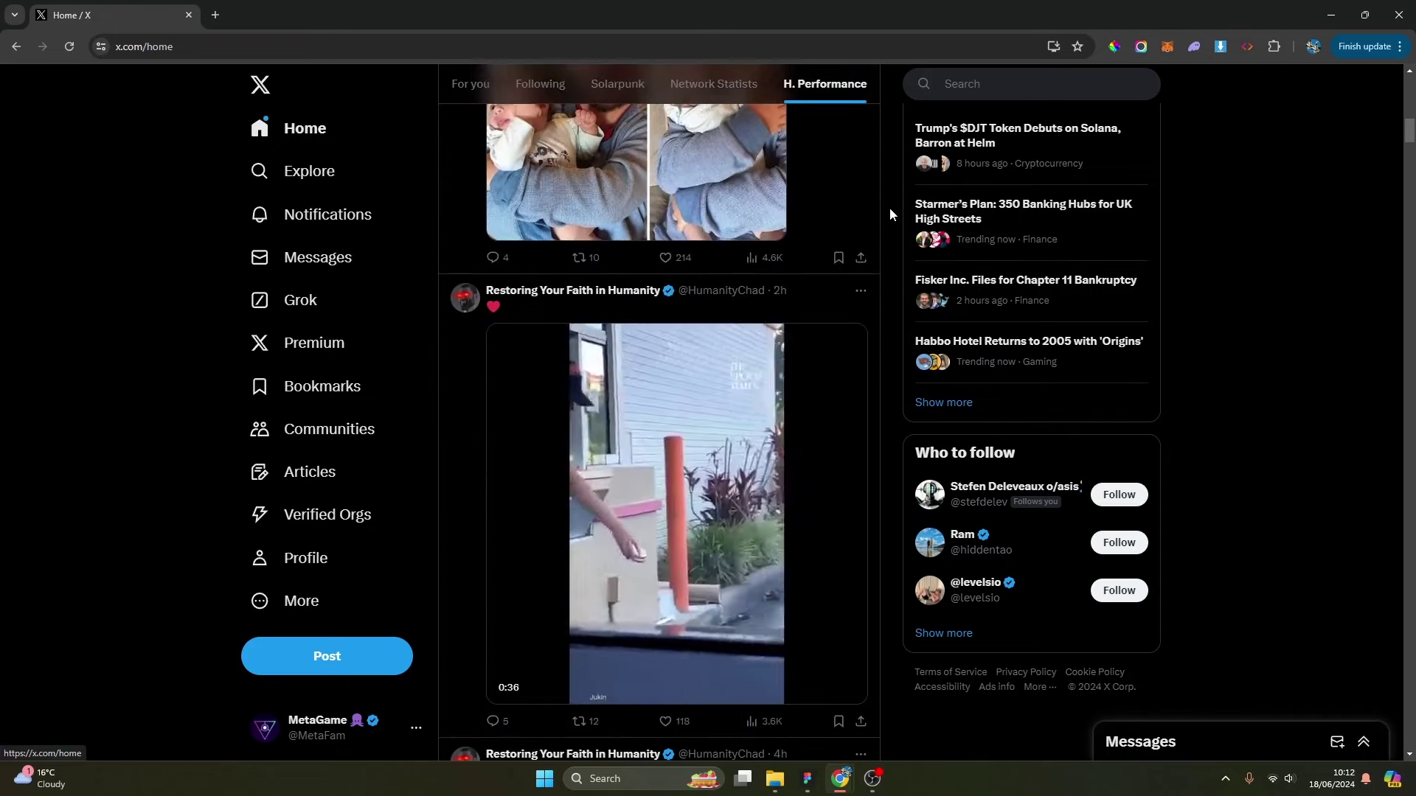
scroll(889, 207, "down", 7)
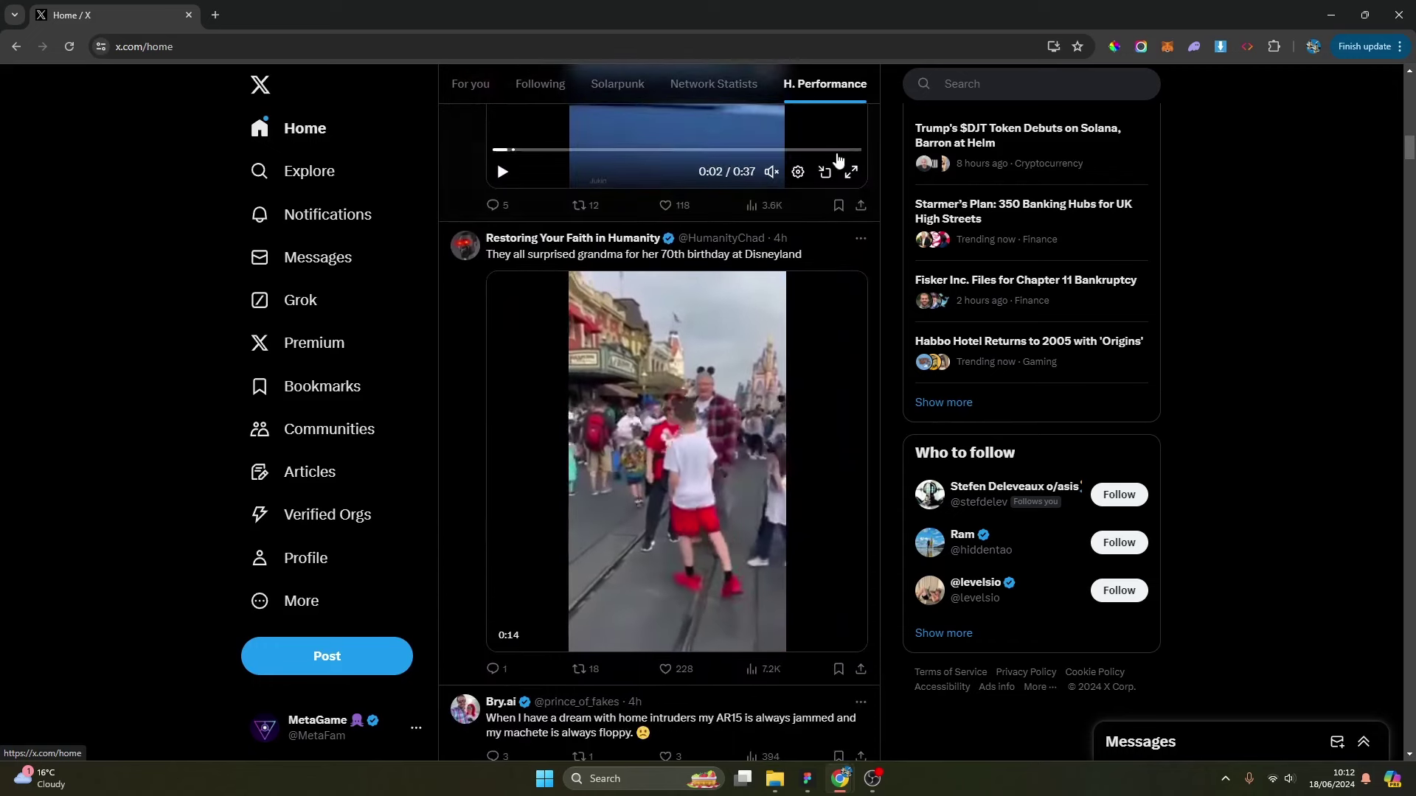
left_click(728, 88)
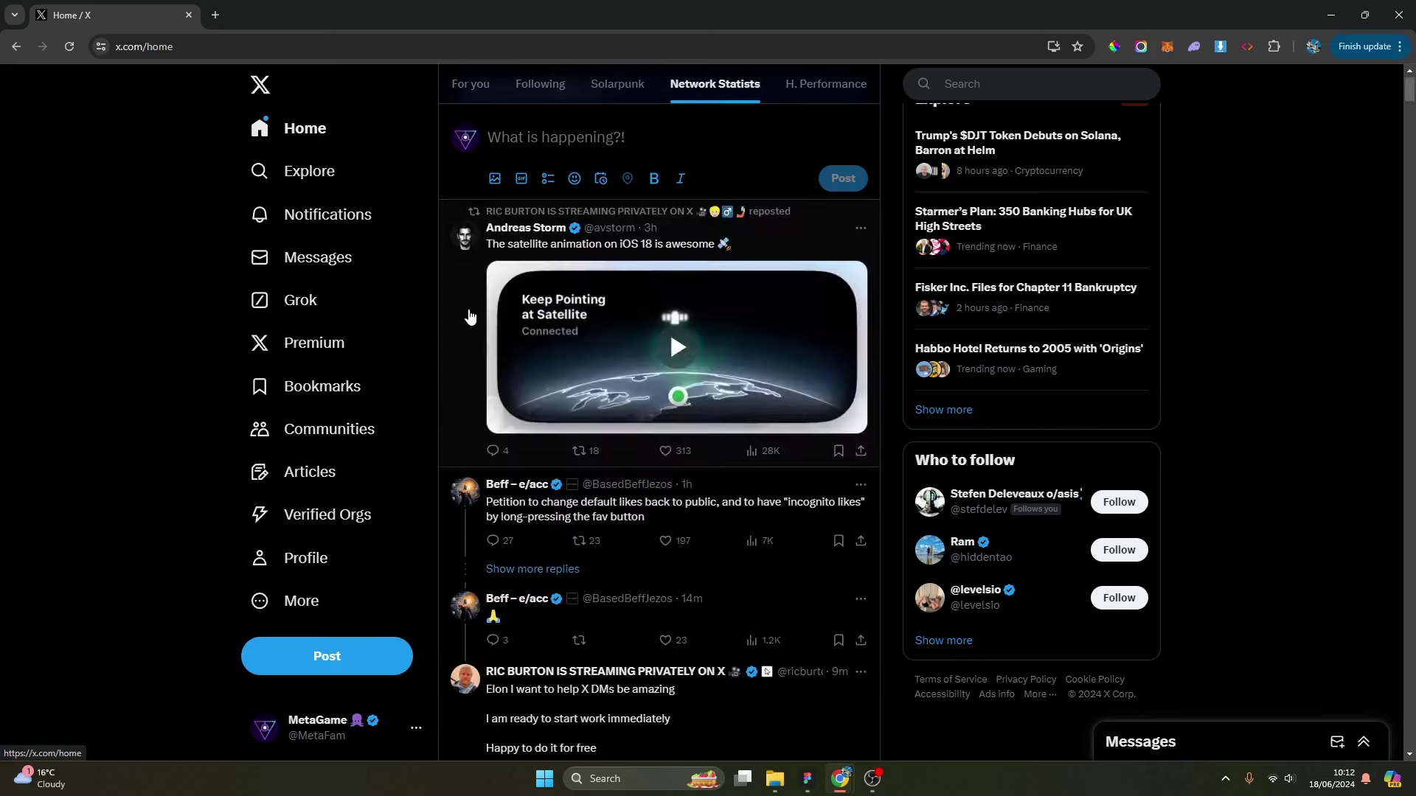
left_click(351, 228)
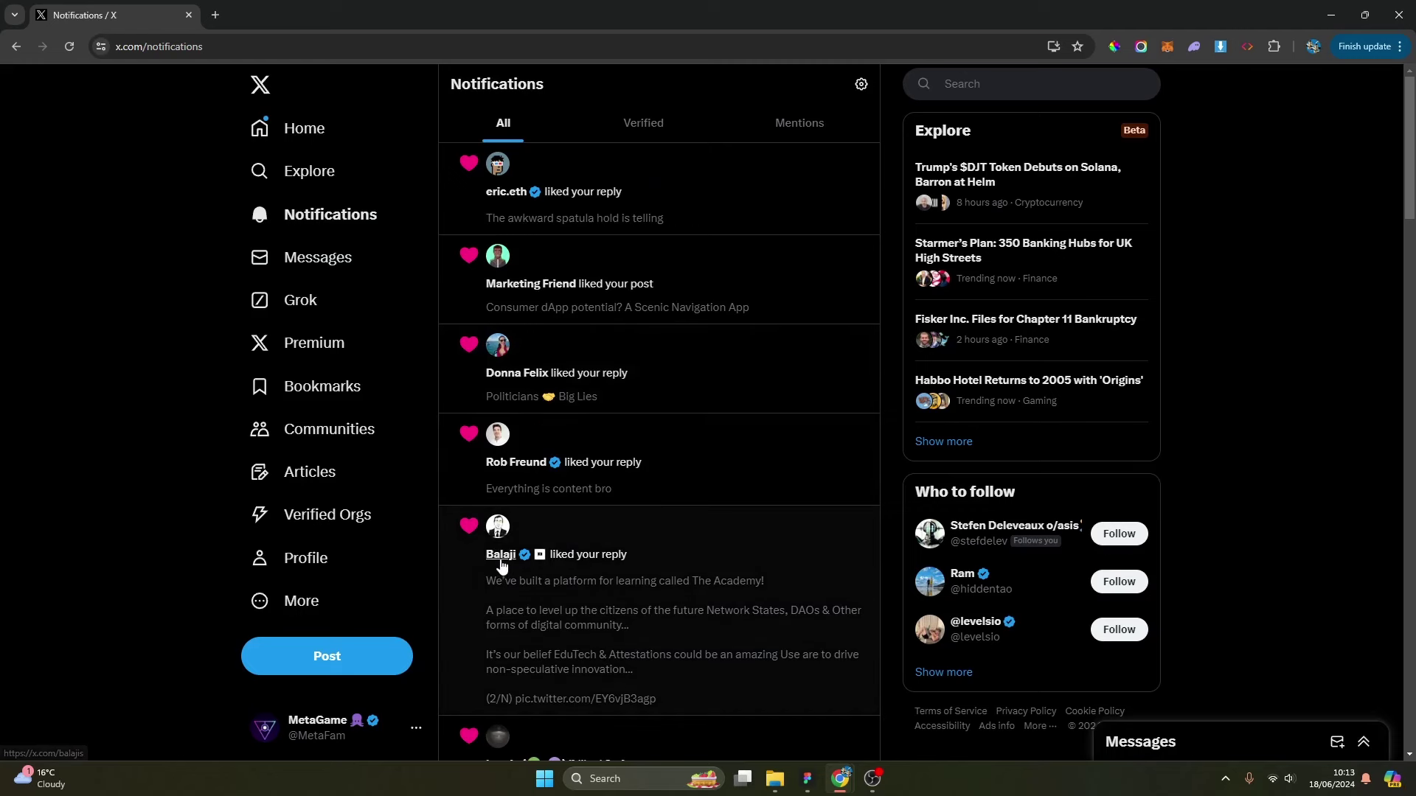
Open the profile of the account that liked your reply from its notification and scroll it.
left_click(501, 555)
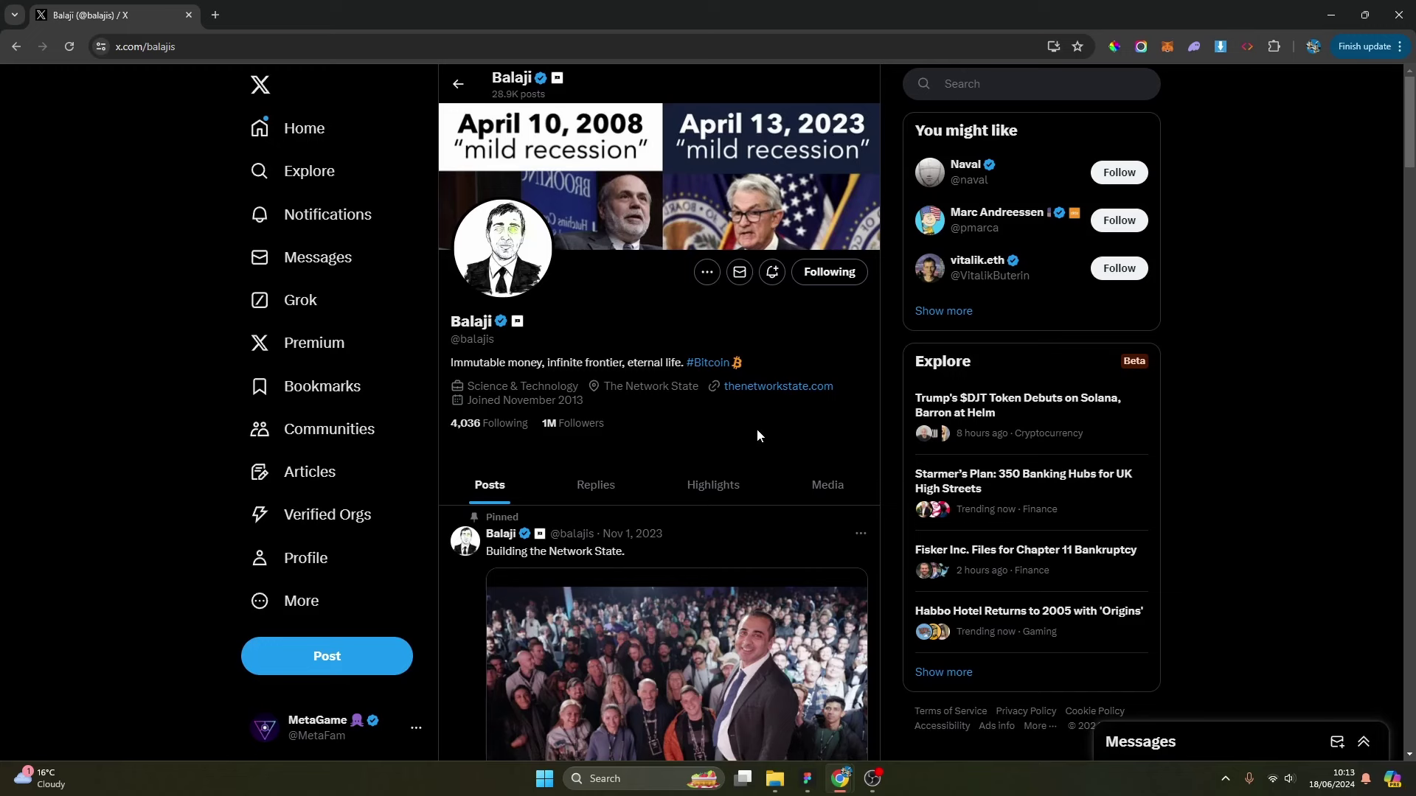
scroll(756, 435, "down", 2)
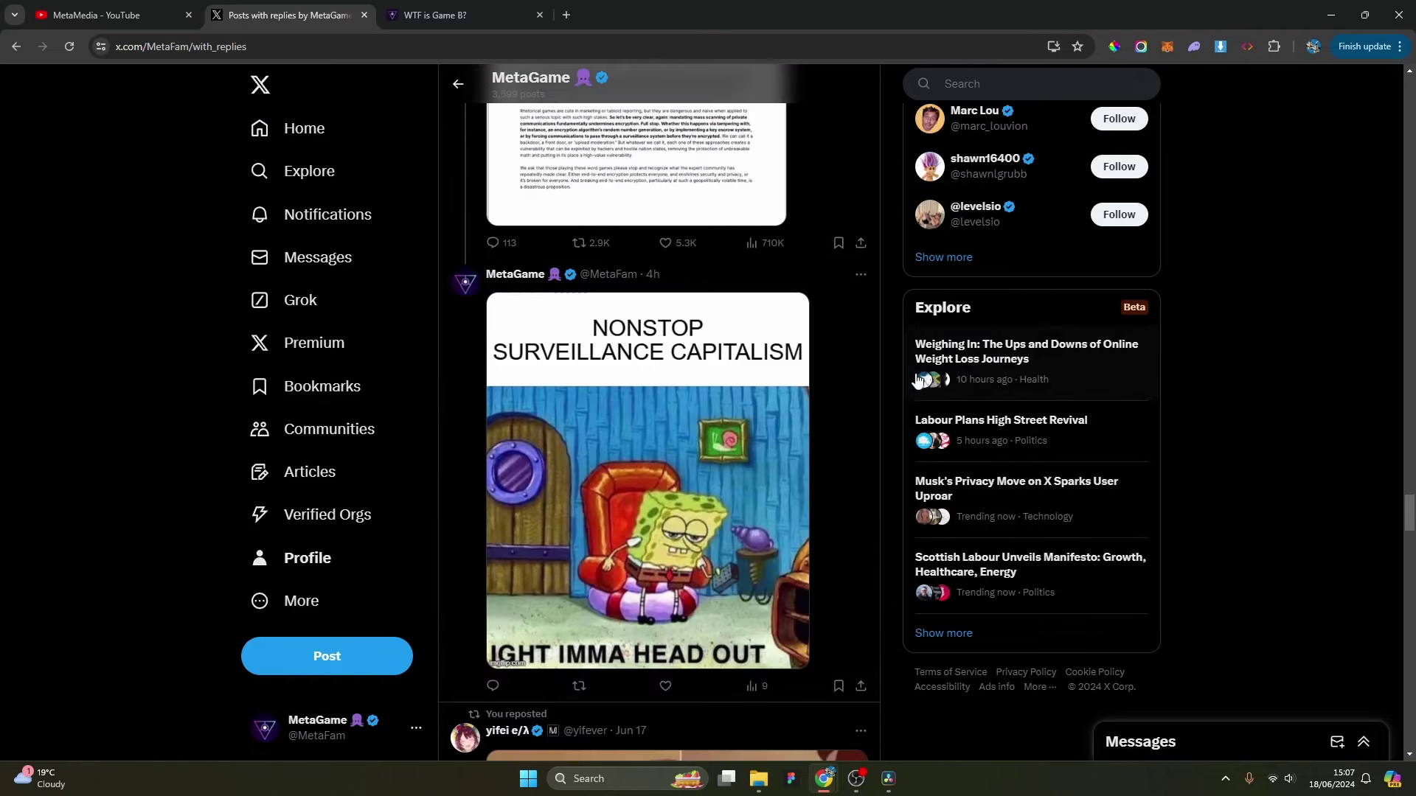
scroll(887, 378, "up", 5)
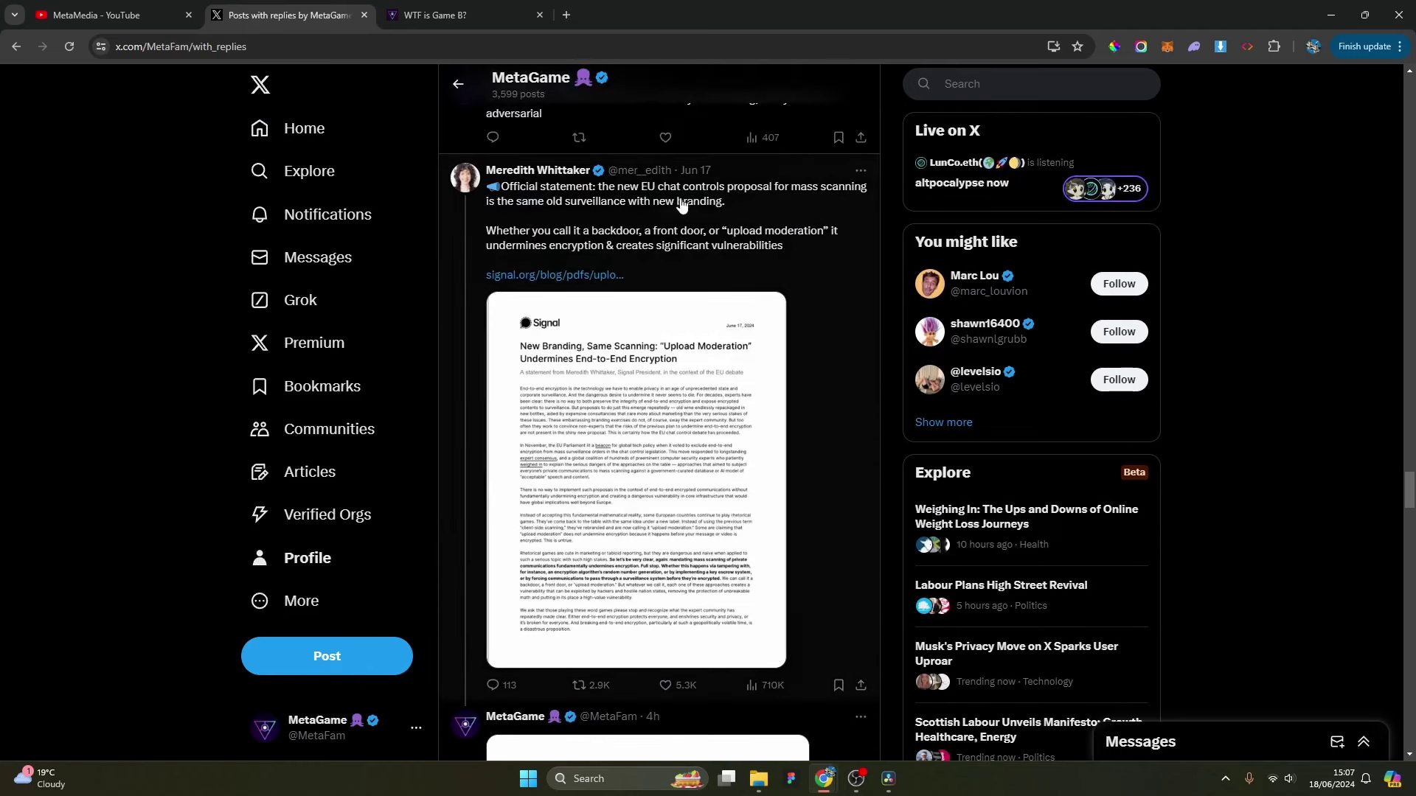
scroll(798, 357, "down", 4)
scroll(870, 480, "down", 2)
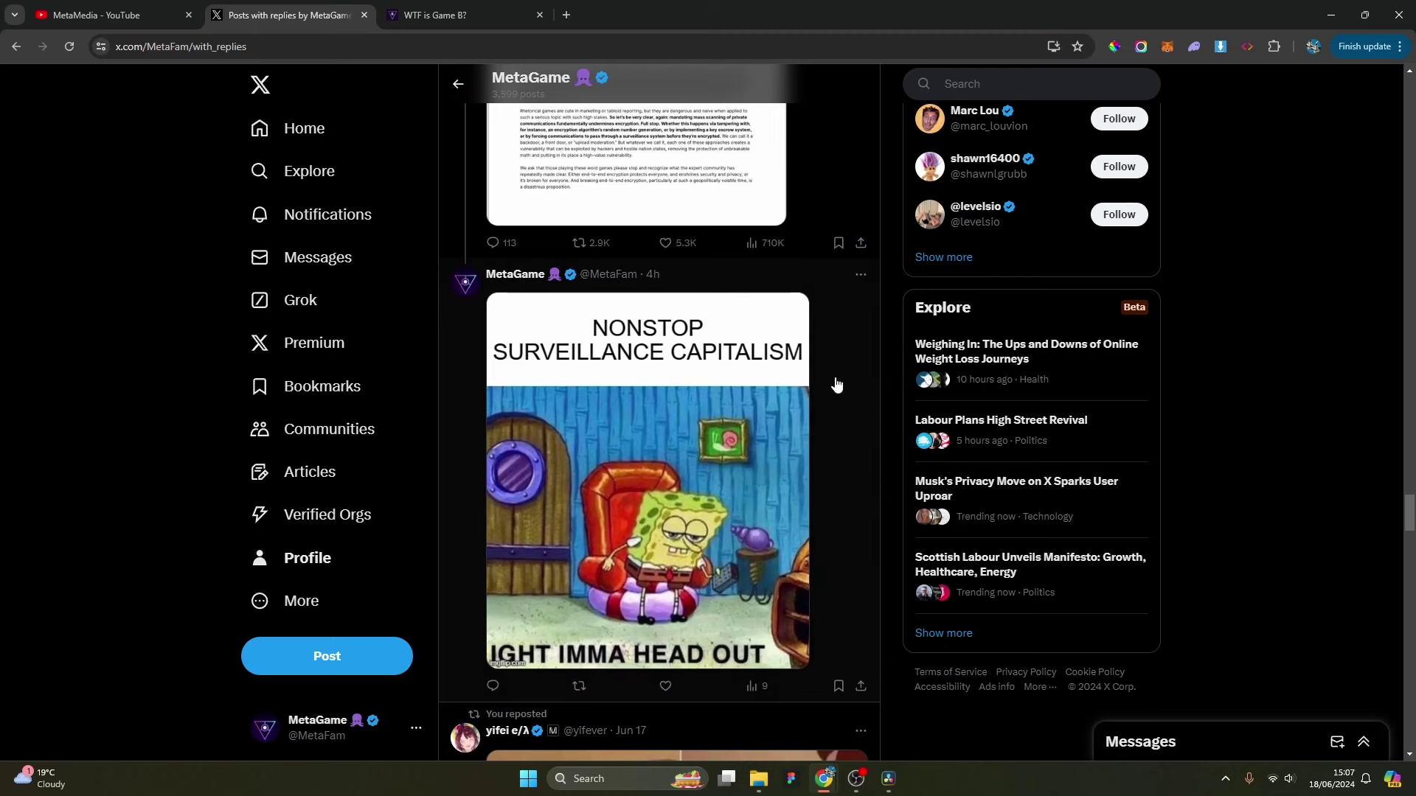
scroll(836, 383, "up", 8)
scroll(836, 382, "up", 5)
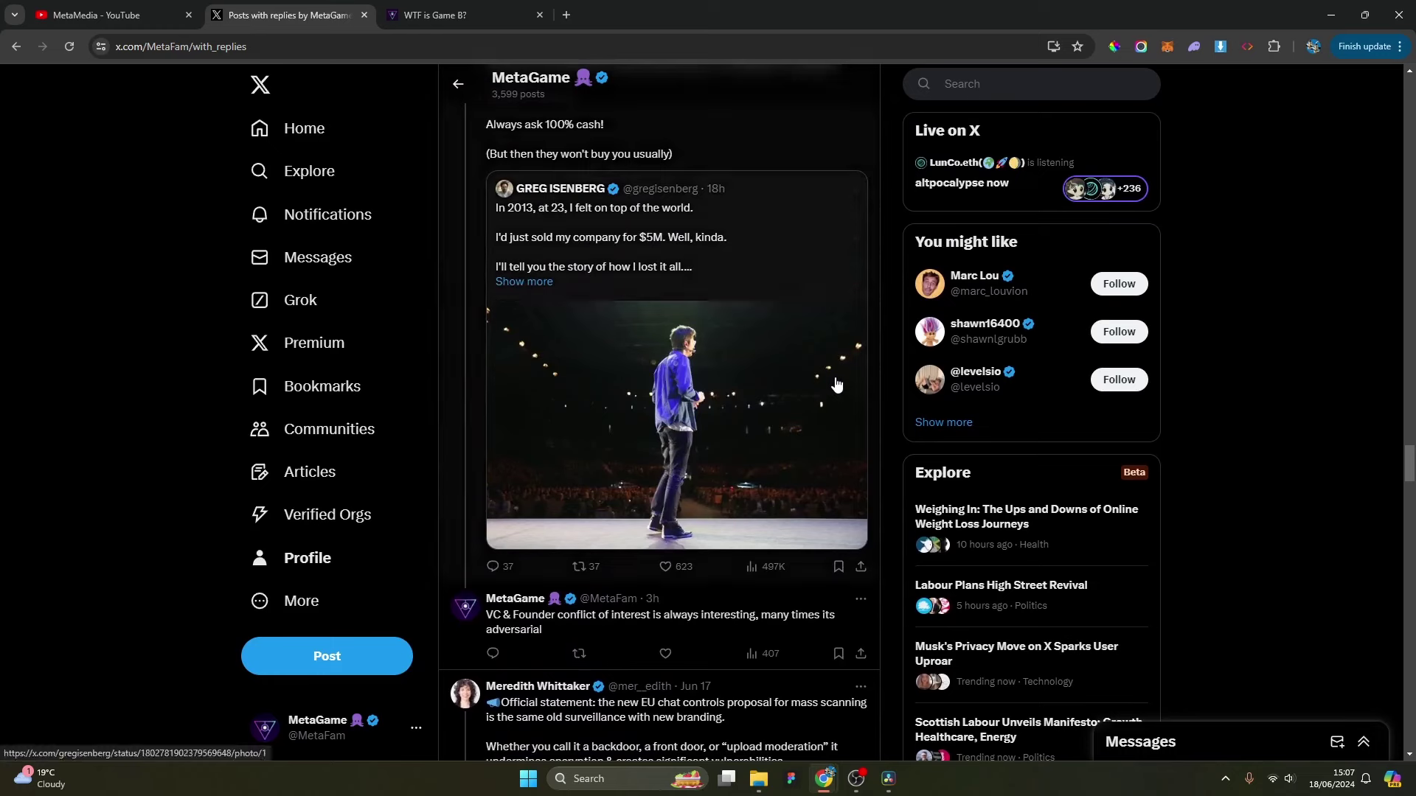
scroll(835, 390, "up", 5)
scroll(835, 393, "down", 3)
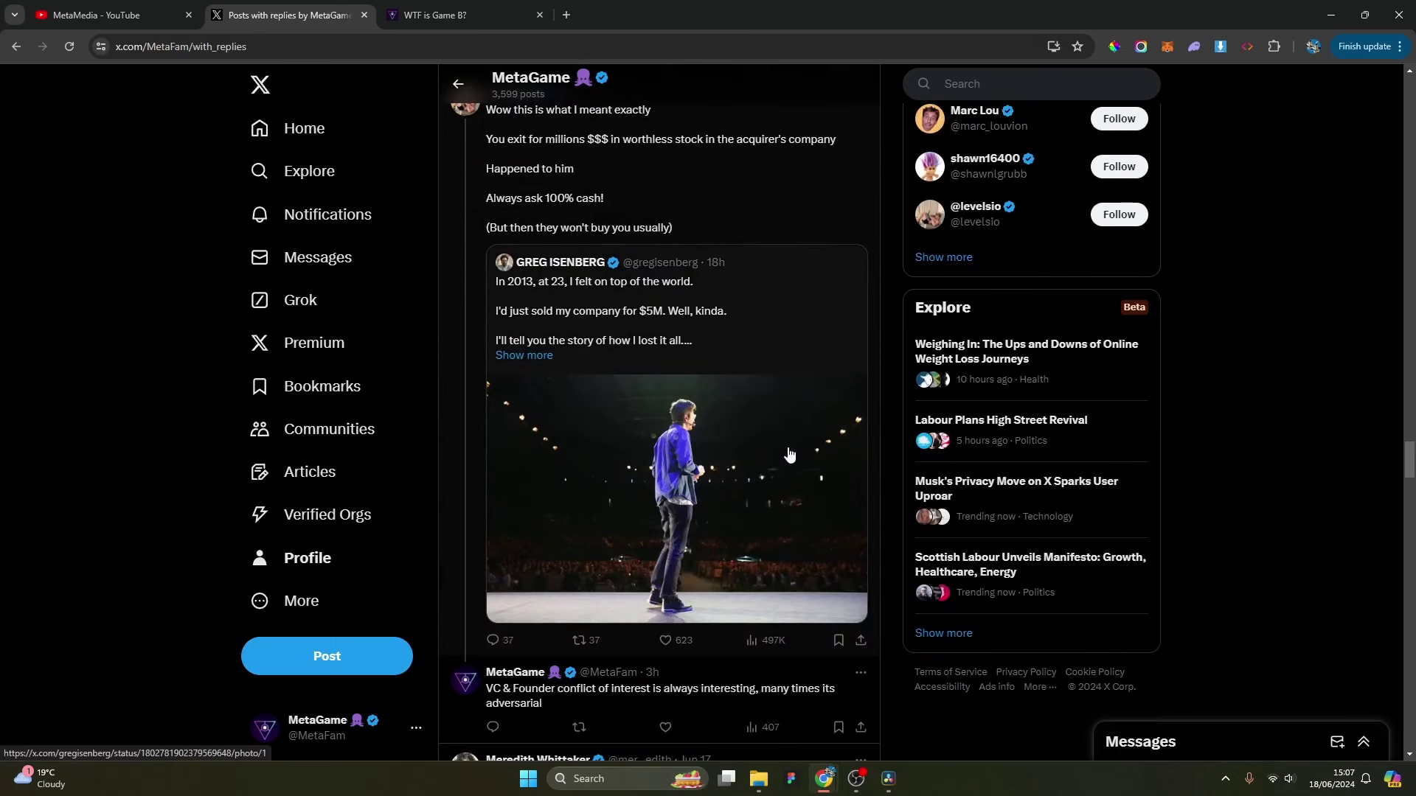
scroll(693, 399, "up", 2)
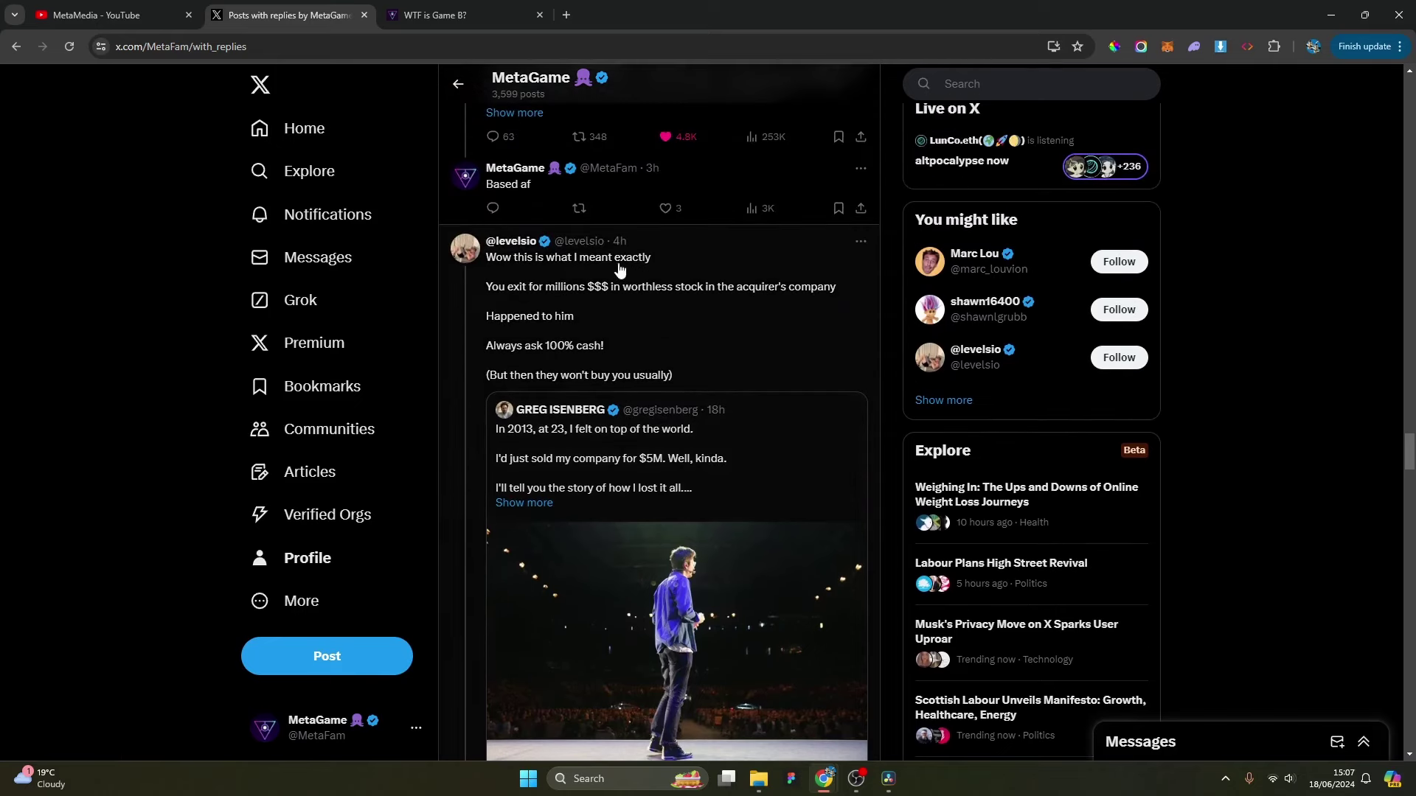
scroll(671, 428, "down", 4)
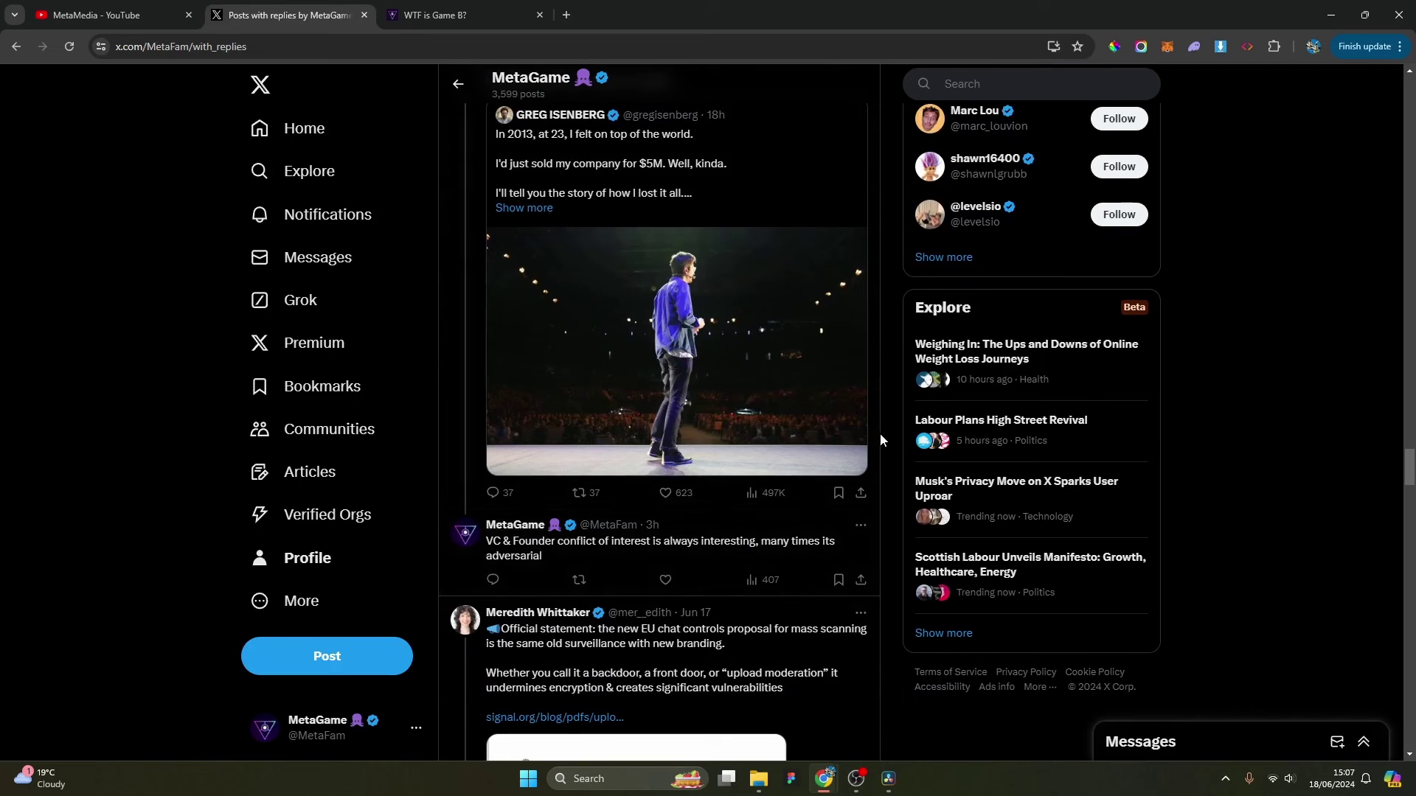
scroll(882, 431, "up", 4)
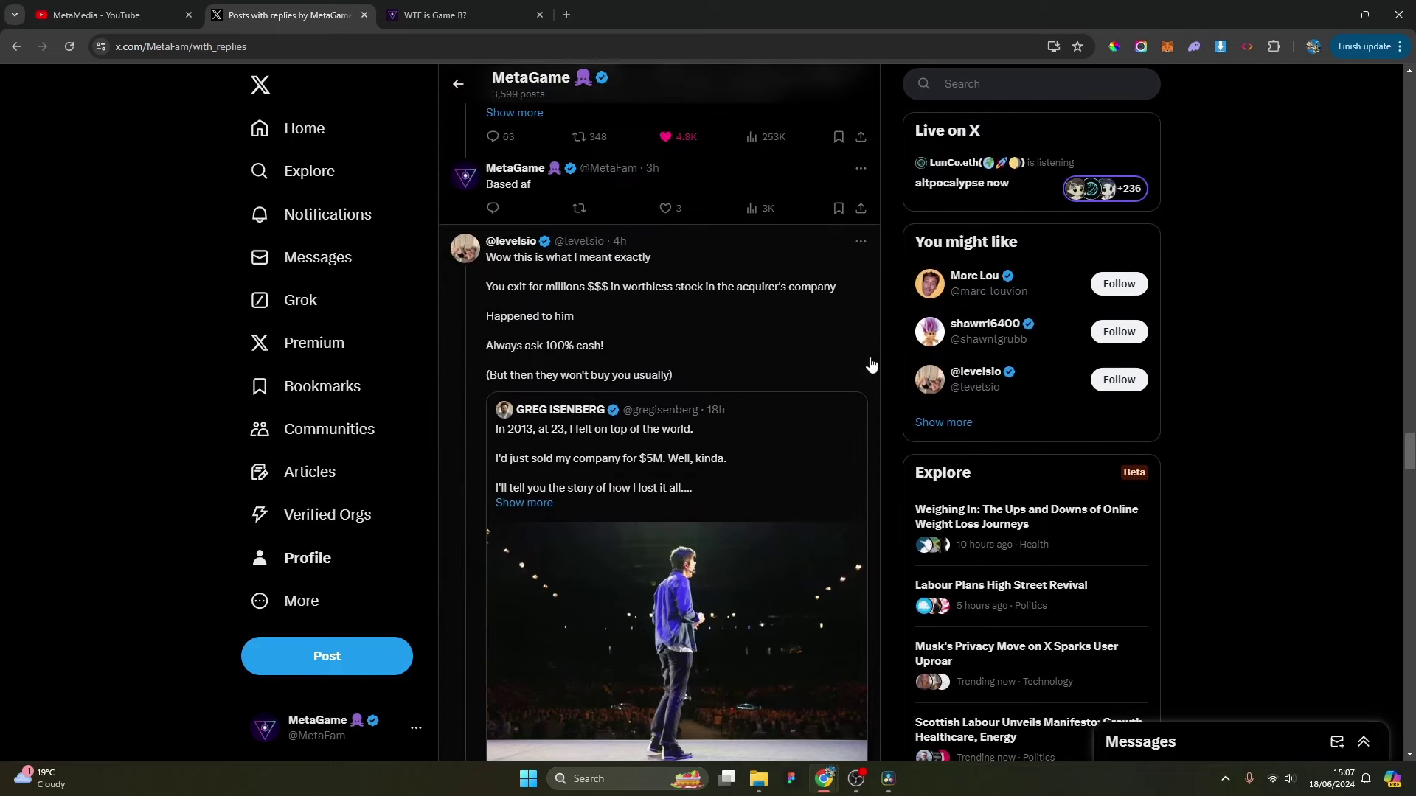
scroll(871, 364, "up", 7)
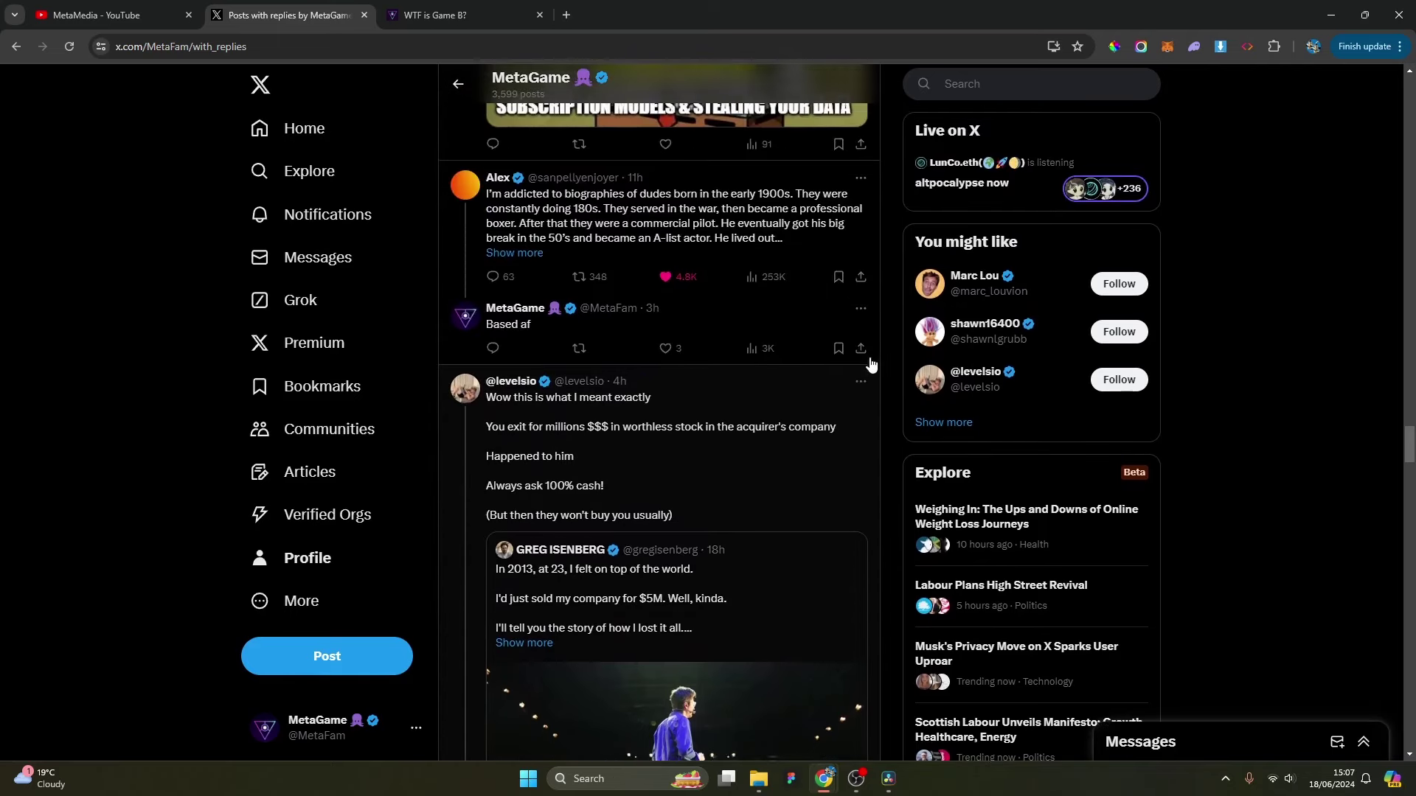
scroll(871, 364, "up", 4)
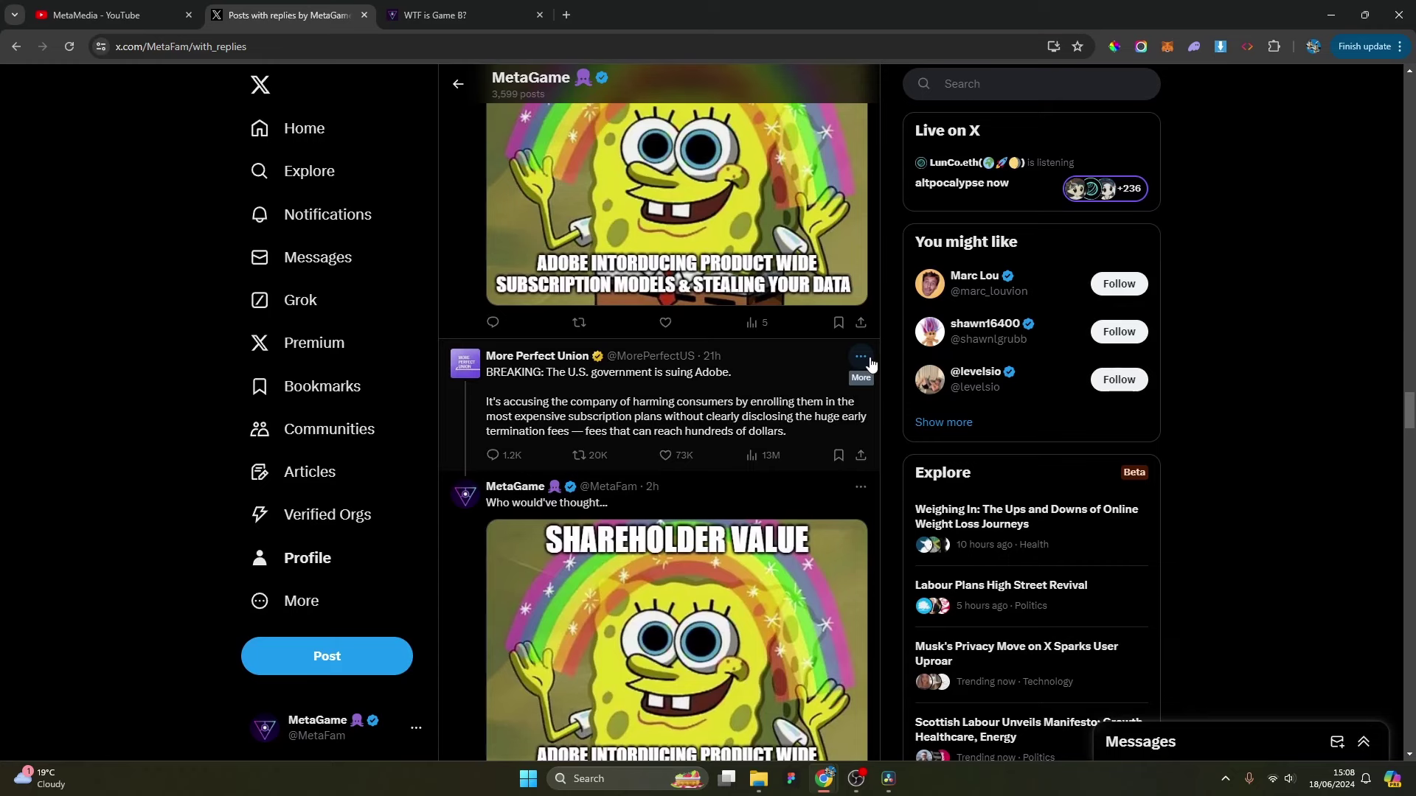
scroll(871, 365, "up", 5)
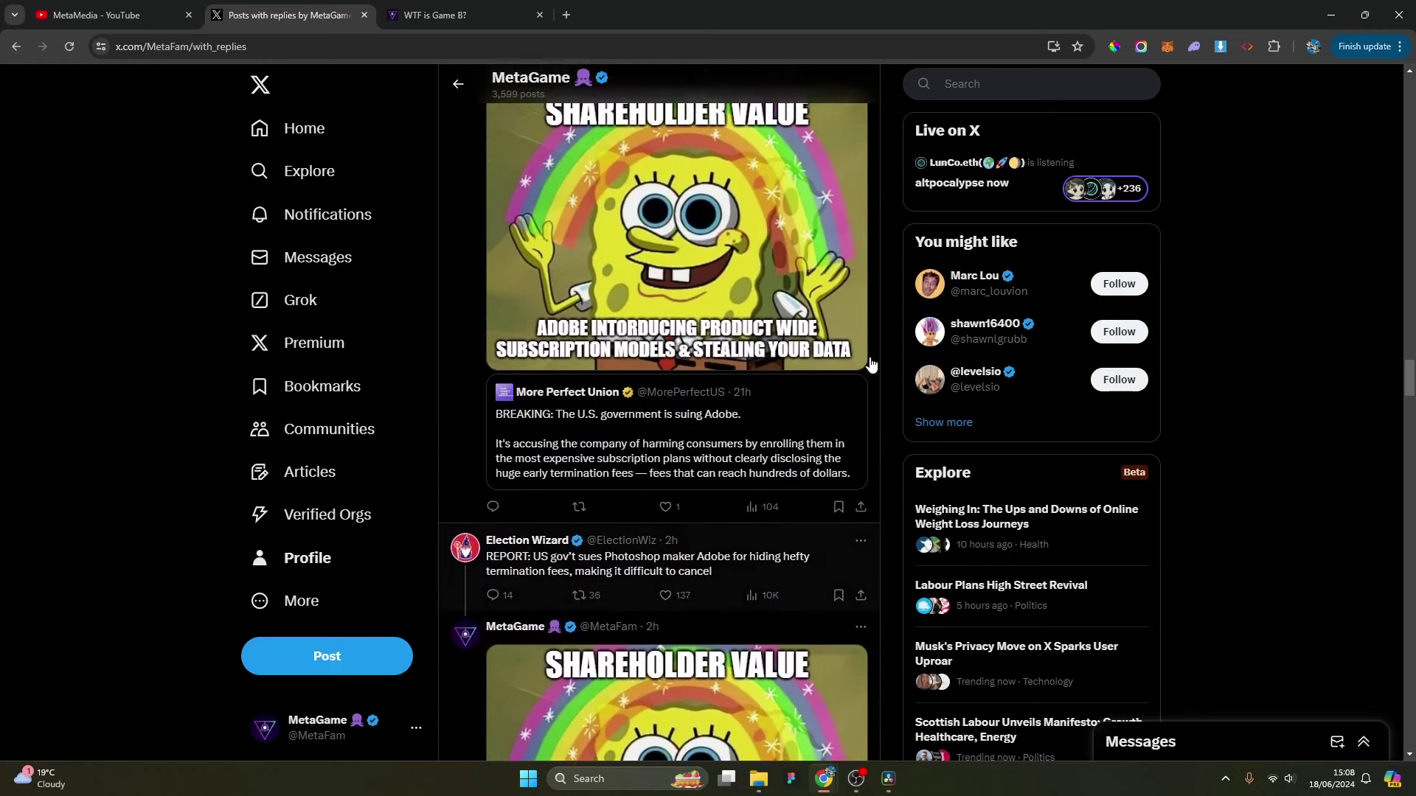
scroll(871, 364, "up", 5)
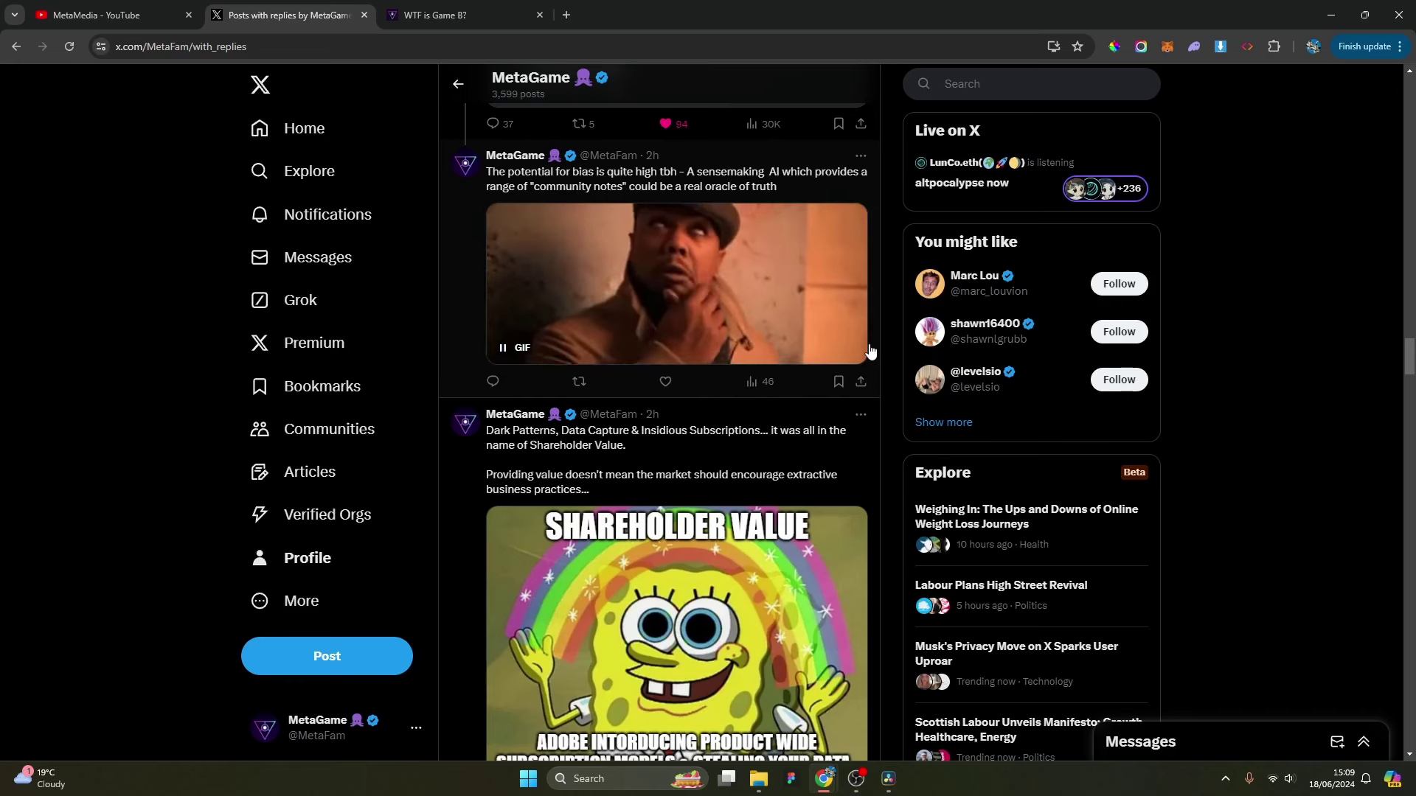
Return to the MetaGame tab and open How to Play Twitter from the Academy playbooks.
left_click(525, 17)
left_click(658, 96)
scroll(790, 240, "down", 5)
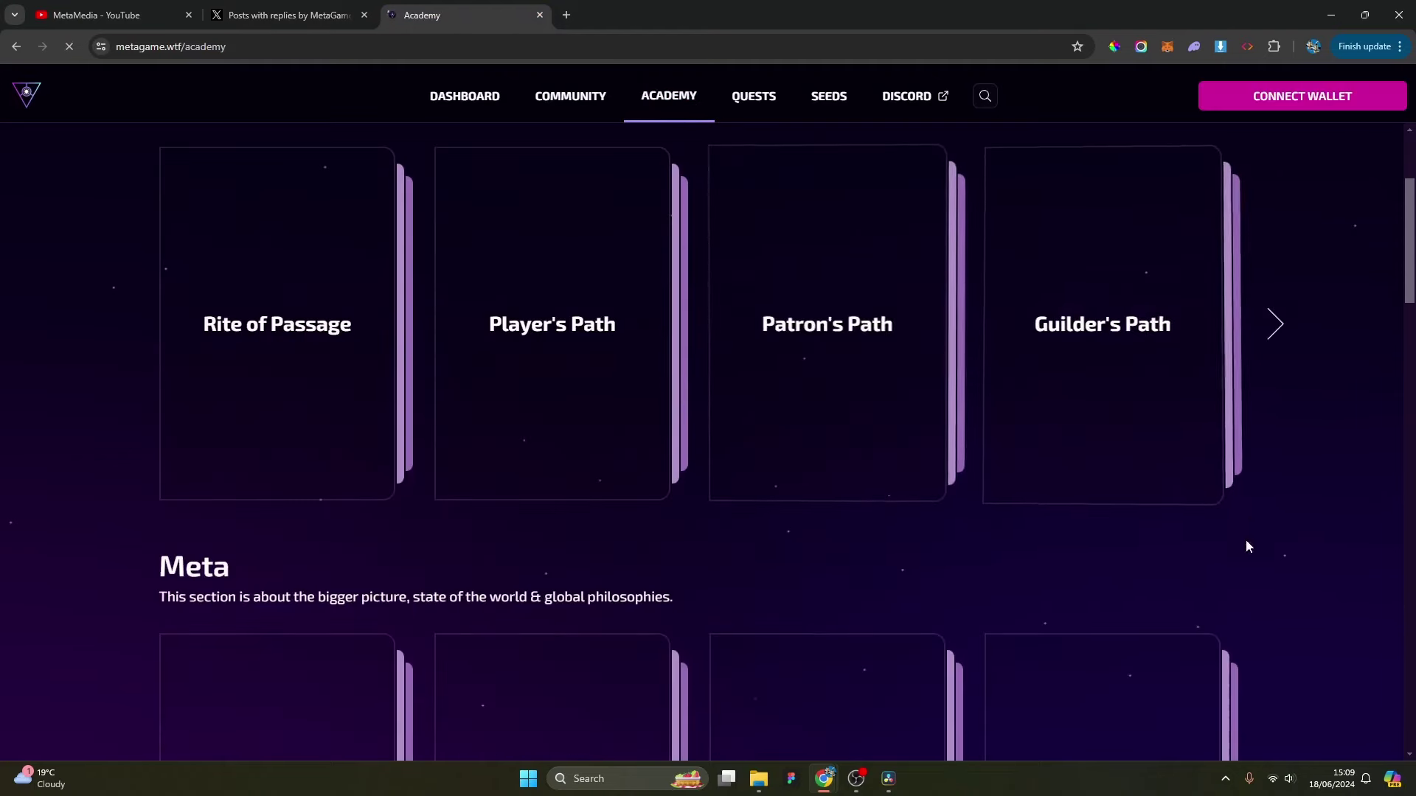
scroll(478, 497, "down", 20)
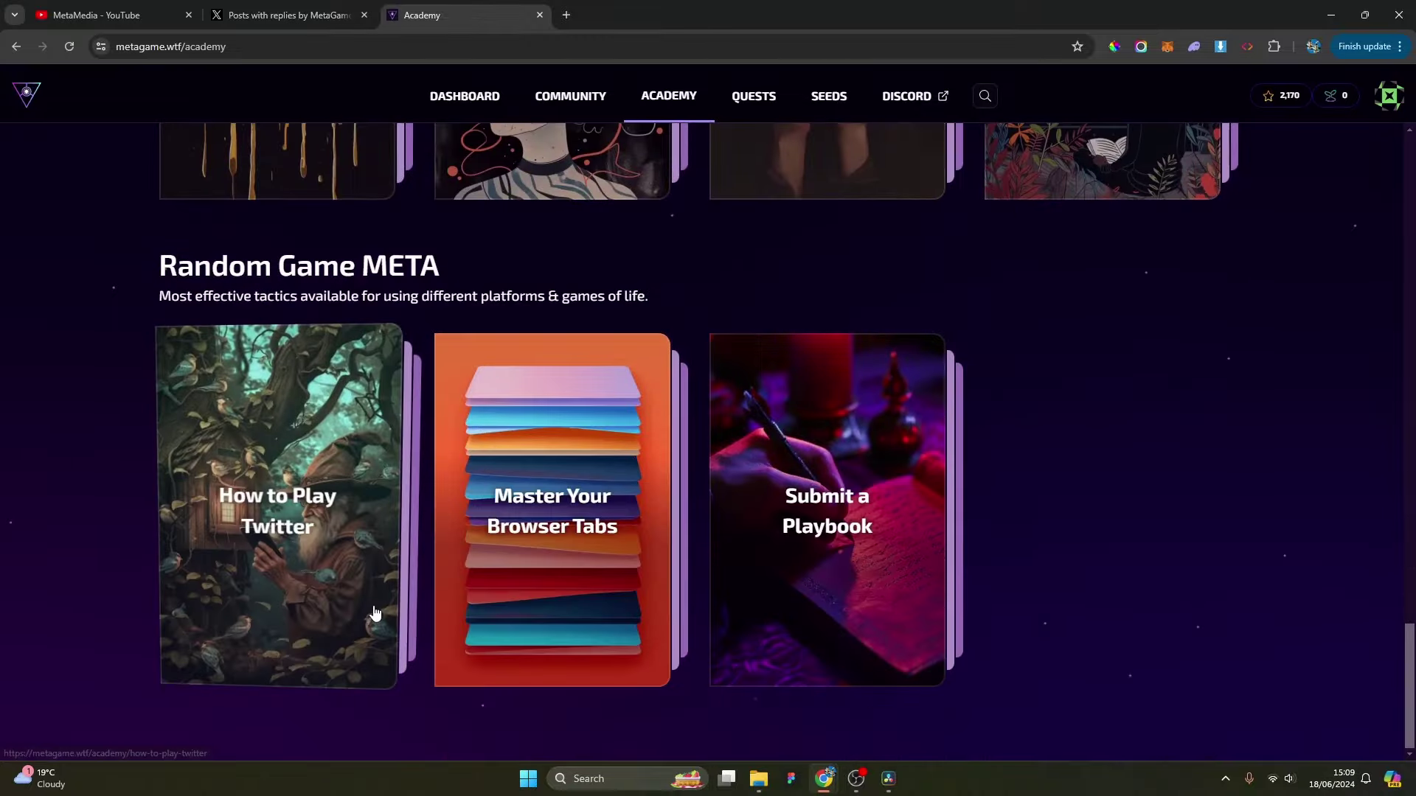
left_click(359, 567)
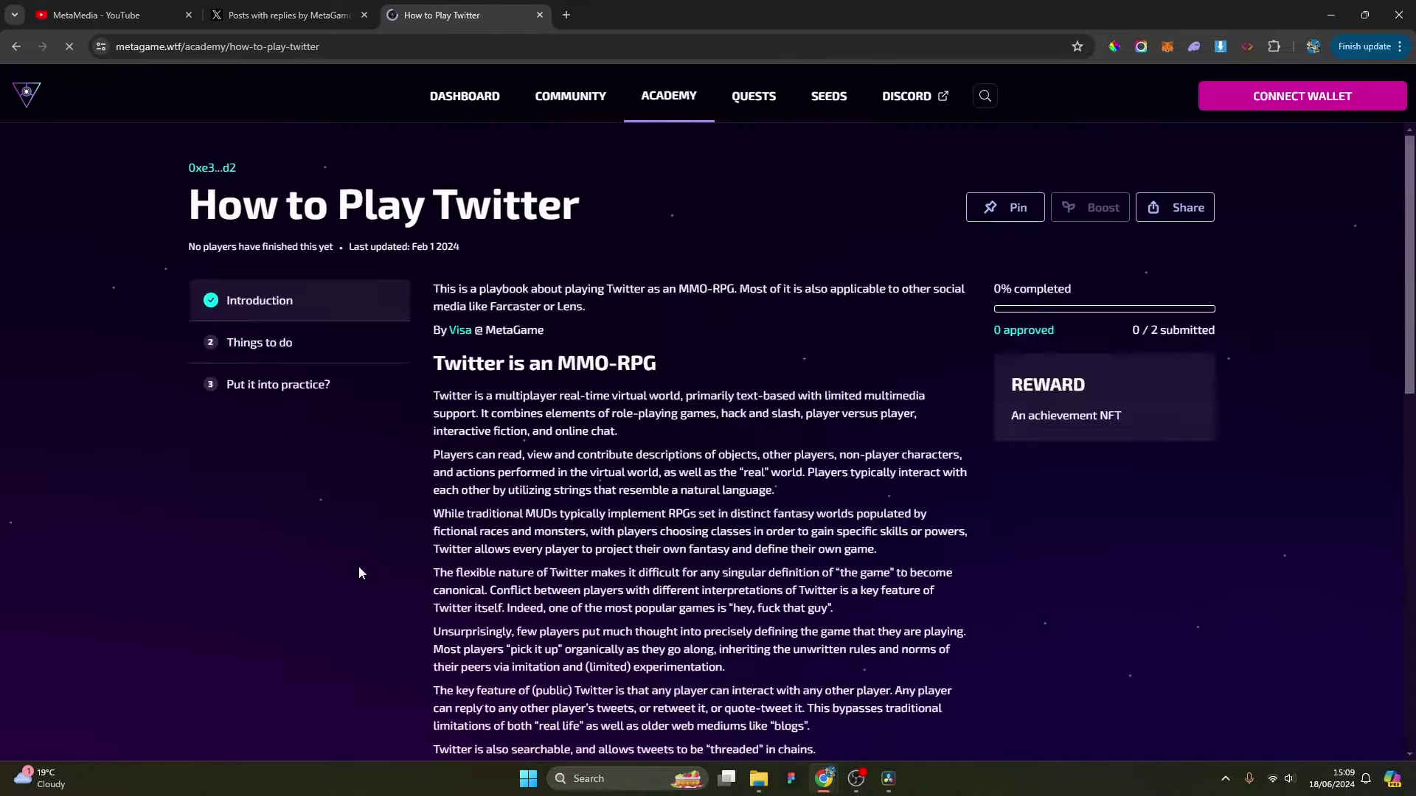
scroll(767, 460, "down", 13)
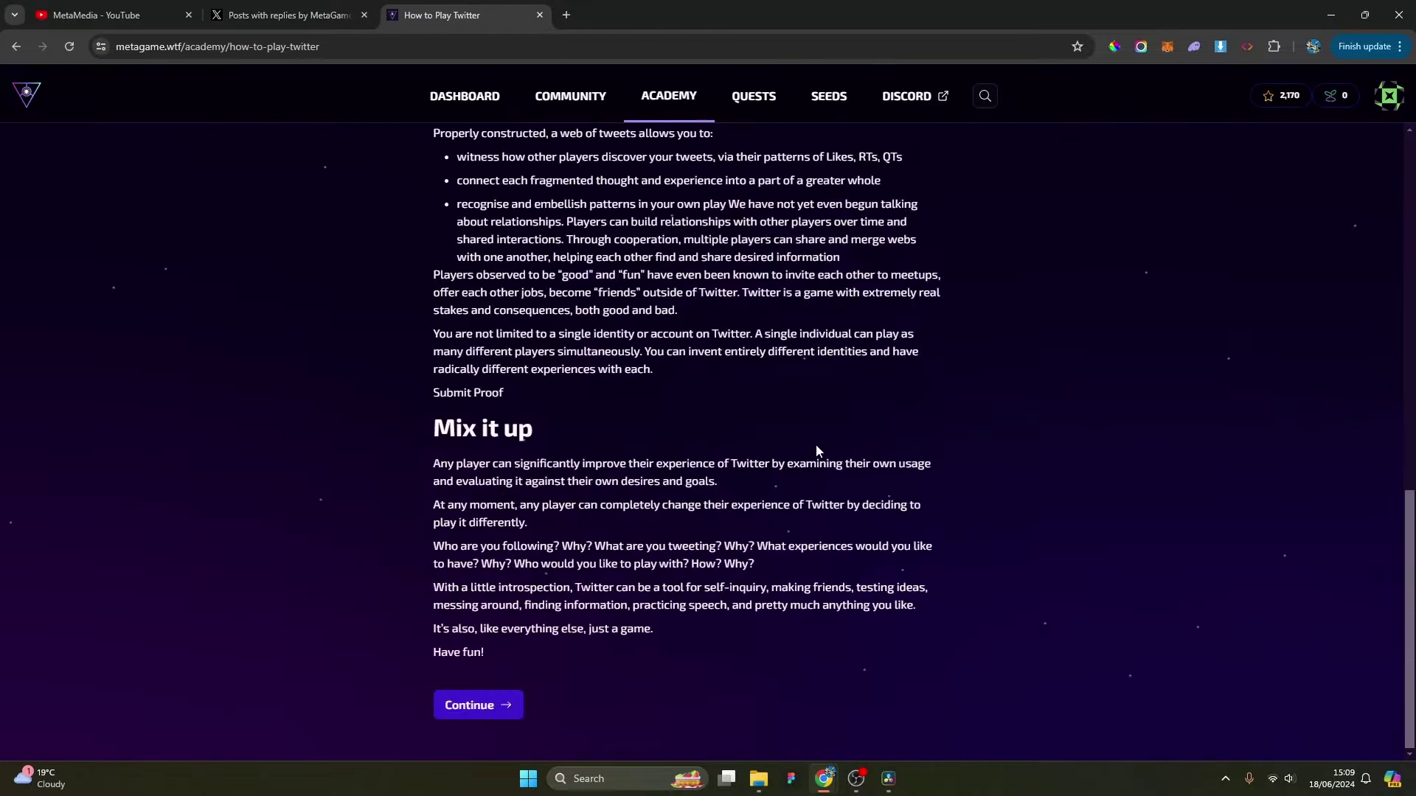
left_click(495, 703)
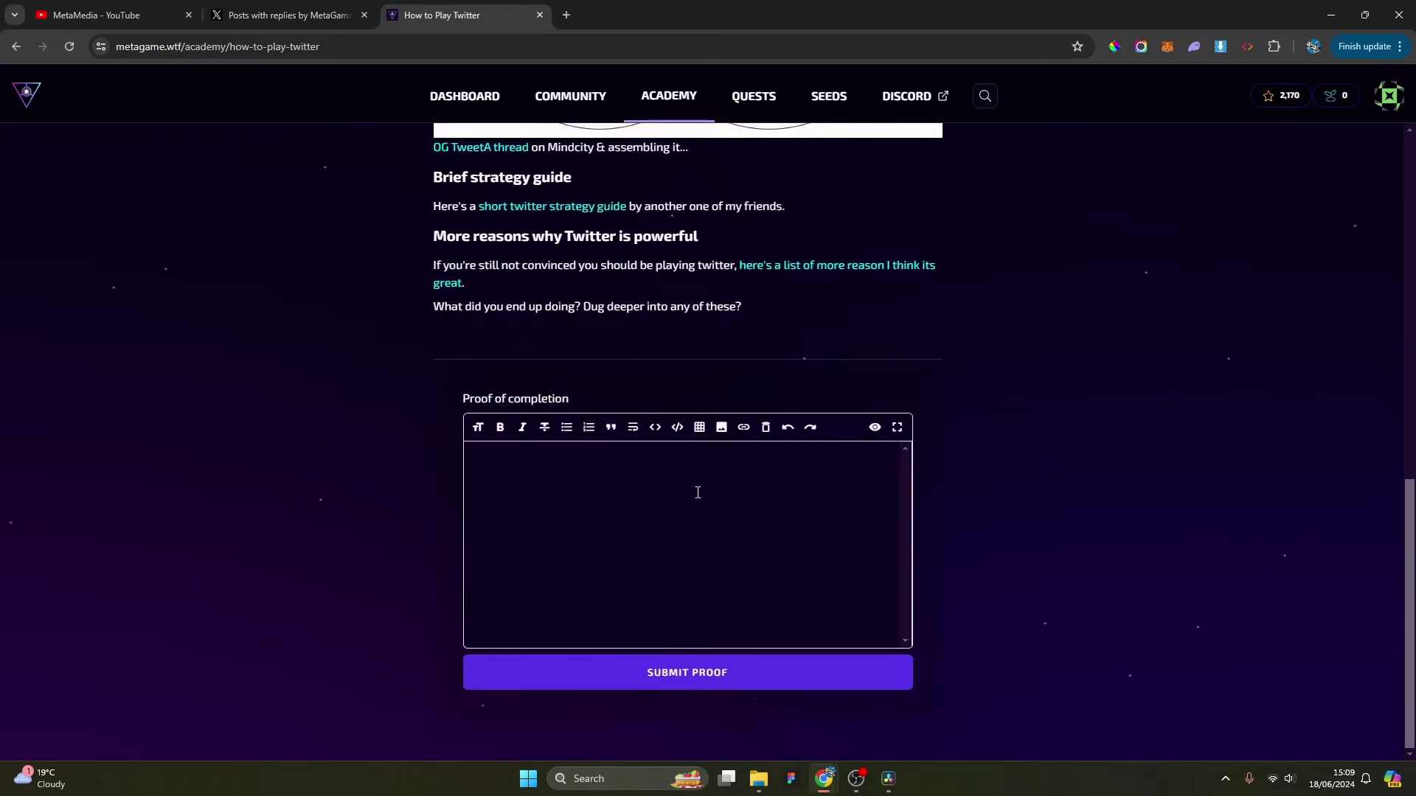
scroll(704, 492, "up", 2)
scroll(703, 493, "up", 1)
scroll(585, 667, "up", 2)
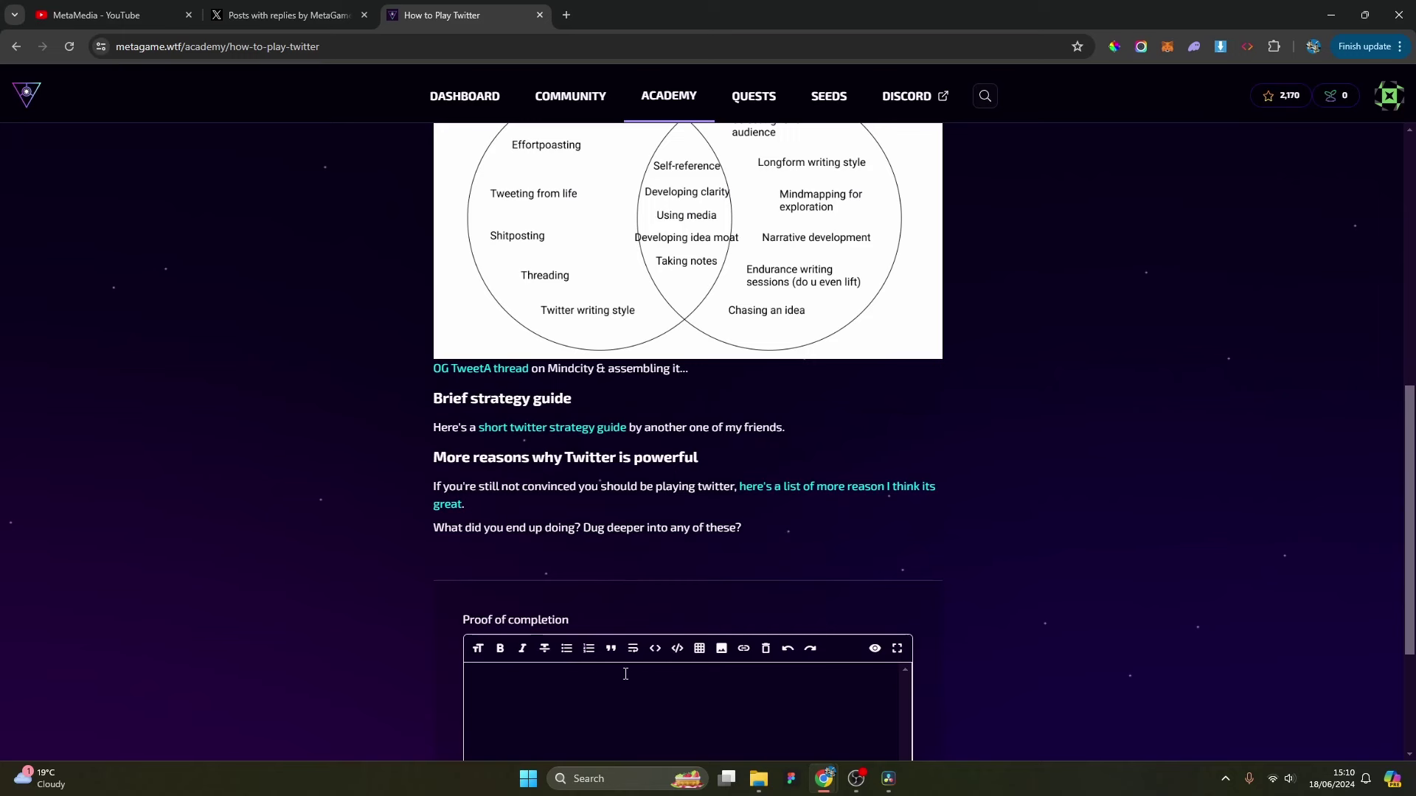
scroll(625, 678, "down", 2)
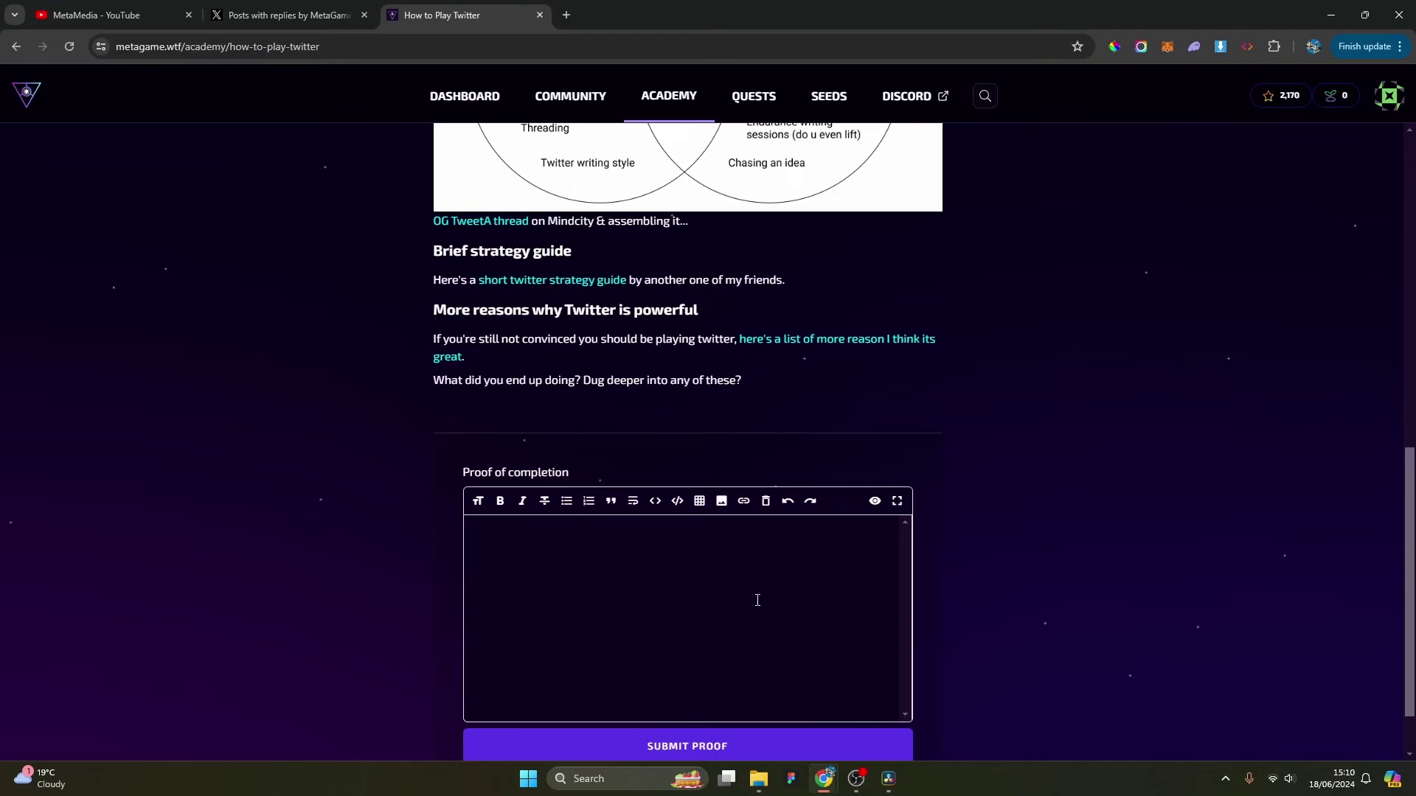
scroll(1034, 536, "up", 10)
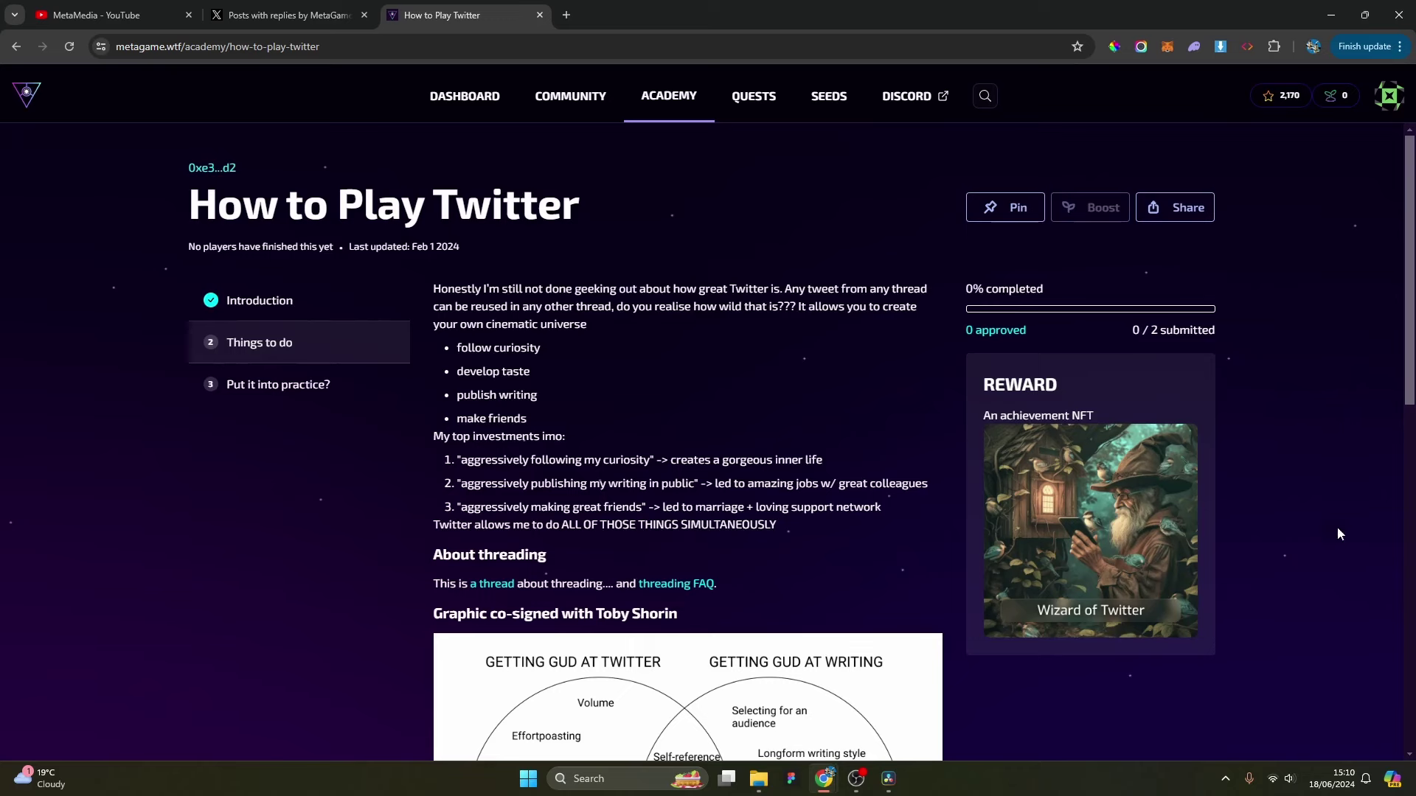
scroll(950, 412, "down", 6)
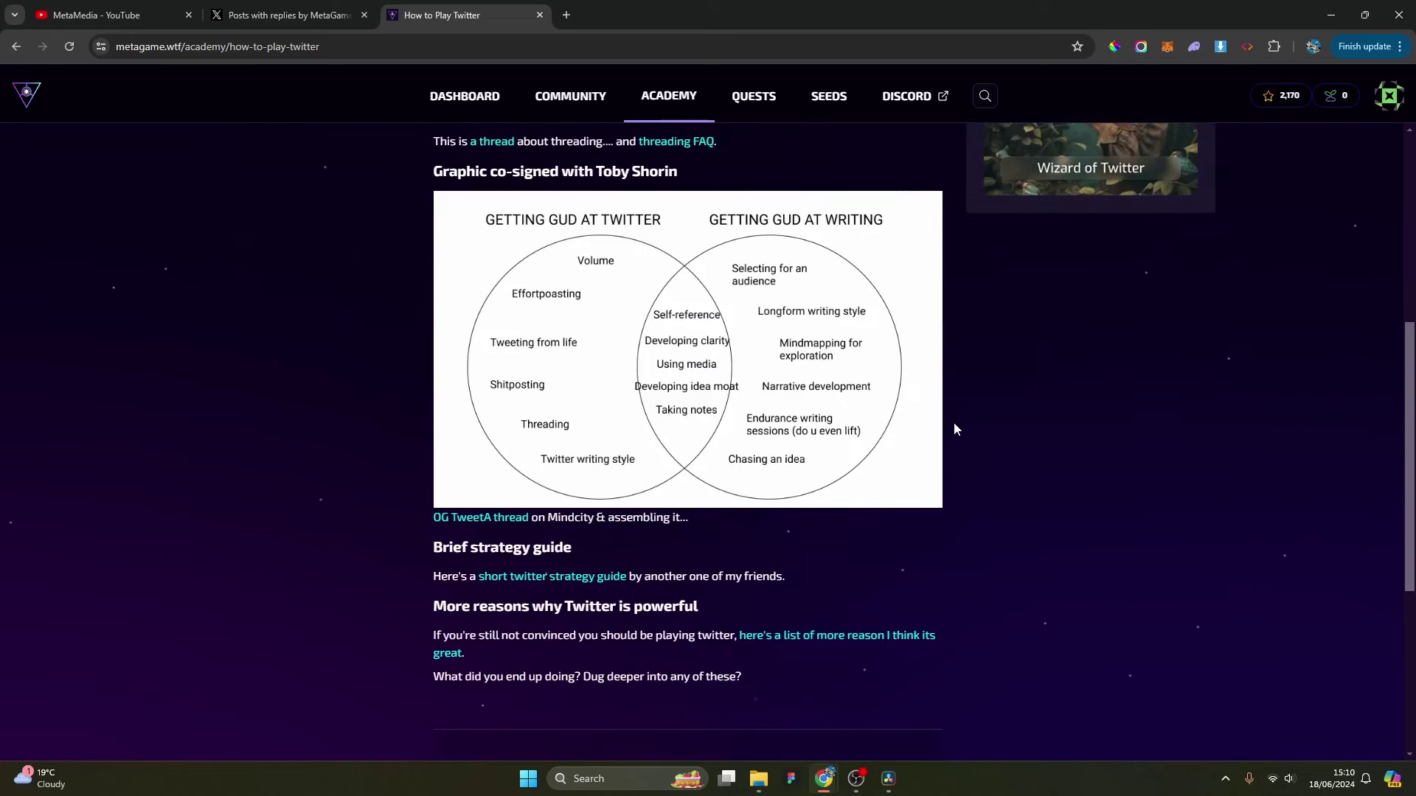
scroll(955, 429, "down", 2)
scroll(955, 429, "up", 15)
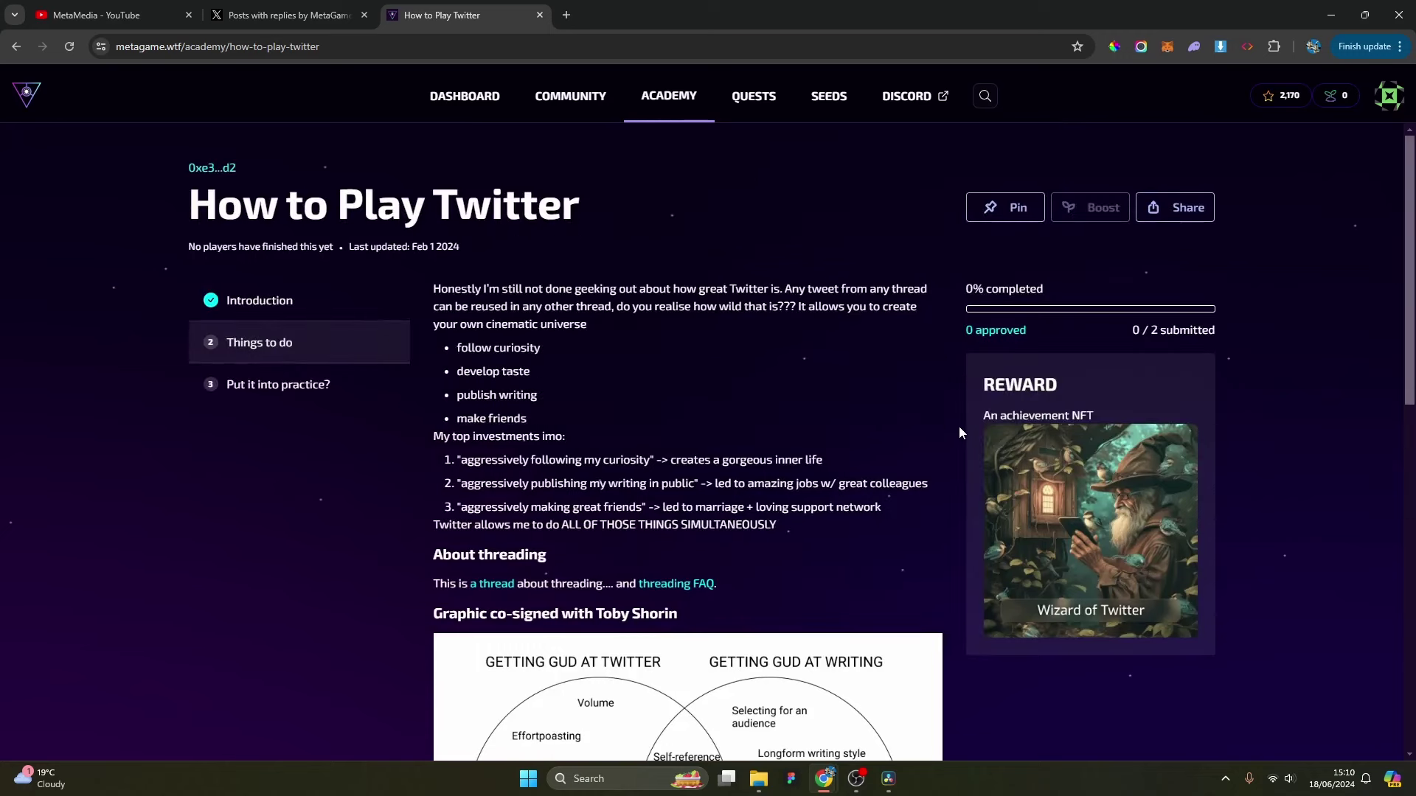